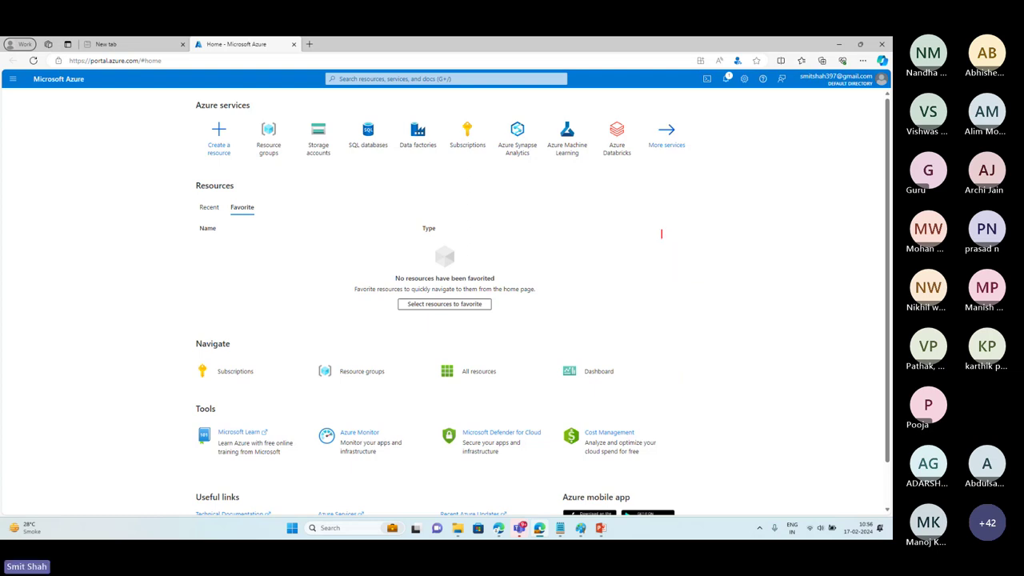
Replace the typed annotation text with 'Blob storage account'.
text(Blo)
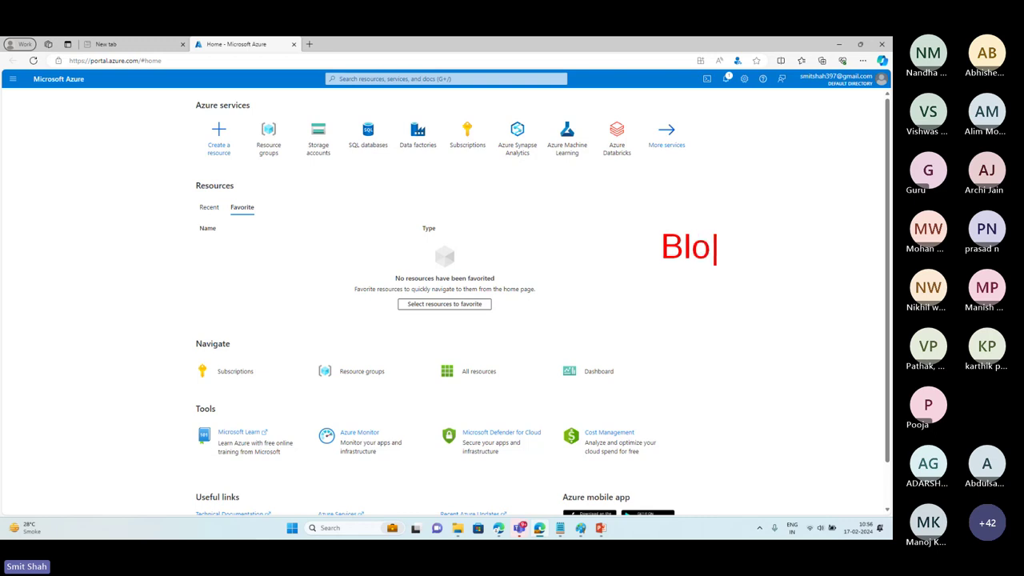
text(b Stor)
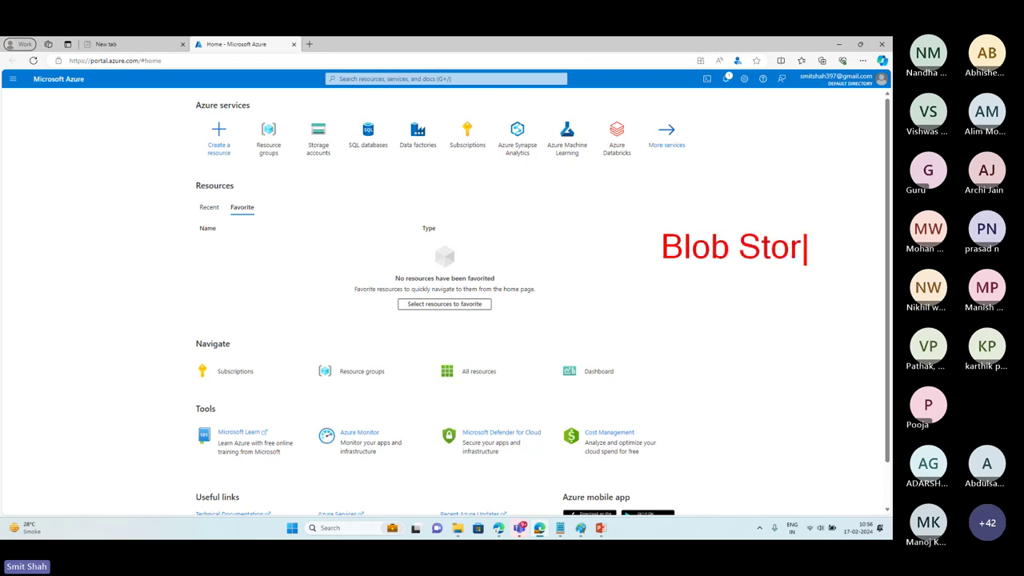
text(age Ac)
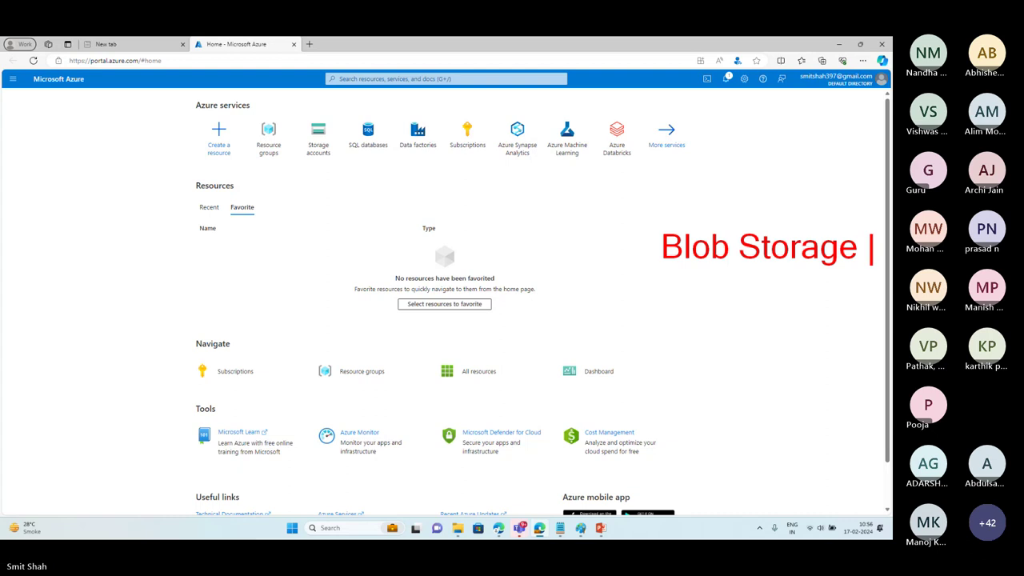
key(BackSpace)
key(BackSpace)
key(BackSpace)
key(BackSpace)
key(BackSpace)
key(BackSpace)
key(BackSpace)
key(BackSpace)
key(BackSpace)
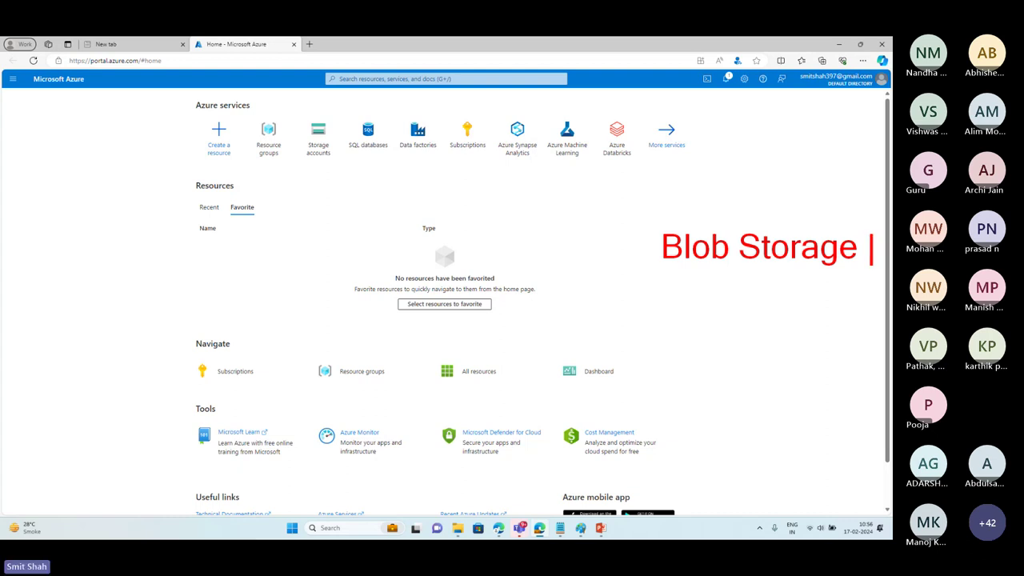
key(BackSpace)
key(BackSpace)
key(BackSpace)
key(BackSpace)
key(BackSpace)
key(BackSpace)
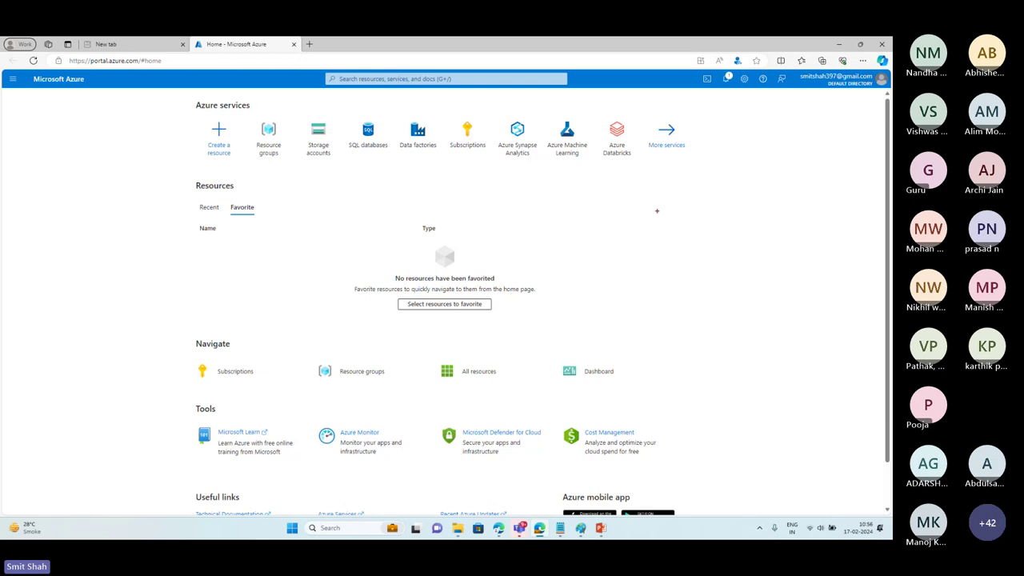
key(t)
text(Blob st)
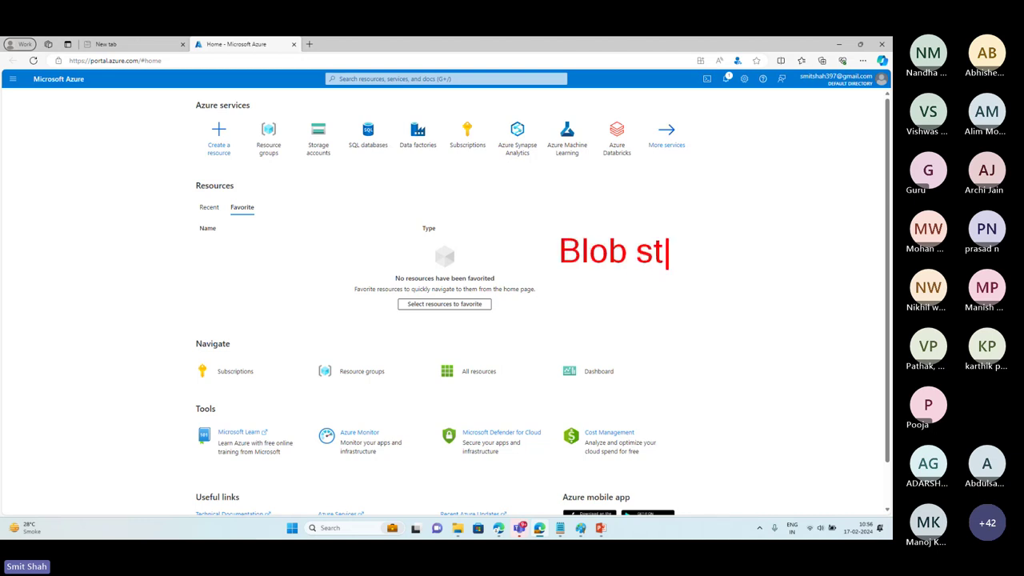
text(orage account)
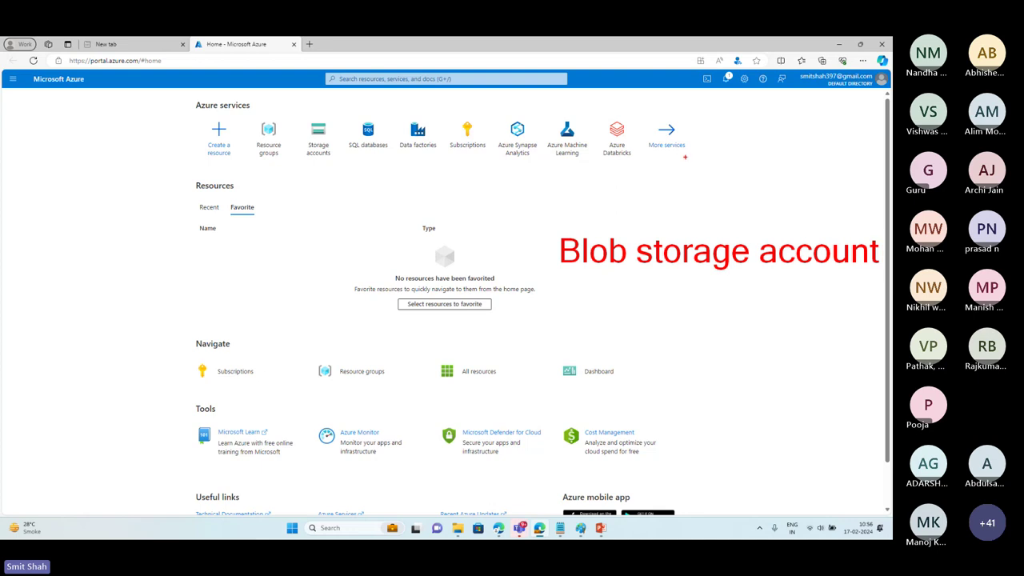
Handwrite 'Source' with an arrow pointing to Blob storage account.
mouse_move(684, 157)
mouse_down()
mouse_move(670, 180)
mouse_move(715, 166)
mouse_move(735, 177)
mouse_move(749, 164)
mouse_up()
mouse_move(757, 162)
mouse_down()
mouse_move(755, 171)
mouse_move(765, 171)
mouse_move(708, 219)
mouse_move(706, 234)
mouse_up()
drag(706, 233, 724, 224)
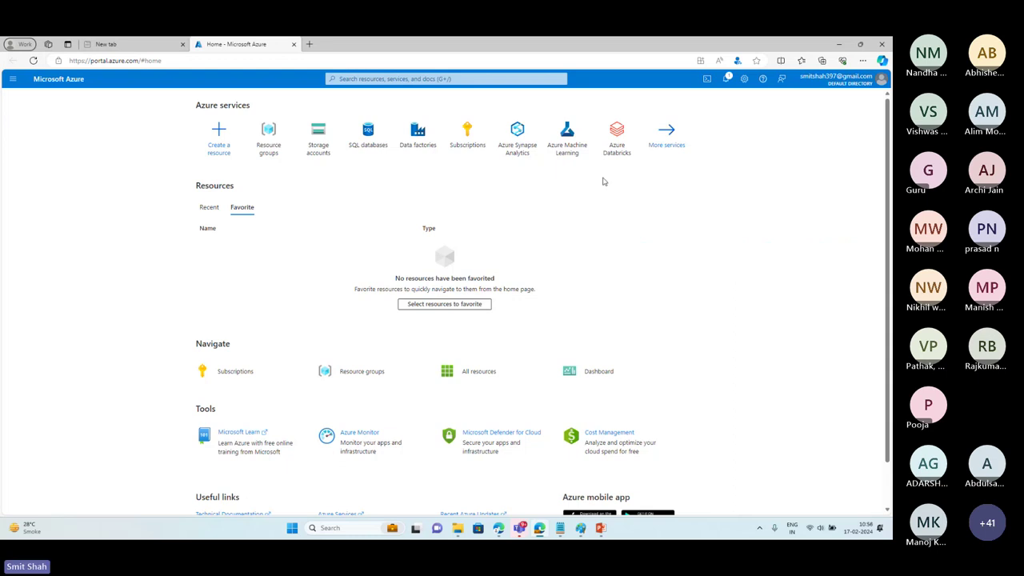
Search the portal for 'blob' and go to Storage accounts.
click(393, 78)
text(blob)
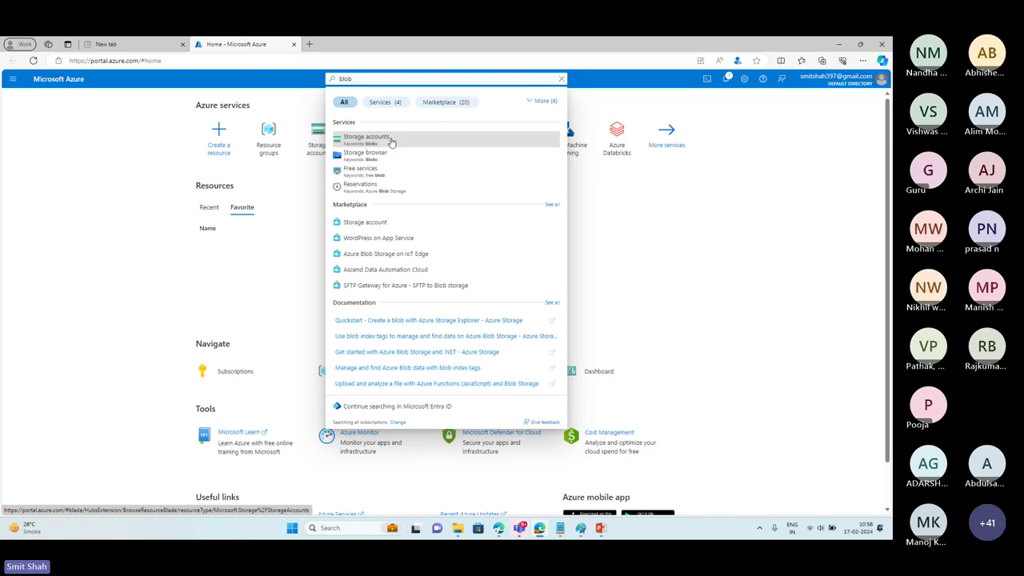
click(391, 142)
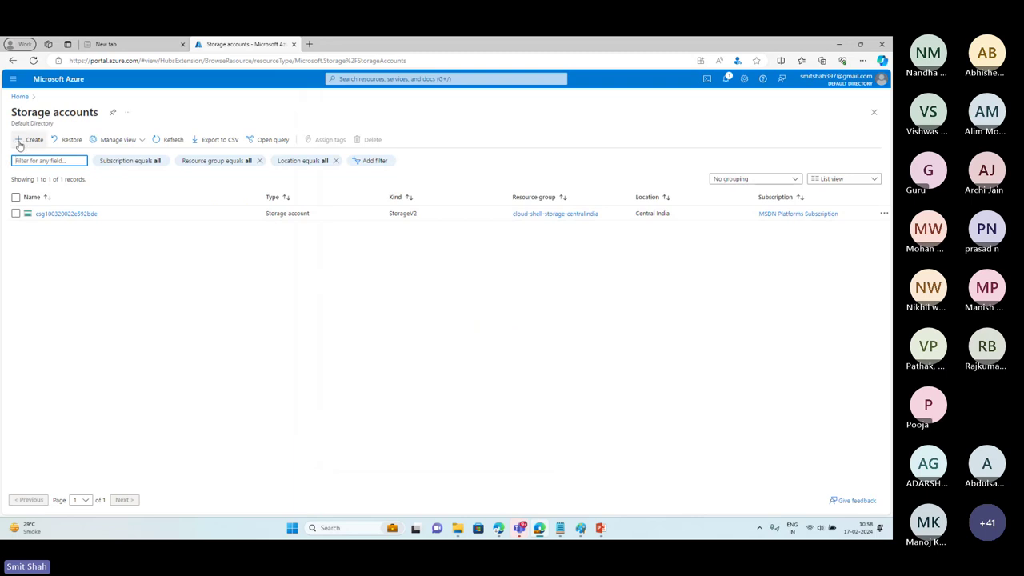
Mark the new-account entry, outline Subscription, and handwrite the amount 2500.
drag(10, 128, 52, 155)
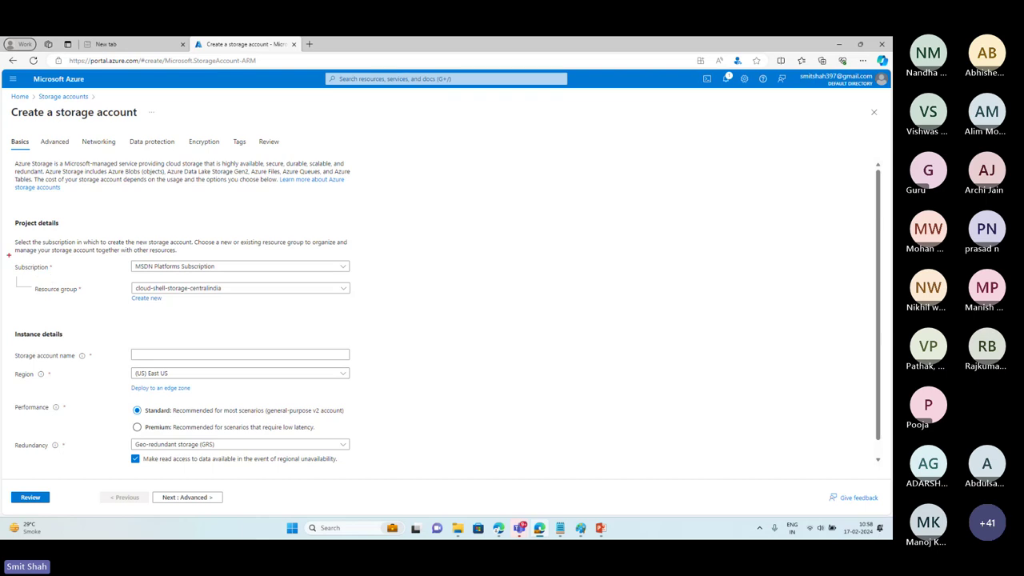
drag(9, 254, 62, 281)
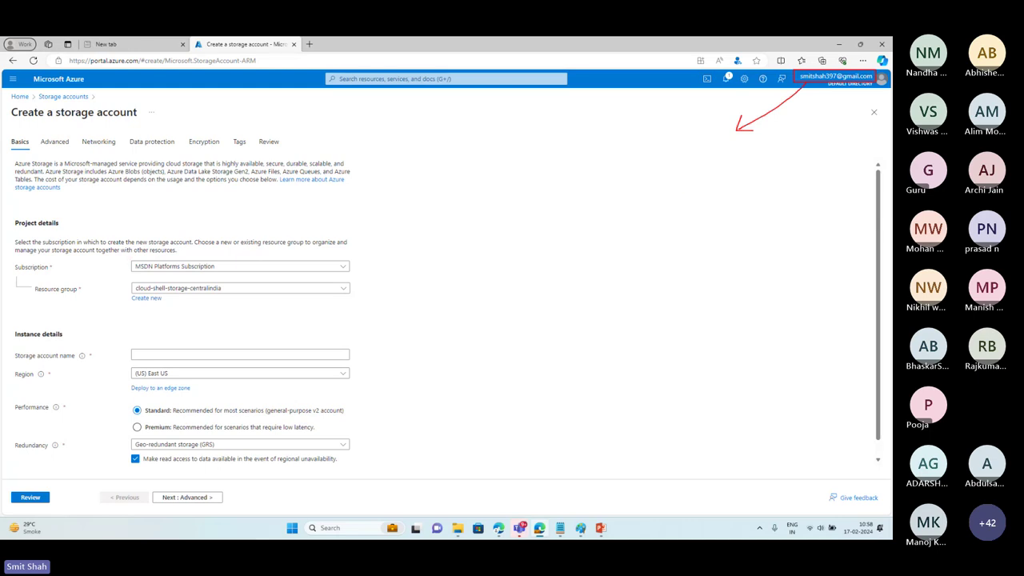
mouse_move(675, 140)
mouse_down()
mouse_move(674, 158)
mouse_move(696, 160)
mouse_move(720, 141)
mouse_move(746, 145)
mouse_up()
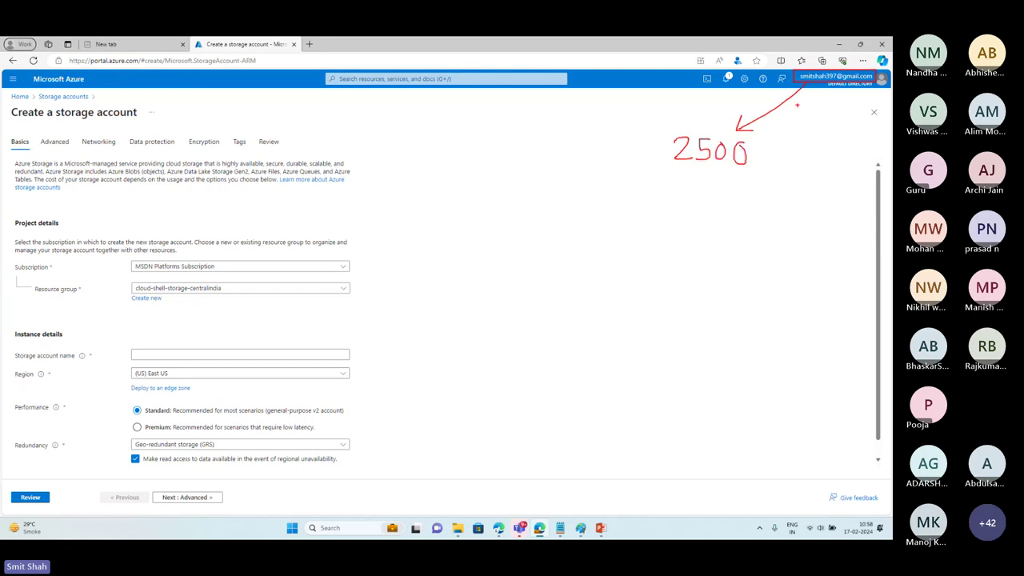
Draw an arrow from the signed-in account, then clear all annotations.
drag(821, 88, 823, 134)
drag(815, 124, 823, 135)
drag(833, 125, 824, 135)
key(Escape)
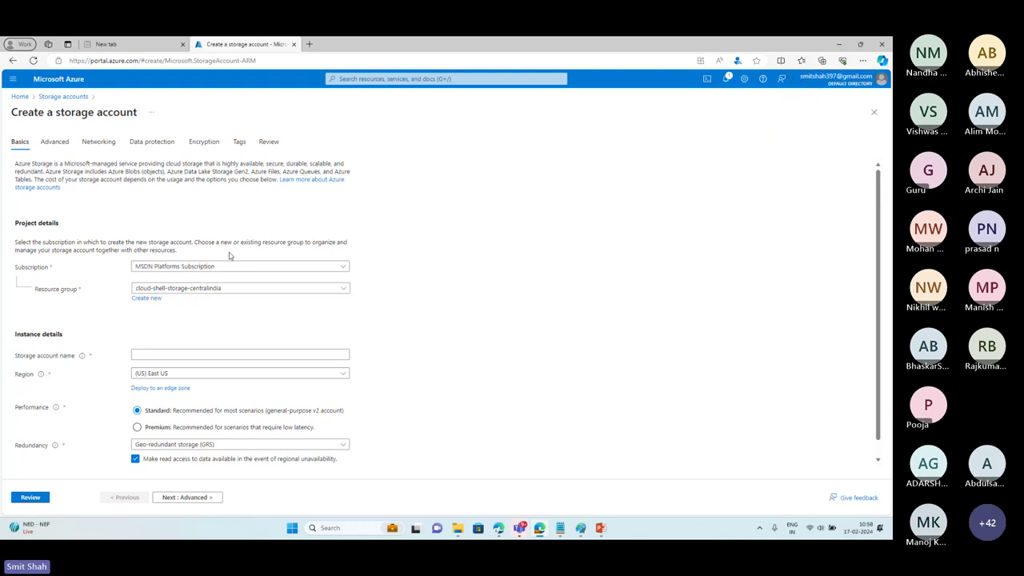
click(168, 267)
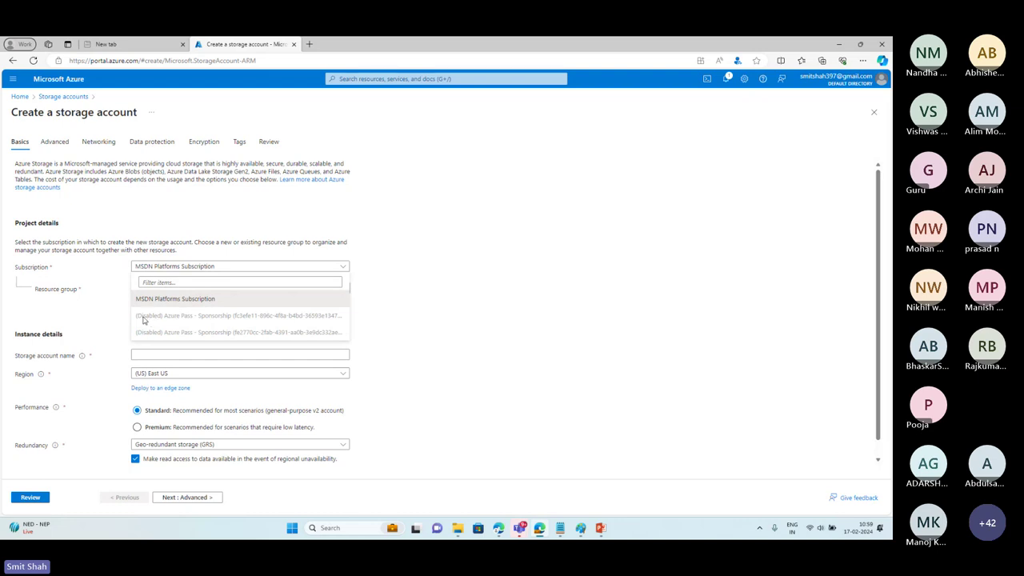
drag(132, 305, 348, 339)
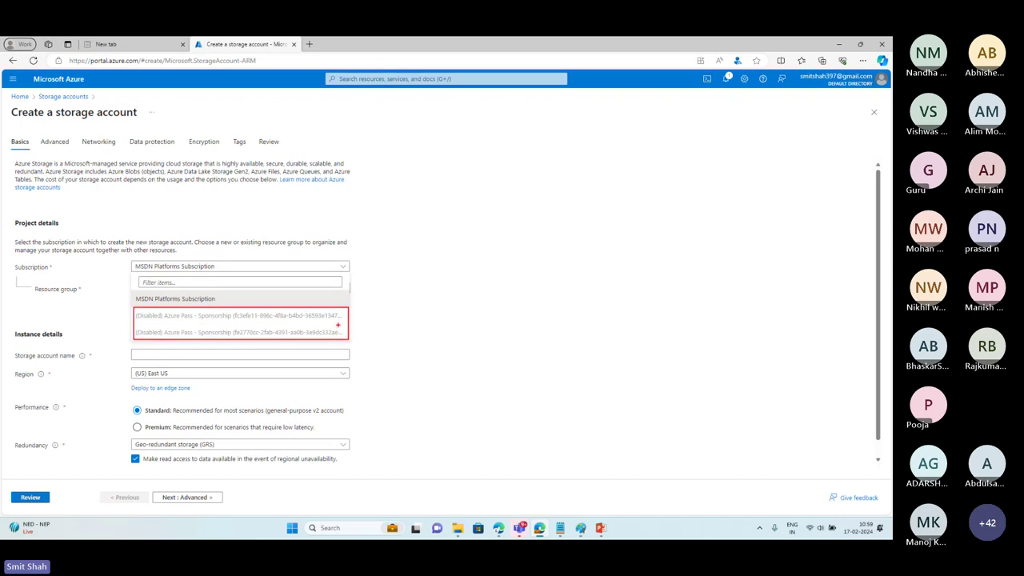
mouse_move(356, 308)
mouse_down()
mouse_move(360, 321)
mouse_move(381, 316)
mouse_up()
key(Escape)
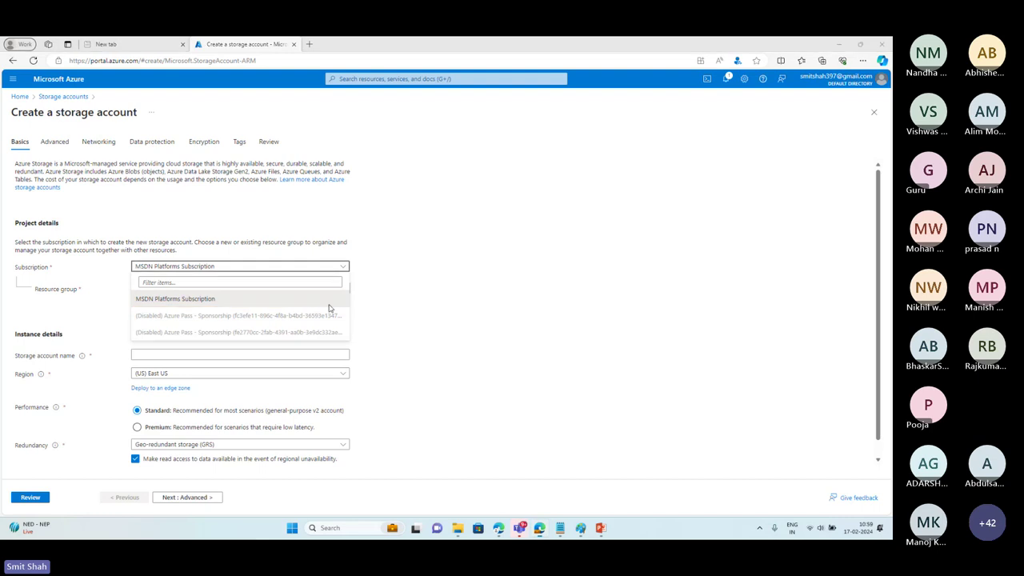
click(201, 300)
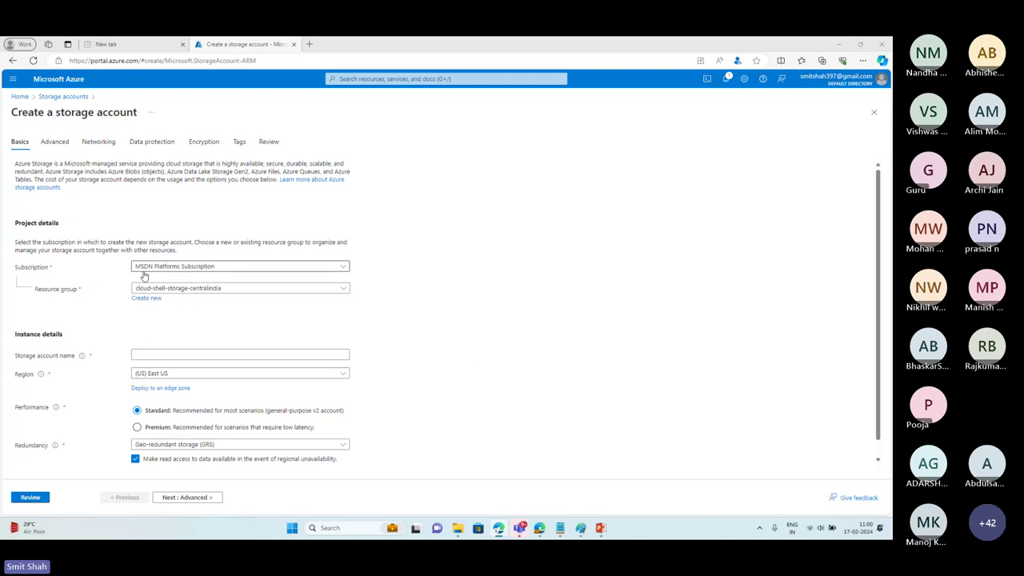
drag(123, 259, 379, 276)
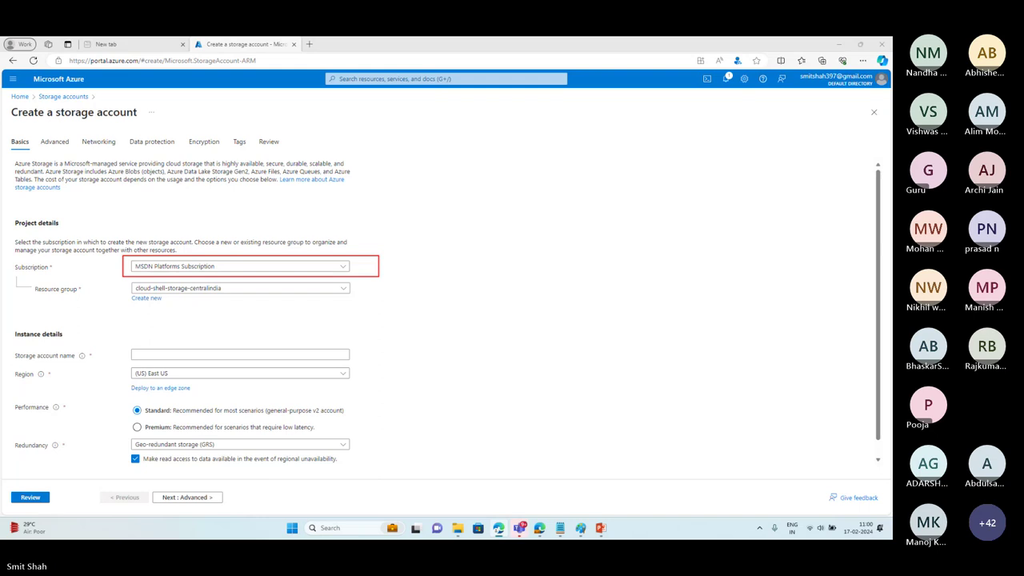
click(344, 265)
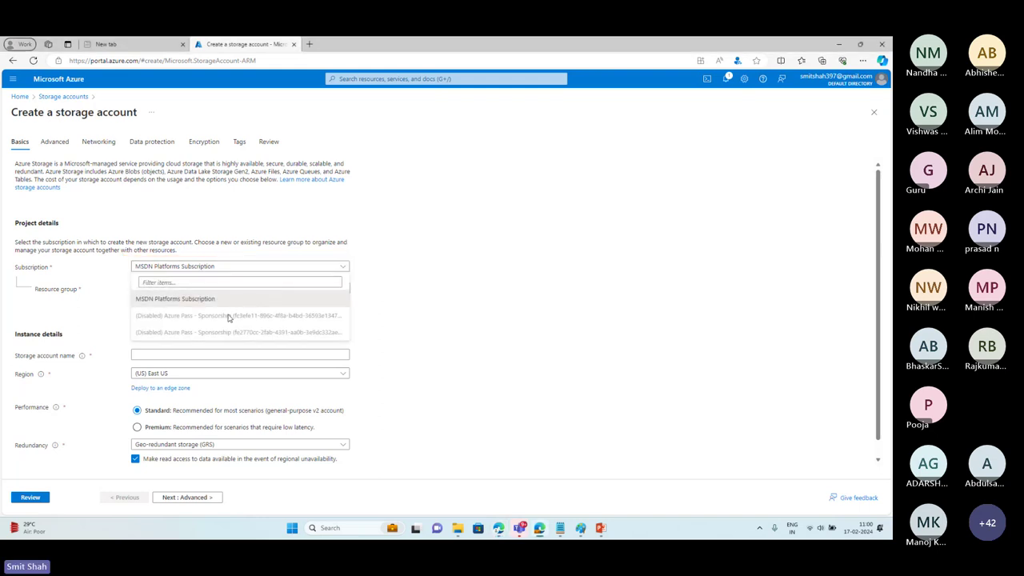
drag(124, 306, 354, 339)
click(395, 295)
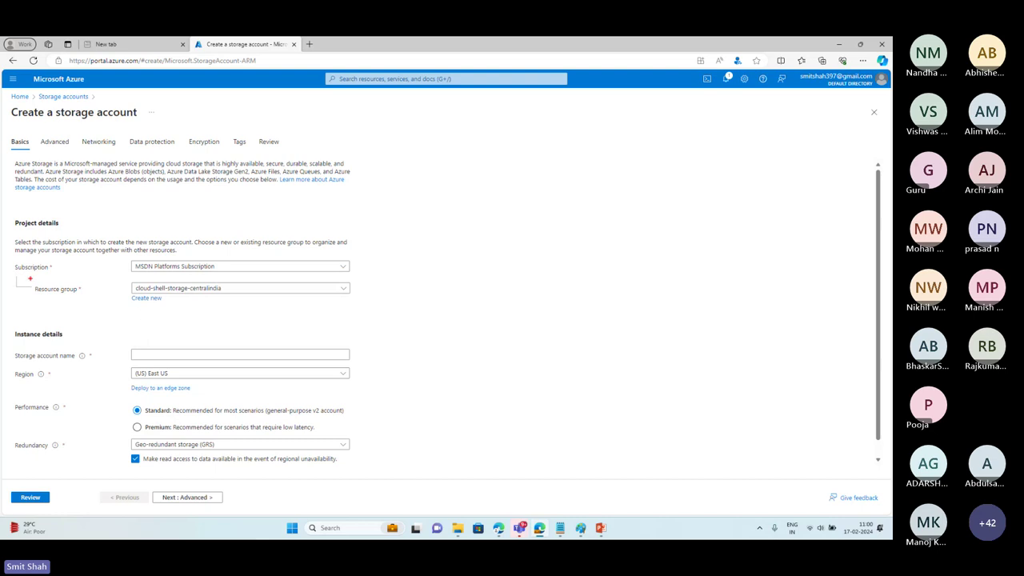
Outline Resource group and sketch 'Blob Storage Account' arrowing to a boxed 'Resource'.
drag(30, 278, 88, 305)
mouse_move(536, 172)
mouse_down()
mouse_move(531, 184)
mouse_move(570, 196)
mouse_up()
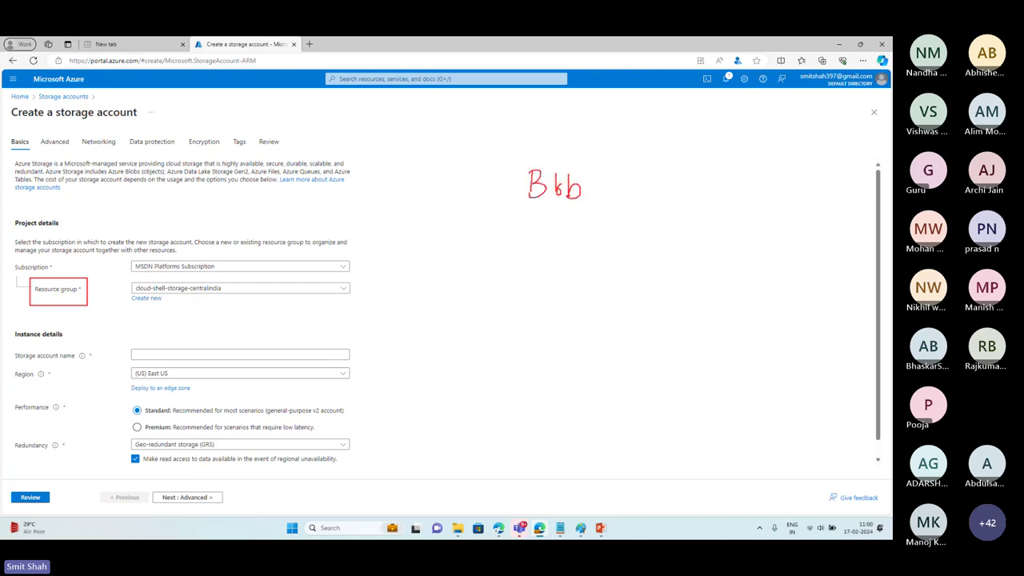
mouse_move(623, 175)
mouse_down()
mouse_move(612, 194)
mouse_move(672, 189)
mouse_move(680, 202)
mouse_move(689, 186)
mouse_move(734, 188)
mouse_move(800, 178)
mouse_move(810, 166)
mouse_up()
drag(627, 215, 632, 257)
mouse_move(620, 237)
mouse_down()
mouse_move(634, 259)
mouse_move(652, 230)
mouse_up()
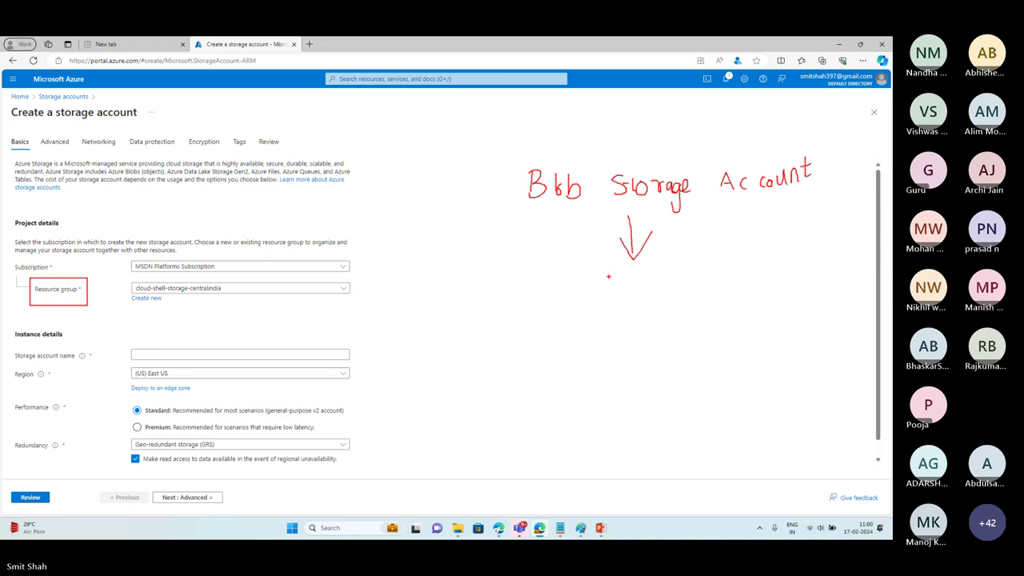
mouse_move(605, 276)
mouse_down()
mouse_move(606, 302)
mouse_move(616, 300)
mouse_up()
mouse_move(623, 296)
mouse_down()
mouse_move(643, 297)
mouse_move(638, 304)
mouse_move(686, 291)
mouse_move(692, 300)
mouse_up()
drag(695, 295, 702, 298)
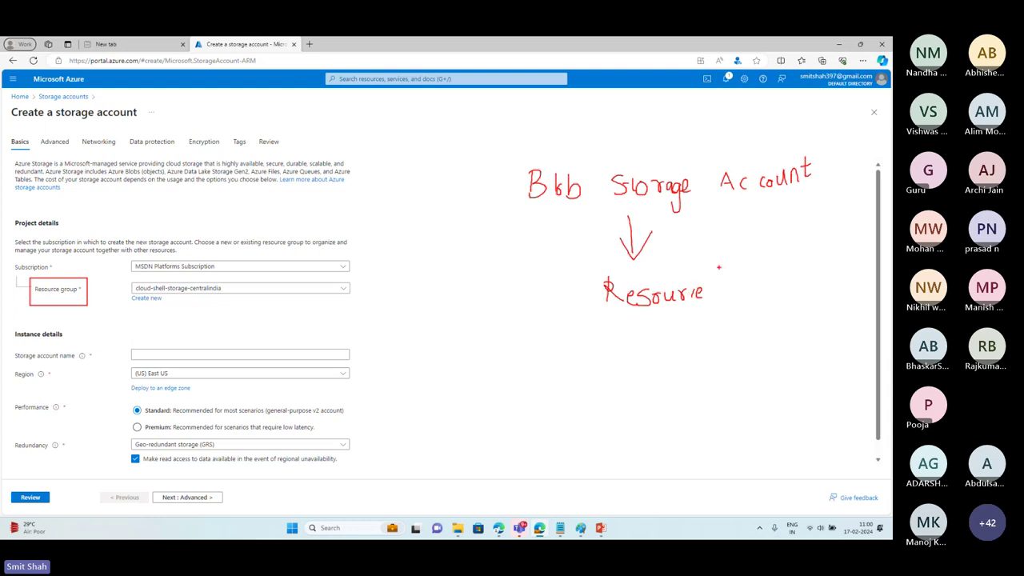
mouse_move(728, 265)
mouse_down()
mouse_move(700, 263)
mouse_move(696, 327)
mouse_move(748, 270)
mouse_move(734, 268)
mouse_up()
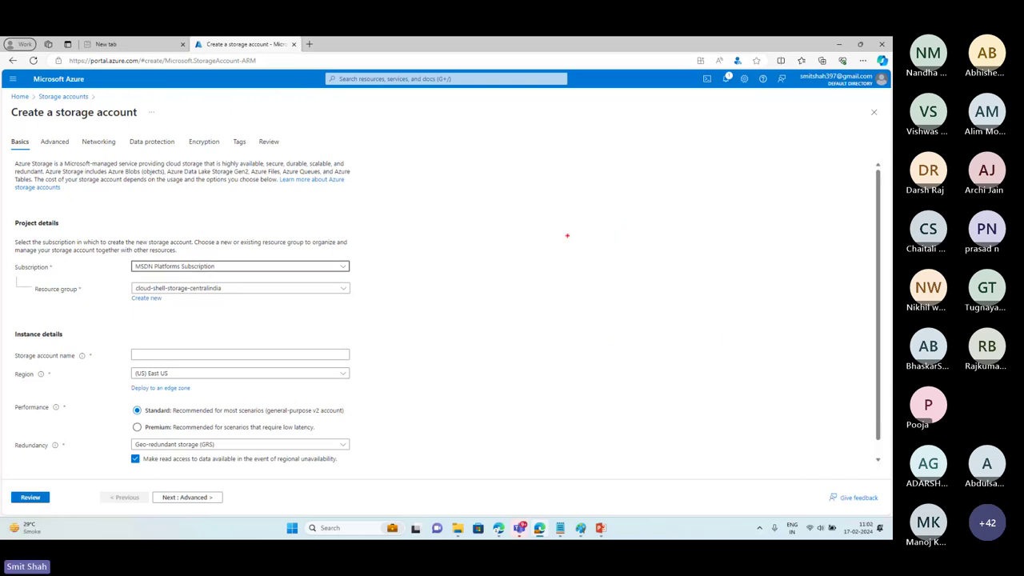
Switch to the pen and handwrite '20 resources' beside the form.
key(ctrl+2)
mouse_move(563, 234)
mouse_down()
mouse_move(597, 262)
mouse_move(605, 236)
mouse_up()
mouse_move(673, 241)
mouse_down()
mouse_move(710, 251)
mouse_move(737, 231)
mouse_move(785, 227)
mouse_move(794, 243)
mouse_up()
drag(800, 237, 816, 238)
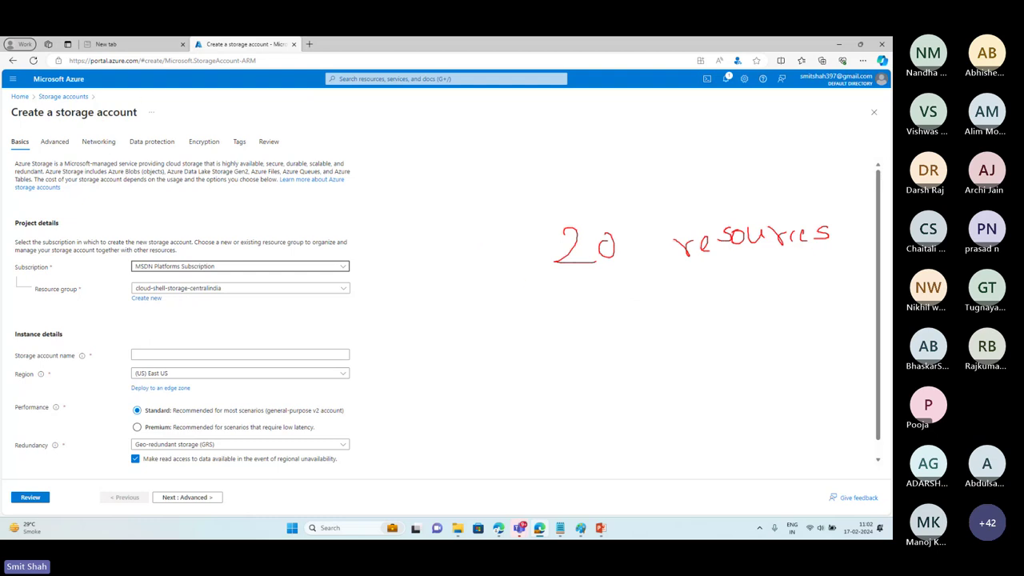
Box 'storage account' in the title and the note, undoing each box.
drag(56, 105, 140, 129)
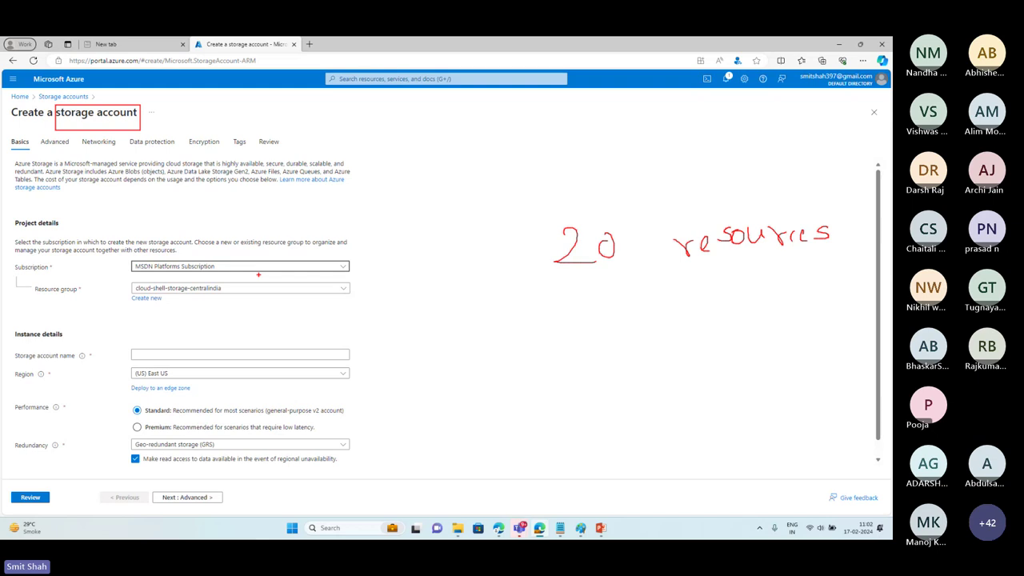
key(ctrl+z)
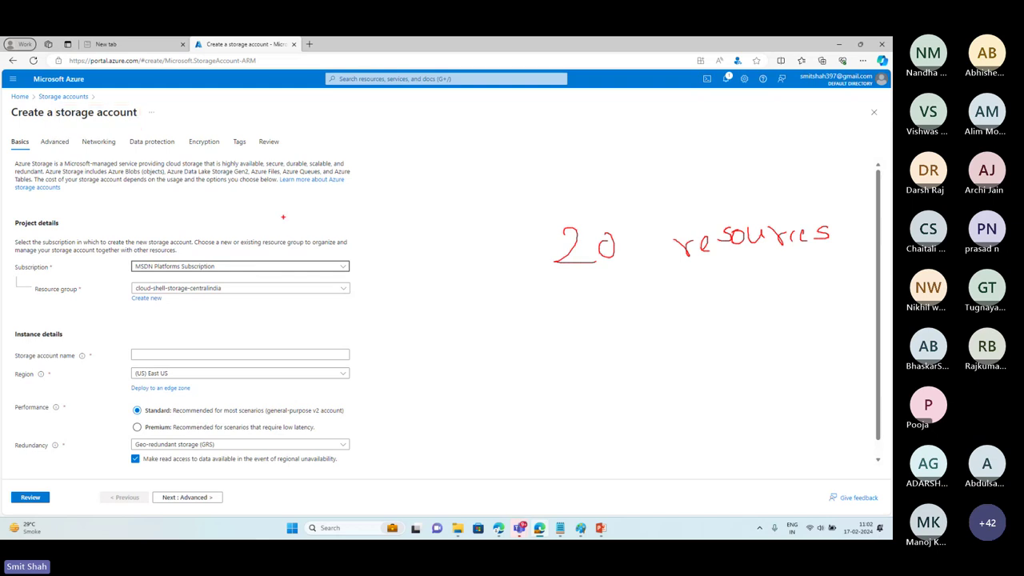
mouse_move(549, 211)
mouse_down()
mouse_move(800, 288)
mouse_move(841, 286)
mouse_up()
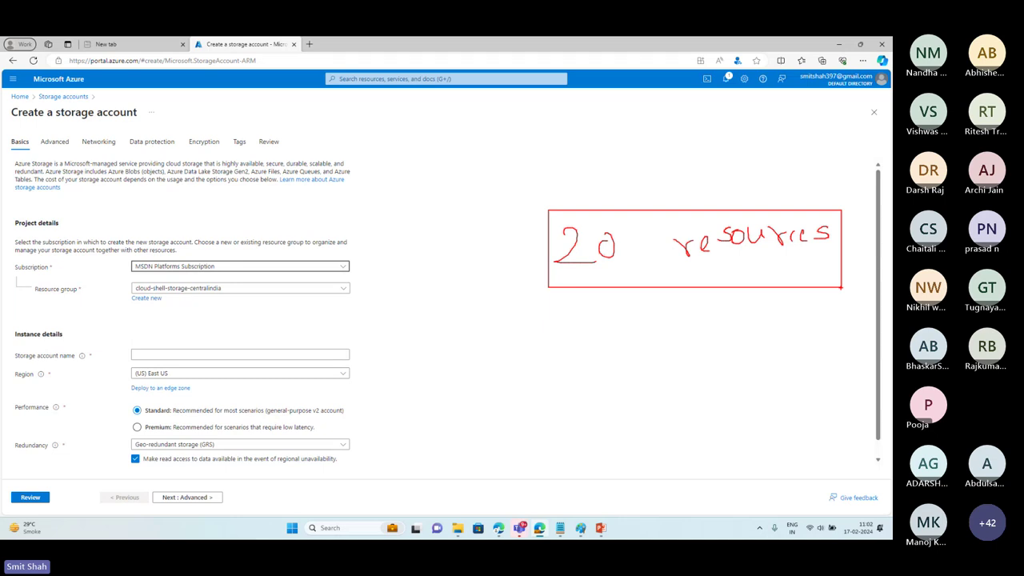
key(ctrl+z)
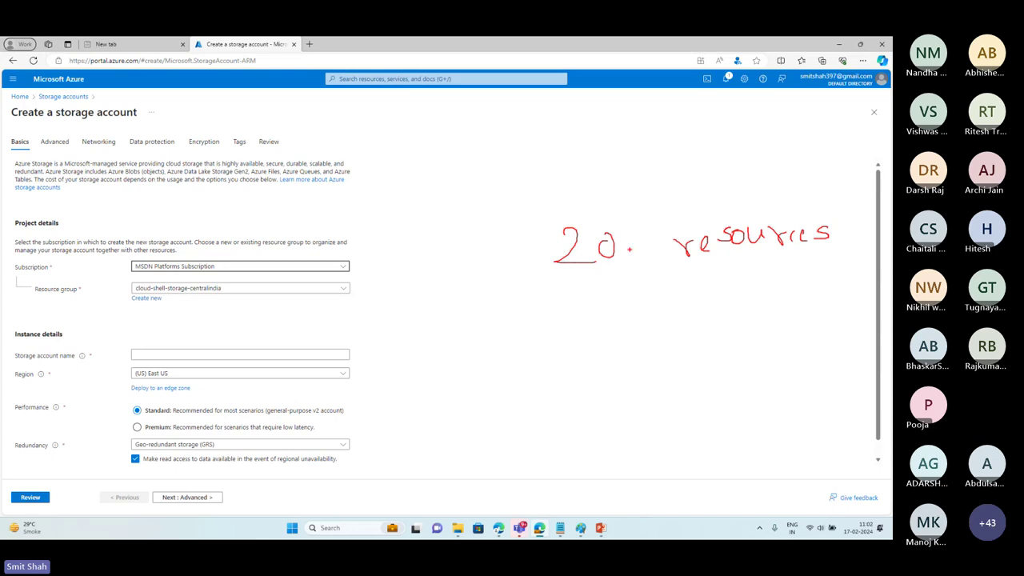
Draw an arrow from '20 resources' to a handwritten 'One resource group'.
mouse_move(638, 277)
mouse_down()
mouse_move(634, 316)
mouse_move(662, 302)
mouse_up()
mouse_move(616, 341)
mouse_down()
mouse_move(608, 344)
mouse_move(644, 358)
mouse_move(689, 344)
mouse_move(693, 355)
mouse_move(776, 344)
mouse_up()
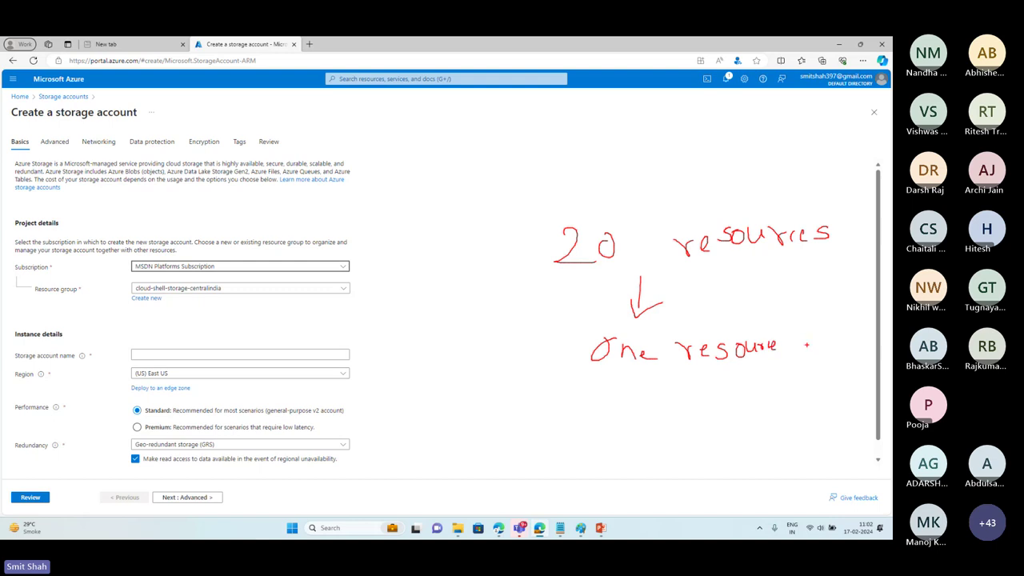
mouse_move(804, 348)
mouse_down()
mouse_move(808, 363)
mouse_move(826, 343)
mouse_move(858, 360)
mouse_move(859, 348)
mouse_move(844, 328)
mouse_move(562, 336)
mouse_move(886, 334)
mouse_up()
Cross out 'One resource group', then circle and cross out '20 resources'.
drag(602, 329, 869, 399)
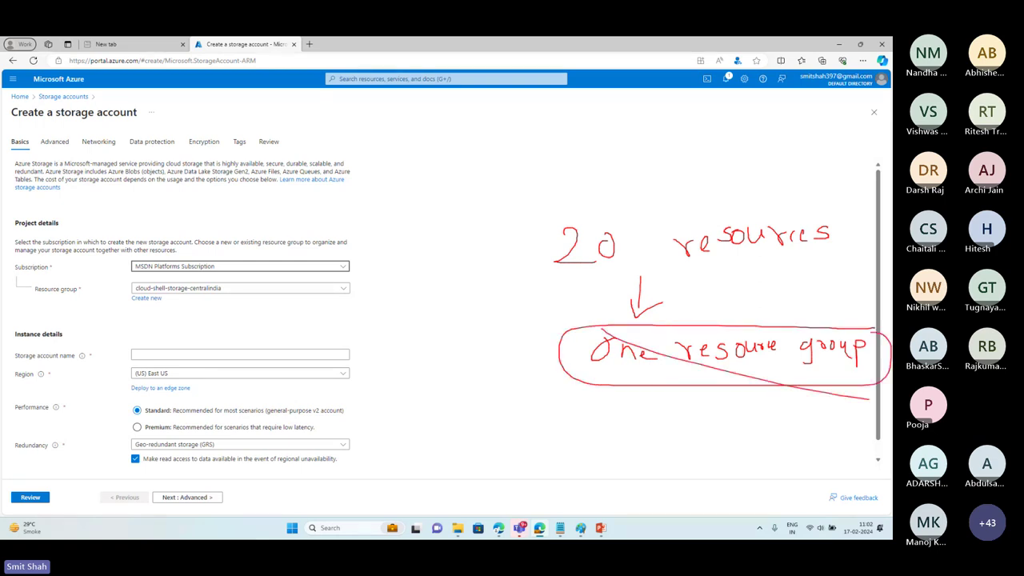
drag(866, 362, 668, 418)
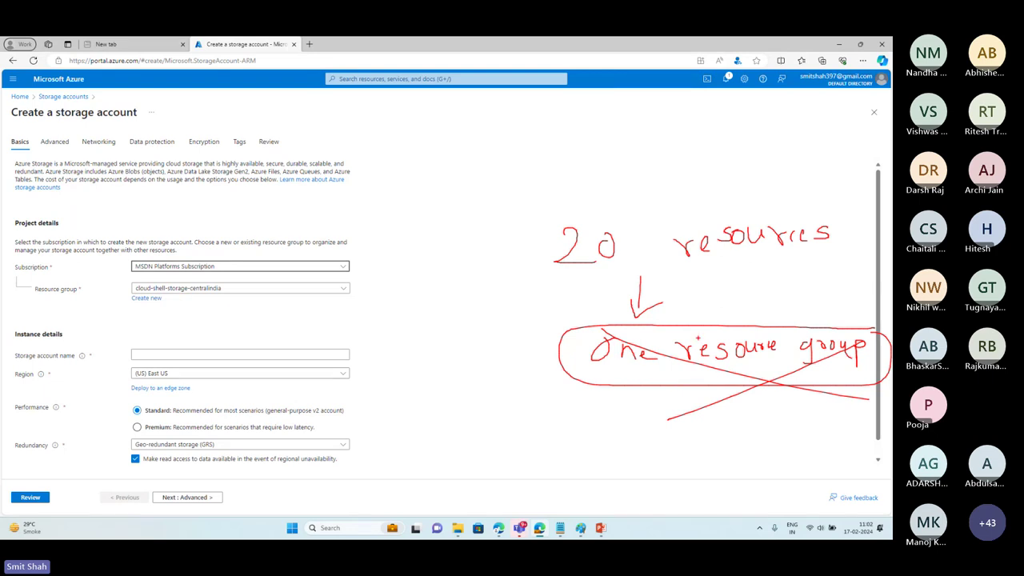
mouse_move(844, 202)
mouse_down()
mouse_move(701, 195)
mouse_move(564, 217)
mouse_move(864, 264)
mouse_move(800, 193)
mouse_up()
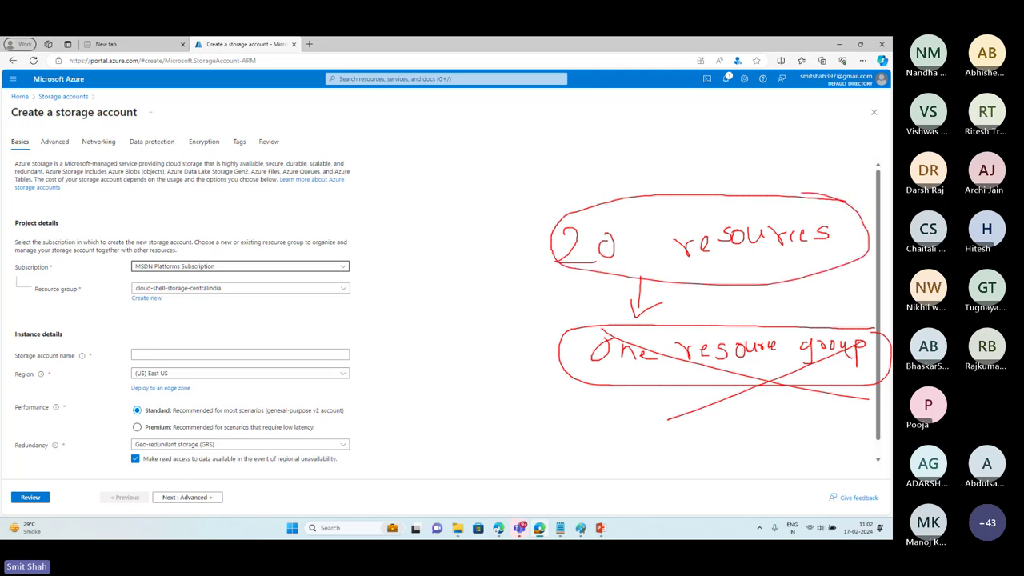
drag(605, 211, 805, 270)
drag(812, 211, 652, 291)
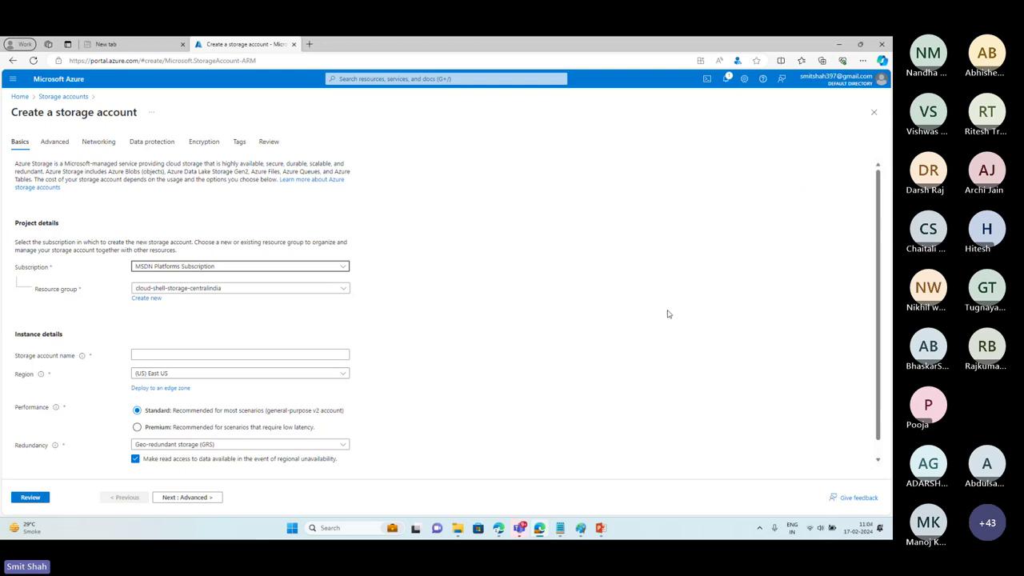
Write '20 resource' with the pen and draw branch arrows below it.
key(ctrl+2)
mouse_move(549, 238)
mouse_down()
mouse_move(568, 251)
mouse_move(573, 240)
mouse_up()
drag(634, 245, 744, 238)
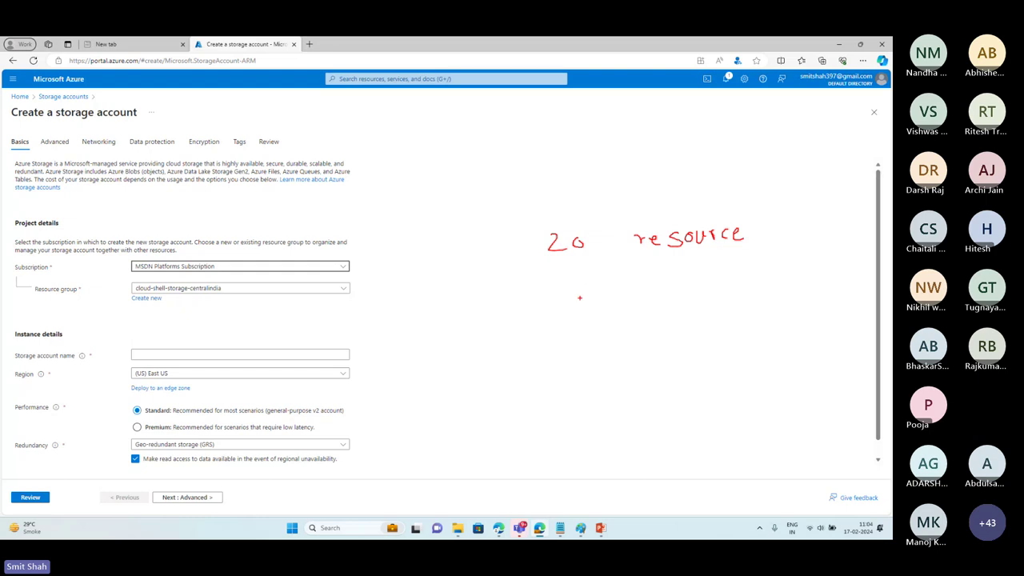
drag(556, 260, 522, 319)
mouse_move(523, 301)
mouse_down()
mouse_move(541, 312)
mouse_move(504, 350)
mouse_up()
mouse_move(582, 258)
mouse_down()
mouse_move(582, 307)
mouse_move(595, 305)
mouse_move(585, 351)
mouse_move(624, 310)
mouse_move(639, 325)
mouse_up()
drag(640, 308, 637, 378)
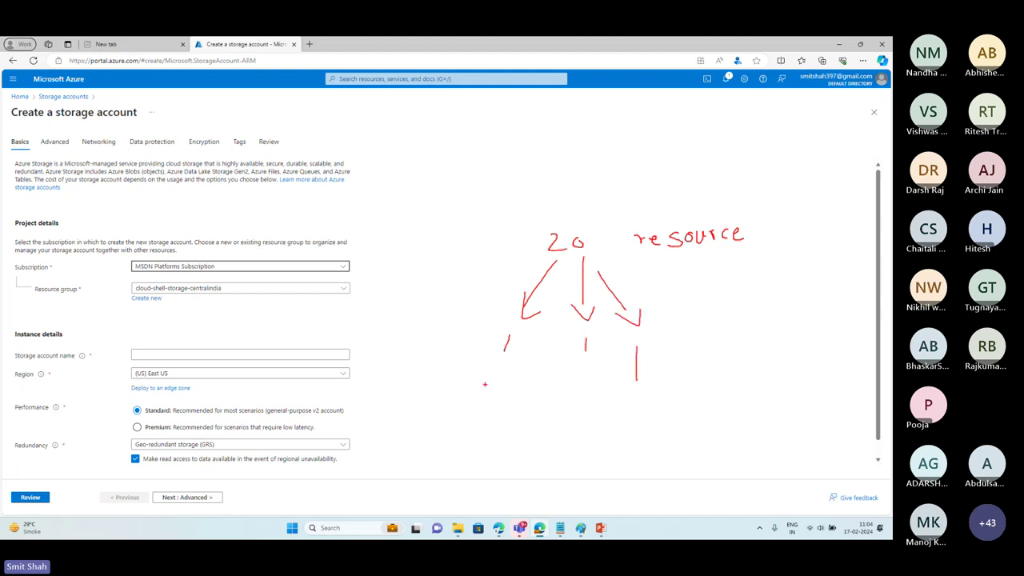
key(ctrl+z)
key(ctrl+z)
key(ctrl+z)
key(ctrl+z)
key(ctrl+z)
key(ctrl+z)
Write '100$' and '30$' under the branches and box the cost figures.
drag(465, 386, 463, 416)
mouse_move(478, 388)
mouse_down()
mouse_move(475, 402)
mouse_move(478, 387)
mouse_move(498, 384)
mouse_up()
mouse_move(519, 391)
mouse_down()
mouse_move(530, 383)
mouse_move(515, 406)
mouse_move(522, 419)
mouse_up()
drag(570, 262, 572, 316)
drag(565, 292, 594, 289)
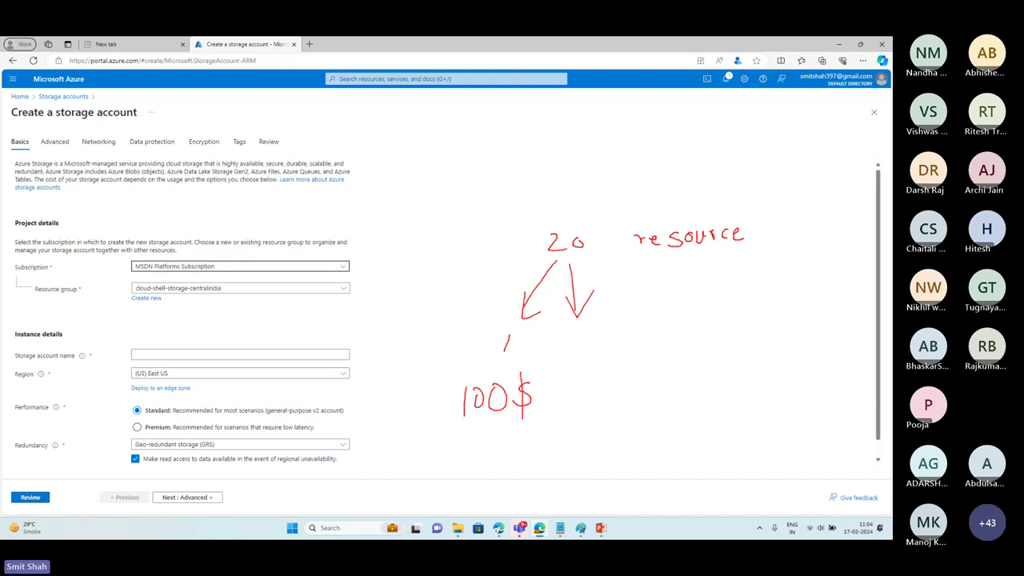
mouse_move(572, 323)
mouse_down()
mouse_move(577, 344)
mouse_move(601, 344)
mouse_move(578, 391)
mouse_up()
drag(601, 372, 600, 373)
drag(630, 366, 616, 387)
drag(629, 360, 629, 392)
drag(603, 261, 638, 305)
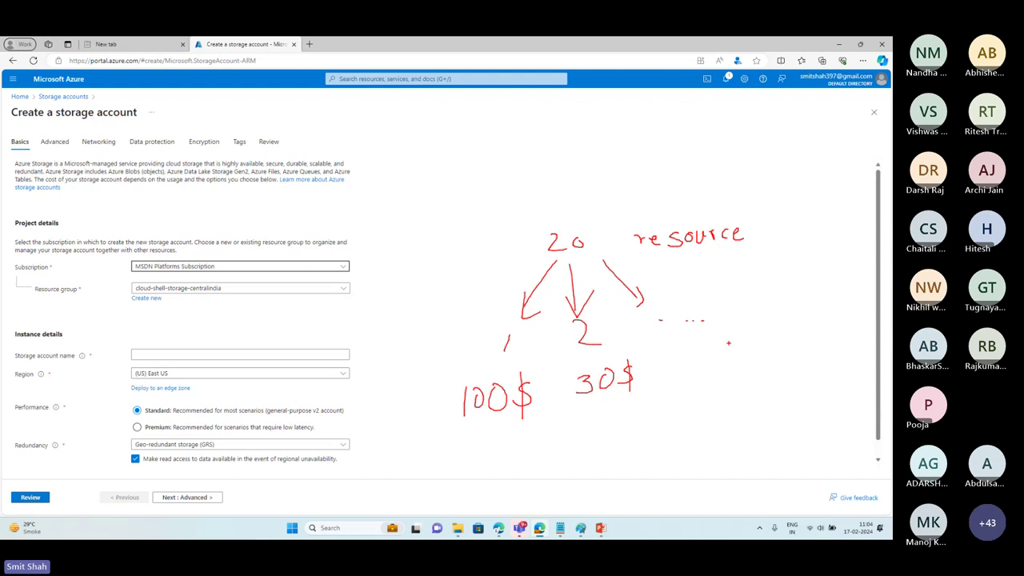
mouse_move(812, 319)
mouse_down()
mouse_move(451, 340)
mouse_move(418, 444)
mouse_move(813, 423)
mouse_move(832, 345)
mouse_move(826, 320)
mouse_move(813, 318)
mouse_up()
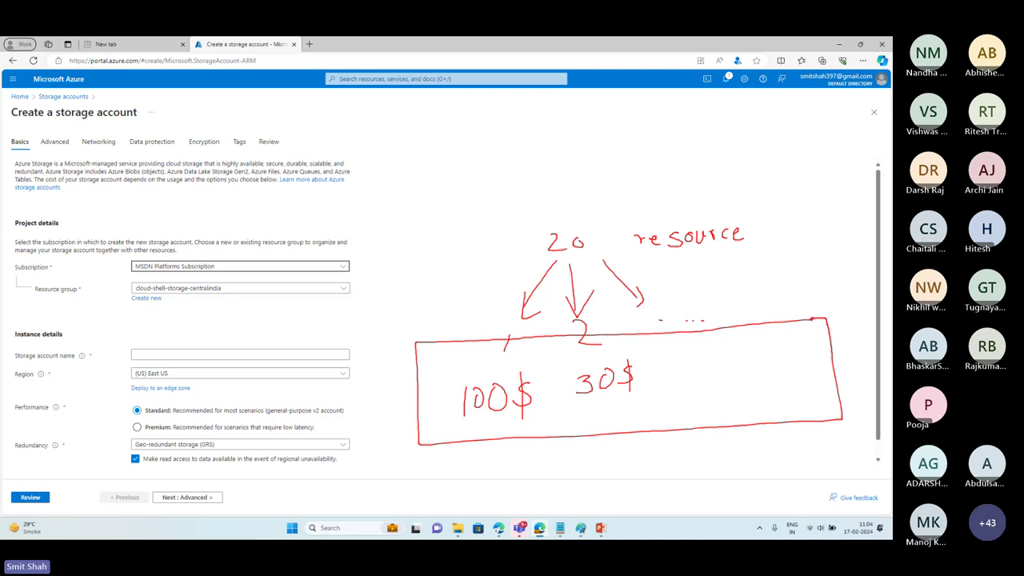
Undo the box, branches, cost figures and diagonal arrow, leaving one arrow.
key(ctrl+z)
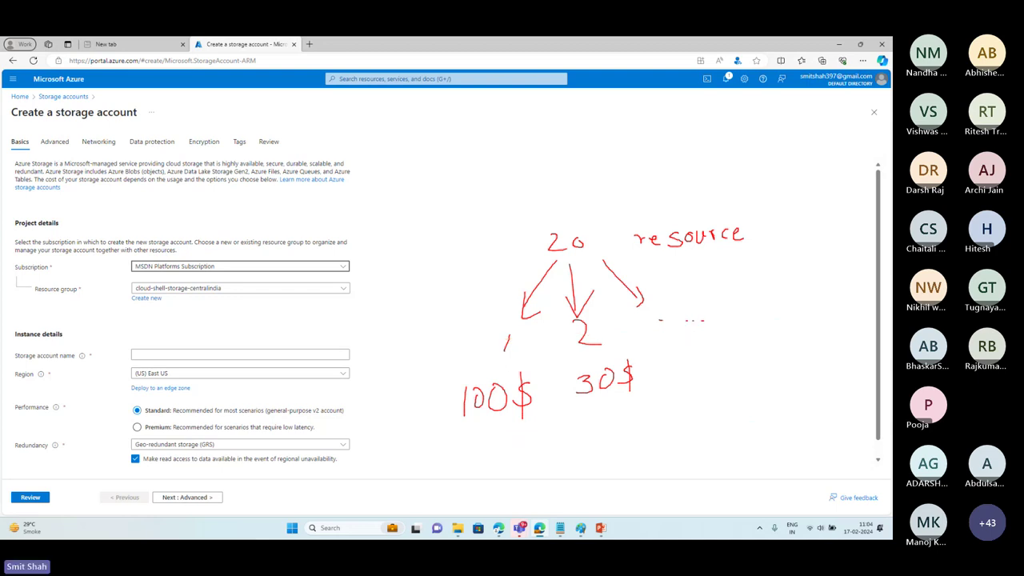
key(ctrl+z)
key(ctrl+z)
key(ctrl+z)
key(ctrl+z)
key(ctrl+z)
key(ctrl+z)
key(ctrl+z)
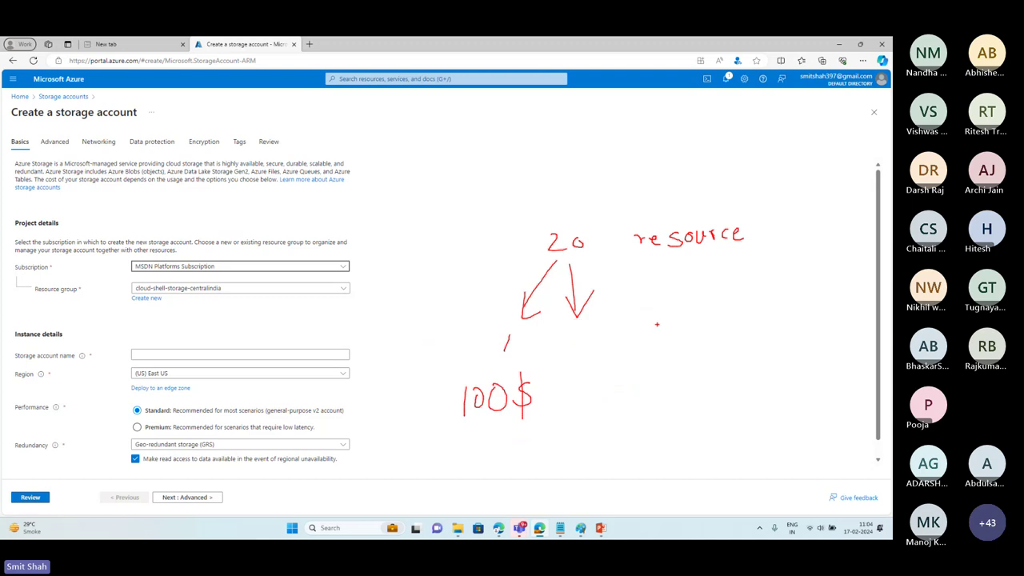
key(ctrl+z)
key(ctrl+z)
key(ctrl+z)
key(ctrl+z)
key(ctrl+z)
key(ctrl+z)
key(ctrl+z)
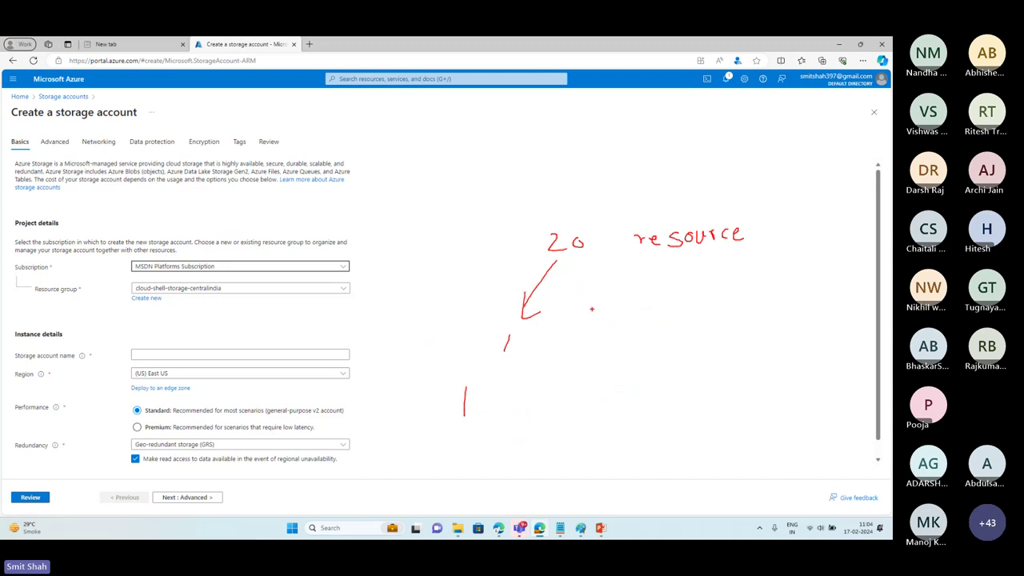
key(ctrl+z)
key(ctrl+z)
Draw an arrow from '20 resource' into a box labelled '1 resource group' and circle it.
drag(574, 258, 574, 328)
mouse_move(564, 312)
mouse_down()
mouse_move(574, 329)
mouse_move(590, 312)
mouse_up()
mouse_move(549, 346)
mouse_down()
mouse_move(549, 424)
mouse_move(789, 377)
mouse_move(518, 348)
mouse_up()
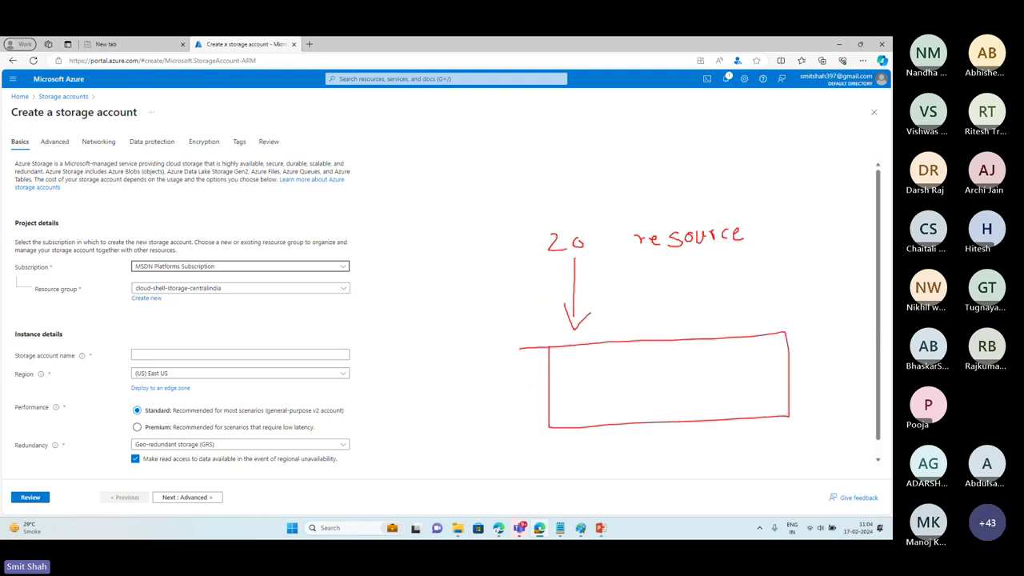
drag(571, 373, 571, 392)
mouse_move(596, 384)
mouse_down()
mouse_move(652, 391)
mouse_move(670, 378)
mouse_move(695, 382)
mouse_move(699, 398)
mouse_move(720, 376)
mouse_up()
mouse_move(723, 376)
mouse_down()
mouse_move(736, 376)
mouse_move(741, 393)
mouse_move(744, 382)
mouse_up()
mouse_move(766, 214)
mouse_down()
mouse_move(559, 203)
mouse_move(525, 256)
mouse_move(792, 253)
mouse_up()
key(ctrl+z)
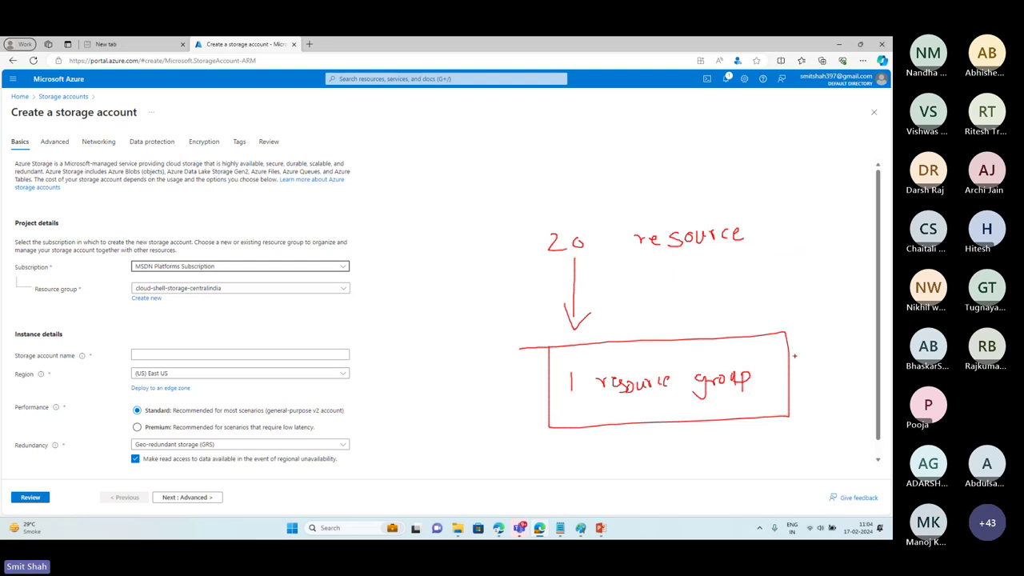
mouse_move(794, 357)
mouse_down()
mouse_move(524, 377)
mouse_move(724, 411)
mouse_move(827, 379)
mouse_move(807, 361)
mouse_up()
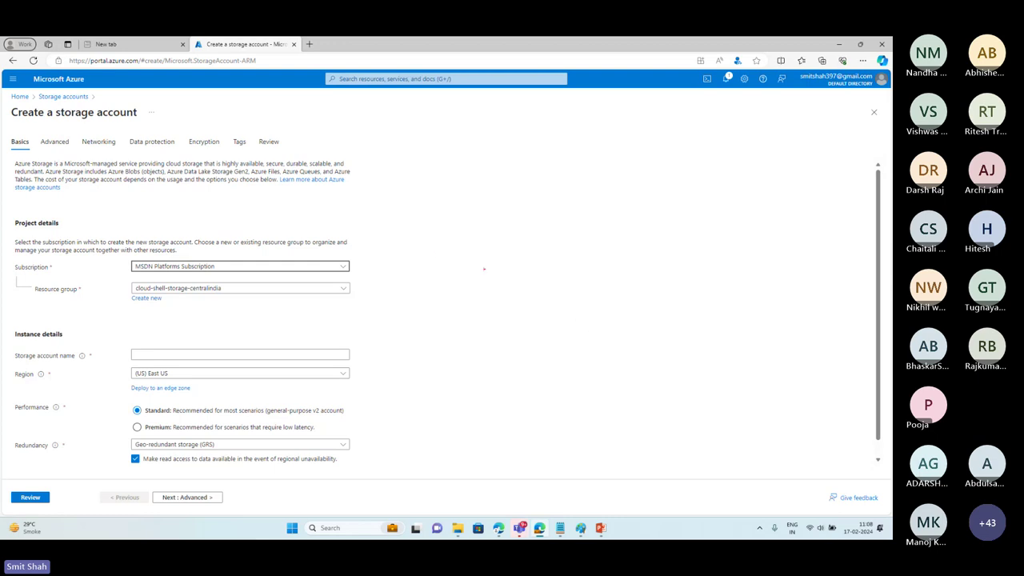
Draw boxes labelled 1st and 2nd subscription, with an arrow up to the first.
drag(437, 252, 520, 323)
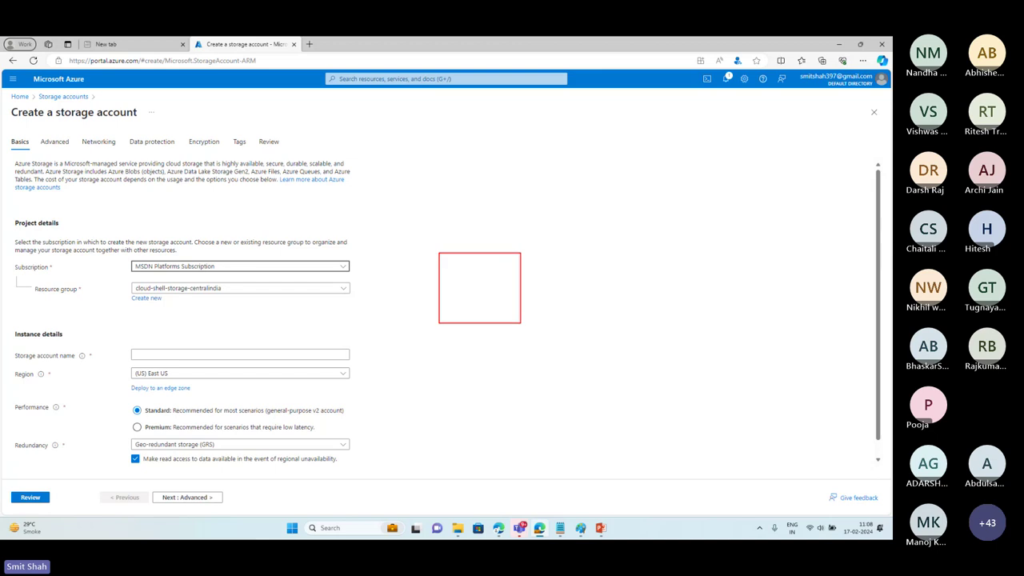
mouse_move(455, 269)
mouse_down()
mouse_move(450, 292)
mouse_move(483, 302)
mouse_up()
mouse_move(495, 292)
mouse_down()
mouse_move(485, 305)
mouse_move(517, 300)
mouse_up()
mouse_move(513, 294)
mouse_down()
mouse_move(512, 319)
mouse_move(520, 300)
mouse_up()
mouse_move(662, 269)
mouse_down()
mouse_move(662, 248)
mouse_move(780, 307)
mouse_move(776, 253)
mouse_up()
drag(672, 269, 706, 277)
drag(722, 271, 677, 305)
drag(687, 296, 707, 304)
mouse_move(728, 293)
mouse_down()
mouse_move(720, 304)
mouse_move(739, 298)
mouse_up()
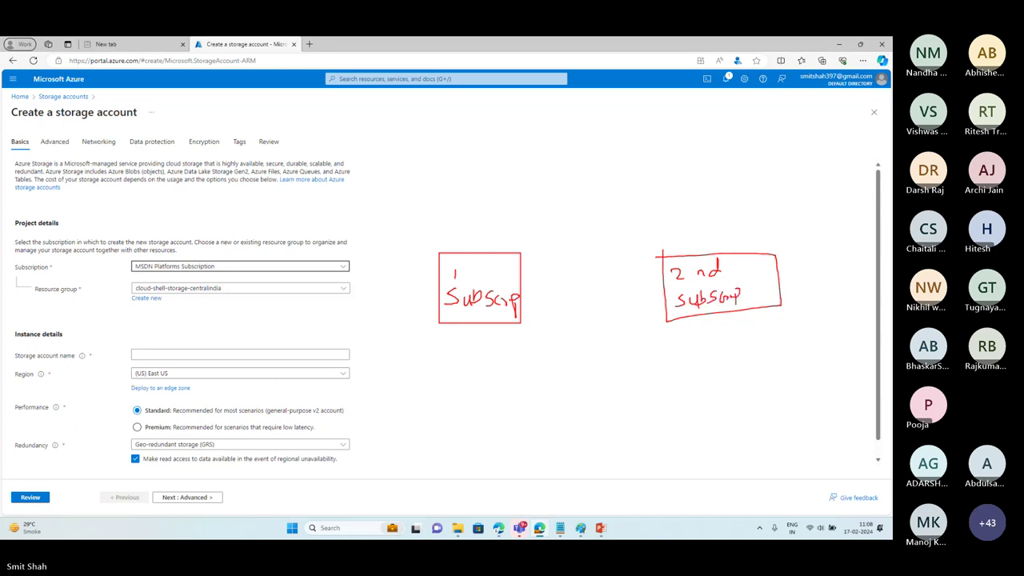
mouse_move(464, 342)
mouse_down()
mouse_move(476, 322)
mouse_move(487, 334)
mouse_move(476, 355)
mouse_up()
Write 'Bank', 0$ under the first subscription and 100$ under the second.
mouse_move(556, 471)
mouse_down()
mouse_move(555, 495)
mouse_move(611, 490)
mouse_up()
drag(619, 466, 630, 483)
drag(451, 363, 485, 394)
mouse_move(712, 328)
mouse_down()
mouse_move(725, 327)
mouse_move(699, 373)
mouse_move(715, 356)
mouse_up()
drag(730, 355, 739, 371)
drag(746, 352, 749, 384)
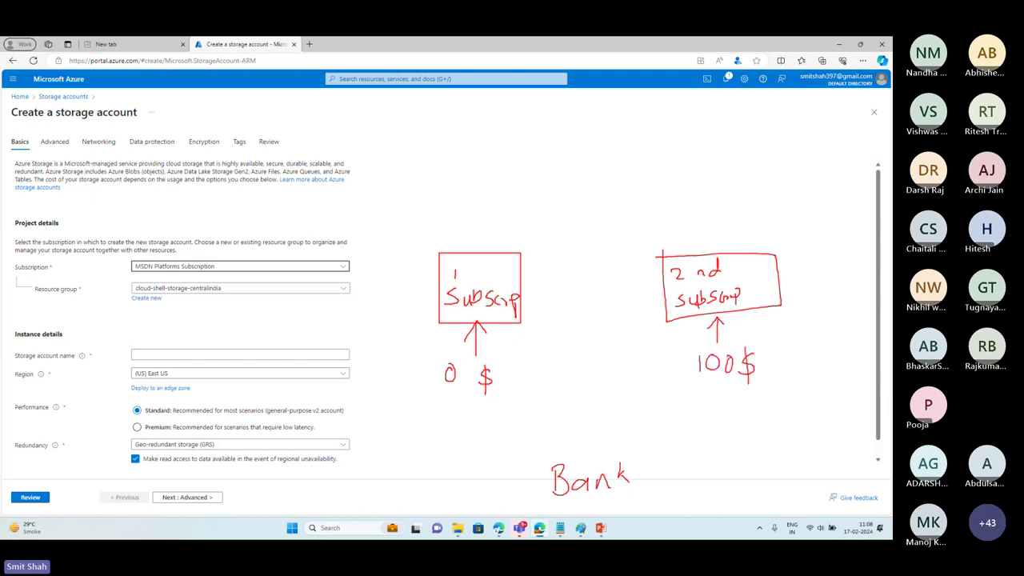
mouse_move(762, 349)
mouse_down()
mouse_move(729, 342)
mouse_move(758, 370)
mouse_move(756, 352)
mouse_up()
mouse_move(709, 352)
mouse_down()
mouse_move(517, 281)
mouse_move(519, 267)
mouse_up()
drag(516, 281, 554, 276)
key(ctrl+z)
key(ctrl+z)
key(ctrl+z)
key(ctrl+z)
mouse_move(725, 384)
mouse_down()
mouse_move(690, 450)
mouse_move(666, 466)
mouse_move(694, 472)
mouse_up()
key(ctrl+z)
key(ctrl+z)
Write '100$ -40$ = 60$', a 'Bank 40$' box, and an arrow from Bank to the first subscription.
mouse_move(702, 409)
mouse_down()
mouse_move(733, 409)
mouse_move(730, 426)
mouse_up()
mouse_move(743, 410)
mouse_down()
mouse_move(738, 424)
mouse_move(770, 420)
mouse_move(760, 430)
mouse_up()
drag(766, 396, 766, 437)
mouse_move(698, 451)
mouse_down()
mouse_move(525, 460)
mouse_move(752, 512)
mouse_move(707, 451)
mouse_up()
drag(659, 473, 670, 489)
mouse_move(664, 481)
mouse_down()
mouse_move(664, 501)
mouse_move(681, 484)
mouse_move(702, 508)
mouse_up()
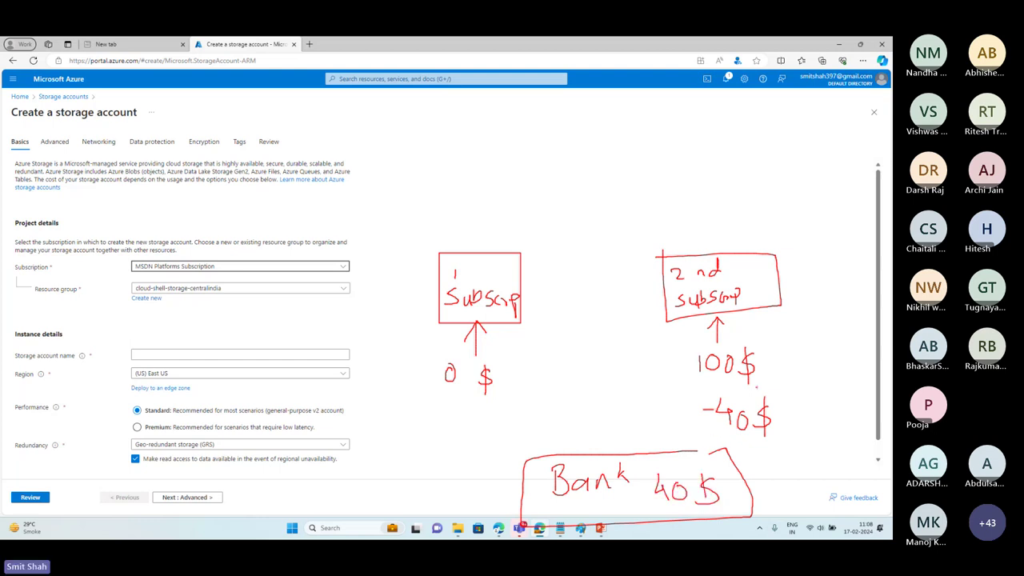
mouse_move(783, 382)
mouse_down()
mouse_move(817, 392)
mouse_move(827, 378)
mouse_up()
drag(850, 370, 831, 387)
drag(843, 364, 843, 389)
mouse_move(526, 464)
mouse_down()
mouse_move(512, 468)
mouse_move(482, 400)
mouse_move(498, 404)
mouse_up()
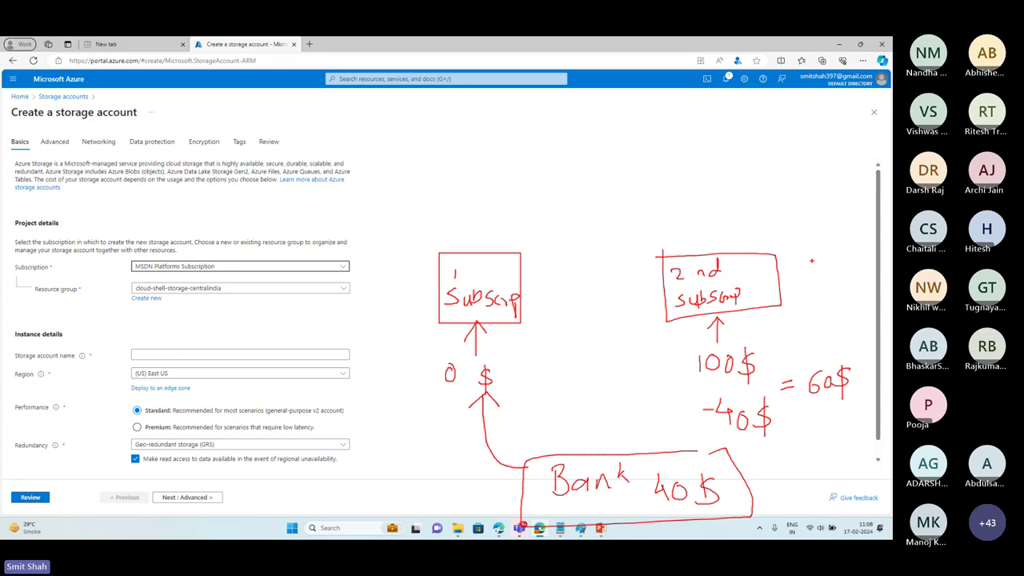
Erase the subscription and bank sketches with Escape.
key(Escape)
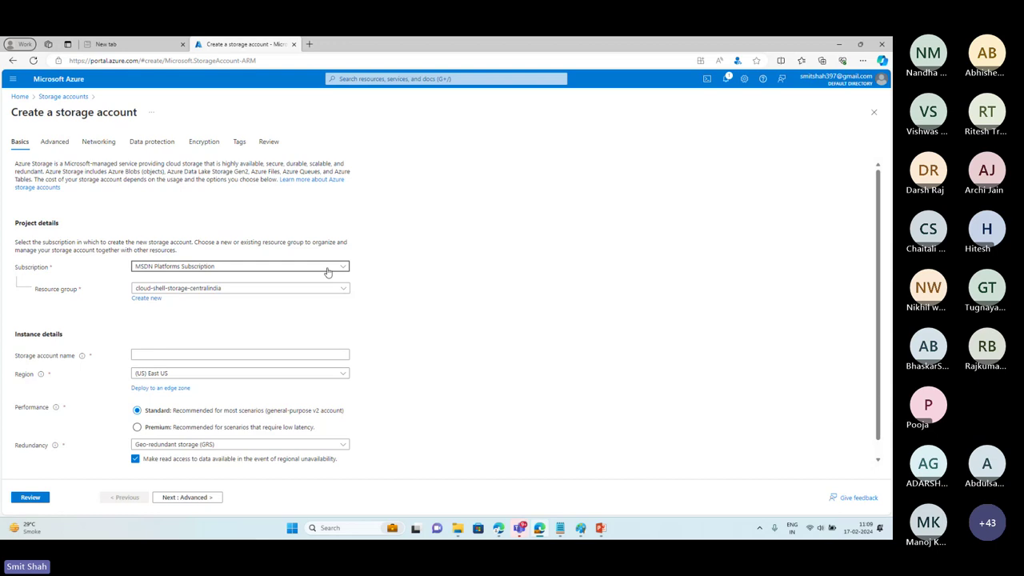
click(207, 270)
click(185, 298)
drag(11, 261, 84, 298)
mouse_move(516, 290)
mouse_down()
mouse_move(512, 322)
mouse_move(548, 324)
mouse_up()
drag(552, 310, 552, 327)
drag(565, 298, 567, 325)
mouse_move(633, 301)
mouse_down()
mouse_move(613, 317)
mouse_move(640, 316)
mouse_up()
mouse_move(630, 304)
mouse_down()
mouse_move(680, 304)
mouse_move(686, 319)
mouse_up()
mouse_move(744, 292)
mouse_down()
mouse_move(738, 304)
mouse_move(784, 292)
mouse_up()
drag(792, 290, 818, 304)
drag(806, 298, 824, 293)
drag(585, 355, 608, 371)
drag(632, 365, 645, 373)
drag(674, 363, 692, 371)
drag(694, 368, 704, 363)
mouse_move(710, 363)
mouse_down()
mouse_move(707, 373)
mouse_move(720, 369)
mouse_up()
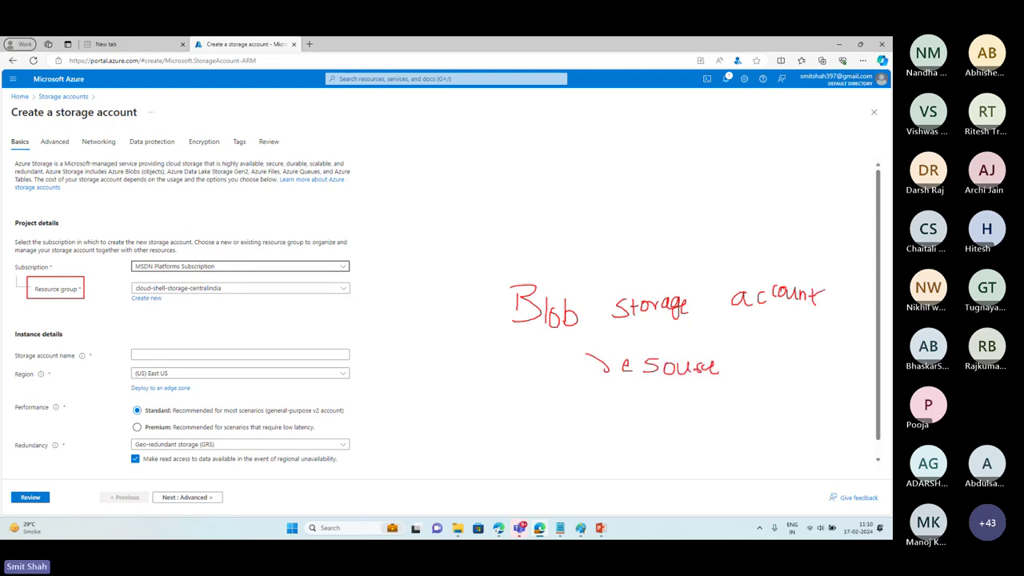
key(Escape)
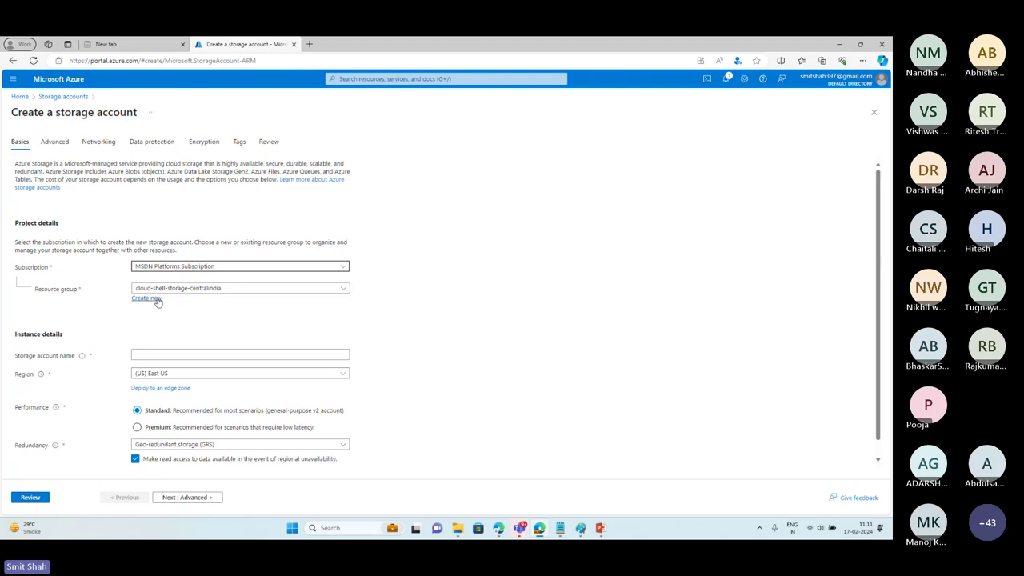
Create a new resource group named 'webinarrg' for the storage account.
click(199, 289)
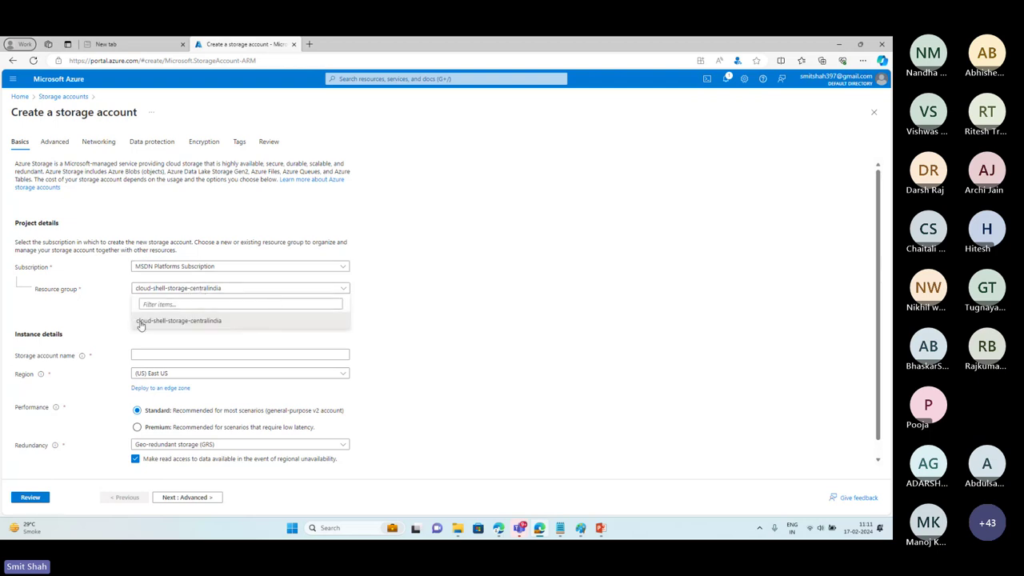
click(422, 315)
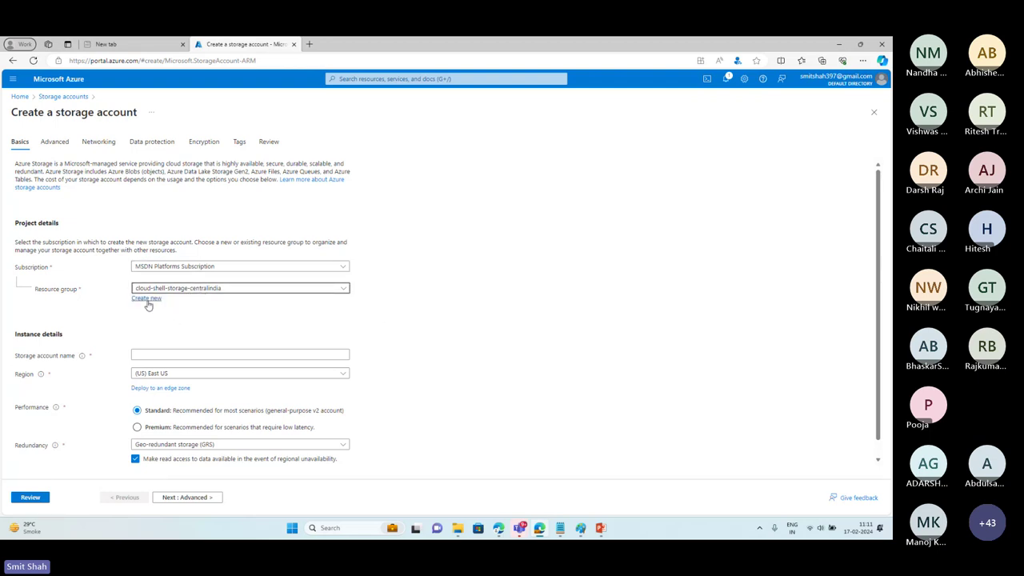
click(147, 298)
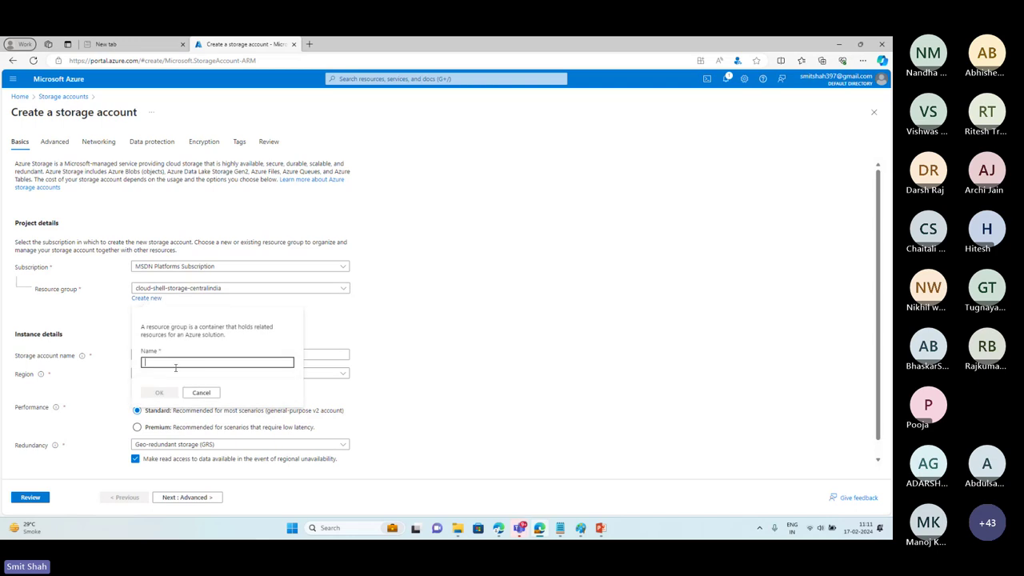
text(webinar)
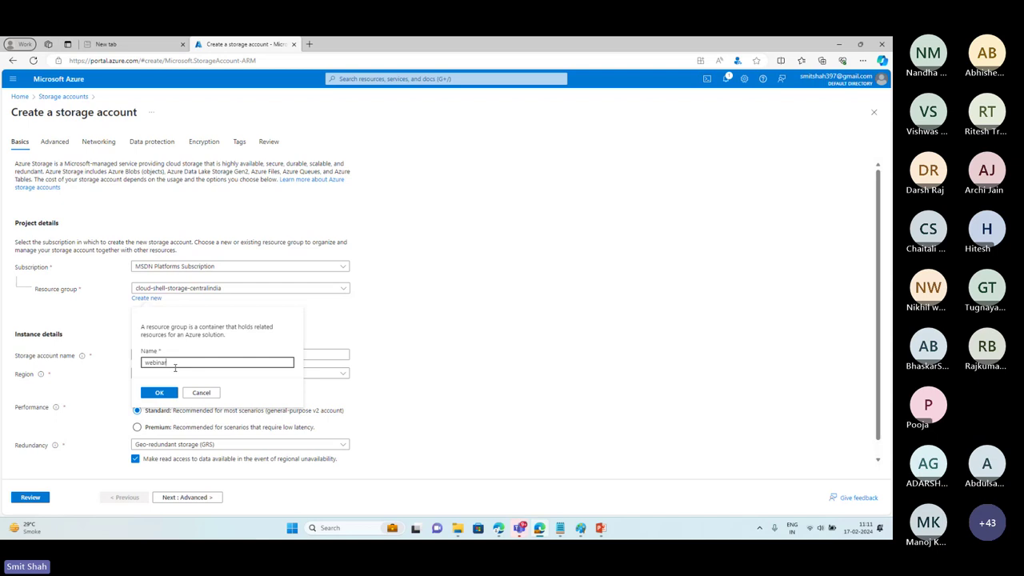
text(rg)
click(158, 392)
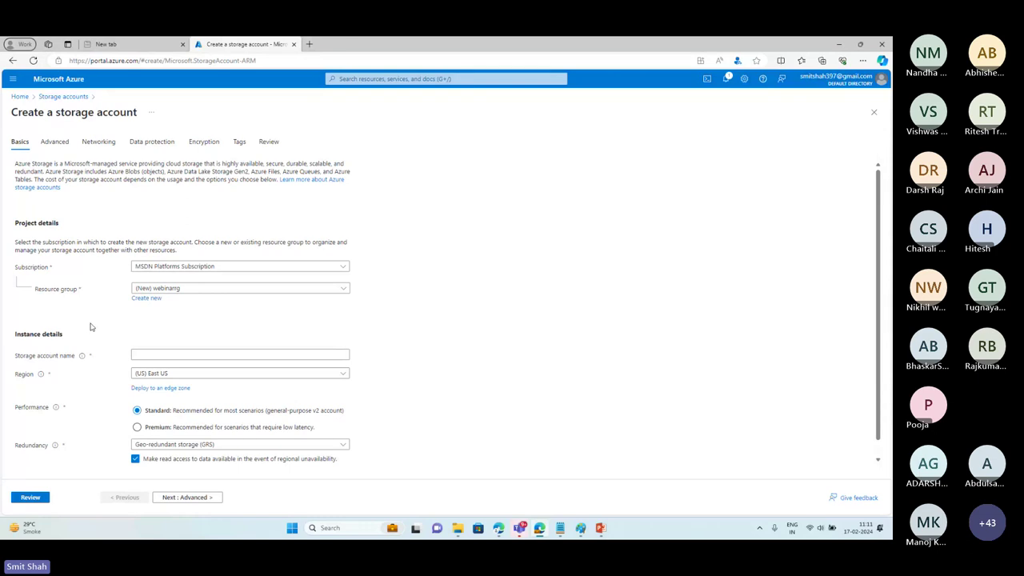
Outline the storage account title in red and enter the account name testwebinarstorage.
mouse_move(54, 102)
mouse_down()
mouse_move(80, 122)
mouse_move(140, 124)
mouse_move(109, 137)
mouse_move(64, 349)
mouse_move(78, 340)
mouse_up()
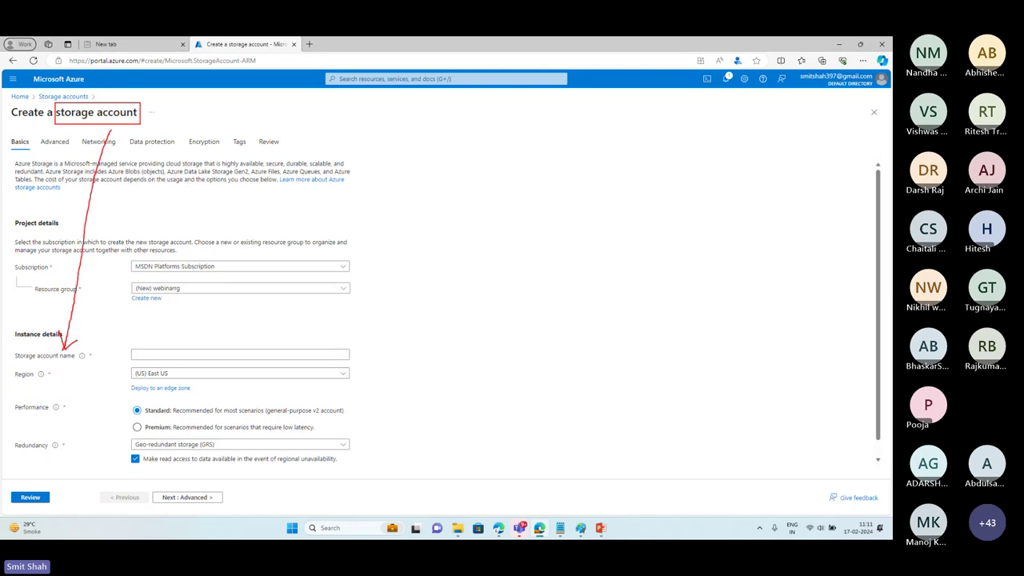
click(148, 352)
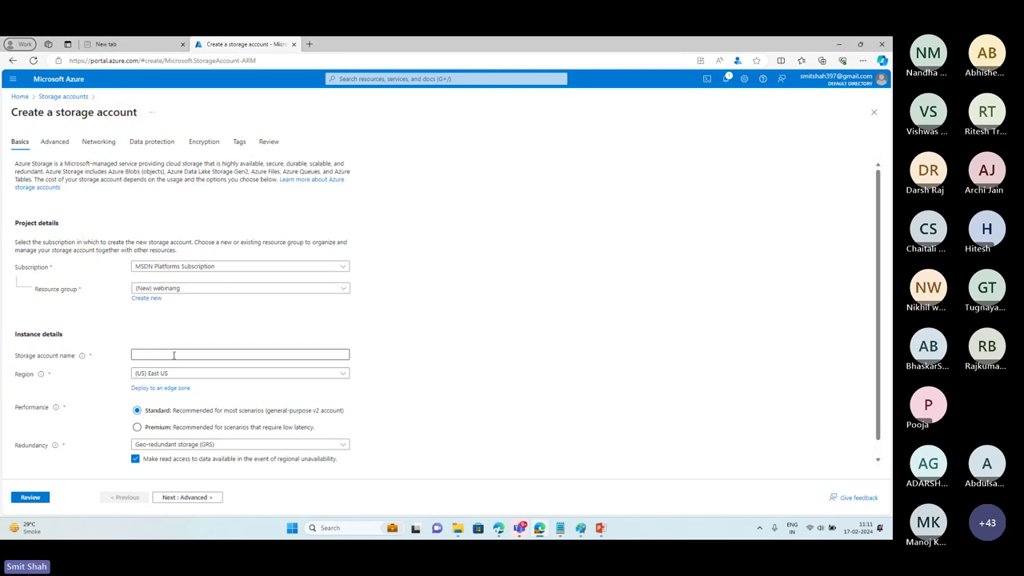
click(175, 353)
text(test)
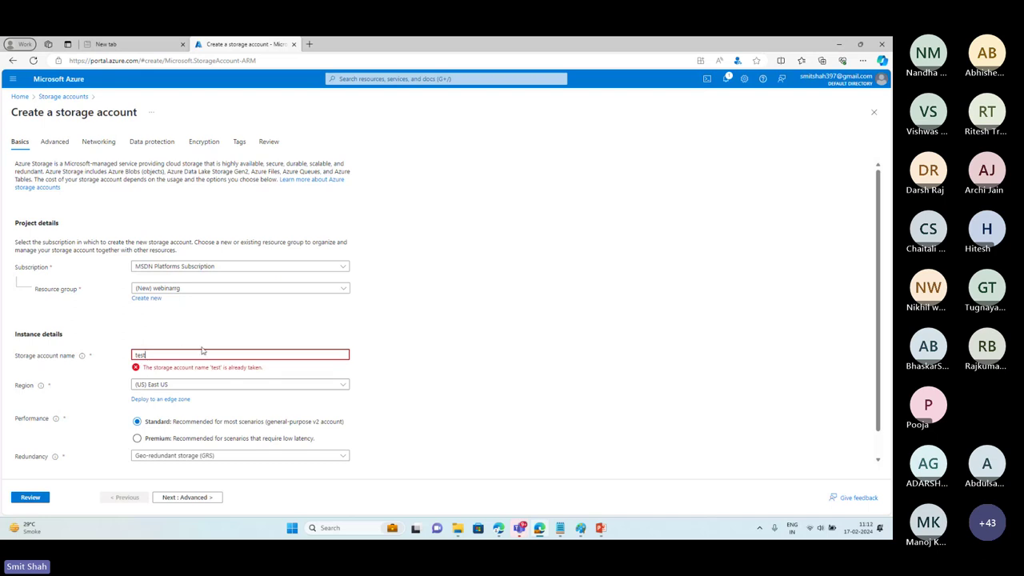
text(webina)
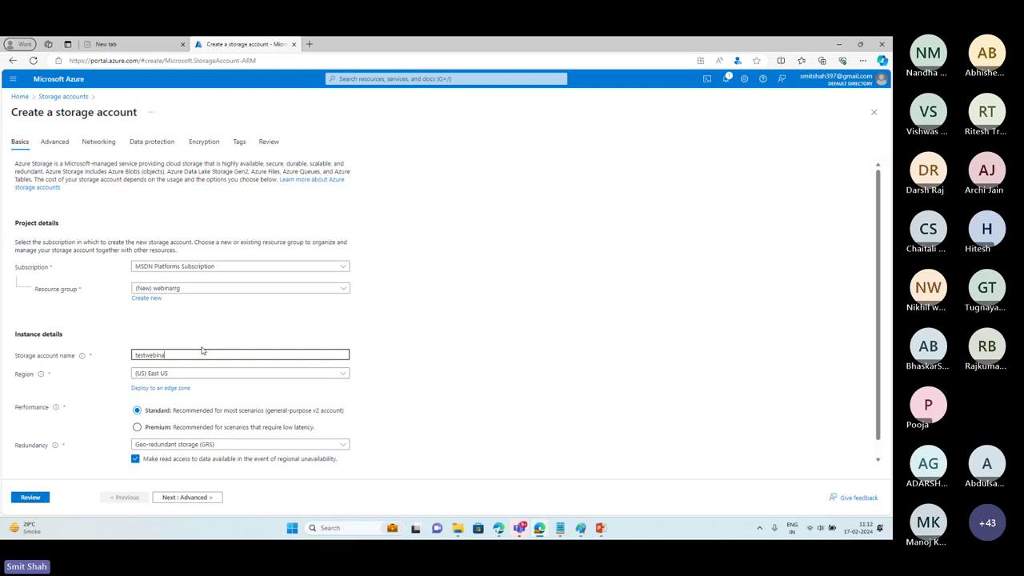
text(rstorage)
Confirm the name testwebinarstorage and box the Region label in red.
click(445, 328)
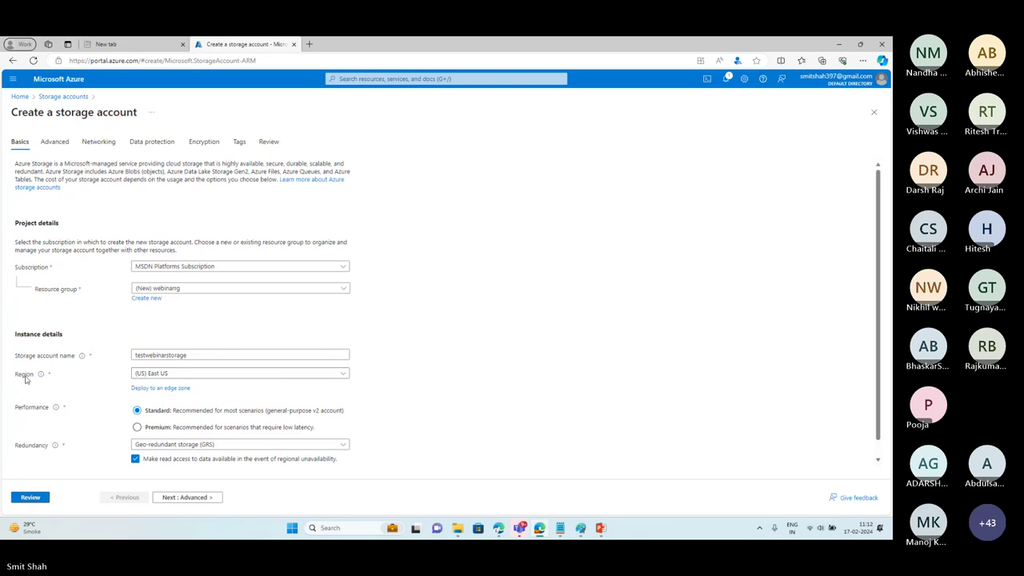
drag(9, 363, 80, 391)
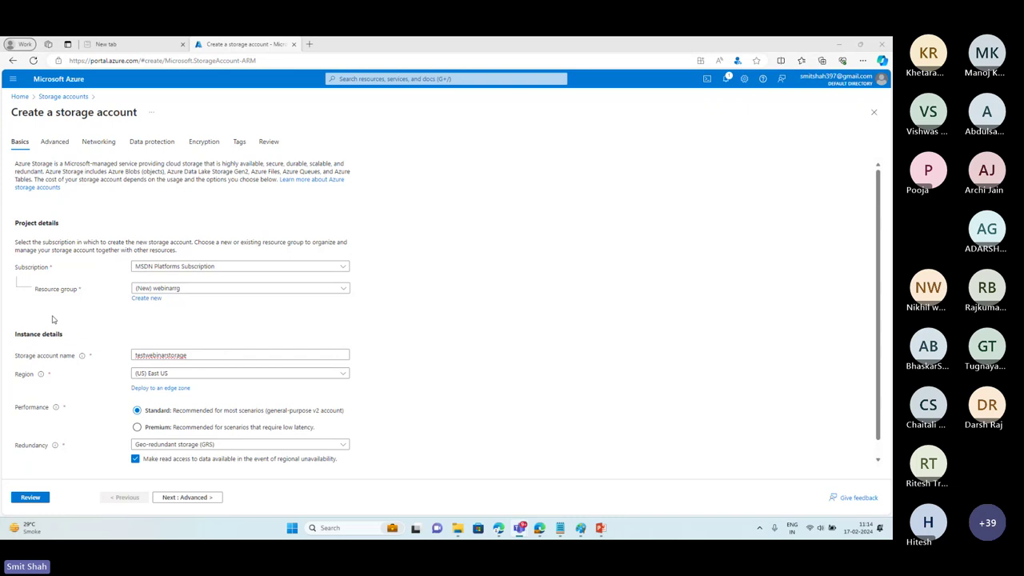
drag(10, 260, 83, 277)
drag(31, 280, 84, 302)
mouse_move(552, 299)
mouse_down()
mouse_move(552, 318)
mouse_move(678, 324)
mouse_up()
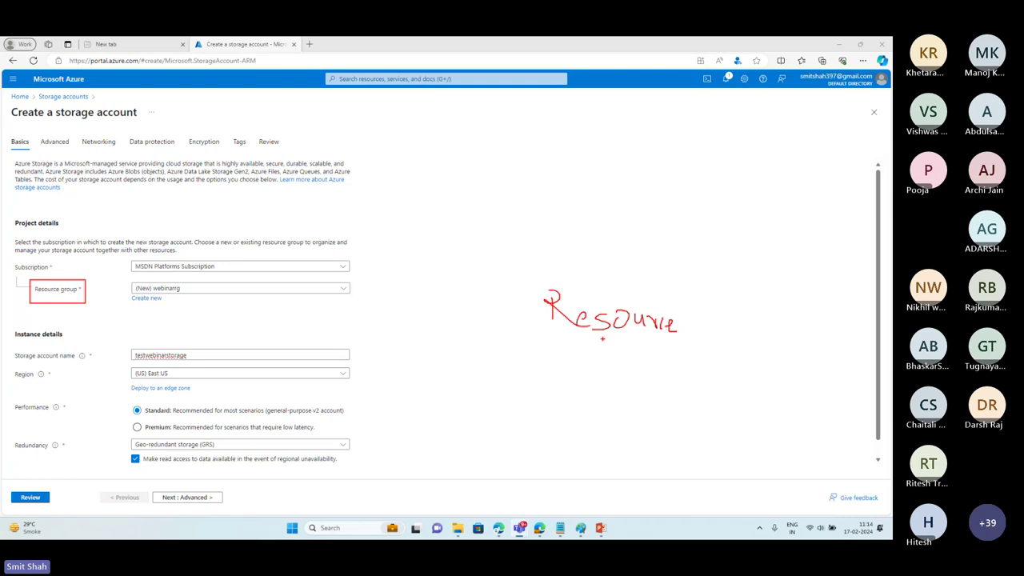
key(ctrl+z)
key(Escape)
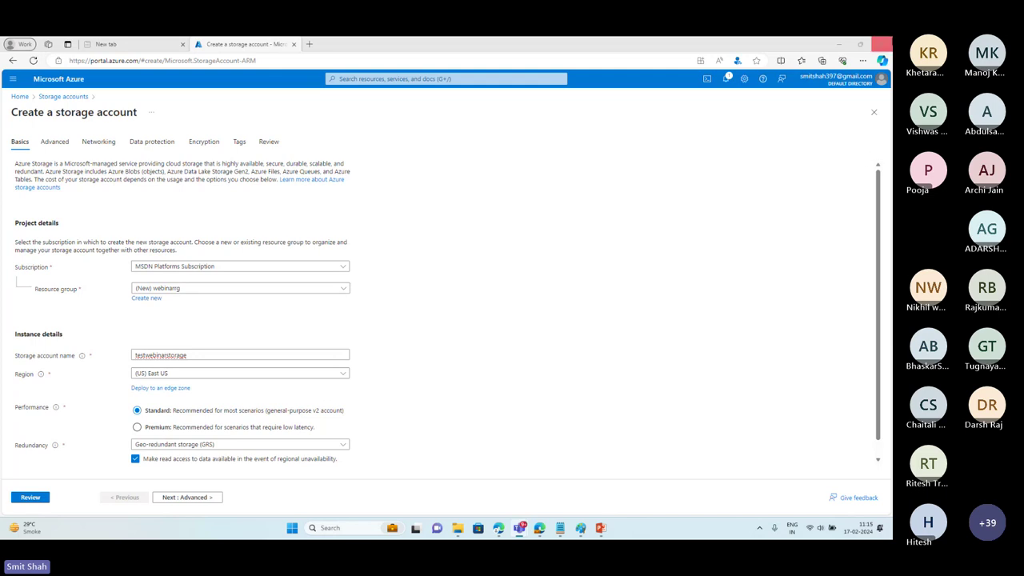
click(240, 355)
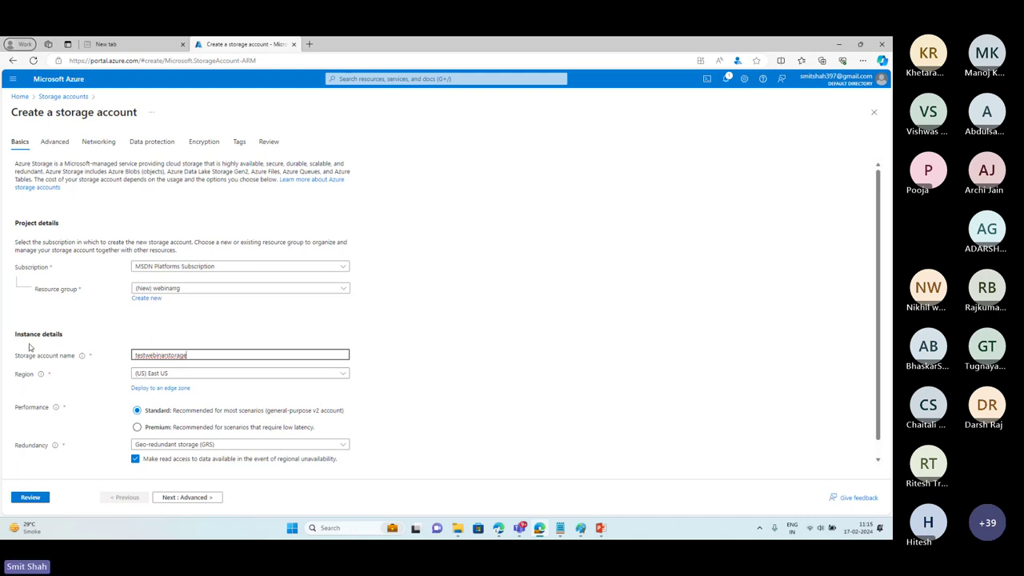
drag(11, 346, 92, 369)
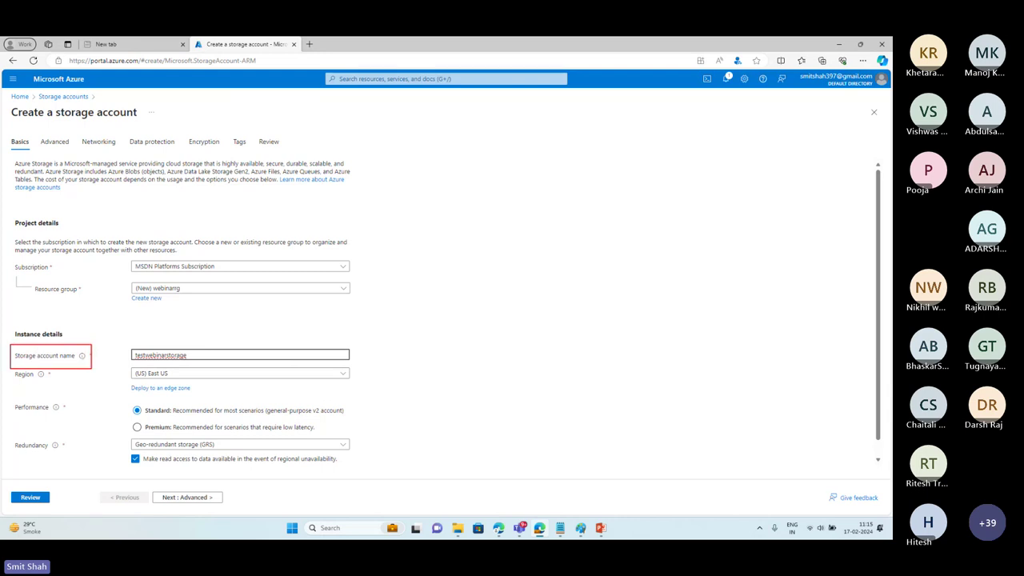
mouse_move(106, 114)
mouse_down()
mouse_move(86, 349)
mouse_move(106, 347)
mouse_up()
key(Escape)
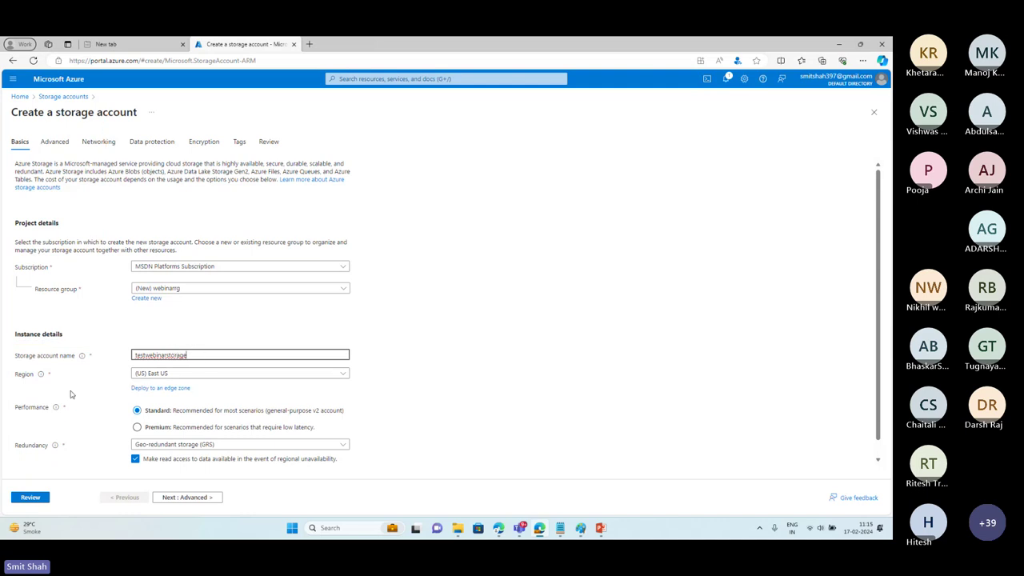
drag(7, 366, 70, 388)
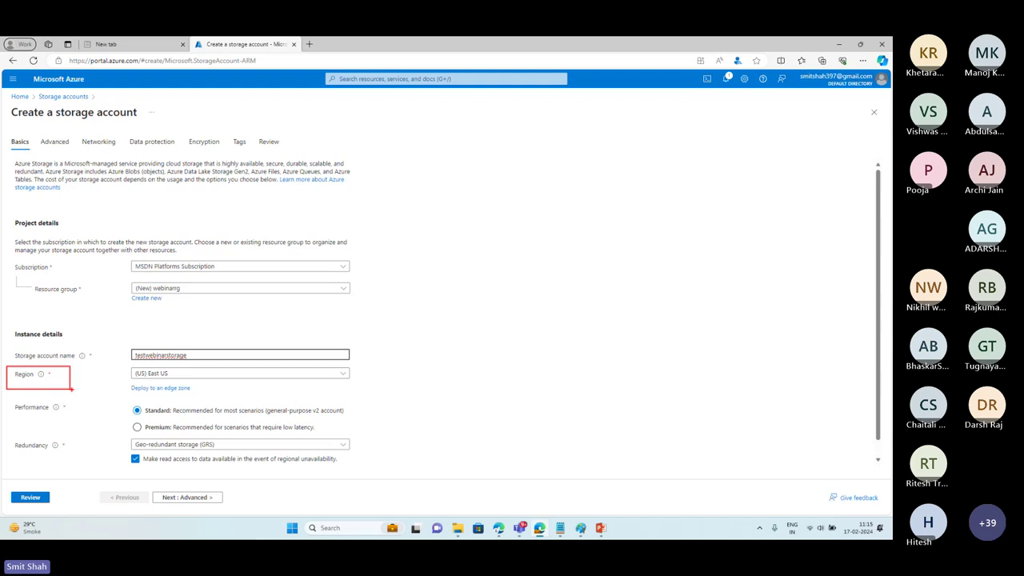
key(Escape)
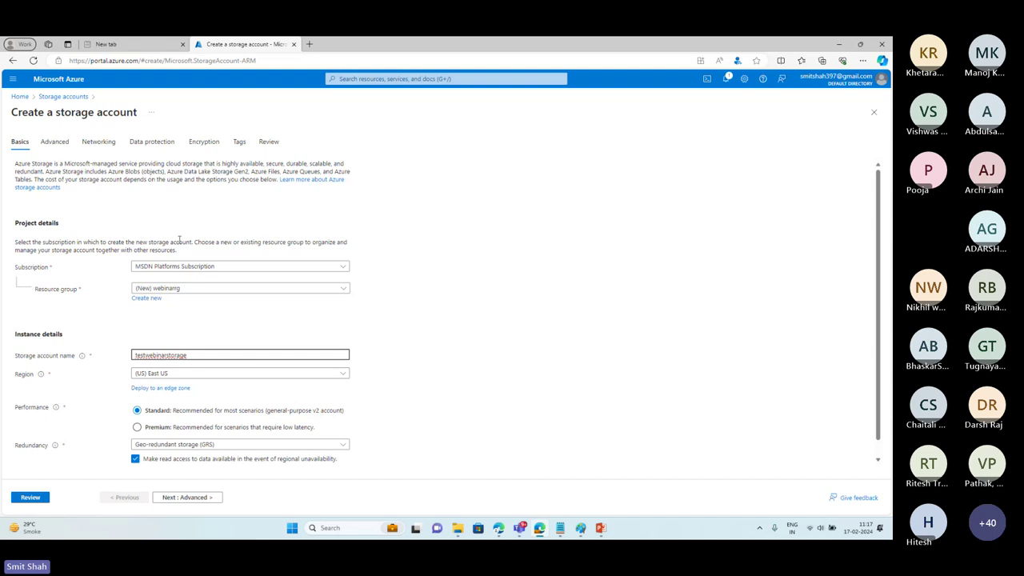
Browse the region list keeping (US) East US, then box both Performance options in red.
click(278, 376)
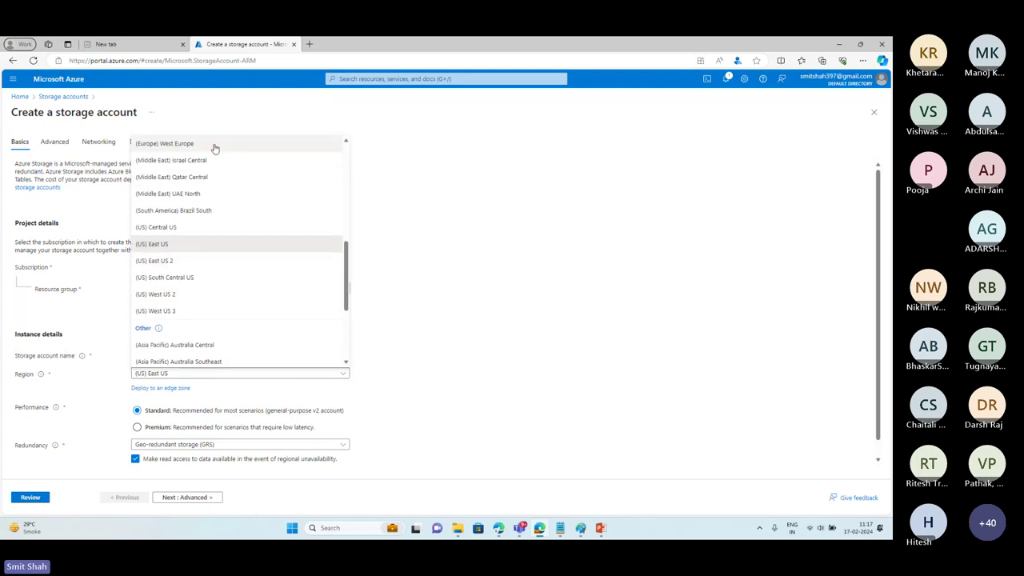
scroll(224, 267, down, 4)
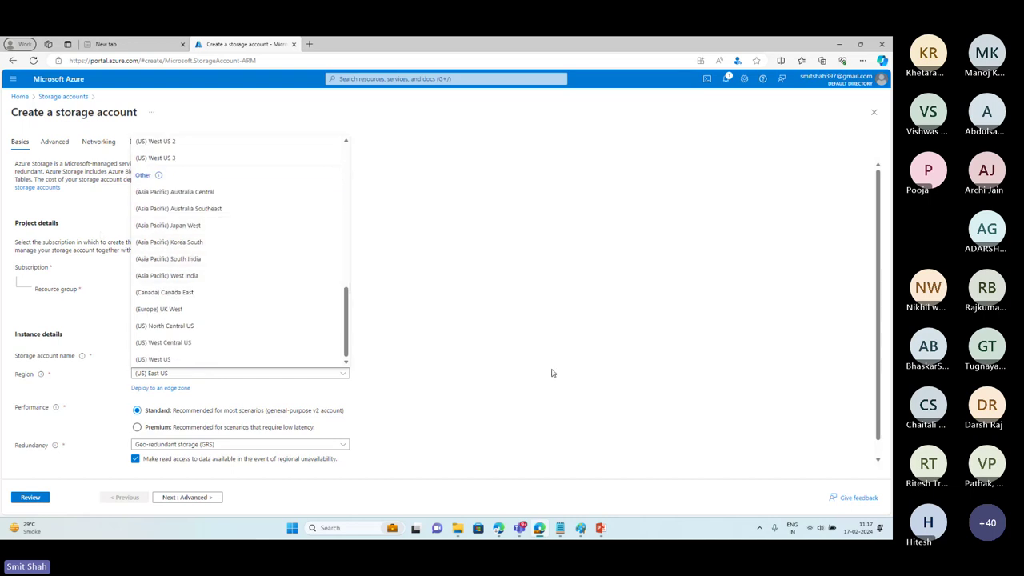
click(486, 372)
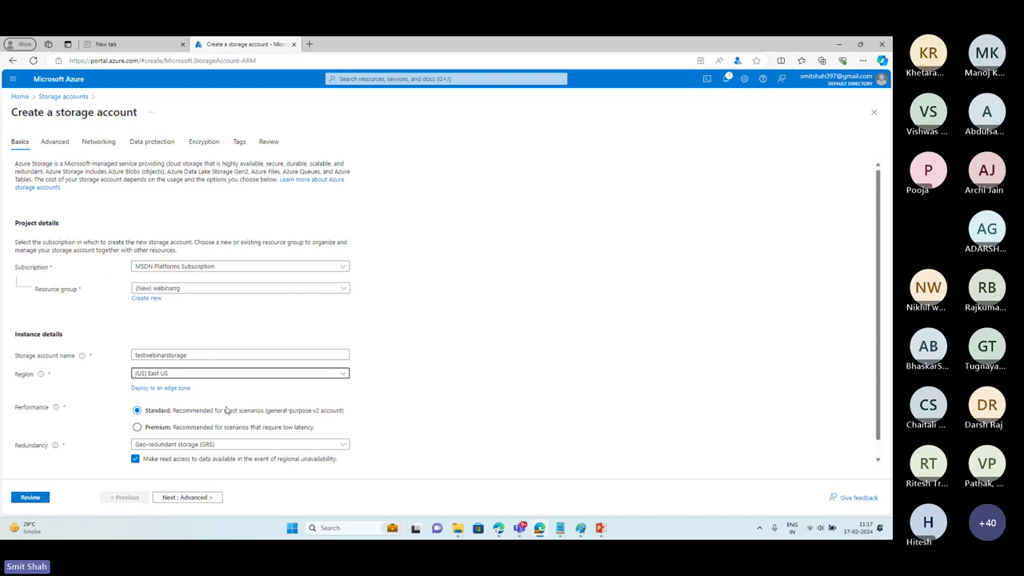
scroll(226, 410, down, 1)
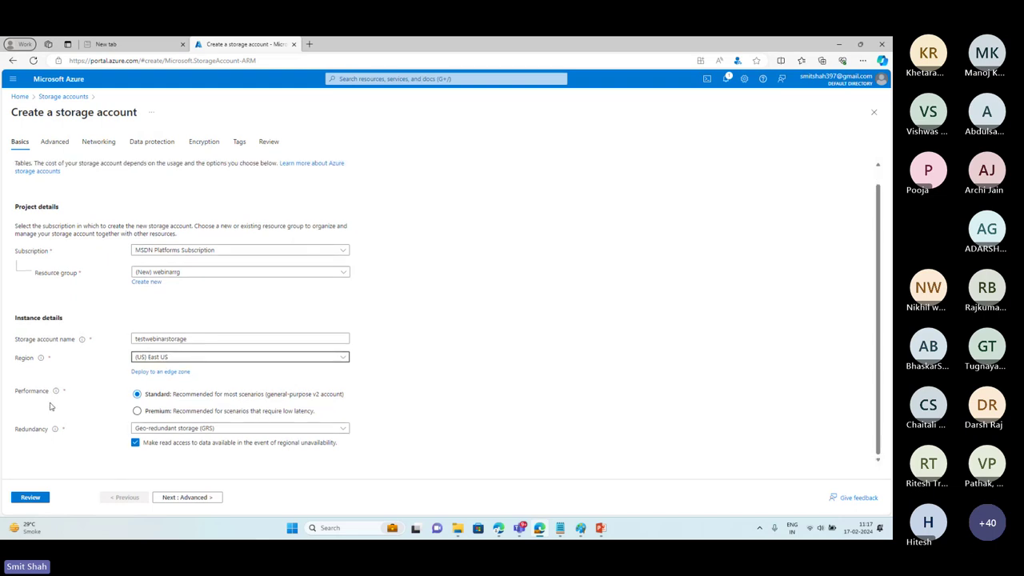
drag(14, 380, 356, 417)
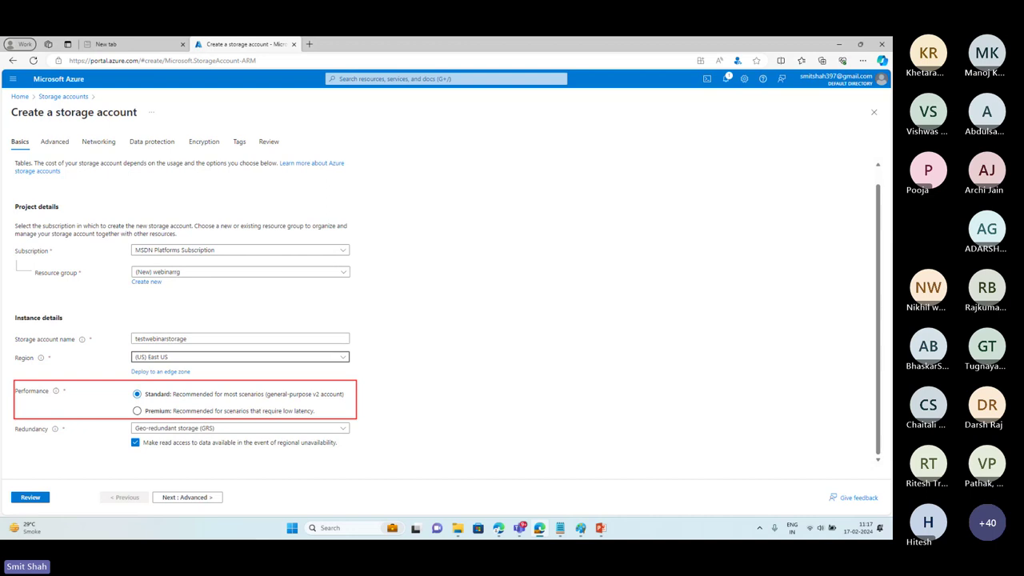
Clear the annotation, switch Performance to Premium and back to Standard, and box Redundancy in red.
key(Escape)
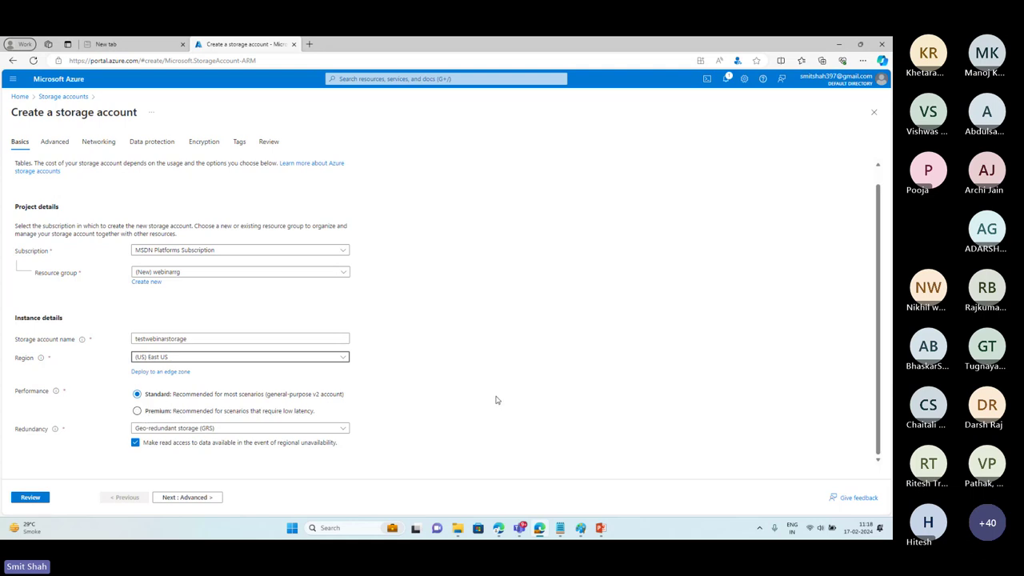
click(138, 411)
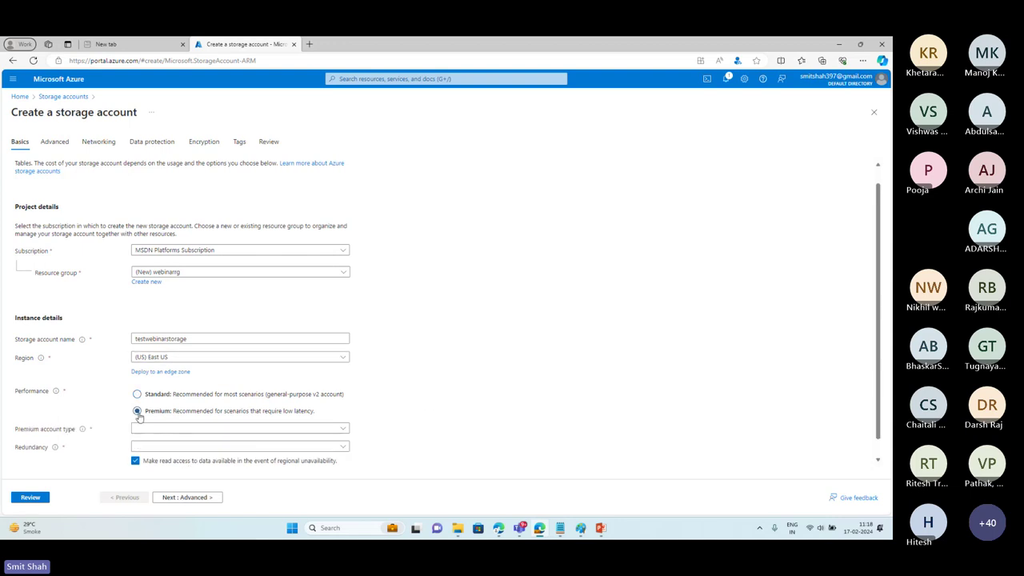
click(137, 393)
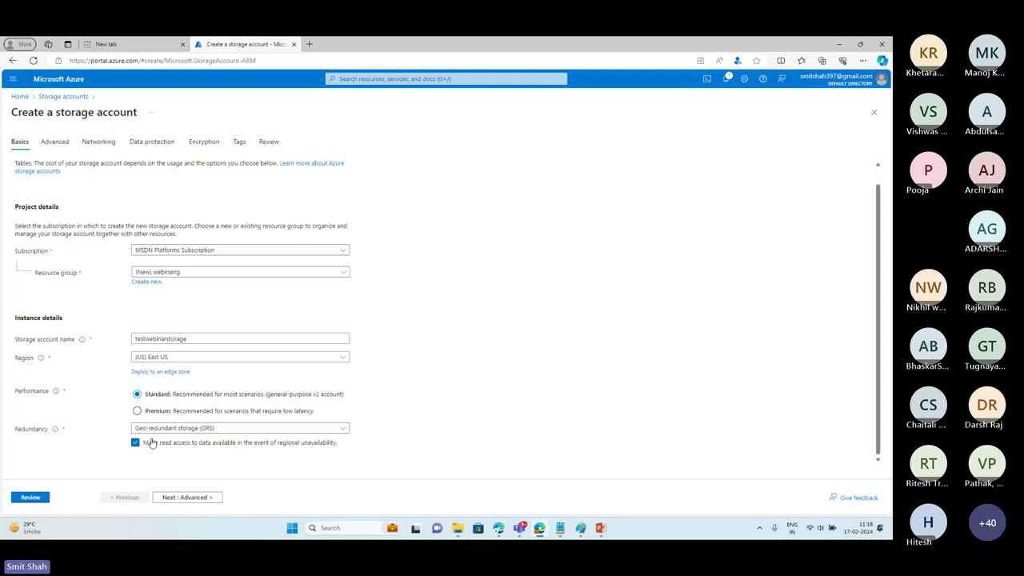
mouse_move(15, 418)
mouse_down()
mouse_move(29, 436)
mouse_move(70, 445)
mouse_up()
Clear the Redundancy box and sketch an East US region containing two storage servers.
key(Escape)
mouse_move(457, 260)
mouse_down()
mouse_move(455, 308)
mouse_move(483, 247)
mouse_move(447, 251)
mouse_move(484, 244)
mouse_up()
drag(483, 231, 492, 238)
drag(484, 242, 514, 241)
mouse_move(524, 226)
mouse_down()
mouse_move(528, 241)
mouse_move(558, 223)
mouse_move(558, 239)
mouse_up()
mouse_move(488, 258)
mouse_down()
mouse_move(519, 278)
mouse_move(512, 256)
mouse_move(481, 294)
mouse_move(522, 293)
mouse_up()
drag(516, 274, 522, 293)
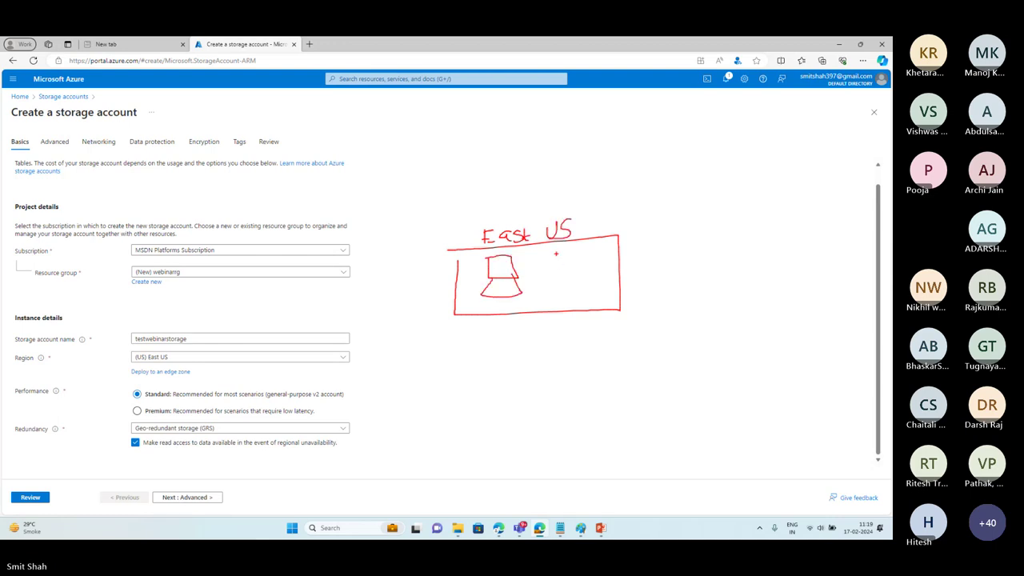
mouse_move(558, 251)
mouse_down()
mouse_move(590, 276)
mouse_move(558, 250)
mouse_move(557, 285)
mouse_move(589, 290)
mouse_up()
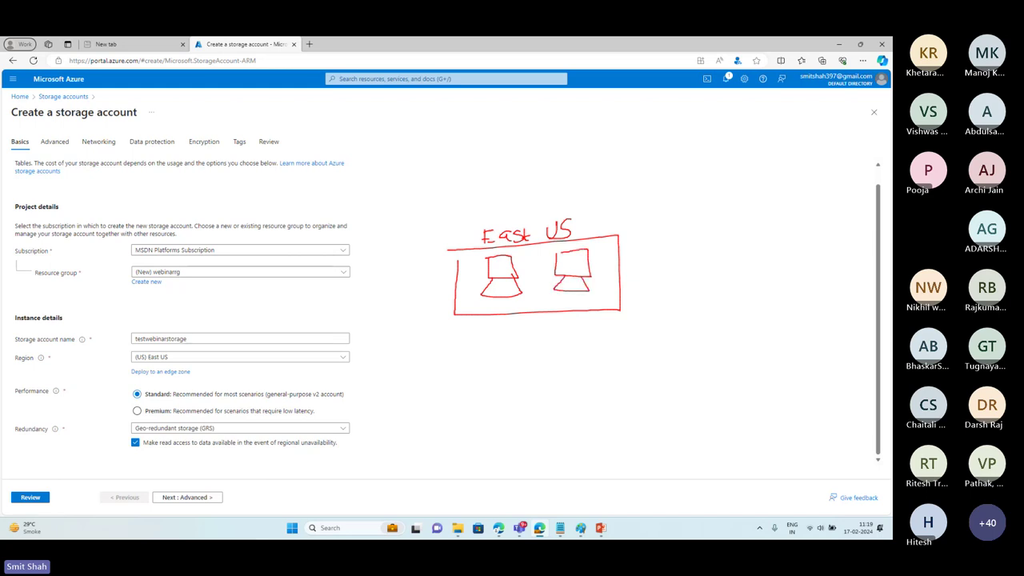
Sketch a Europe region with copies replicated from East US, then choose Locally-redundant storage (LRS).
mouse_move(718, 225)
mouse_down()
mouse_move(832, 304)
mouse_move(848, 224)
mouse_move(723, 224)
mouse_move(797, 200)
mouse_move(800, 214)
mouse_up()
mouse_move(734, 243)
mouse_down()
mouse_move(770, 269)
mouse_move(736, 240)
mouse_move(767, 287)
mouse_move(762, 270)
mouse_up()
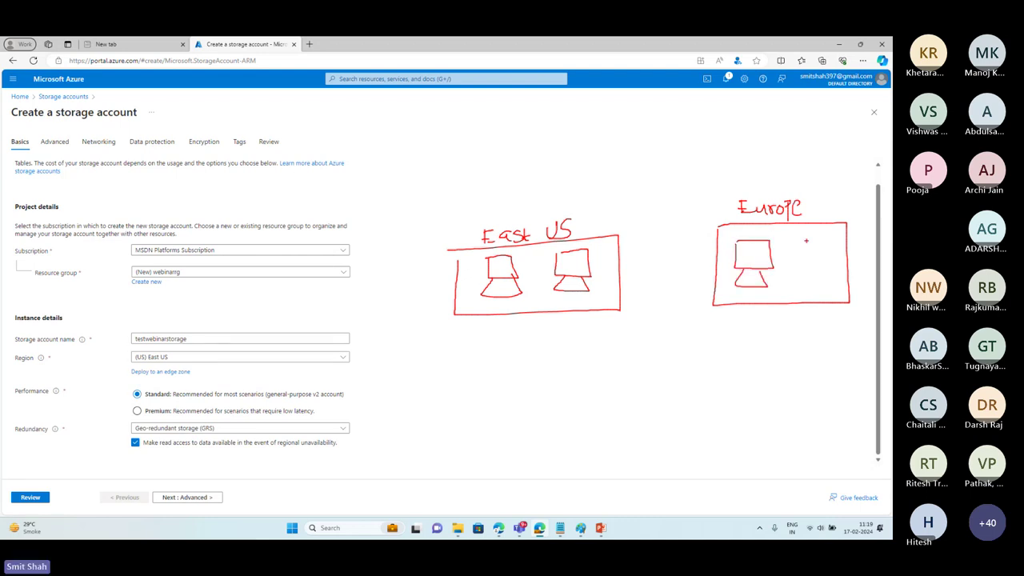
mouse_move(806, 240)
mouse_down()
mouse_move(844, 240)
mouse_move(808, 238)
mouse_move(809, 274)
mouse_move(836, 272)
mouse_up()
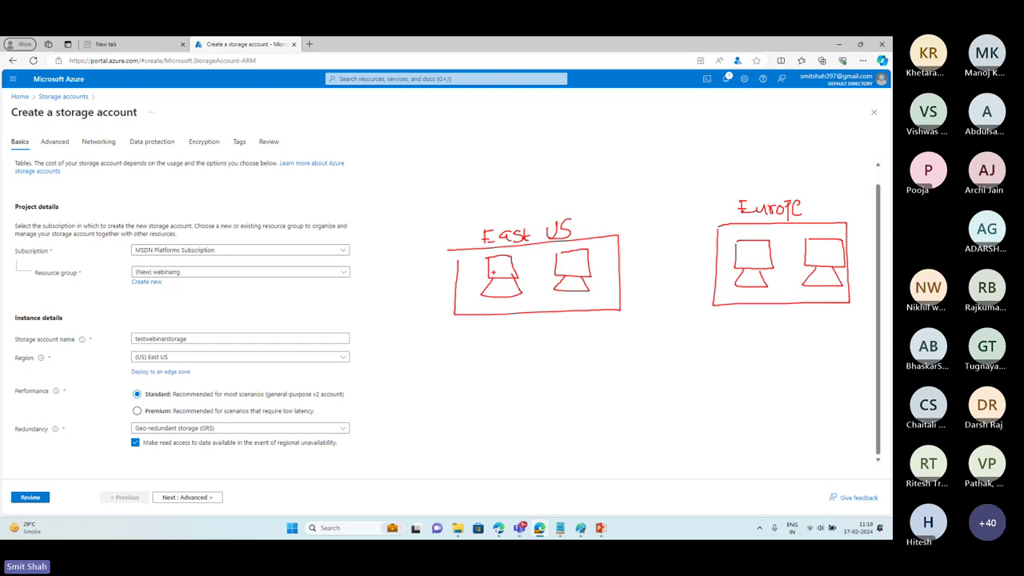
mouse_move(494, 263)
mouse_down()
mouse_move(493, 276)
mouse_move(504, 272)
mouse_up()
drag(823, 248, 836, 261)
mouse_move(490, 257)
mouse_down()
mouse_move(525, 257)
mouse_move(521, 309)
mouse_move(525, 264)
mouse_up()
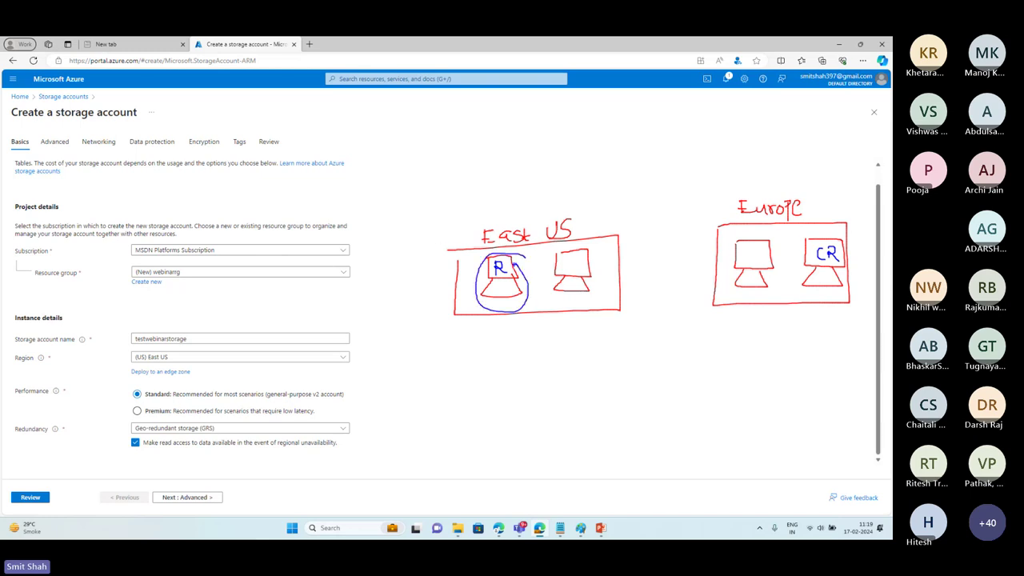
mouse_move(640, 240)
mouse_down()
mouse_move(632, 228)
mouse_move(432, 240)
mouse_move(616, 328)
mouse_move(655, 185)
mouse_move(750, 196)
mouse_up()
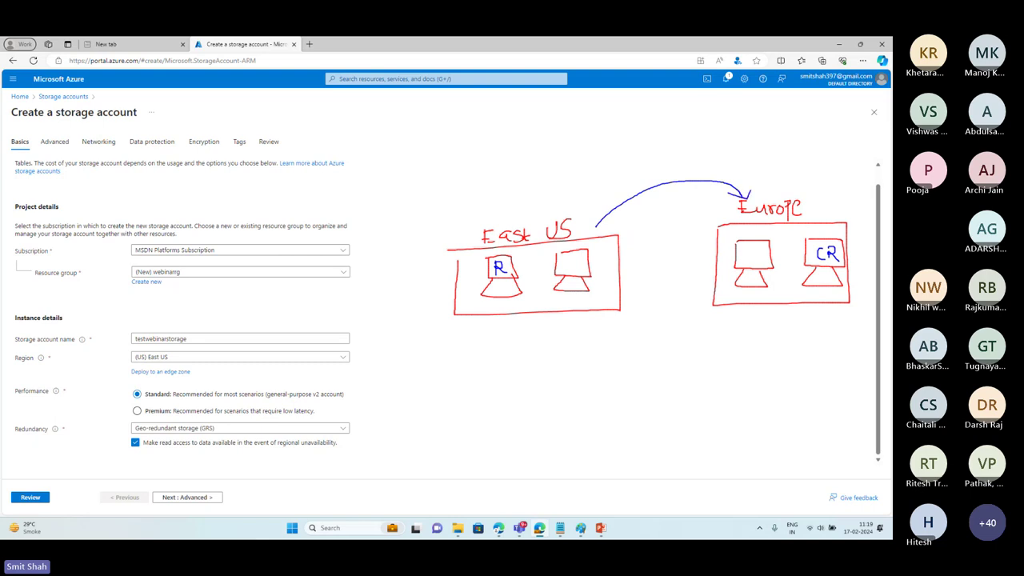
mouse_move(608, 202)
mouse_down()
mouse_move(418, 248)
mouse_move(581, 349)
mouse_move(654, 264)
mouse_move(609, 204)
mouse_up()
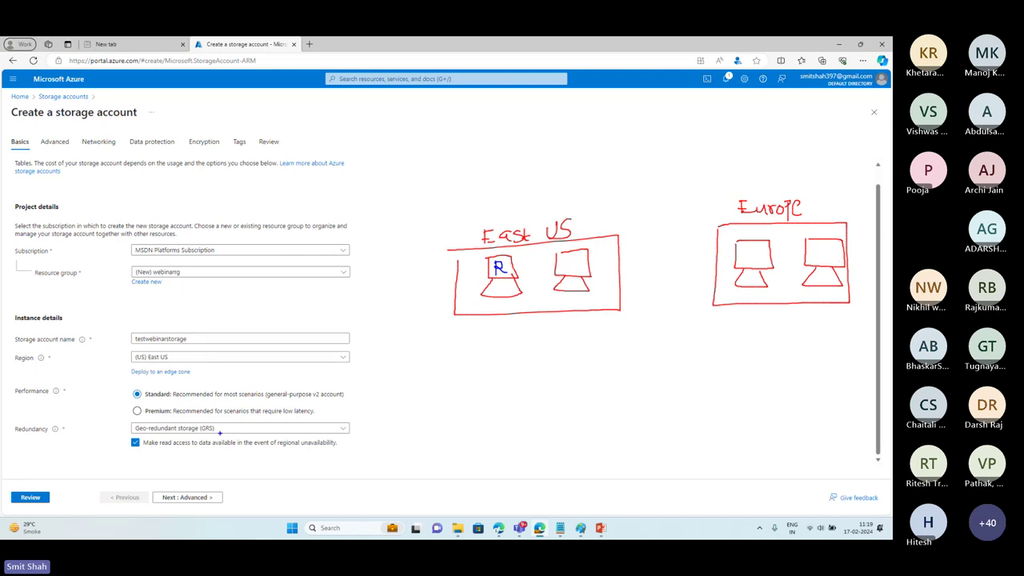
click(333, 427)
click(288, 317)
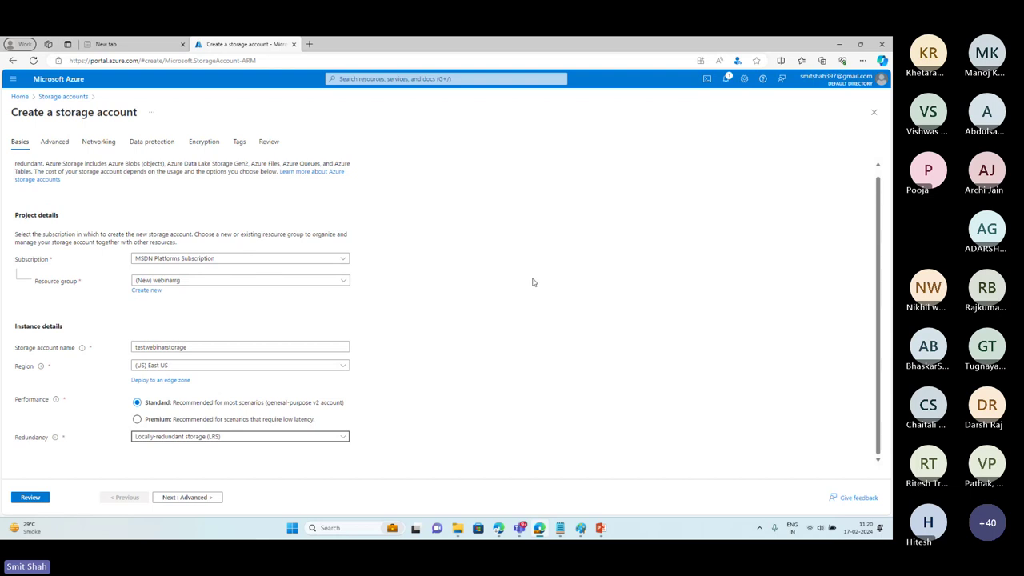
Sketch a single East US region box containing two storage servers.
mouse_move(470, 248)
mouse_down()
mouse_move(464, 323)
mouse_move(687, 285)
mouse_move(469, 243)
mouse_up()
mouse_move(527, 210)
mouse_down()
mouse_move(527, 224)
mouse_move(534, 217)
mouse_up()
drag(523, 229, 574, 222)
mouse_move(581, 211)
mouse_down()
mouse_move(586, 228)
mouse_move(632, 208)
mouse_up()
drag(643, 205, 626, 227)
mouse_move(512, 265)
mouse_down()
mouse_move(507, 293)
mouse_move(552, 264)
mouse_up()
mouse_move(514, 294)
mouse_down()
mouse_move(504, 311)
mouse_move(545, 310)
mouse_up()
drag(546, 311, 541, 296)
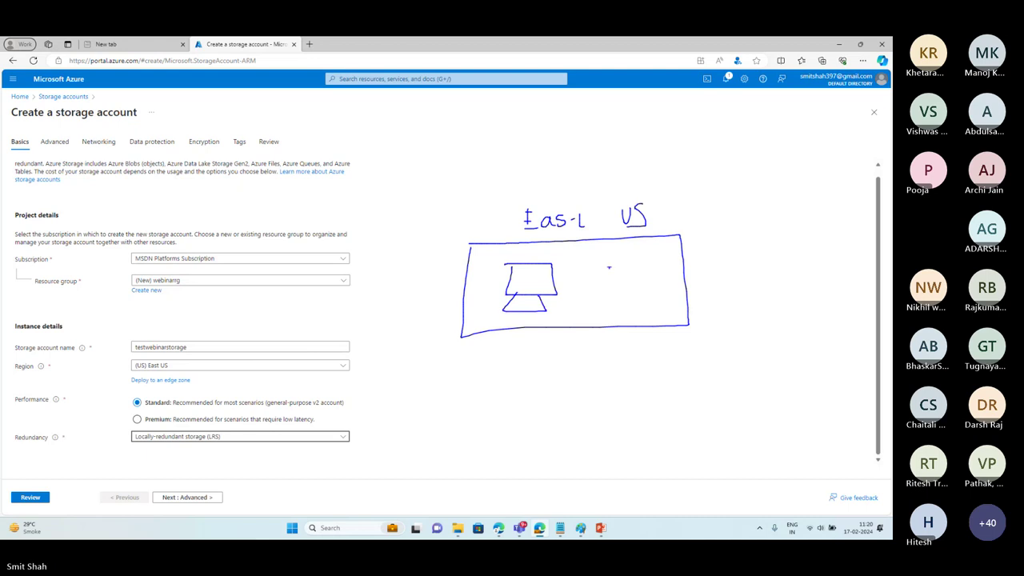
mouse_move(610, 254)
mouse_down()
mouse_move(609, 296)
mouse_move(655, 296)
mouse_up()
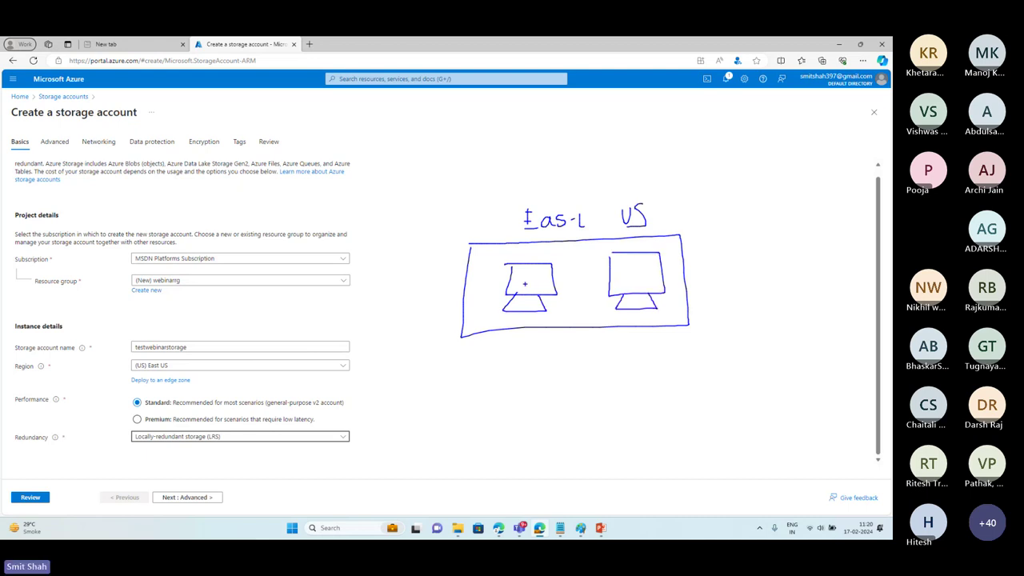
Label the servers R and copy, cross out the failed primary, clear the ink, and continue to Advanced.
mouse_move(525, 270)
mouse_down()
mouse_move(525, 288)
mouse_move(544, 288)
mouse_up()
mouse_move(624, 269)
mouse_down()
mouse_move(625, 286)
mouse_move(636, 268)
mouse_move(637, 286)
mouse_move(647, 285)
mouse_up()
drag(505, 269, 558, 311)
drag(552, 271, 518, 310)
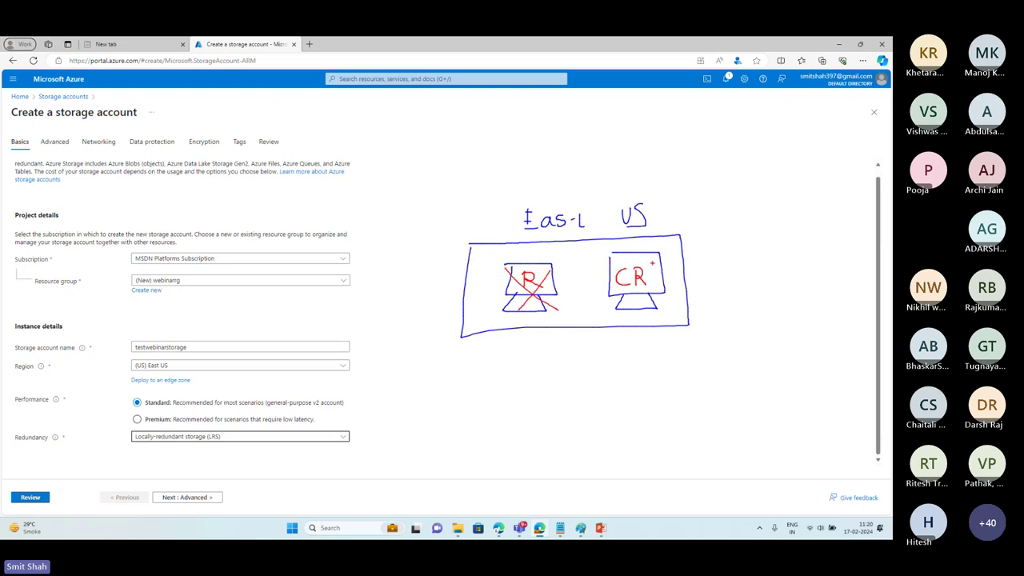
drag(621, 286, 685, 252)
key(ctrl+z)
mouse_move(680, 197)
mouse_down()
mouse_move(637, 184)
mouse_move(715, 229)
mouse_move(680, 199)
mouse_up()
key(Escape)
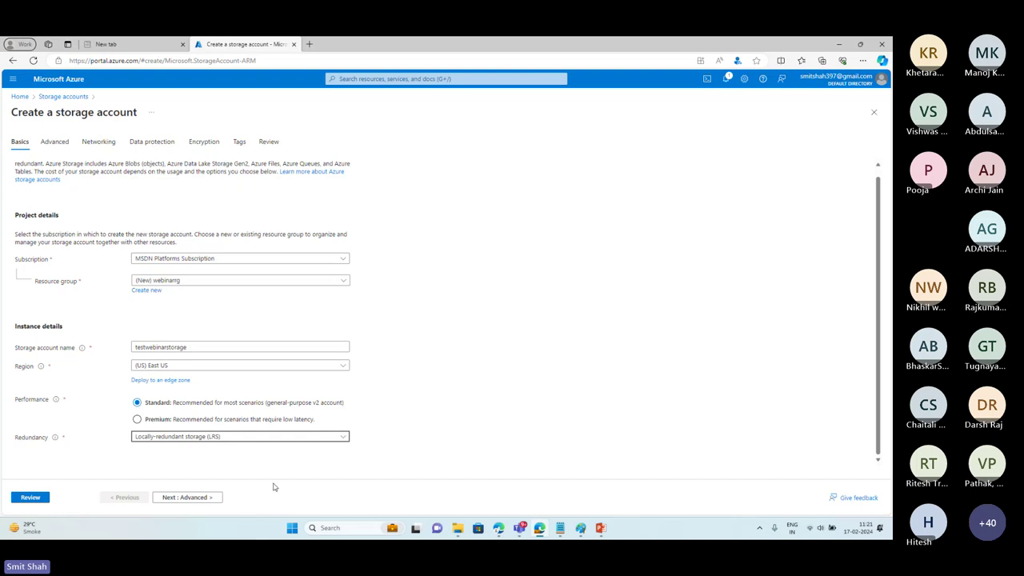
click(192, 497)
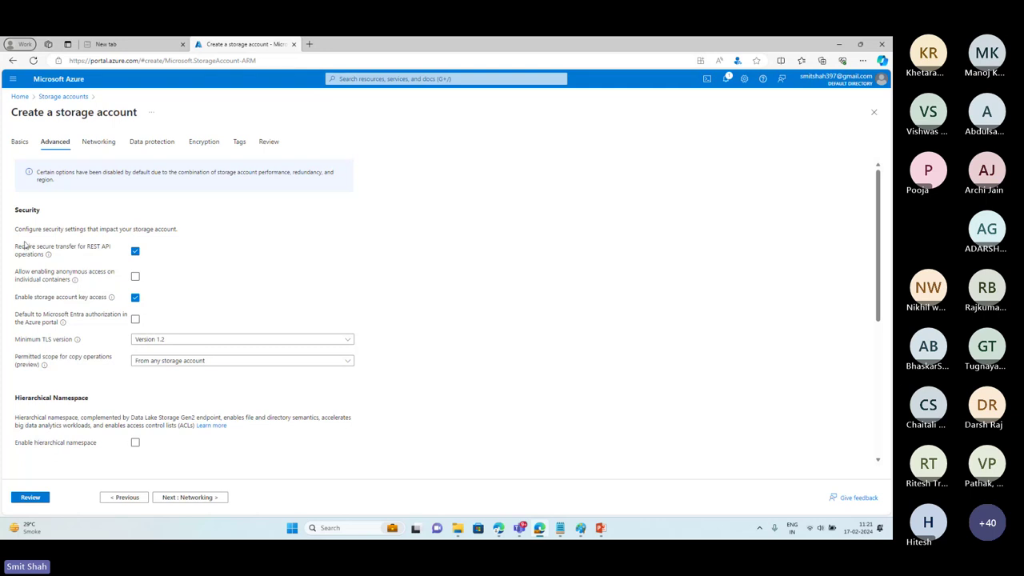
Draw a red box around the Require secure transfer for REST API operations row.
mouse_move(11, 237)
mouse_down()
mouse_move(53, 258)
mouse_move(145, 267)
mouse_up()
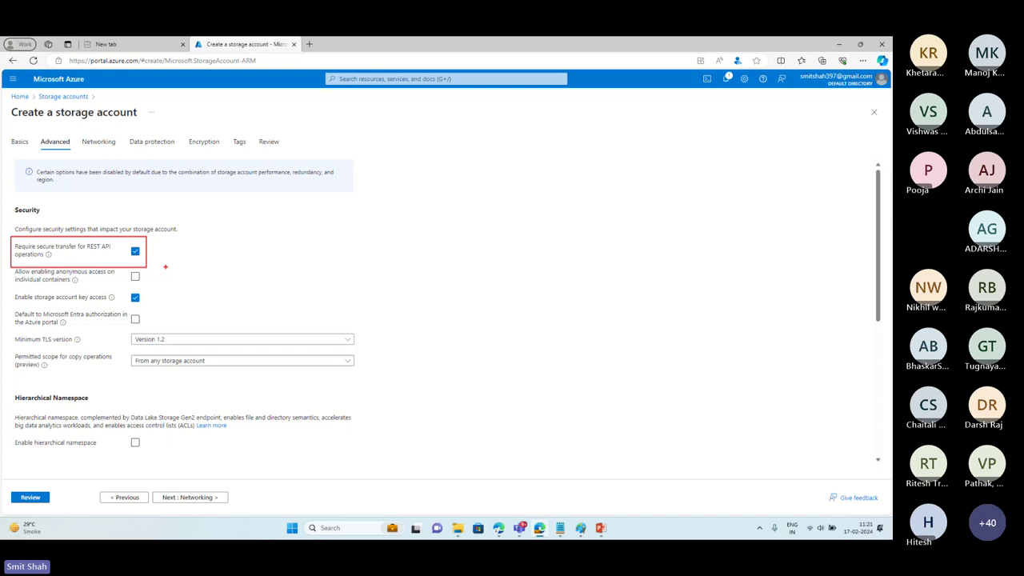
Write HTTPS beside the setting with an up arrow labelled Sent and a down arrow labelled From.
mouse_move(353, 232)
mouse_down()
mouse_move(353, 258)
mouse_move(365, 246)
mouse_up()
mouse_move(365, 238)
mouse_down()
mouse_move(364, 257)
mouse_move(394, 237)
mouse_move(384, 267)
mouse_up()
mouse_move(401, 242)
mouse_down()
mouse_move(419, 238)
mouse_move(410, 267)
mouse_move(425, 269)
mouse_up()
mouse_move(425, 242)
mouse_down()
mouse_move(426, 254)
mouse_move(455, 254)
mouse_move(456, 265)
mouse_up()
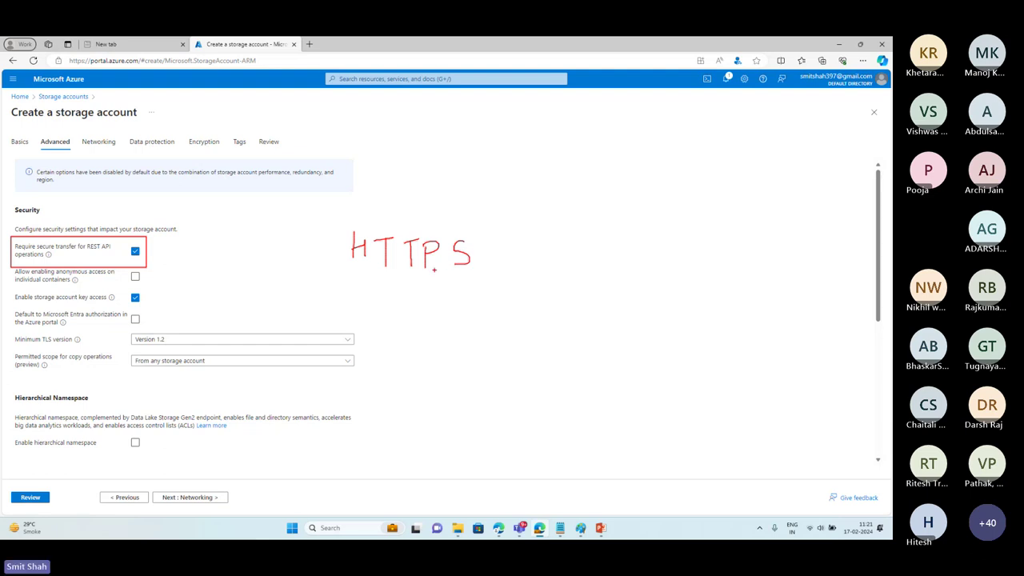
mouse_move(396, 308)
mouse_down()
mouse_move(413, 298)
mouse_move(406, 338)
mouse_move(381, 365)
mouse_move(423, 364)
mouse_up()
mouse_move(461, 284)
mouse_down()
mouse_move(462, 330)
mouse_move(477, 326)
mouse_move(463, 370)
mouse_up()
drag(456, 360, 506, 364)
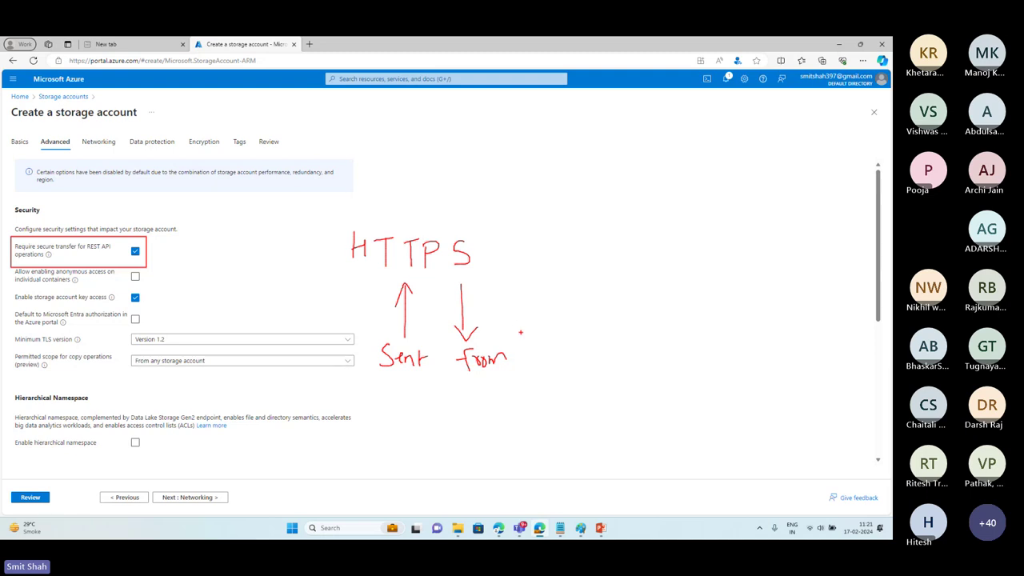
click(520, 334)
Clear the HTTPS ink and box Allow enabling anonymous access on individual containers in red.
key(Escape)
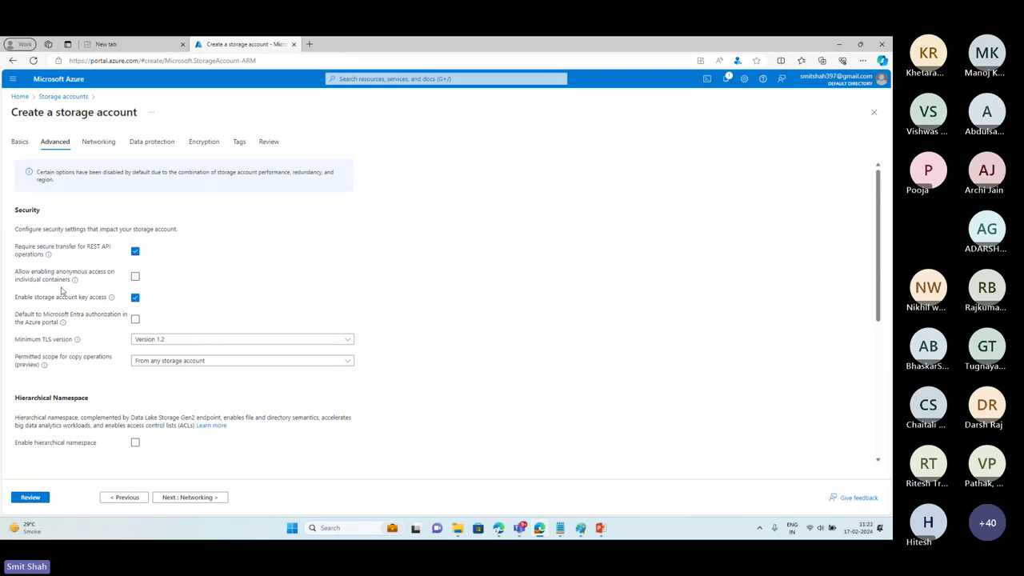
drag(7, 261, 147, 289)
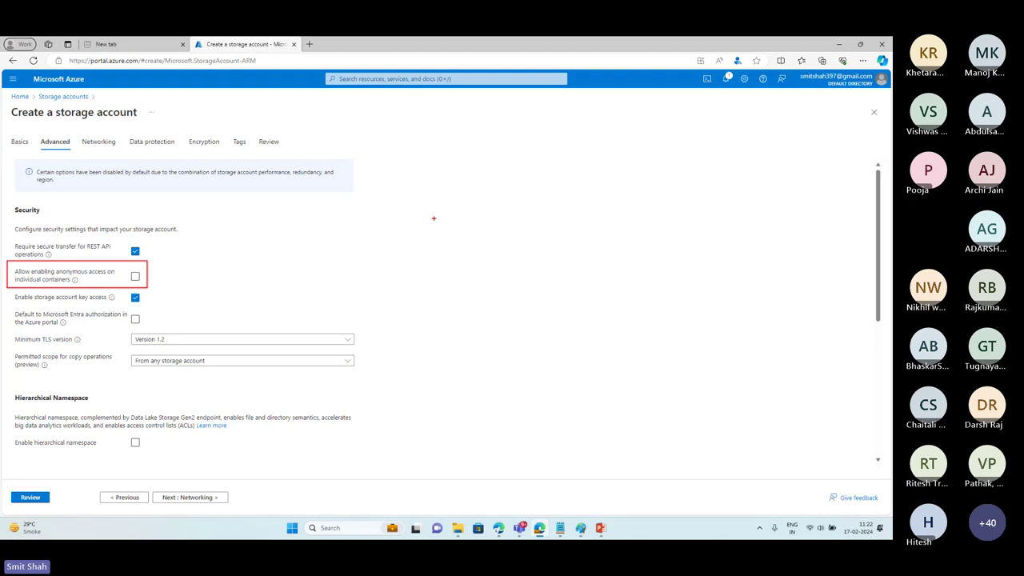
Draw a large box labelled Storage account.
drag(411, 214, 654, 408)
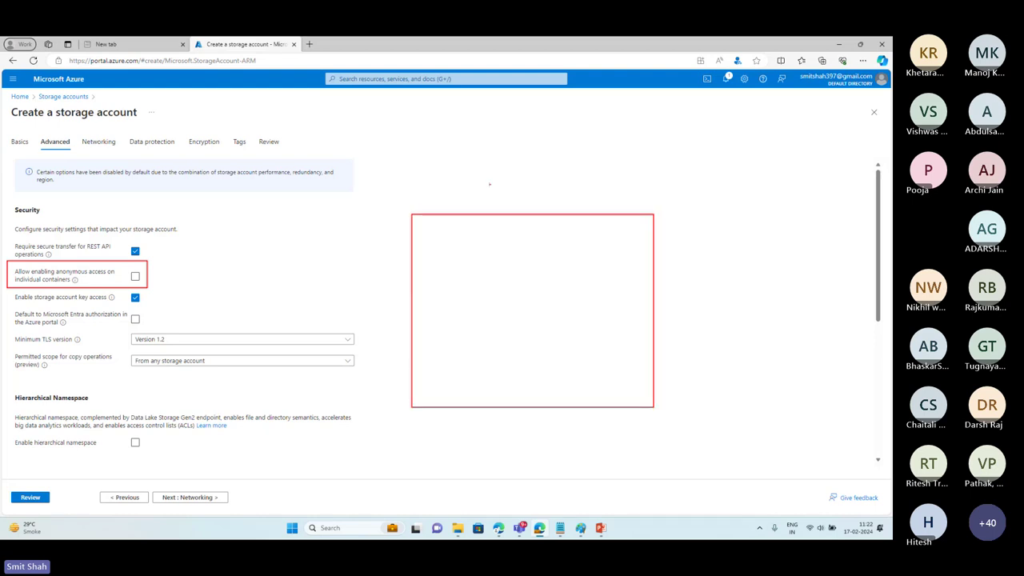
mouse_move(477, 183)
mouse_down()
mouse_move(458, 198)
mouse_move(479, 194)
mouse_up()
drag(470, 188, 502, 187)
mouse_move(507, 185)
mouse_down()
mouse_move(519, 202)
mouse_move(561, 183)
mouse_move(568, 201)
mouse_up()
drag(573, 200, 580, 189)
mouse_move(593, 191)
mouse_down()
mouse_move(592, 200)
mouse_move(637, 190)
mouse_up()
drag(639, 184, 640, 199)
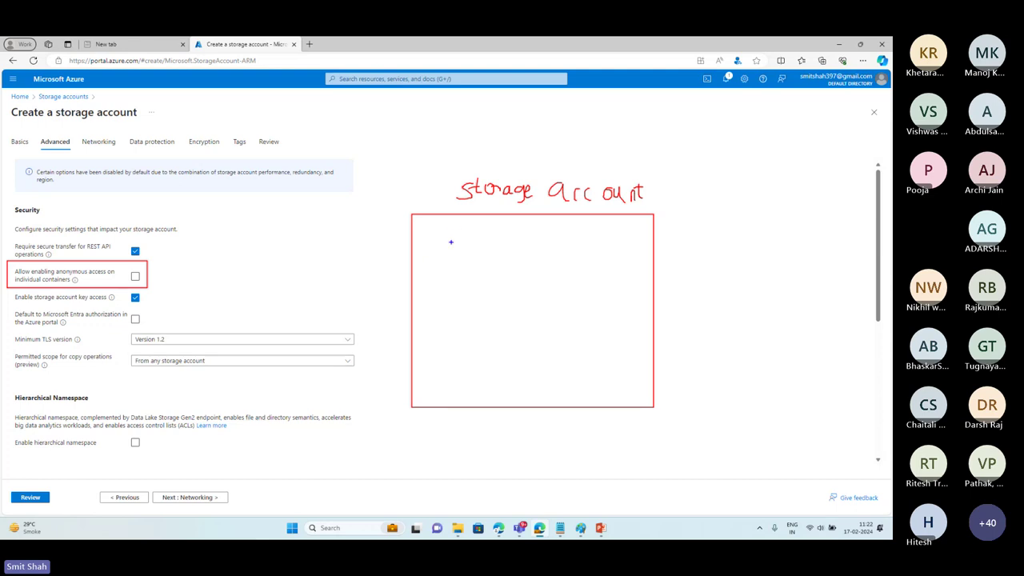
Draw two container boxes inside it, holding file 1 and file 2 plus a second-container file.
mouse_move(443, 247)
mouse_down()
mouse_move(477, 320)
mouse_move(539, 330)
mouse_up()
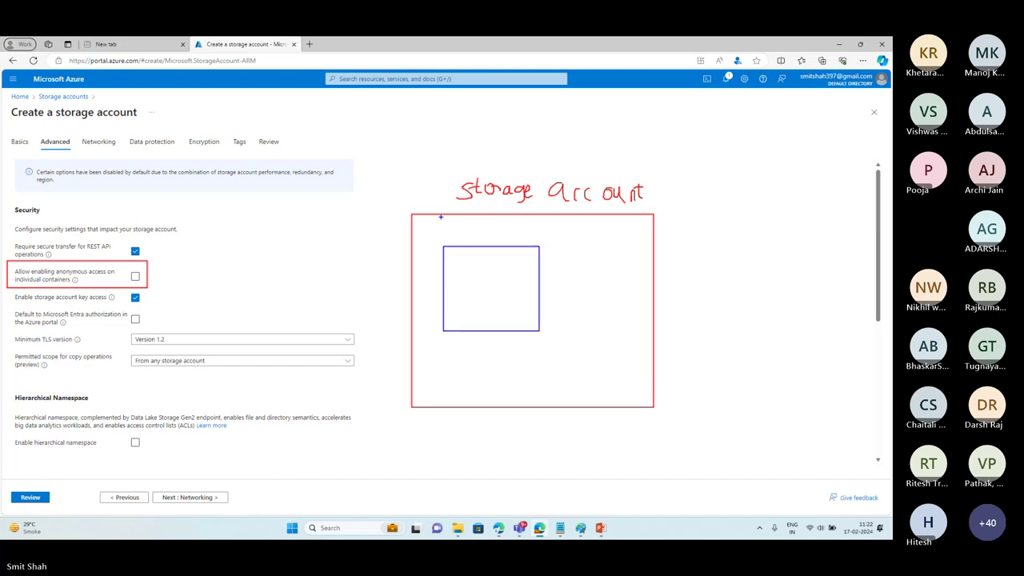
mouse_move(452, 231)
mouse_down()
mouse_move(452, 240)
mouse_move(512, 246)
mouse_up()
mouse_move(519, 247)
mouse_down()
mouse_move(525, 240)
mouse_move(647, 344)
mouse_move(648, 328)
mouse_up()
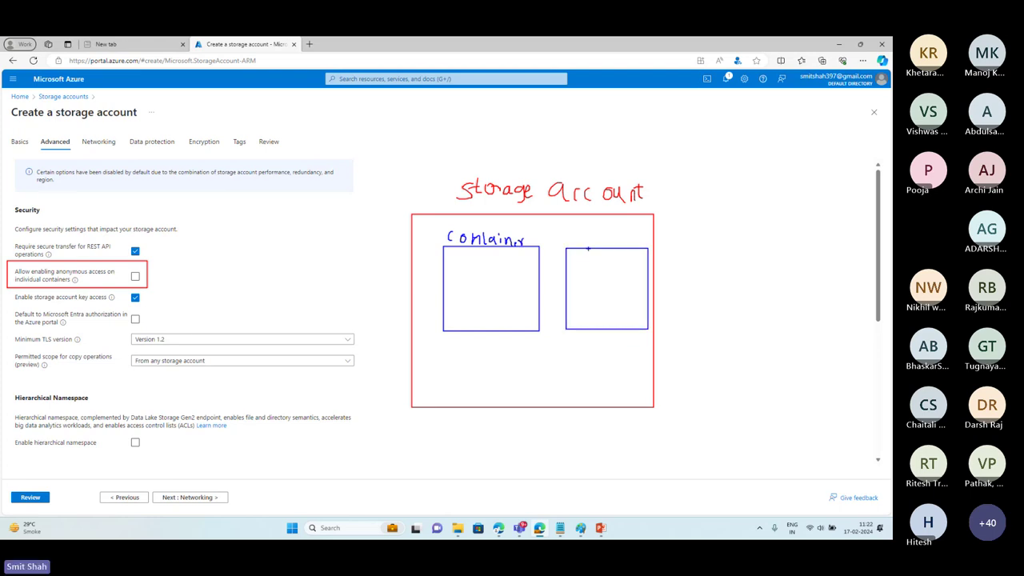
mouse_move(584, 231)
mouse_down()
mouse_move(583, 241)
mouse_move(643, 245)
mouse_up()
mouse_move(466, 277)
mouse_down()
mouse_move(477, 273)
mouse_move(477, 287)
mouse_up()
drag(483, 274, 488, 287)
drag(497, 274, 466, 312)
drag(461, 304, 472, 307)
mouse_move(480, 296)
mouse_down()
mouse_move(485, 309)
mouse_move(505, 308)
mouse_up()
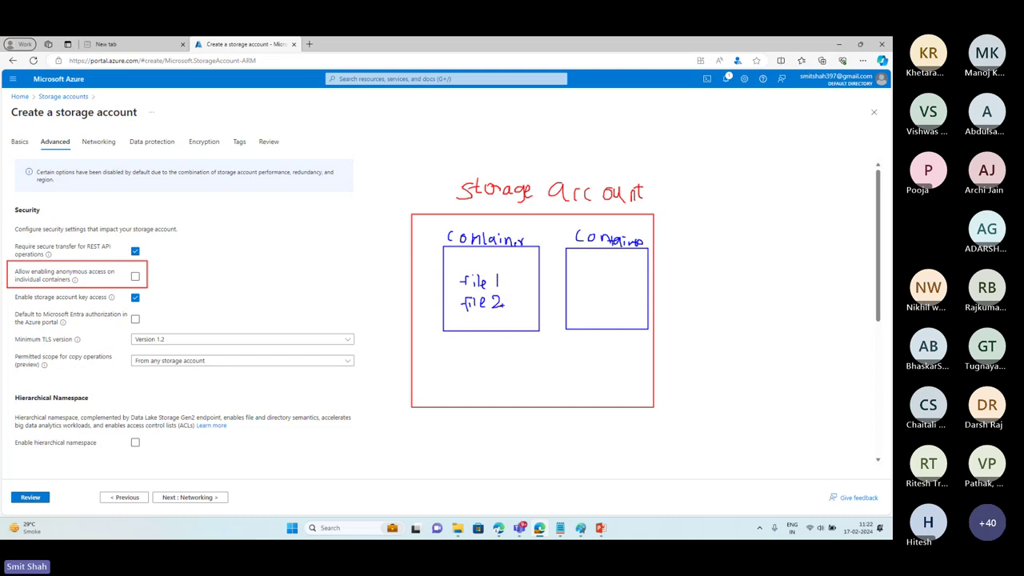
drag(593, 283, 591, 293)
drag(588, 287, 620, 297)
Draw an arrow with a source label pointing at the files in the first container.
drag(437, 267, 449, 276)
drag(360, 275, 443, 276)
drag(579, 257, 640, 322)
drag(626, 258, 584, 334)
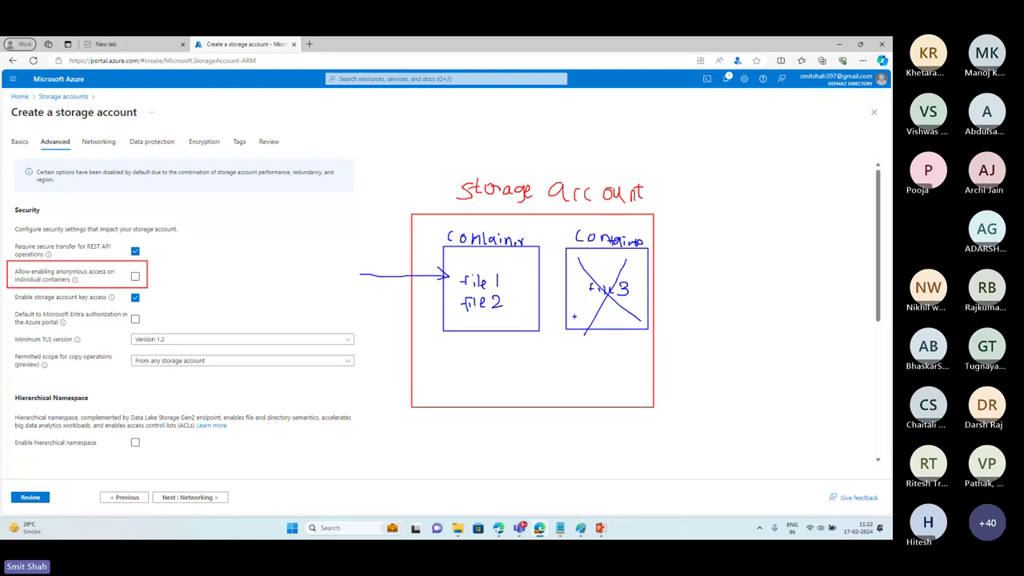
key(ctrl+z)
key(ctrl+z)
key(ctrl+z)
mouse_move(438, 268)
mouse_down()
mouse_move(448, 280)
mouse_move(543, 253)
mouse_up()
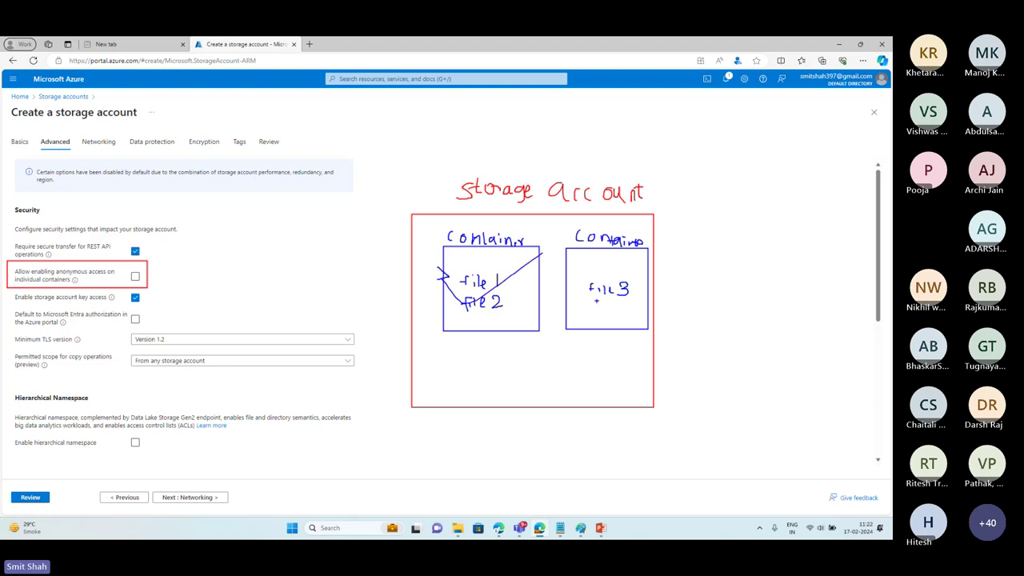
key(ctrl+z)
drag(363, 272, 445, 274)
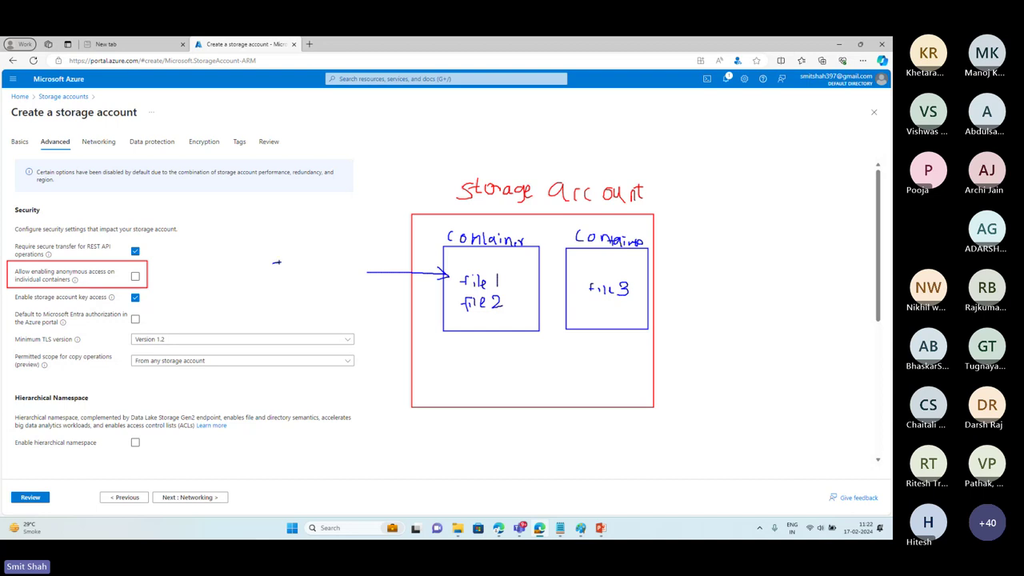
mouse_move(277, 262)
mouse_down()
mouse_move(279, 276)
mouse_move(285, 264)
mouse_up()
drag(273, 277, 298, 277)
drag(302, 264, 302, 277)
drag(297, 269, 339, 277)
Cross out file 3, clear all ink, and box Enable storage account key access in purple.
drag(573, 255, 627, 307)
drag(618, 250, 571, 350)
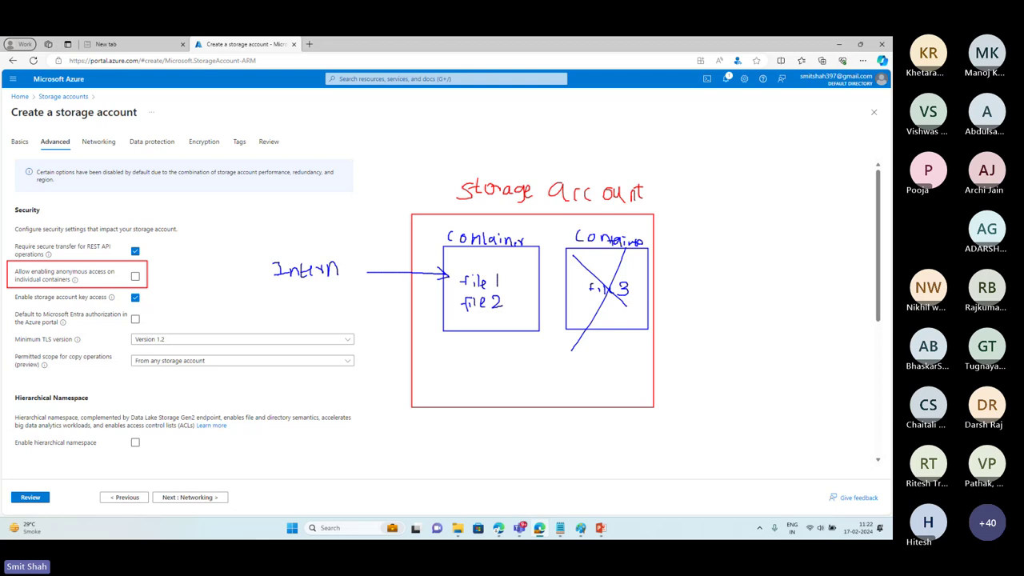
key(ctrl+z)
key(ctrl+z)
drag(540, 228, 543, 238)
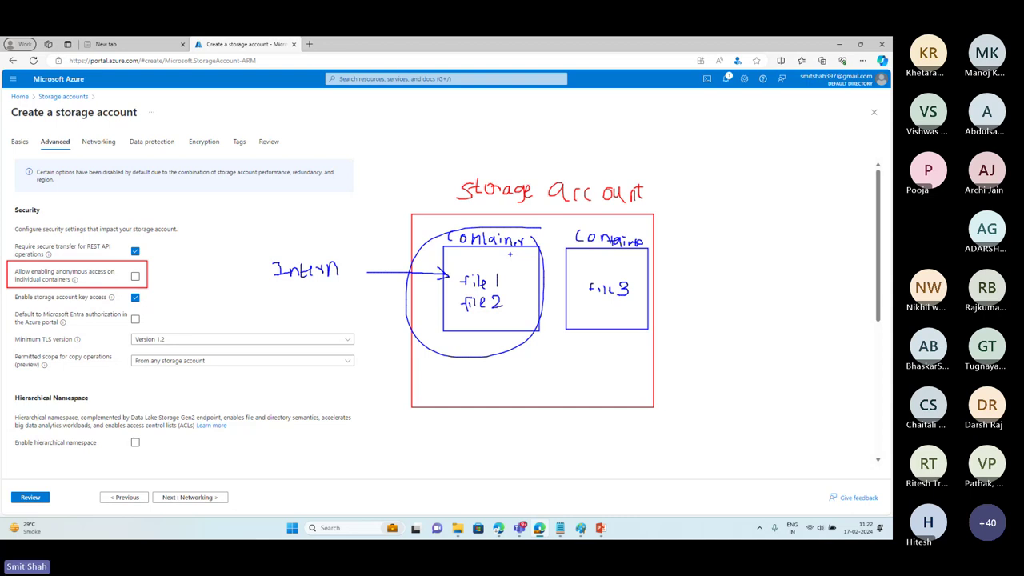
key(ctrl+z)
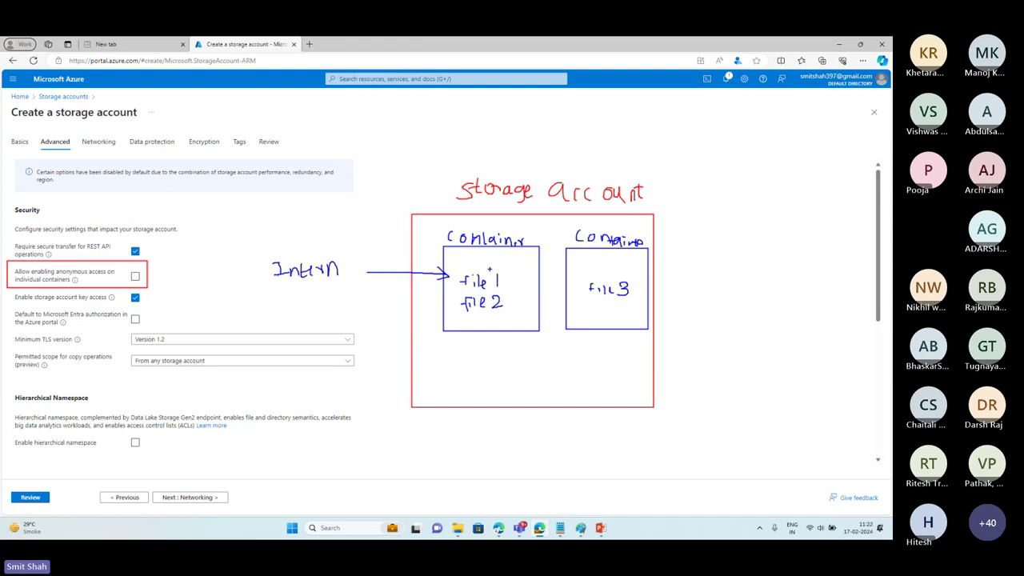
key(Escape)
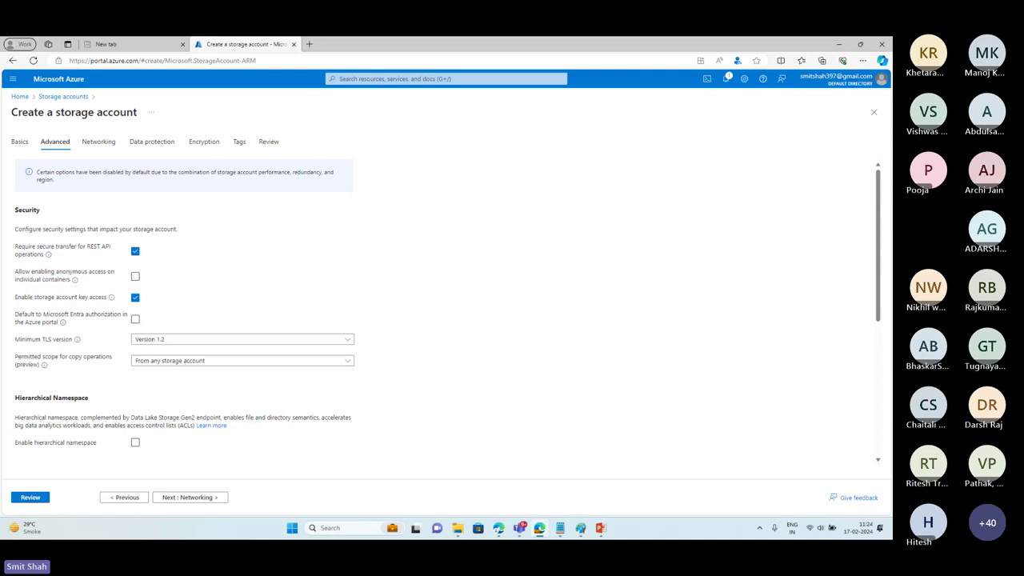
mouse_move(8, 288)
mouse_down()
mouse_move(37, 304)
mouse_move(118, 306)
mouse_up()
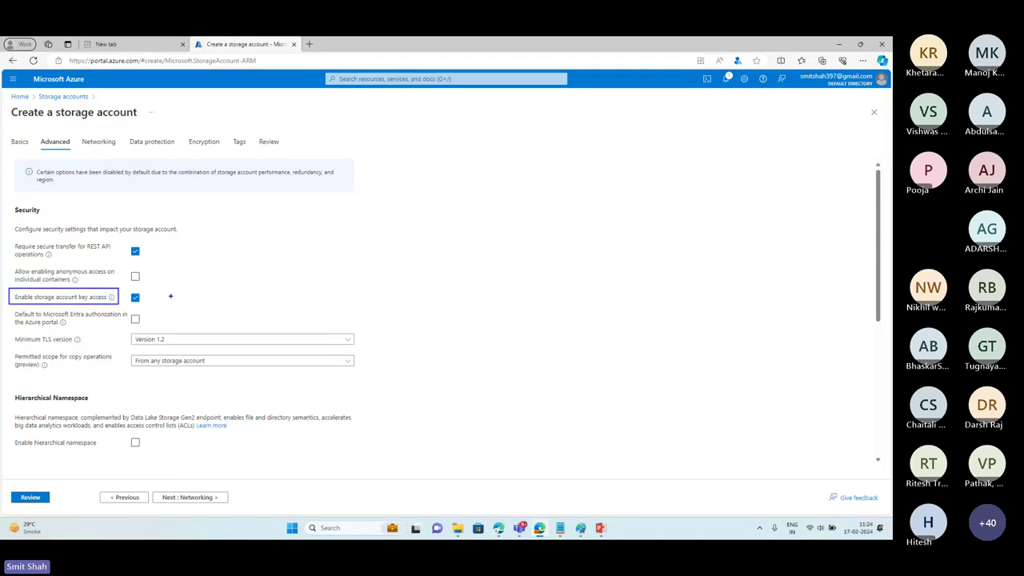
Frame the Microsoft Entra authorization default and keep the minimum TLS version at Version 1.2.
key(Escape)
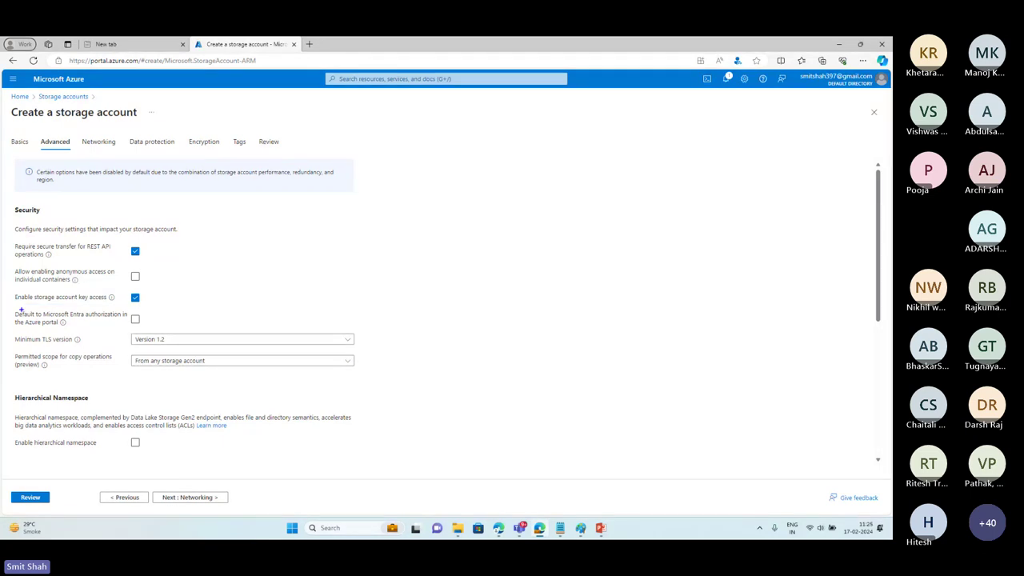
mouse_move(11, 305)
mouse_down()
mouse_move(85, 332)
mouse_move(148, 331)
mouse_up()
drag(14, 331, 84, 352)
click(156, 343)
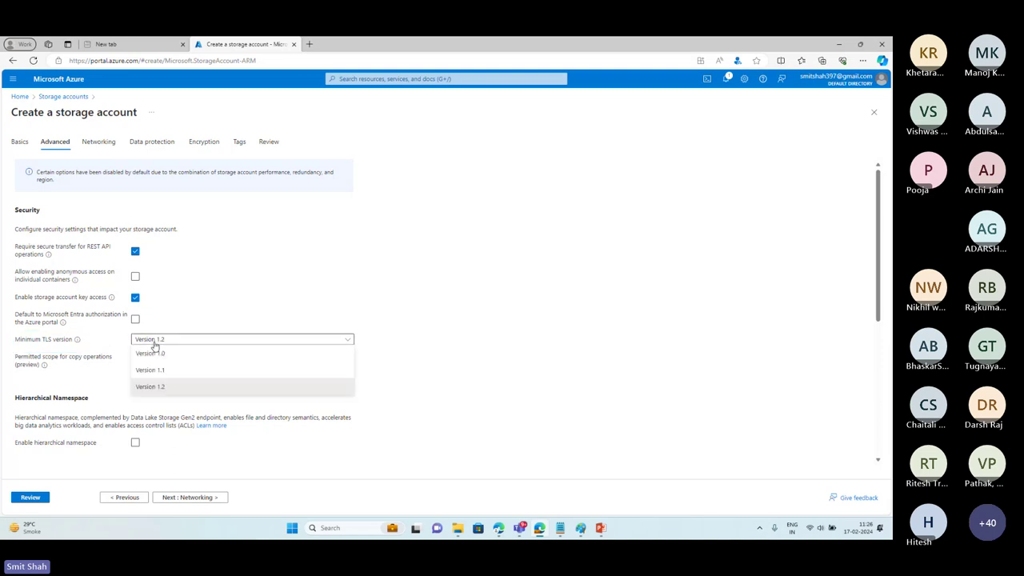
click(151, 391)
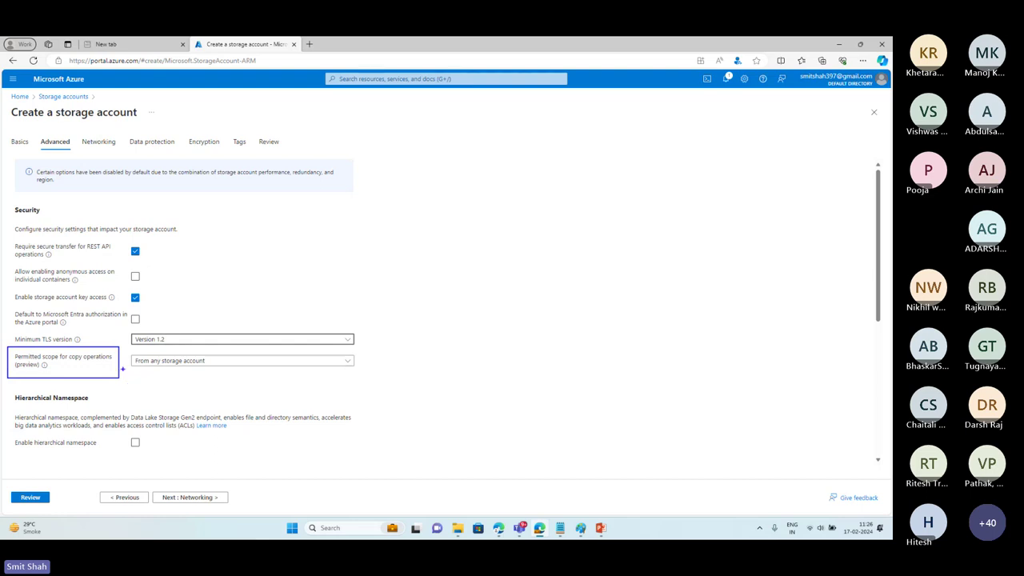
Frame the Permitted scope for copy operations setting, its 'From any storage account' value and its preview note, then clear them.
key(Escape)
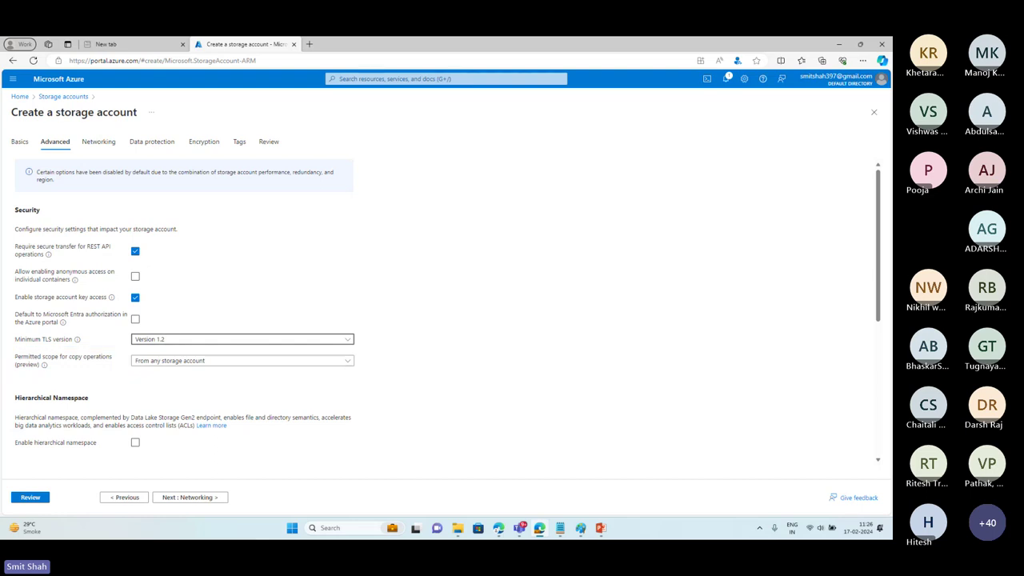
scroll(62, 415, down, 1)
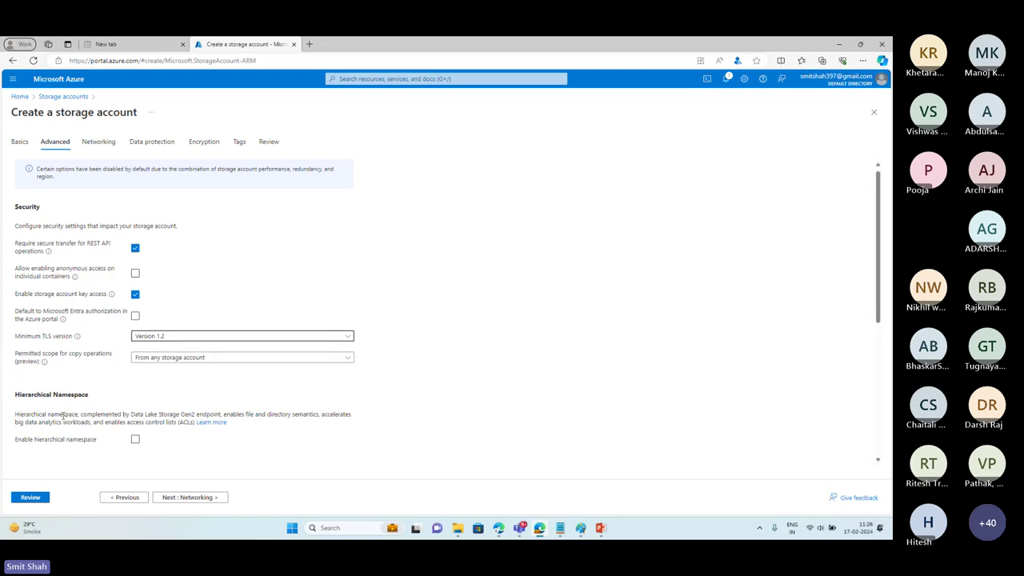
drag(4, 347, 116, 373)
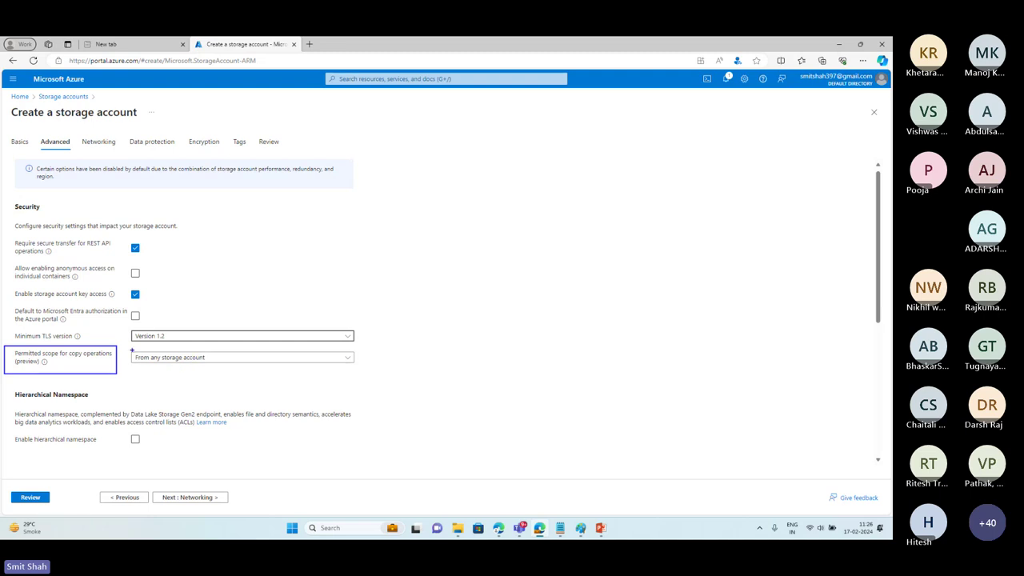
drag(132, 350, 383, 372)
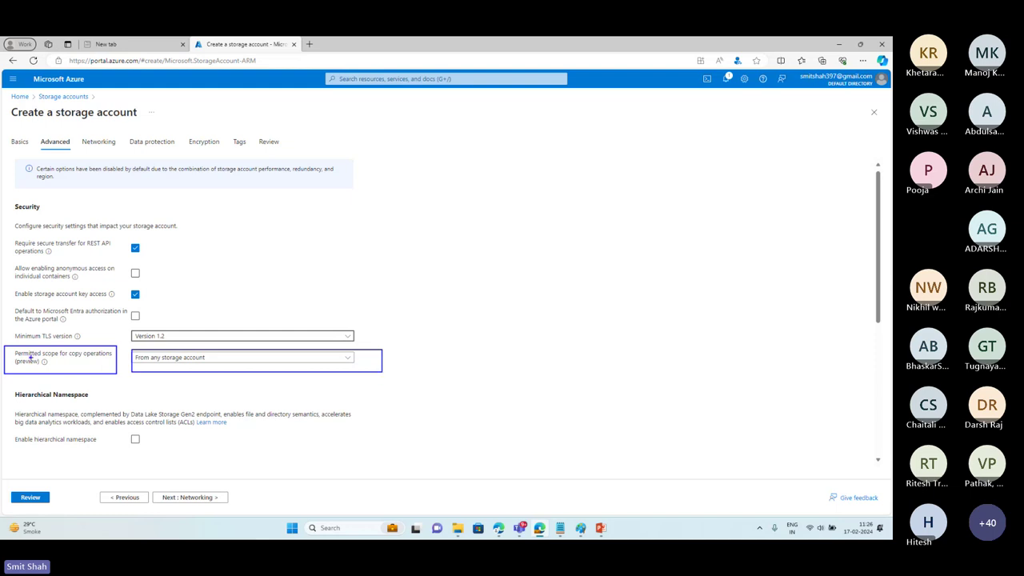
mouse_move(30, 357)
mouse_down()
mouse_move(16, 356)
mouse_move(32, 367)
mouse_move(41, 358)
mouse_up()
key(Escape)
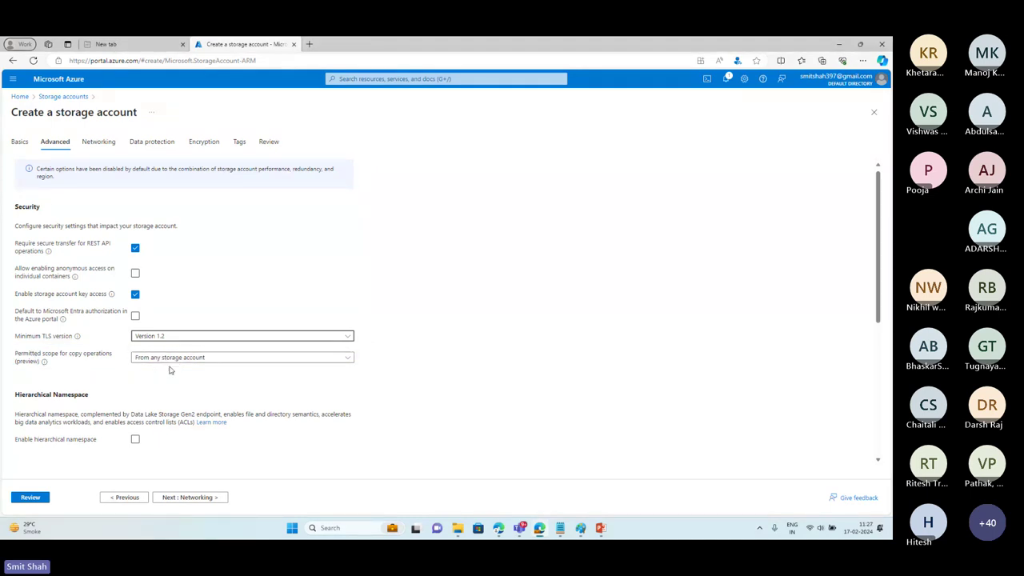
Frame Enable hierarchical namespace and handwrite 'Blob Storage Accounts' beside the form.
scroll(148, 397, down, 1)
scroll(148, 398, down, 1)
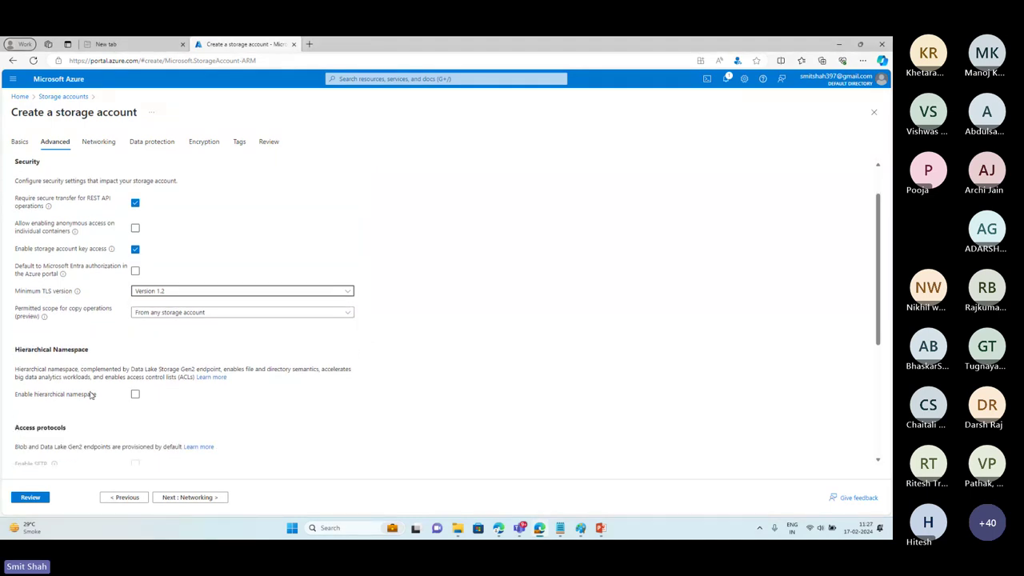
mouse_move(12, 377)
mouse_down()
mouse_move(85, 402)
mouse_move(167, 408)
mouse_up()
mouse_move(526, 150)
mouse_down()
mouse_move(528, 173)
mouse_move(550, 171)
mouse_up()
drag(560, 162, 573, 170)
mouse_move(629, 154)
mouse_down()
mouse_move(615, 168)
mouse_move(645, 167)
mouse_up()
mouse_move(650, 159)
mouse_down()
mouse_move(680, 162)
mouse_move(676, 175)
mouse_move(698, 159)
mouse_move(741, 160)
mouse_up()
drag(751, 156, 763, 165)
mouse_move(775, 158)
mouse_down()
mouse_move(808, 163)
mouse_move(819, 151)
mouse_up()
drag(826, 149, 816, 163)
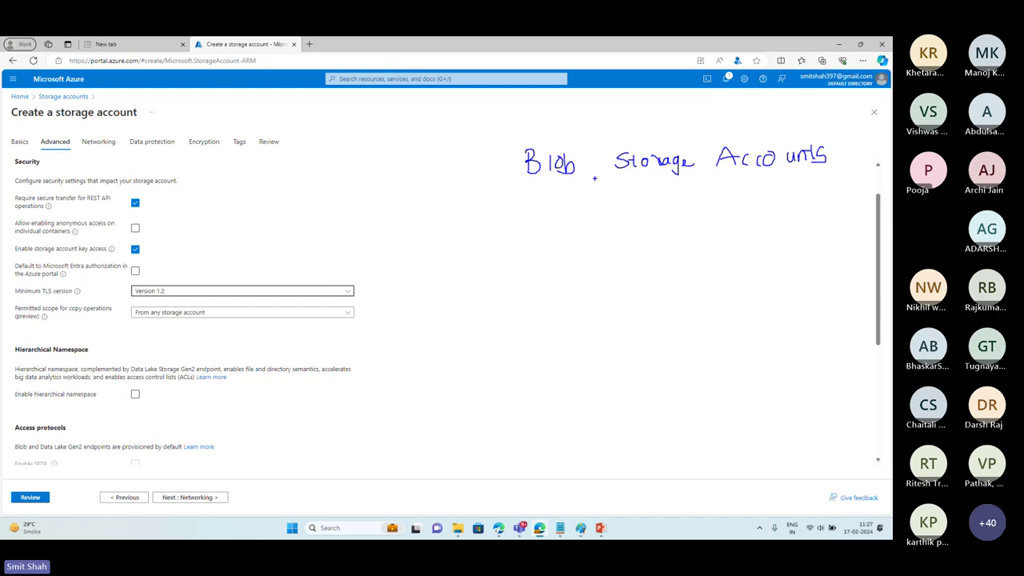
Draw arrows from 'Blob Storage Accounts' down to Gen1 and Gen2.
drag(616, 183, 477, 244)
drag(479, 220, 494, 251)
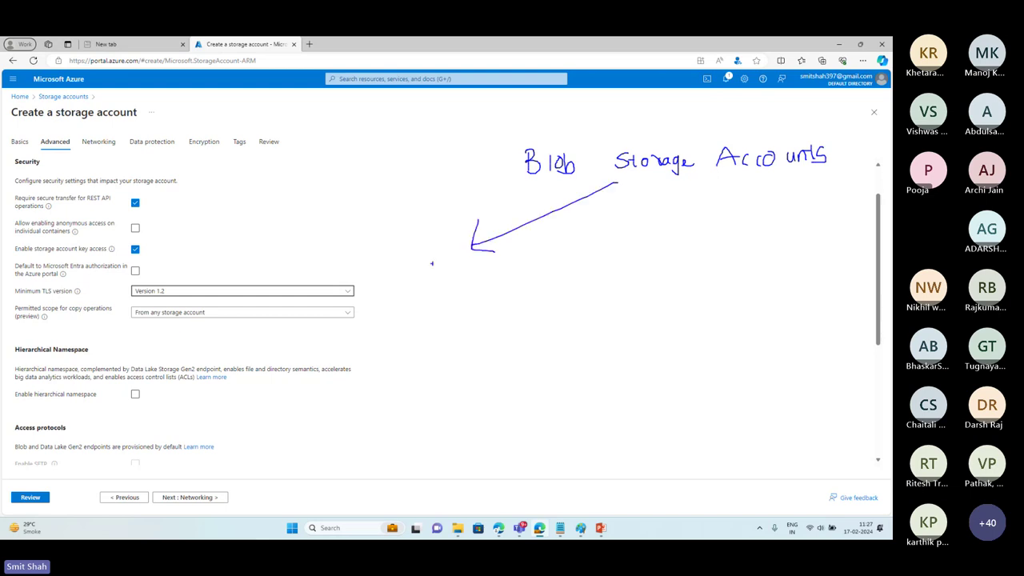
mouse_move(432, 264)
mouse_down()
mouse_move(438, 286)
mouse_move(487, 283)
mouse_up()
mouse_move(666, 183)
mouse_down()
mouse_move(742, 238)
mouse_move(727, 248)
mouse_move(758, 261)
mouse_move(816, 261)
mouse_up()
Ink-mark the hierarchical namespace option, circle Gen1 and Gen2, and box 'container' under Gen1.
drag(127, 391, 162, 381)
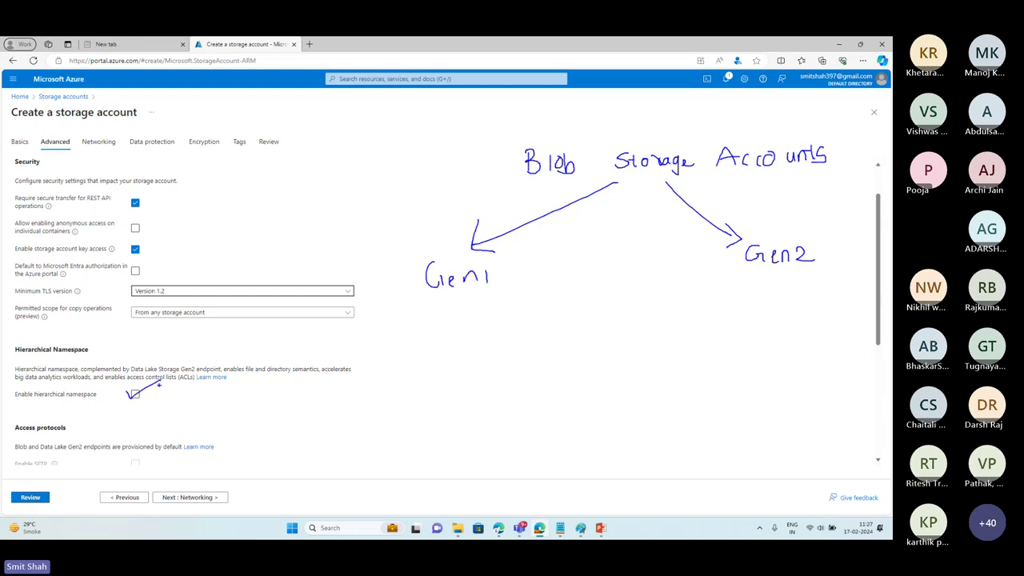
mouse_move(814, 232)
mouse_down()
mouse_move(768, 231)
mouse_move(799, 293)
mouse_move(812, 229)
mouse_up()
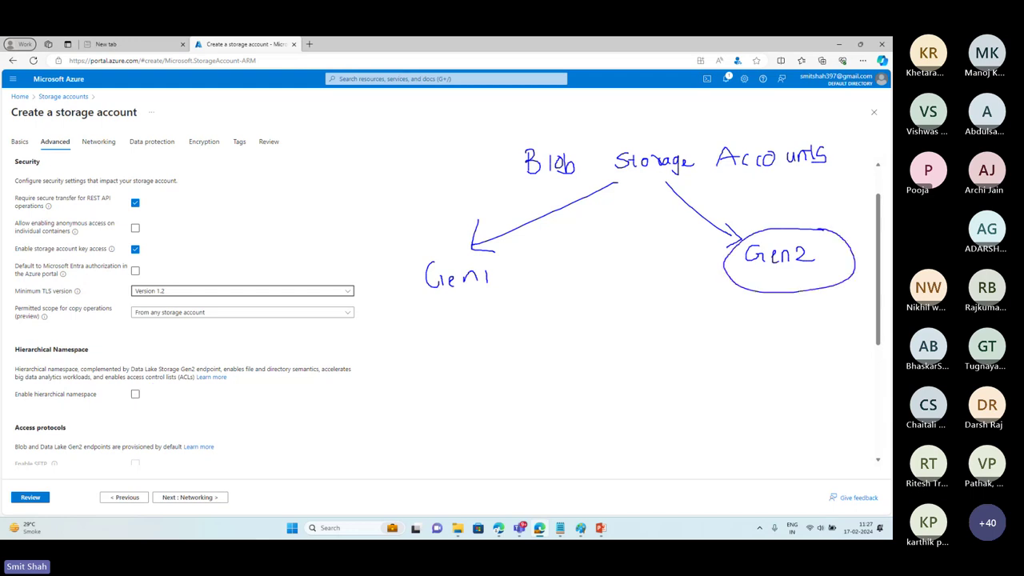
mouse_move(123, 391)
mouse_down()
mouse_move(153, 405)
mouse_move(124, 413)
mouse_up()
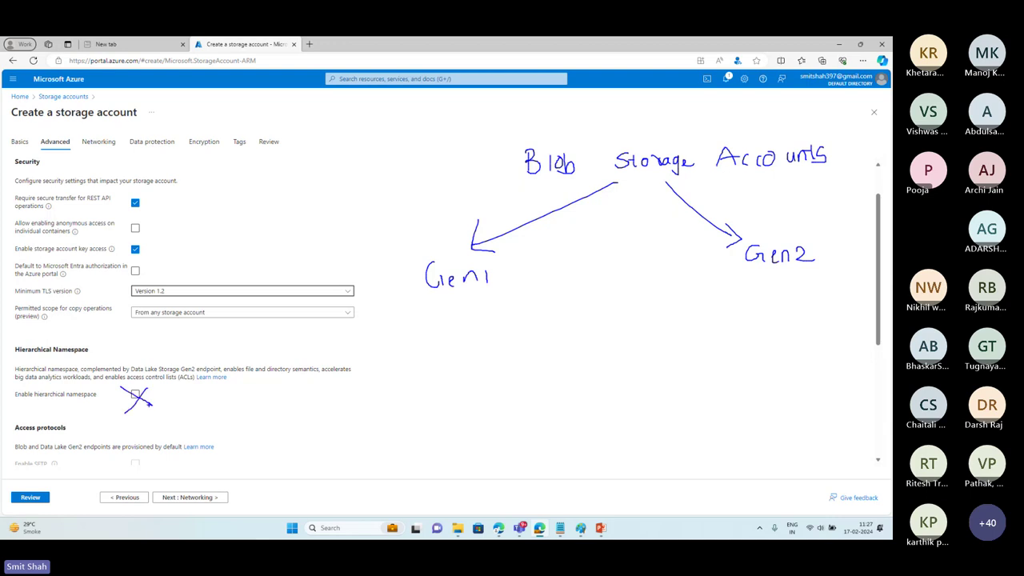
mouse_move(516, 256)
mouse_down()
mouse_move(430, 249)
mouse_move(505, 317)
mouse_move(543, 269)
mouse_move(517, 256)
mouse_move(405, 264)
mouse_move(528, 258)
mouse_up()
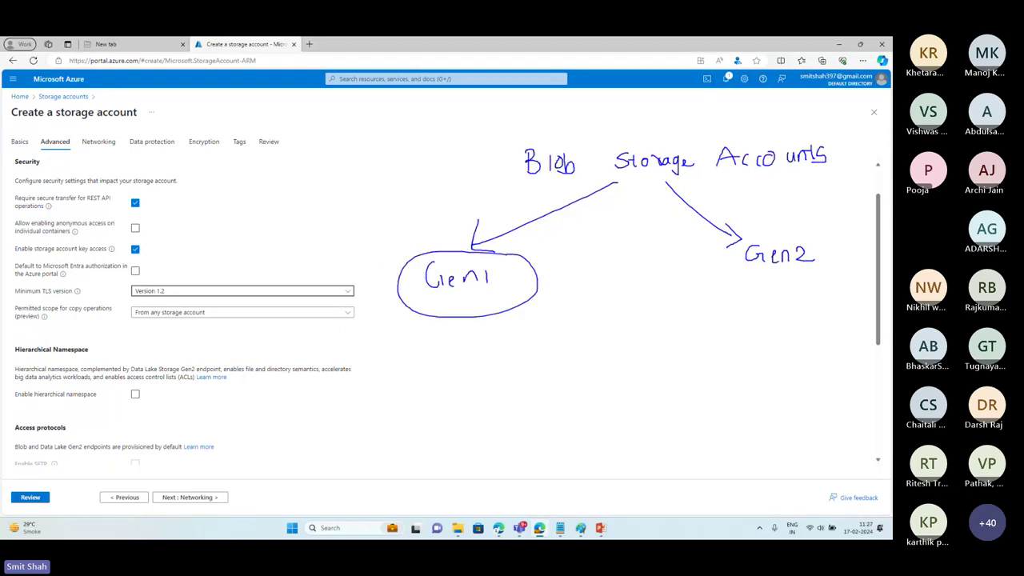
mouse_move(723, 262)
mouse_down()
mouse_move(839, 238)
mouse_move(724, 281)
mouse_up()
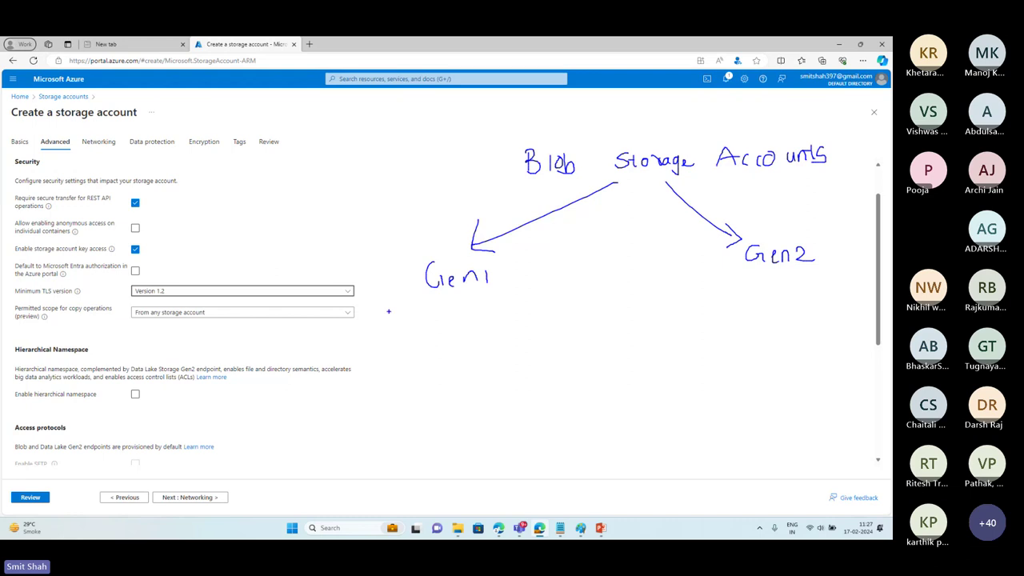
drag(379, 308, 618, 475)
mouse_move(446, 322)
mouse_down()
mouse_move(446, 331)
mouse_move(452, 322)
mouse_move(472, 331)
mouse_up()
mouse_move(477, 320)
mouse_down()
mouse_move(496, 333)
mouse_move(518, 322)
mouse_move(464, 352)
mouse_move(474, 344)
mouse_move(446, 388)
mouse_move(485, 385)
mouse_up()
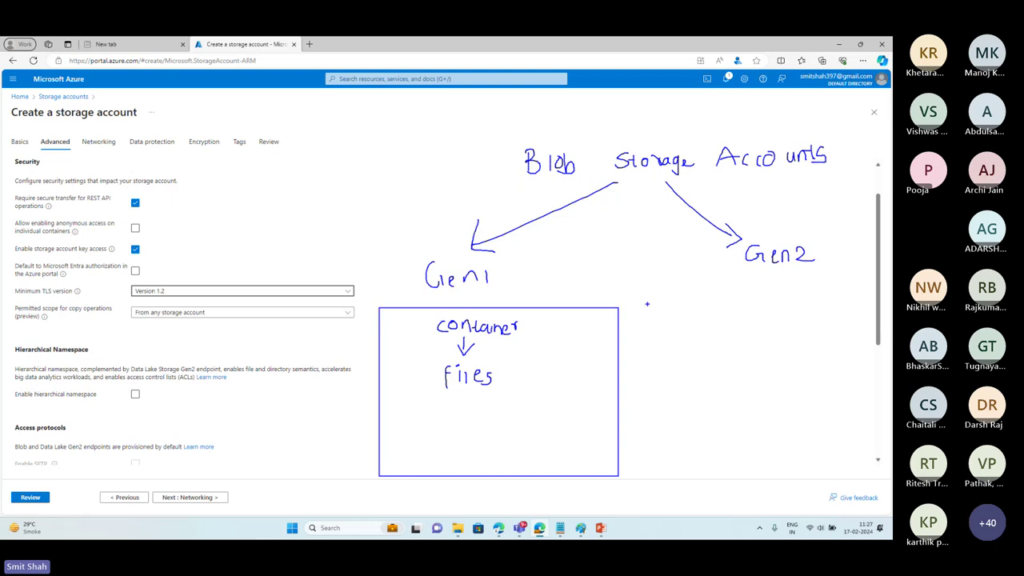
Draw a box under Gen2 with 'container' branching down into folders.
drag(647, 303, 882, 483)
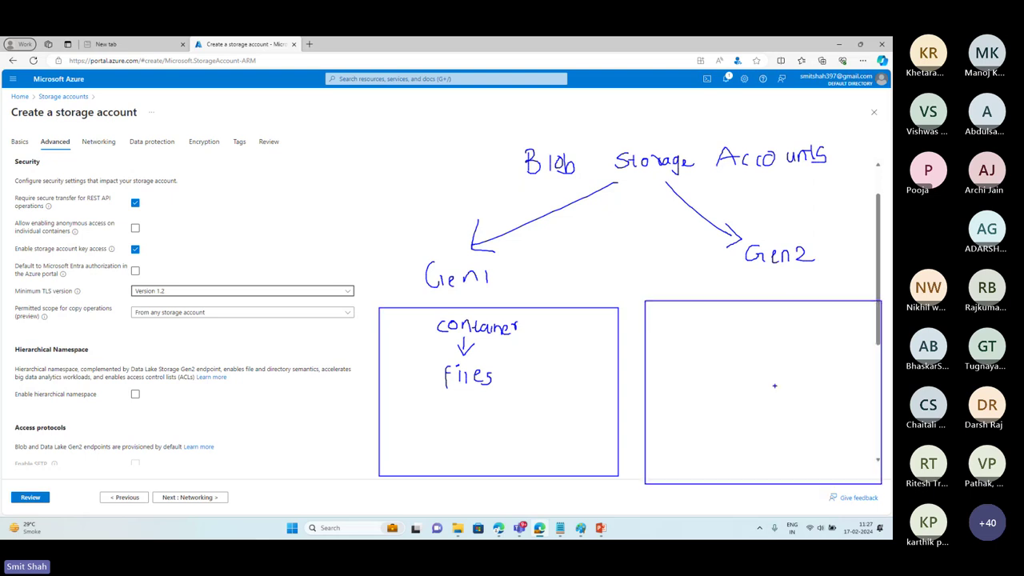
mouse_move(740, 311)
mouse_down()
mouse_move(736, 319)
mouse_move(768, 314)
mouse_up()
mouse_move(776, 312)
mouse_down()
mouse_move(793, 320)
mouse_move(812, 310)
mouse_up()
mouse_move(765, 323)
mouse_down()
mouse_move(766, 334)
mouse_move(713, 335)
mouse_move(710, 347)
mouse_move(725, 343)
mouse_move(689, 374)
mouse_move(755, 373)
mouse_up()
mouse_move(767, 332)
mouse_down()
mouse_move(832, 331)
mouse_move(830, 347)
mouse_up()
mouse_move(824, 352)
mouse_down()
mouse_move(824, 364)
mouse_move(852, 350)
mouse_move(868, 355)
mouse_move(864, 365)
mouse_up()
drag(719, 381, 685, 389)
drag(684, 390, 684, 398)
mouse_move(676, 391)
mouse_down()
mouse_move(684, 399)
mouse_move(654, 418)
mouse_move(710, 422)
mouse_up()
Add sub-folders branches and 'files' below the folders, then circle the whole Gen2 hierarchy.
drag(716, 417, 726, 415)
drag(735, 410, 729, 421)
mouse_move(718, 386)
mouse_down()
mouse_move(767, 390)
mouse_move(768, 403)
mouse_up()
mouse_move(763, 395)
mouse_down()
mouse_move(774, 395)
mouse_move(758, 424)
mouse_up()
drag(766, 419, 818, 424)
click(806, 423)
drag(823, 413, 820, 423)
mouse_move(684, 427)
mouse_down()
mouse_move(684, 444)
mouse_move(694, 436)
mouse_move(674, 468)
mouse_move(684, 467)
mouse_up()
drag(690, 464, 708, 466)
mouse_move(876, 274)
mouse_down()
mouse_move(704, 272)
mouse_move(635, 416)
mouse_move(656, 480)
mouse_move(868, 485)
mouse_move(890, 404)
mouse_move(882, 303)
mouse_move(853, 277)
mouse_up()
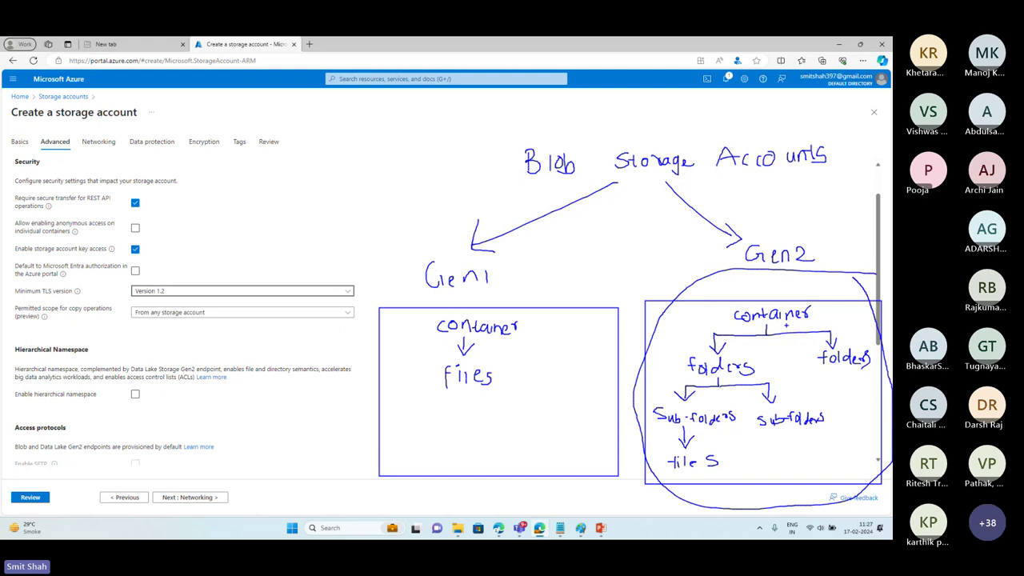
Clear the sketch, tick Enable hierarchical namespace, and bring up File Explorer.
key(ctrl+z)
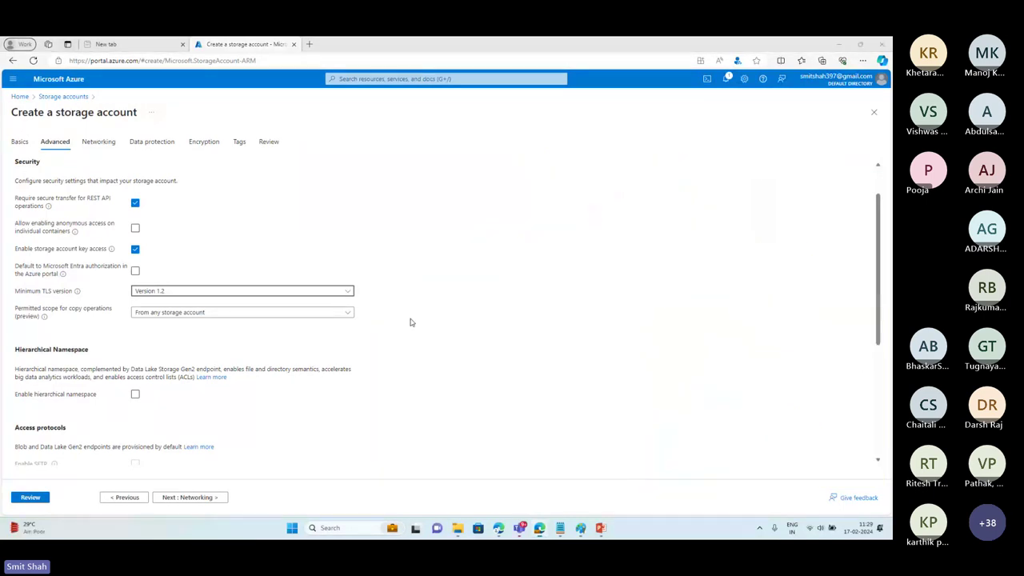
click(134, 394)
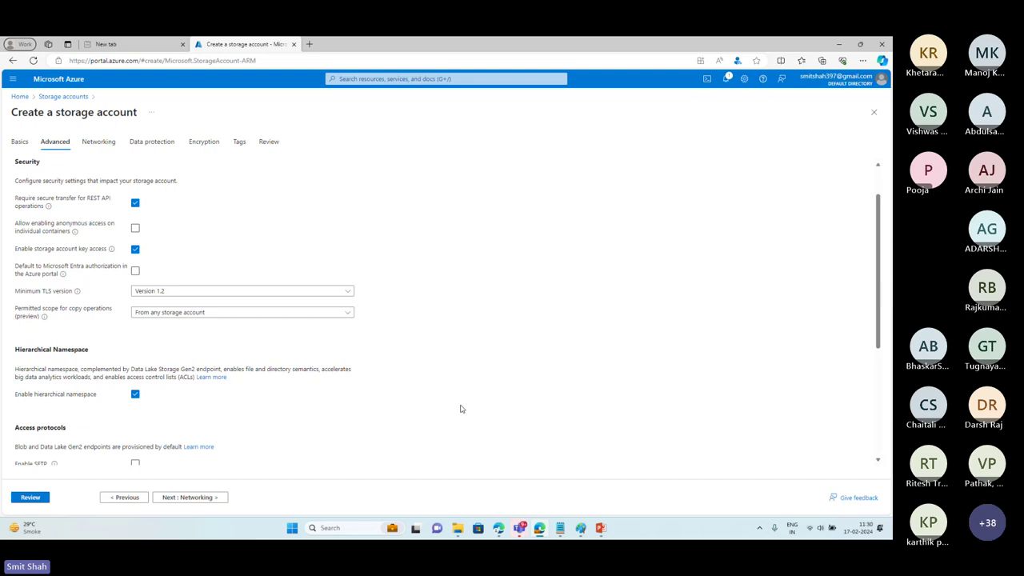
click(458, 528)
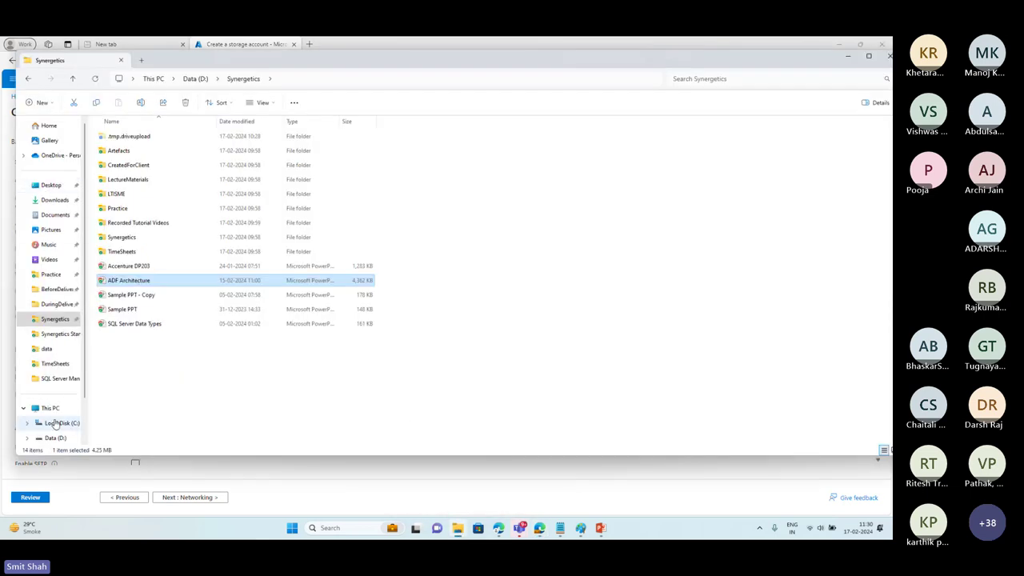
Browse to D:\AzureDeploy\app\flaskbackend in File Explorer and move the window aside.
click(58, 422)
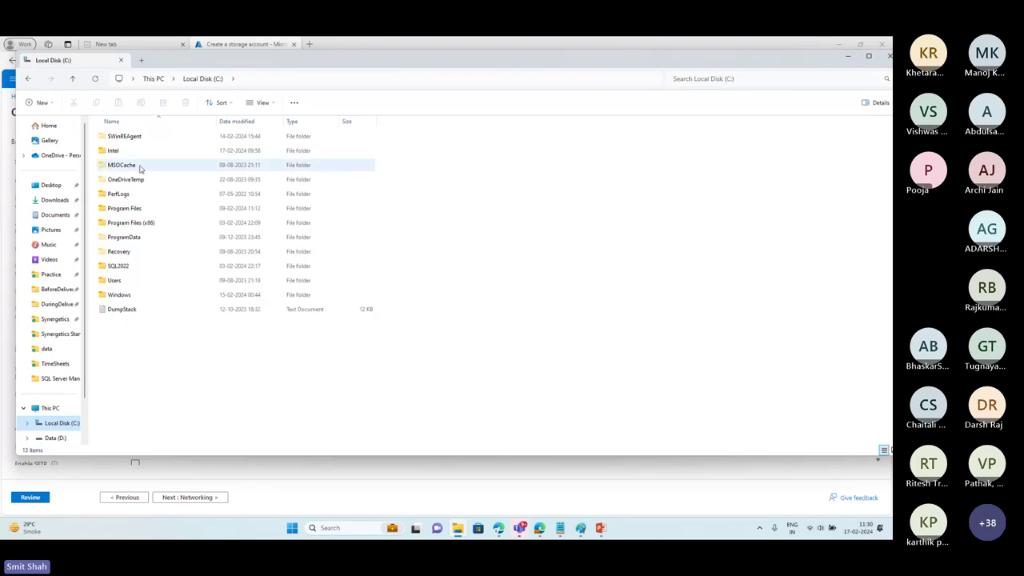
double_click(137, 167)
click(499, 293)
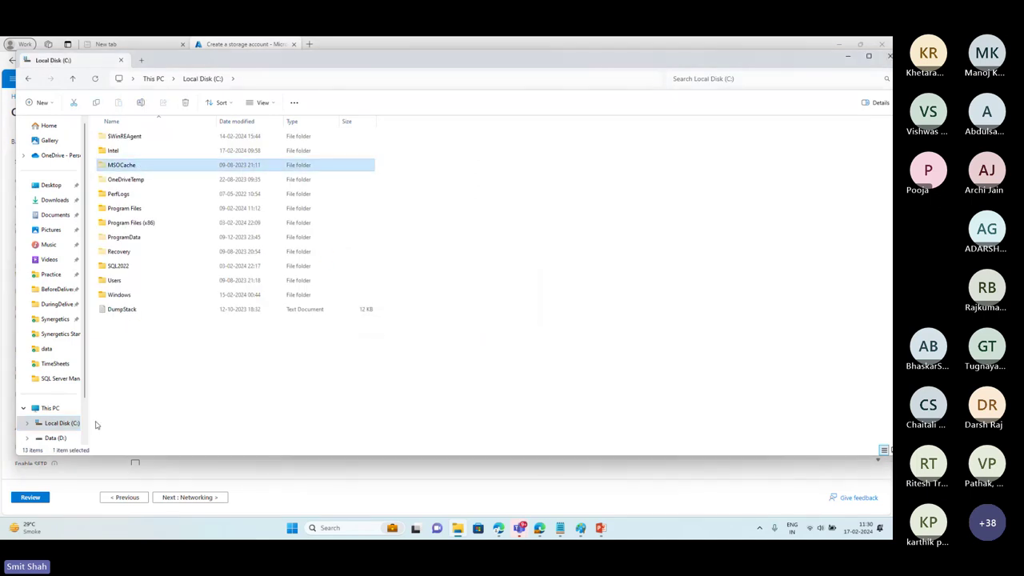
click(58, 438)
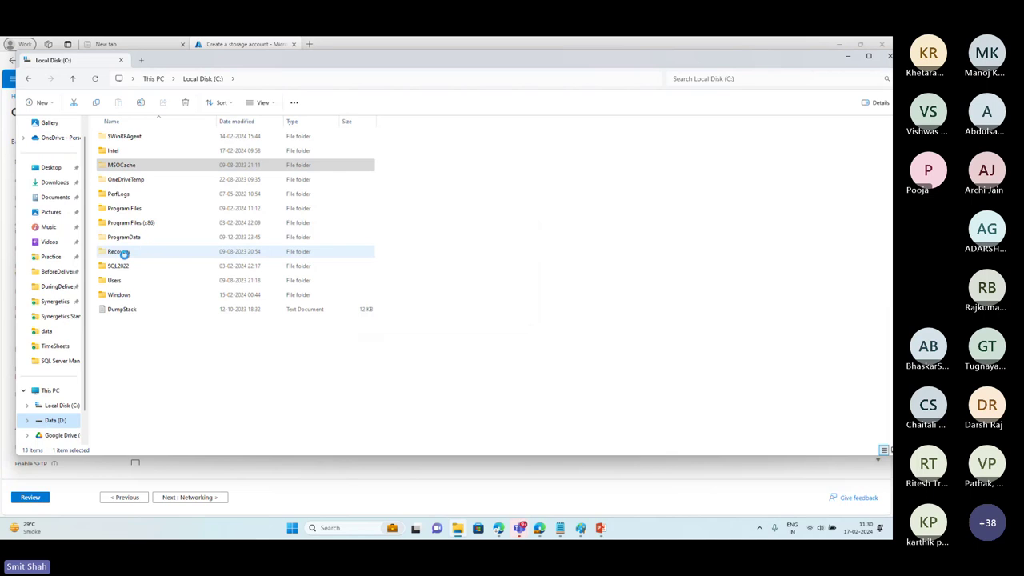
double_click(131, 224)
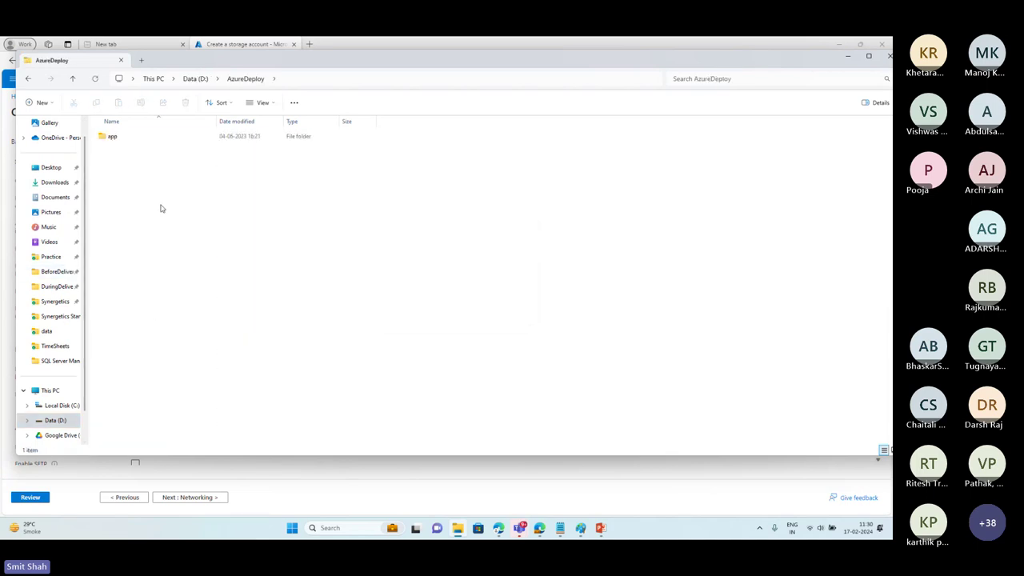
double_click(136, 137)
double_click(133, 154)
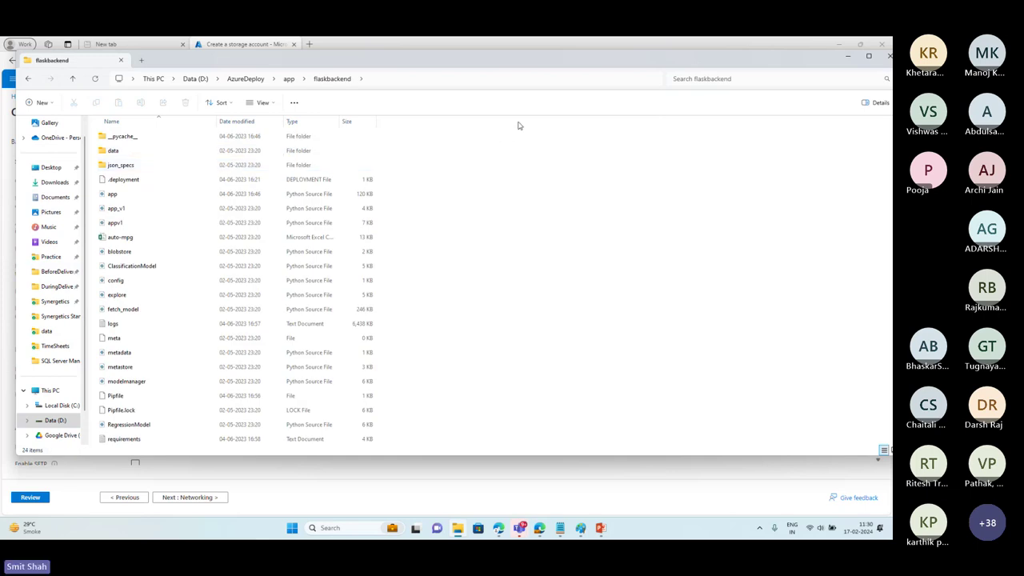
drag(742, 64, 679, 93)
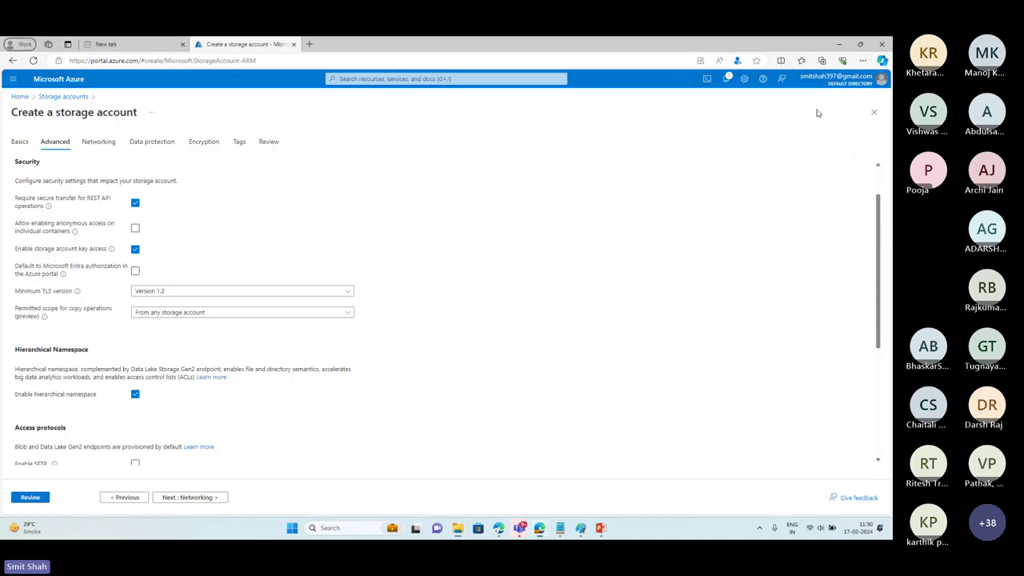
Close File Explorer, scroll to Access protocols, and outline the unchecked Enable SFTP option.
click(826, 86)
scroll(157, 393, down, 5)
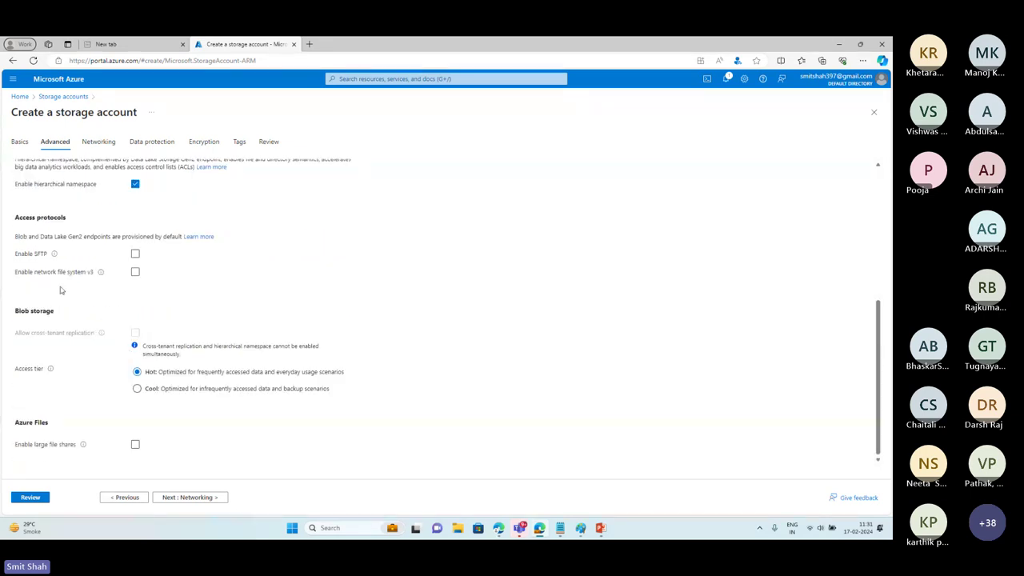
drag(10, 245, 169, 263)
drag(9, 234, 171, 260)
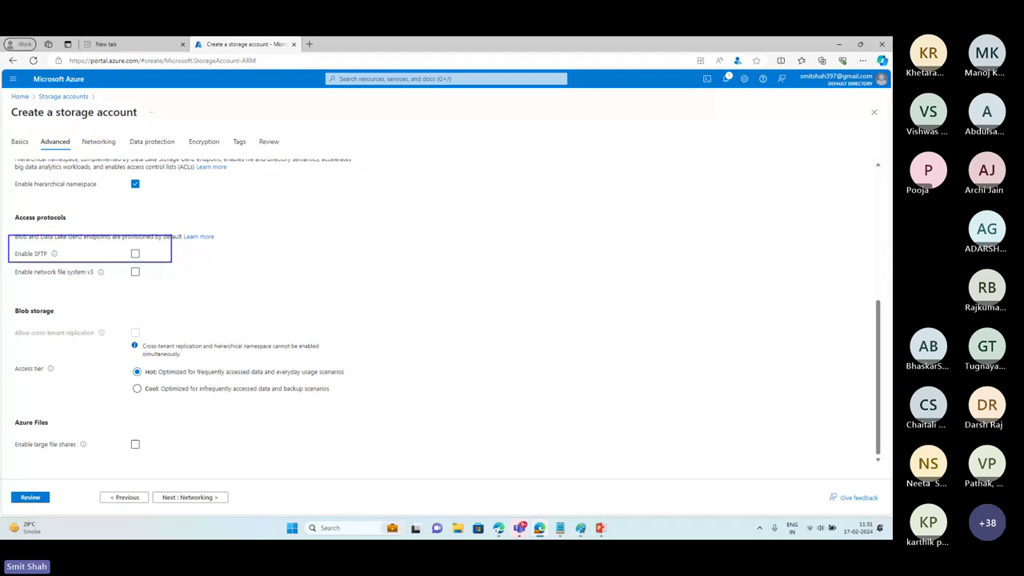
scroll(225, 246, up, 5)
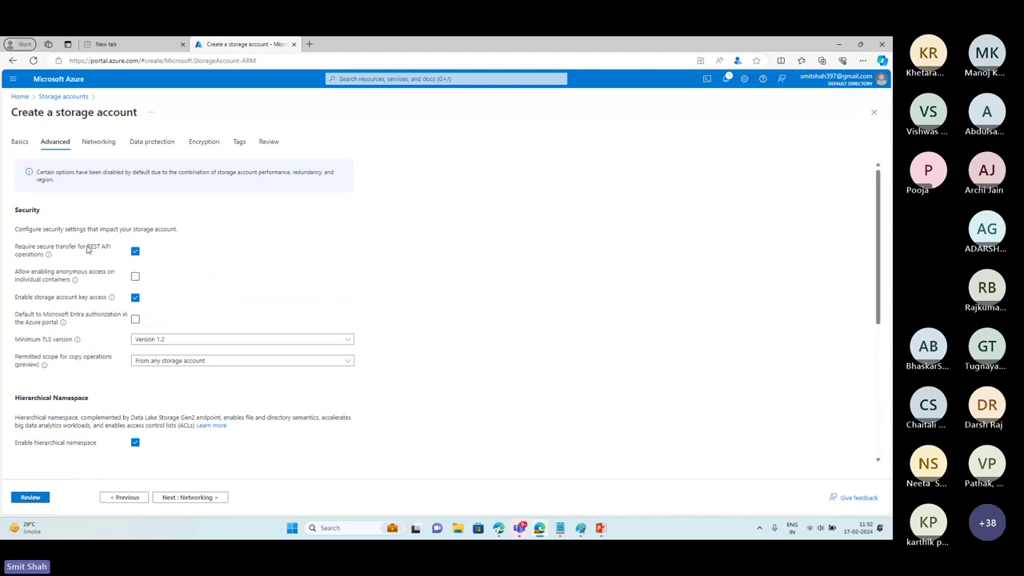
drag(8, 238, 145, 262)
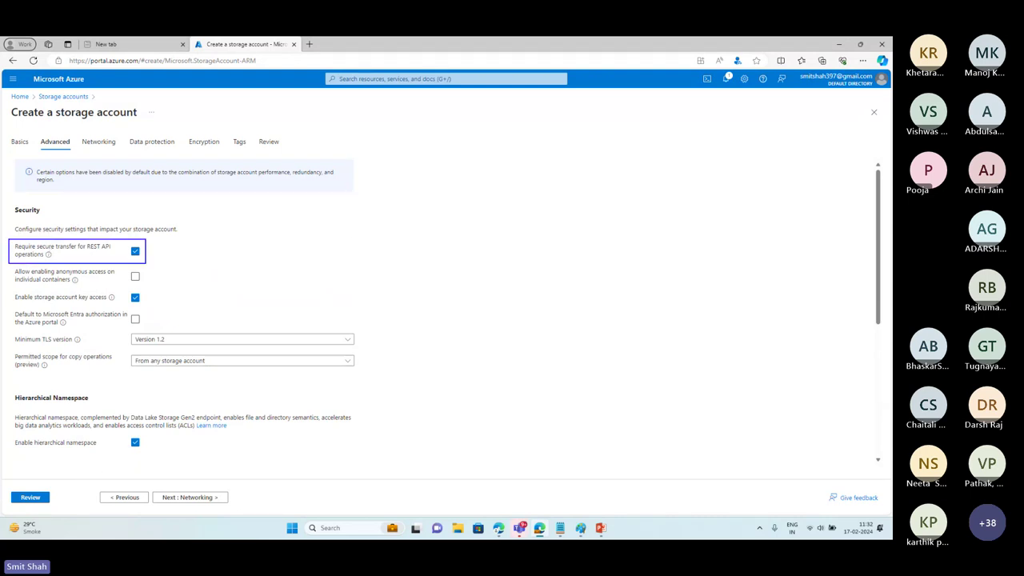
scroll(253, 416, down, 2)
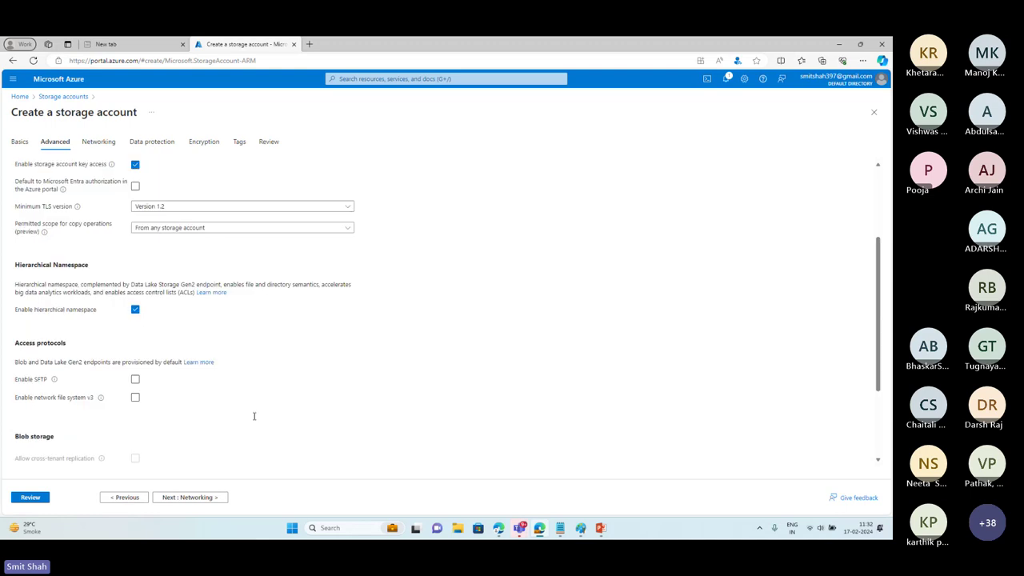
scroll(254, 416, down, 1)
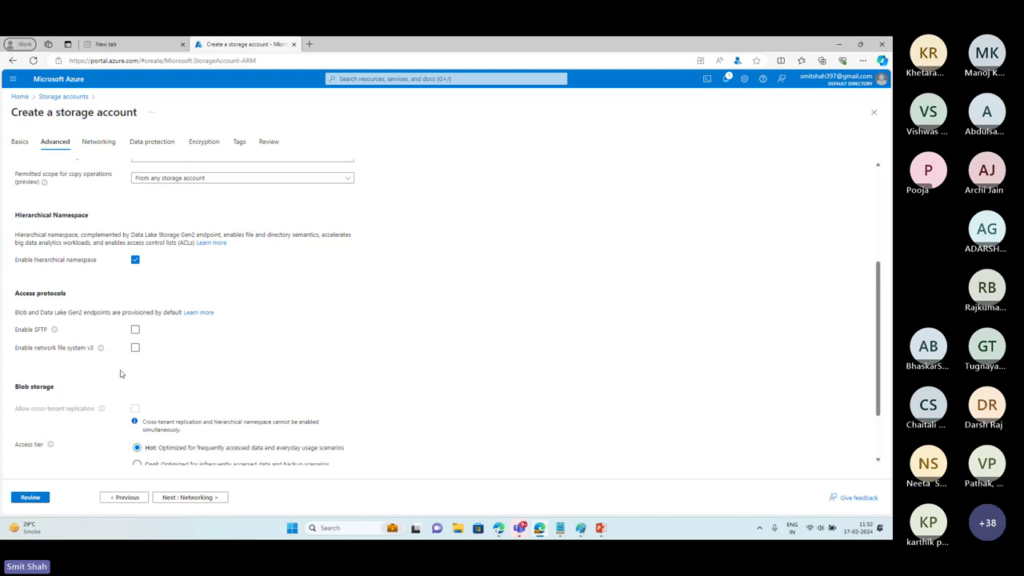
scroll(167, 276, up, 5)
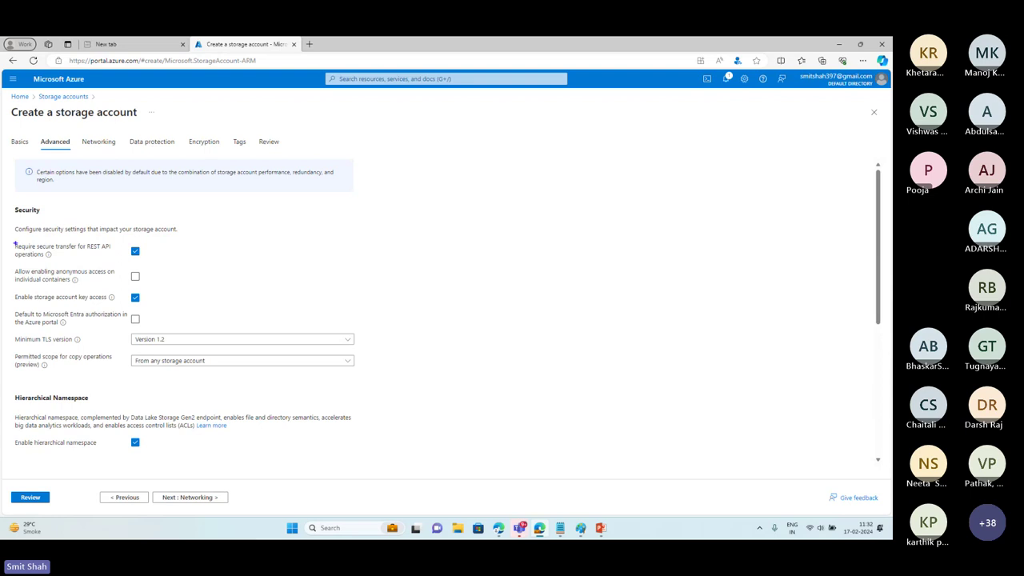
drag(14, 239, 152, 265)
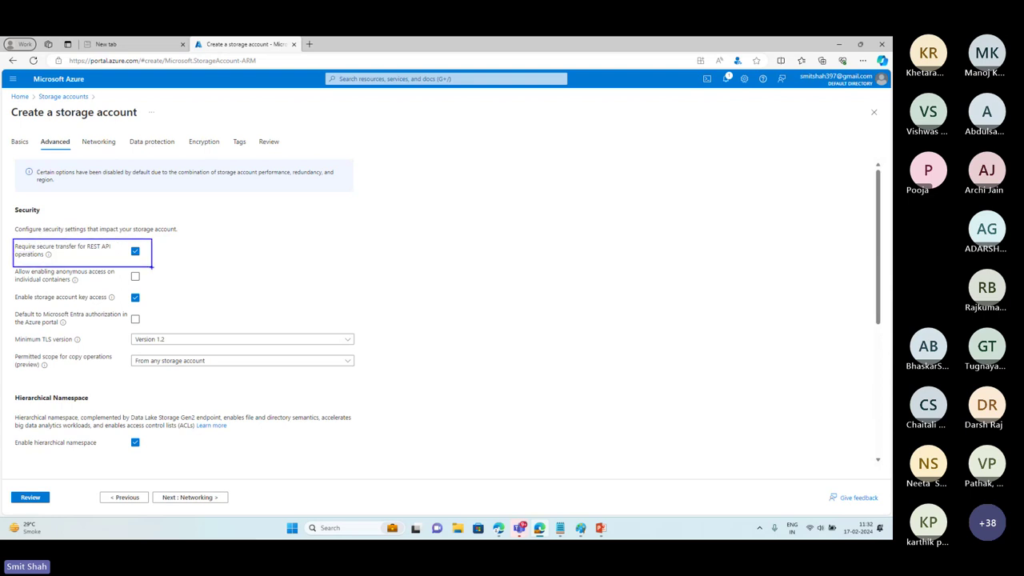
scroll(194, 315, down, 5)
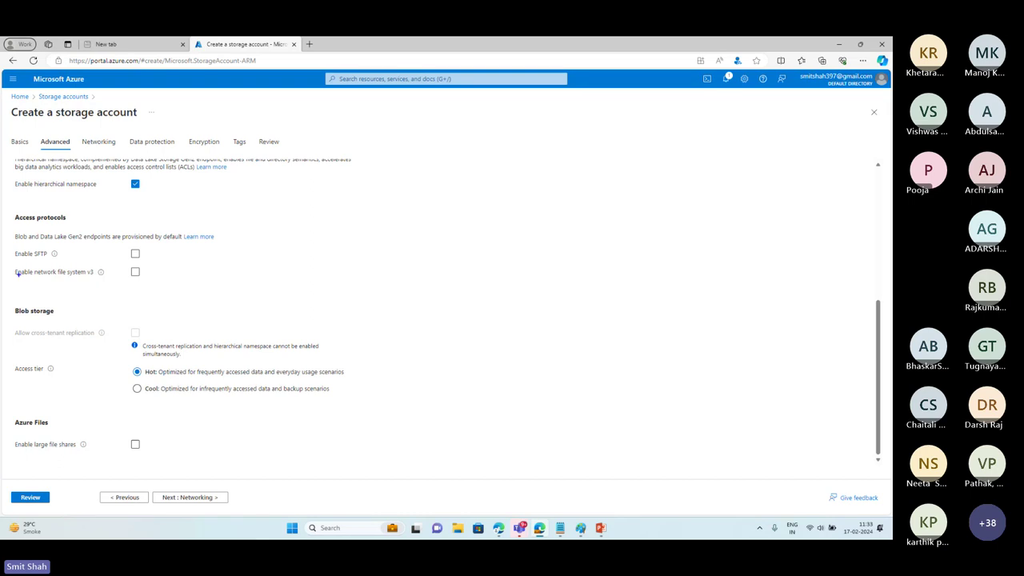
drag(11, 261, 165, 285)
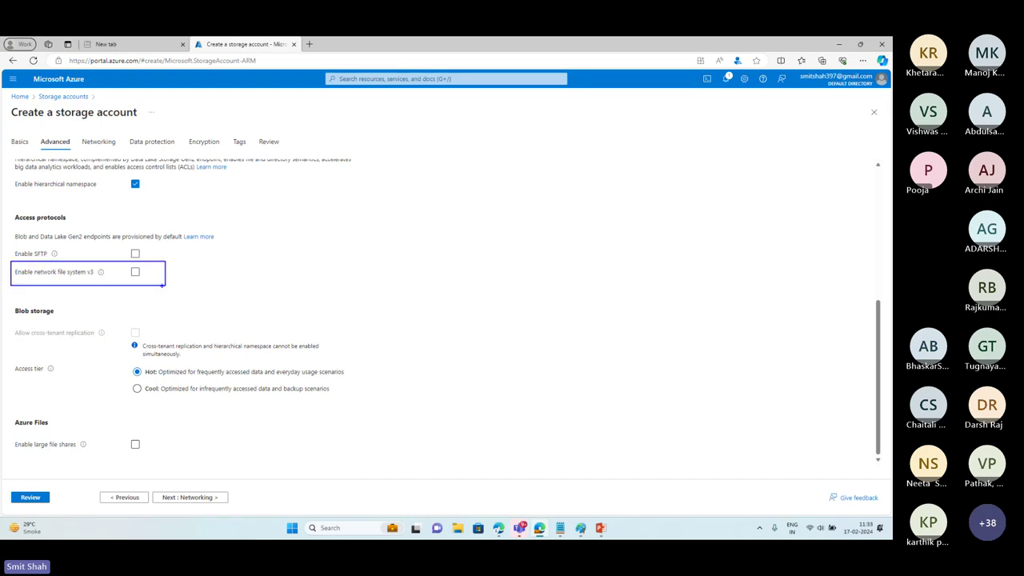
mouse_move(456, 272)
mouse_down()
mouse_move(455, 297)
mouse_move(478, 272)
mouse_up()
mouse_move(487, 272)
mouse_down()
mouse_move(487, 286)
mouse_move(498, 268)
mouse_up()
mouse_move(486, 279)
mouse_down()
mouse_move(510, 278)
mouse_move(503, 288)
mouse_move(539, 280)
mouse_up()
drag(559, 265, 559, 286)
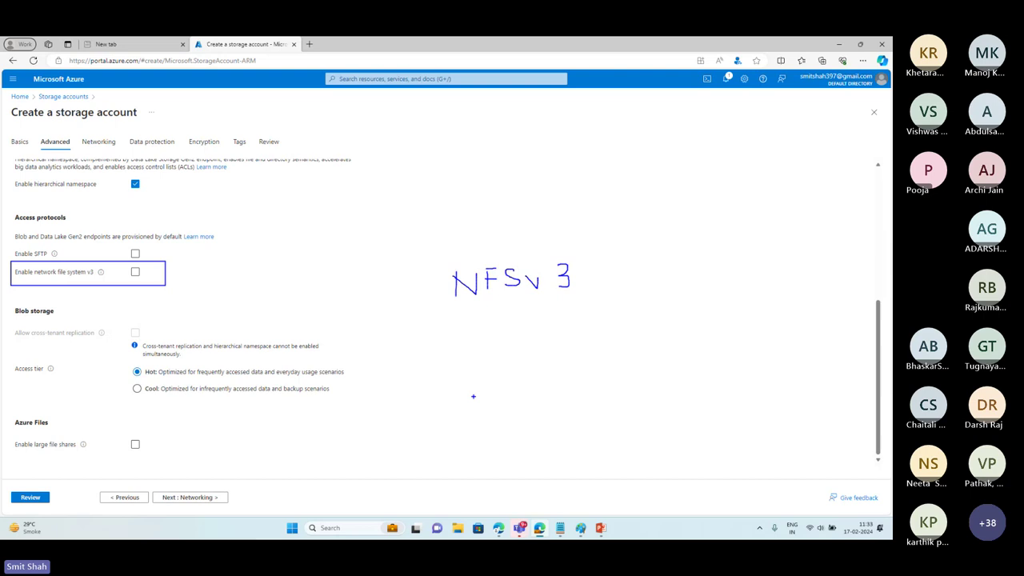
mouse_move(450, 391)
mouse_down()
mouse_move(450, 450)
mouse_move(453, 394)
mouse_move(425, 394)
mouse_up()
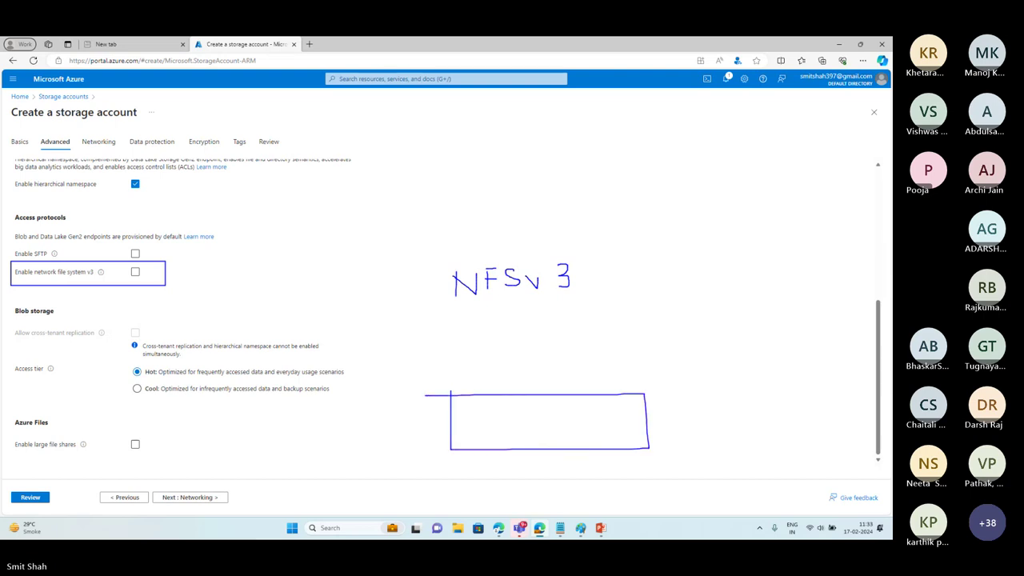
mouse_move(466, 432)
mouse_down()
mouse_move(468, 413)
mouse_move(488, 424)
mouse_move(531, 416)
mouse_move(541, 428)
mouse_move(589, 405)
mouse_move(629, 413)
mouse_move(624, 427)
mouse_up()
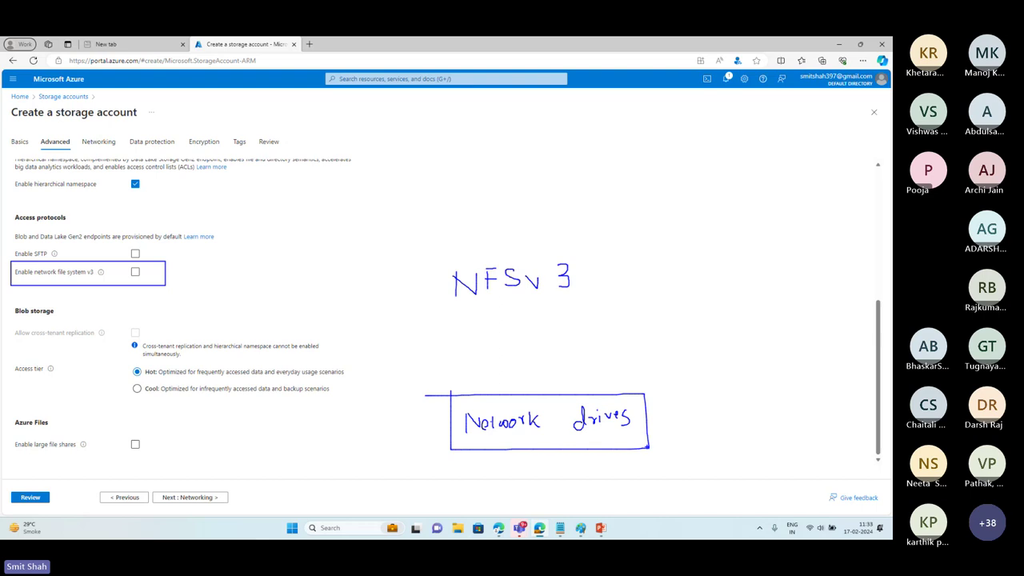
key(Escape)
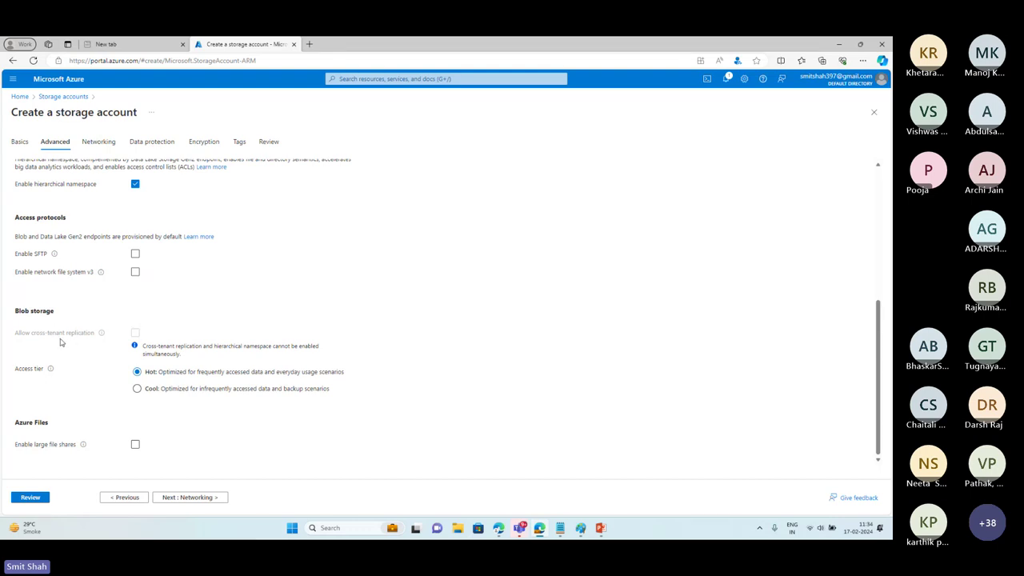
Box the greyed-out Allow cross-tenant replication option and draw an arrow labelled 'gen 1'.
mouse_move(8, 322)
mouse_down()
mouse_move(112, 357)
mouse_move(330, 360)
mouse_up()
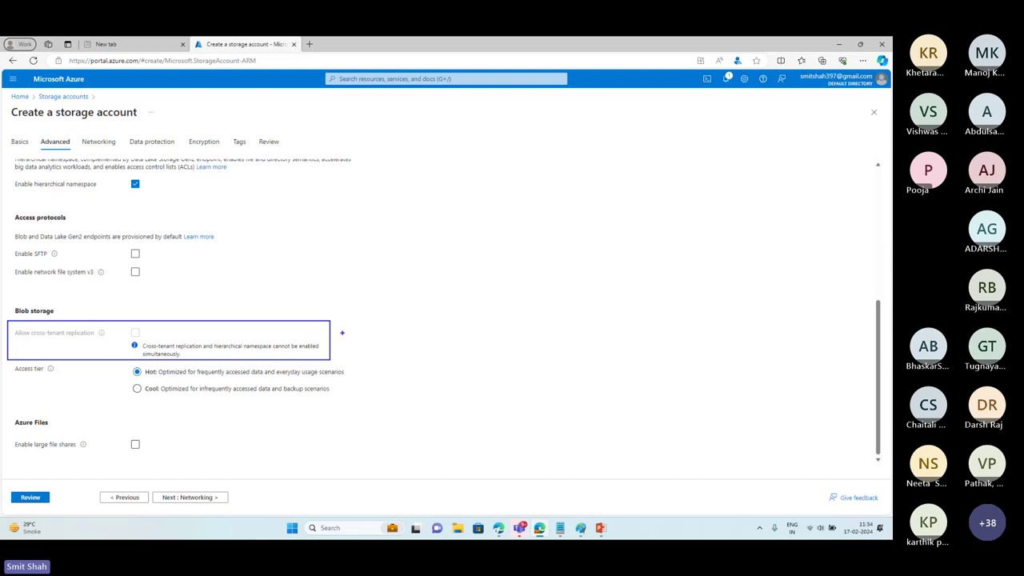
mouse_move(357, 325)
mouse_down()
mouse_move(348, 339)
mouse_move(394, 334)
mouse_move(428, 311)
mouse_move(439, 320)
mouse_up()
drag(461, 304, 461, 319)
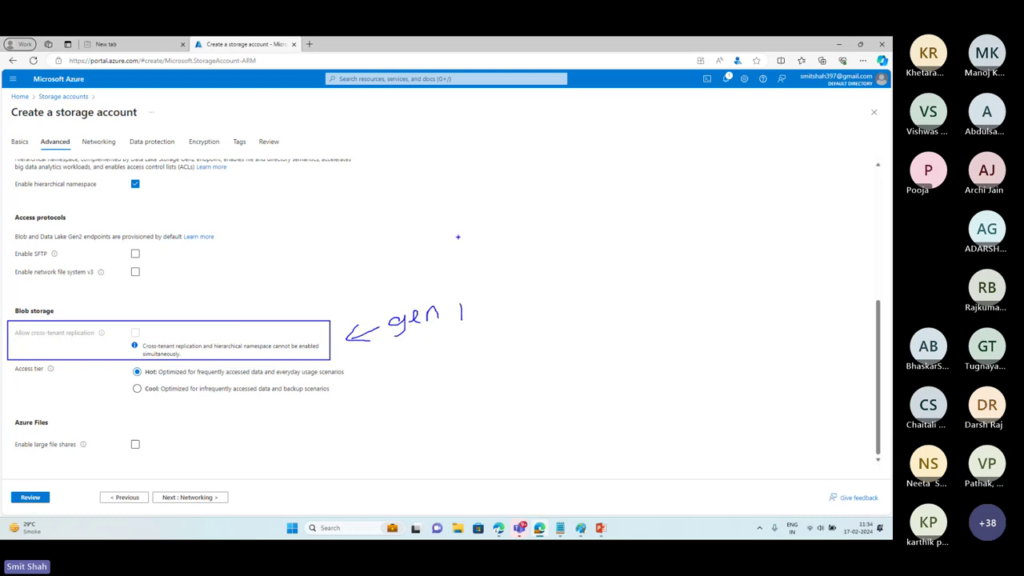
Handwrite the note 'replication of data across' above the form.
mouse_move(460, 183)
mouse_down()
mouse_move(481, 189)
mouse_move(491, 210)
mouse_move(549, 195)
mouse_move(555, 182)
mouse_move(585, 203)
mouse_up()
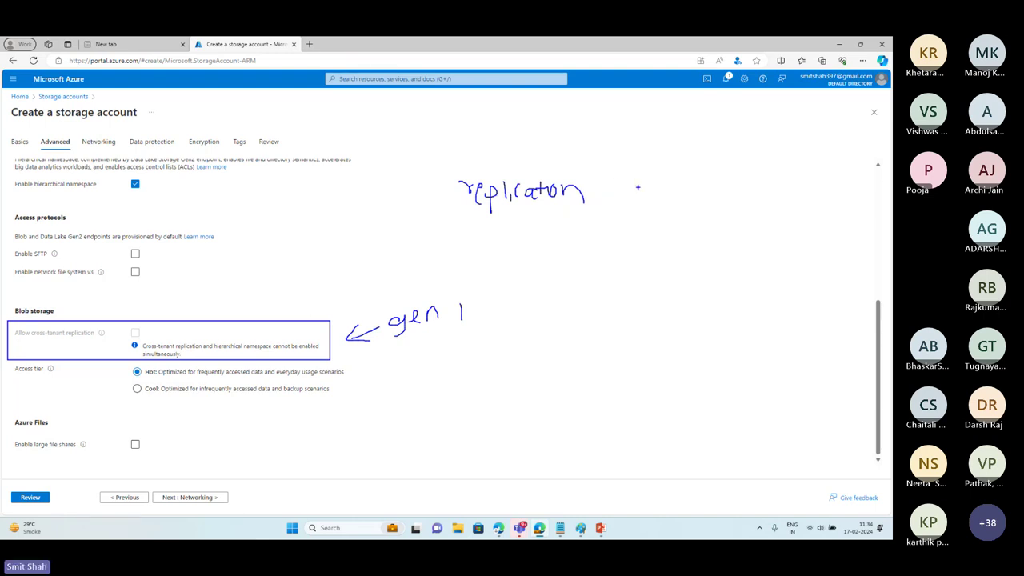
drag(629, 186, 632, 195)
mouse_move(677, 185)
mouse_down()
mouse_move(698, 191)
mouse_move(709, 176)
mouse_up()
mouse_move(712, 179)
mouse_down()
mouse_move(714, 189)
mouse_move(757, 184)
mouse_up()
mouse_move(763, 176)
mouse_down()
mouse_move(760, 184)
mouse_move(772, 184)
mouse_up()
drag(783, 176, 798, 182)
Finish the note with 'different AD Tenants', then clear the ink and re-box cross-tenant replication.
drag(555, 222, 557, 229)
mouse_move(564, 219)
mouse_down()
mouse_move(575, 236)
mouse_move(601, 235)
mouse_up()
drag(607, 224, 637, 234)
mouse_move(629, 223)
mouse_down()
mouse_move(686, 210)
mouse_move(692, 231)
mouse_up()
drag(681, 223, 701, 230)
mouse_move(701, 211)
mouse_down()
mouse_move(715, 217)
mouse_move(702, 228)
mouse_up()
mouse_move(737, 208)
mouse_down()
mouse_move(753, 207)
mouse_move(748, 220)
mouse_move(819, 219)
mouse_up()
drag(831, 212, 824, 222)
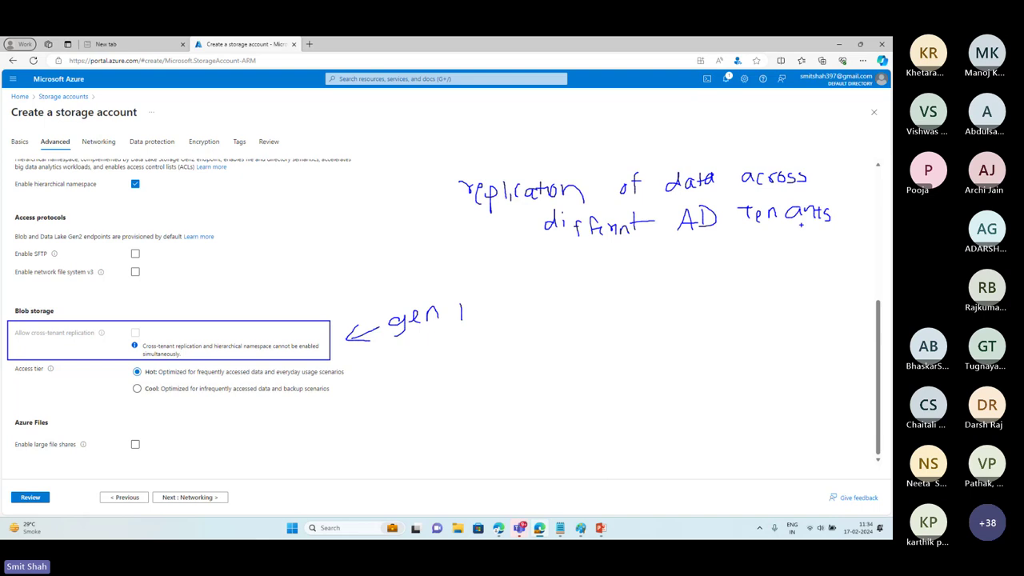
key(Escape)
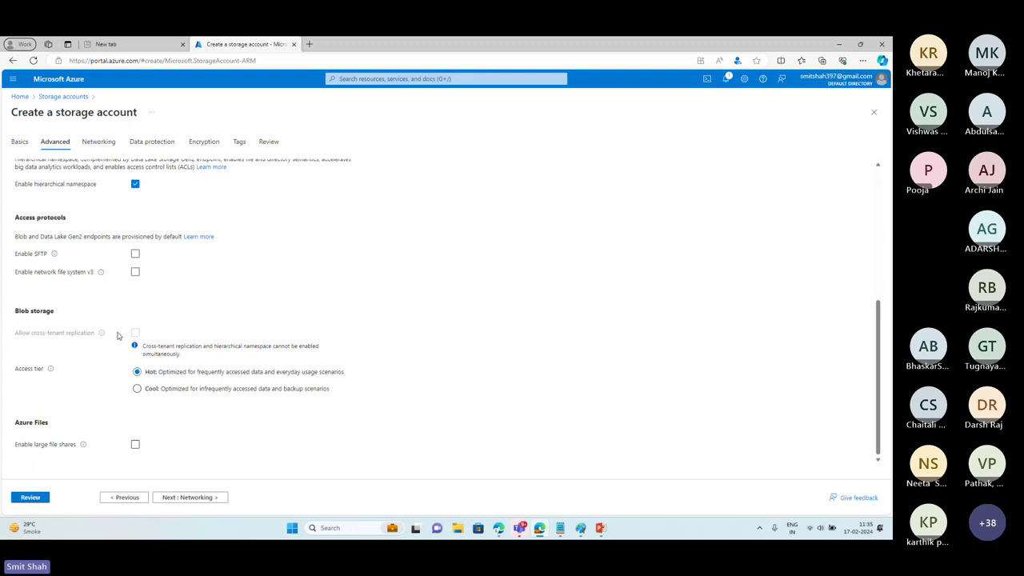
drag(17, 322, 330, 358)
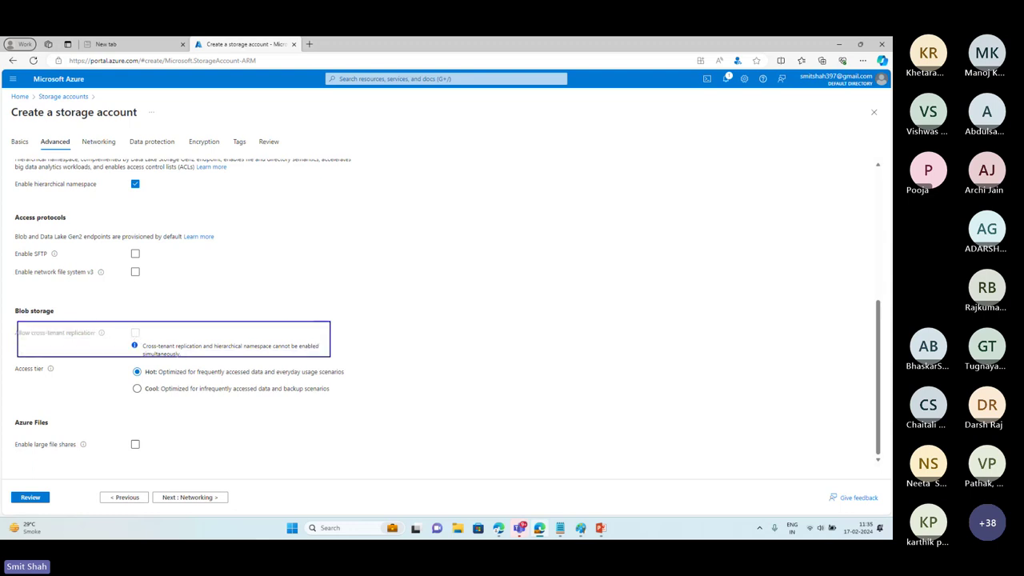
Box the Access tier options and note Hot as expensive to store, cheaper to access.
key(Escape)
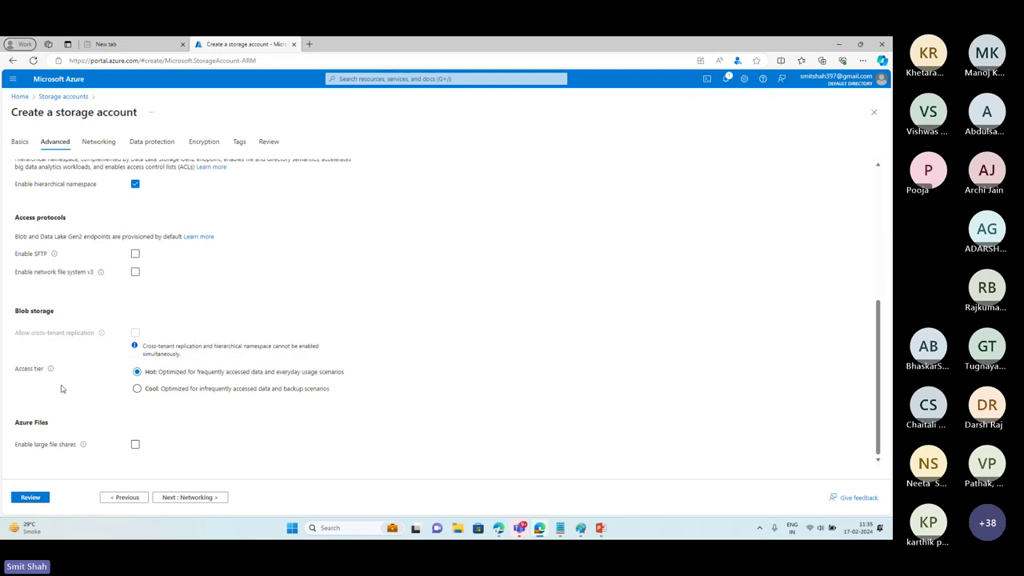
mouse_move(6, 359)
mouse_down()
mouse_move(187, 397)
mouse_move(362, 396)
mouse_up()
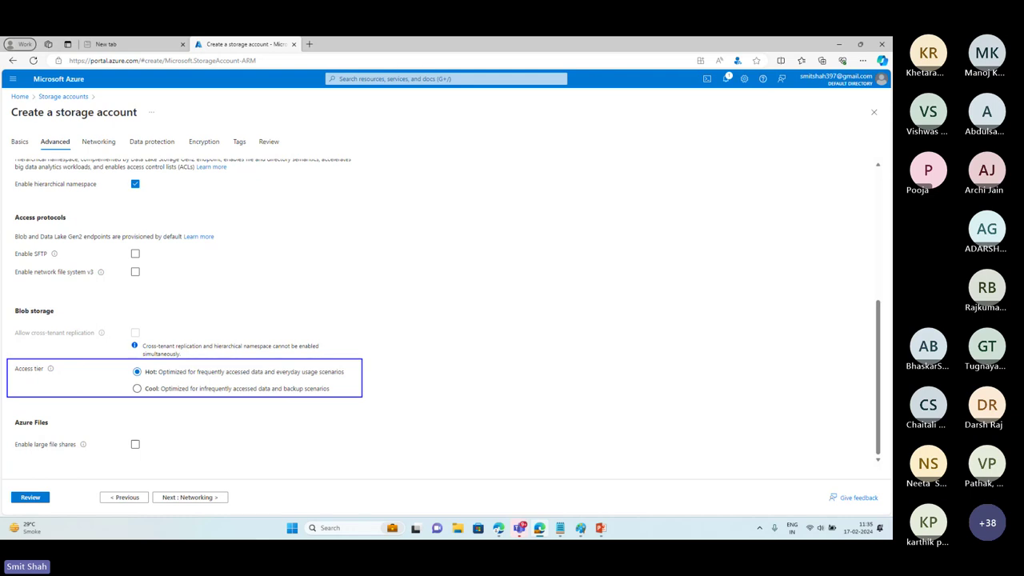
drag(362, 367, 478, 361)
mouse_move(483, 354)
mouse_down()
mouse_move(480, 365)
mouse_move(502, 353)
mouse_move(501, 364)
mouse_move(538, 357)
mouse_up()
drag(532, 351, 588, 358)
drag(593, 352, 618, 357)
drag(620, 360, 618, 370)
drag(650, 348, 645, 362)
drag(660, 341, 672, 356)
drag(676, 349, 687, 352)
mouse_move(688, 345)
mouse_down()
mouse_move(688, 369)
mouse_move(703, 346)
mouse_move(805, 340)
mouse_up()
mouse_move(823, 331)
mouse_down()
mouse_move(814, 343)
mouse_move(835, 342)
mouse_up()
Draw an arrow from Cool and note it as cheaper to store, expensive to access.
mouse_move(365, 389)
mouse_down()
mouse_move(400, 389)
mouse_move(392, 401)
mouse_move(518, 383)
mouse_up()
drag(512, 381, 517, 392)
mouse_move(547, 381)
mouse_down()
mouse_move(542, 397)
mouse_move(556, 396)
mouse_up()
drag(563, 389, 573, 394)
drag(578, 390, 592, 405)
mouse_move(625, 383)
mouse_down()
mouse_move(617, 396)
mouse_move(640, 404)
mouse_up()
mouse_move(640, 386)
mouse_down()
mouse_move(650, 397)
mouse_move(702, 392)
mouse_up()
drag(704, 389, 741, 381)
drag(744, 382, 783, 390)
mouse_move(793, 373)
mouse_down()
mouse_move(791, 382)
mouse_move(809, 386)
mouse_up()
drag(813, 374, 812, 383)
drag(818, 373, 819, 383)
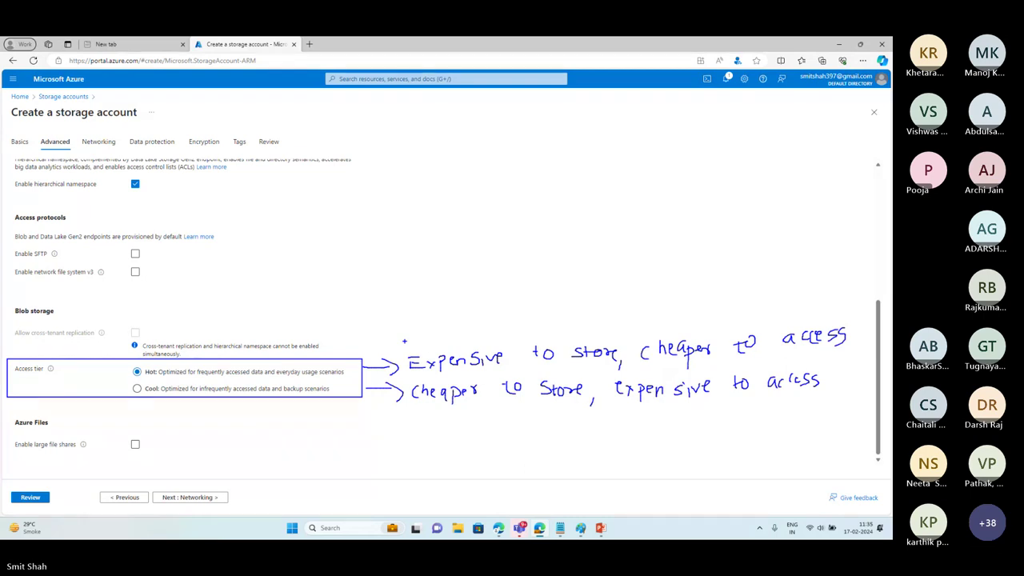
Erase all the Hot and Cool access tier notes and arrows.
key(Escape)
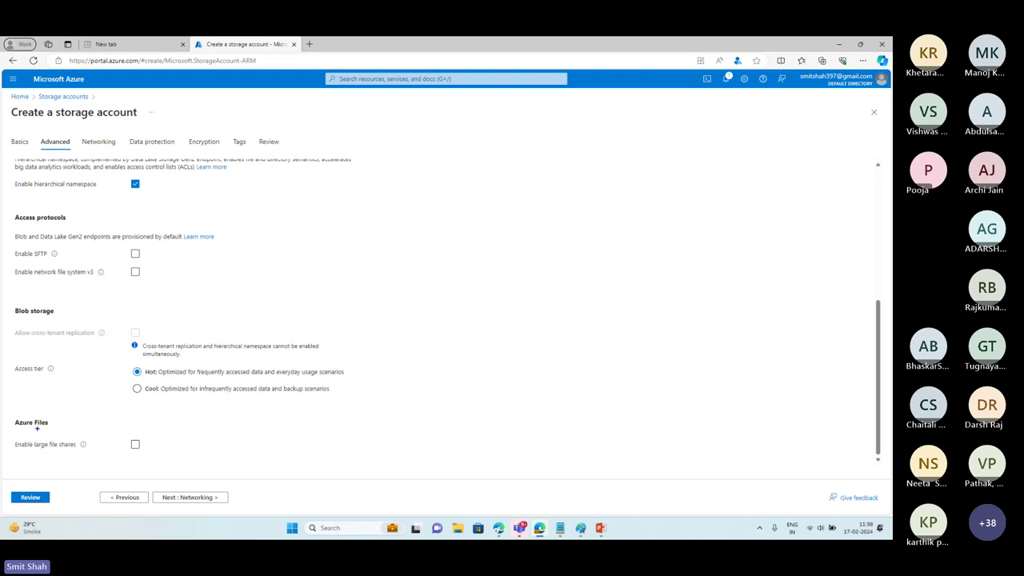
drag(37, 428, 32, 428)
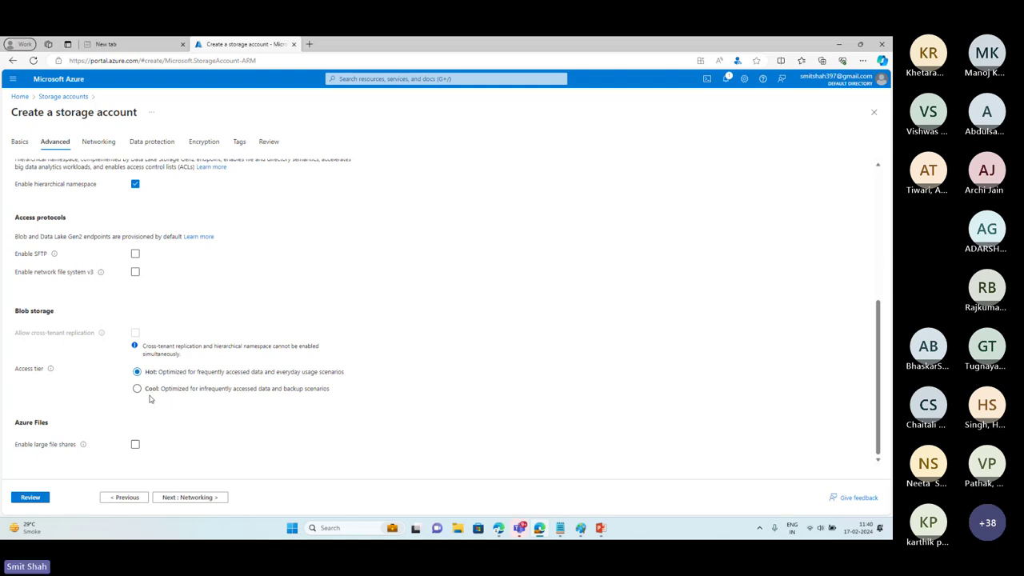
Move to the Networking tab and point out the public-access-from-all-networks and selected-networks options.
click(185, 499)
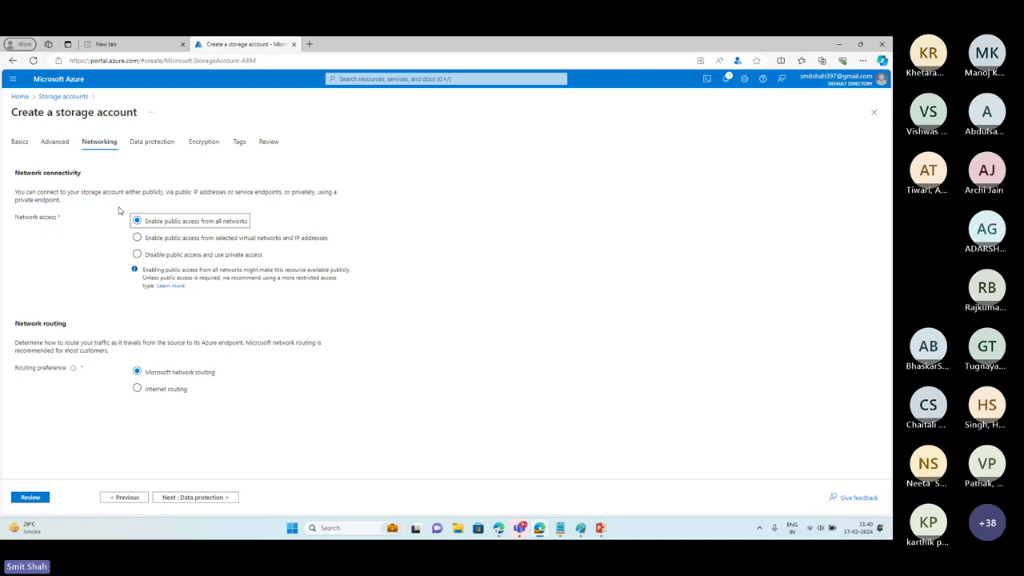
drag(117, 208, 257, 232)
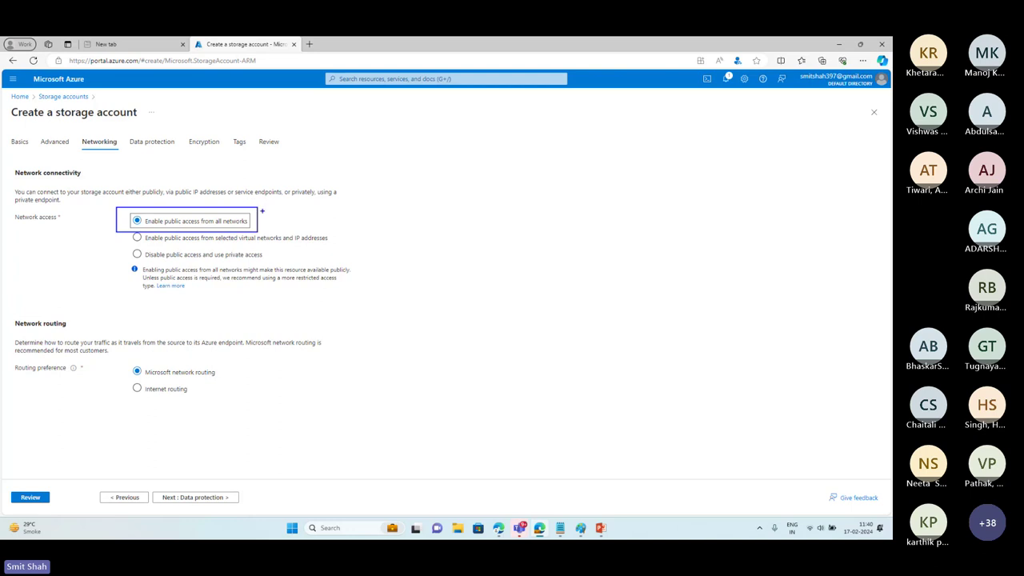
click(137, 238)
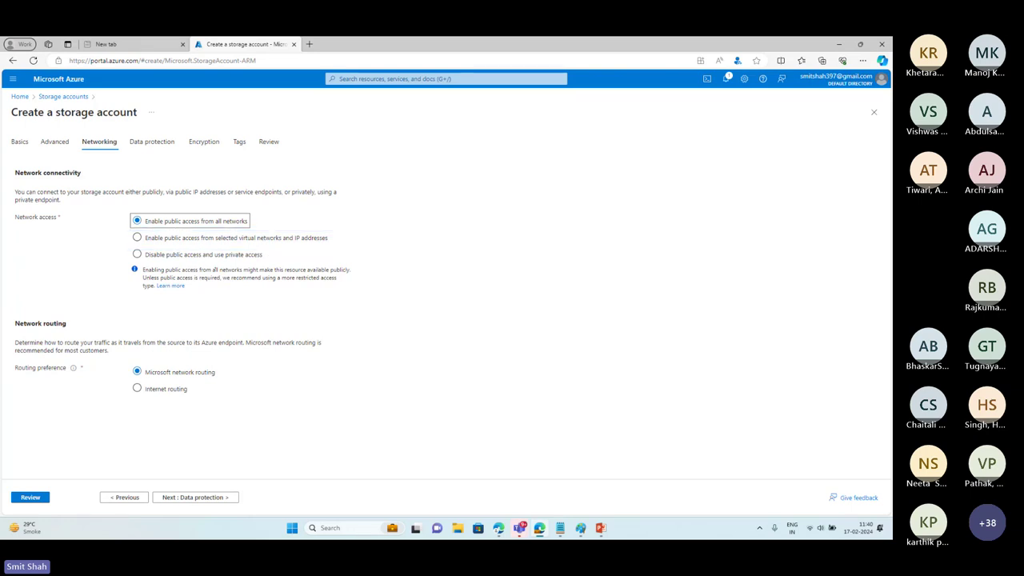
Box the network access options and select 'Disable public access and use private access'.
mouse_move(127, 213)
mouse_down()
mouse_move(164, 227)
mouse_move(256, 230)
mouse_up()
drag(124, 229, 350, 245)
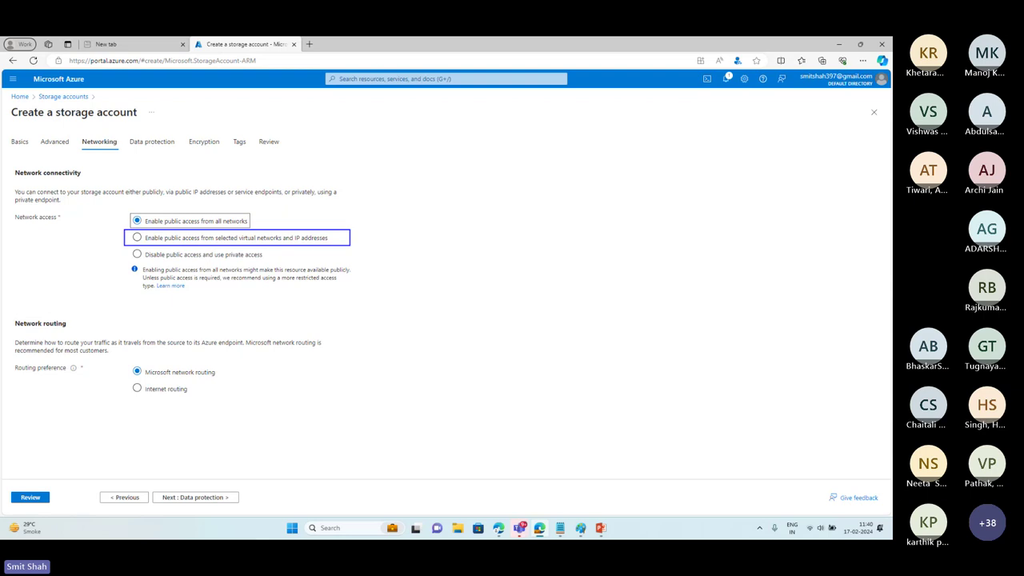
click(138, 238)
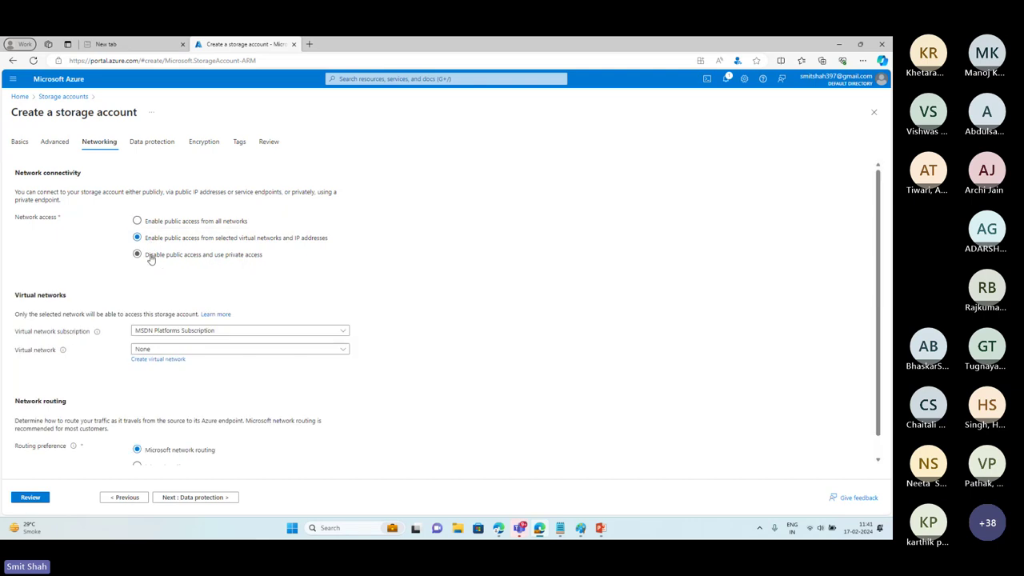
click(149, 256)
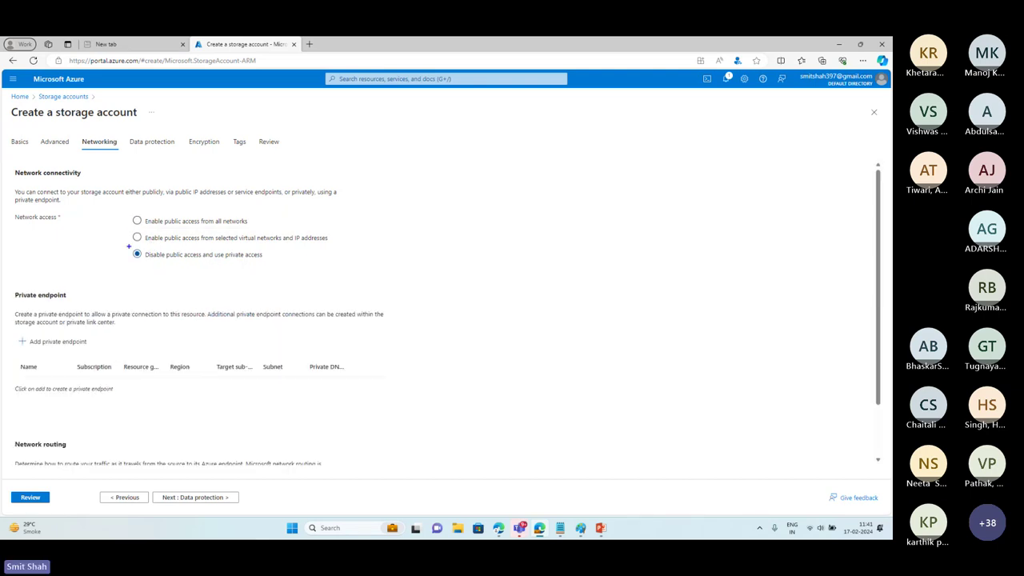
drag(128, 246, 273, 269)
Enable public access from all networks, keep Microsoft network routing, and outline both routing choices.
click(200, 224)
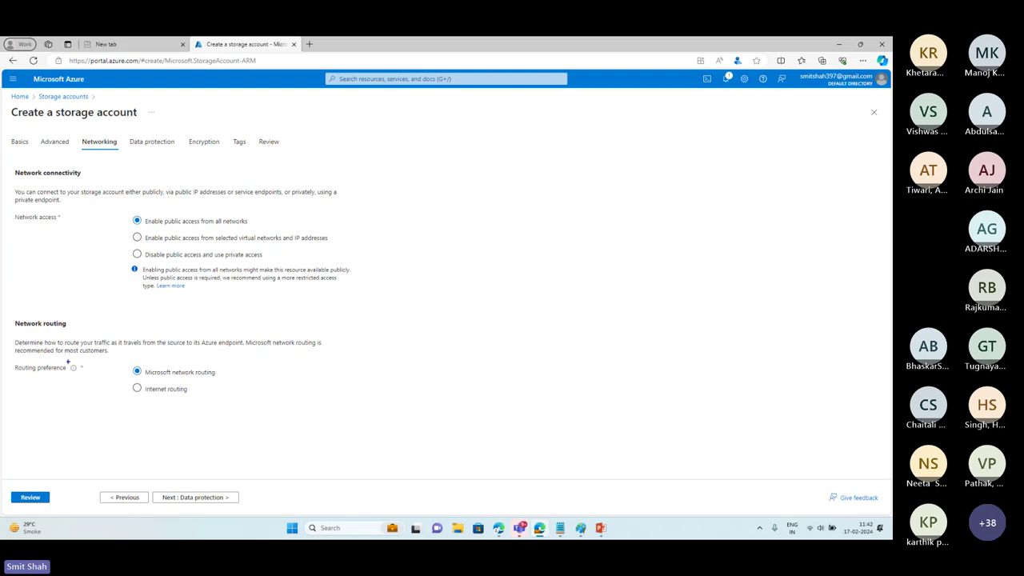
drag(12, 358, 226, 399)
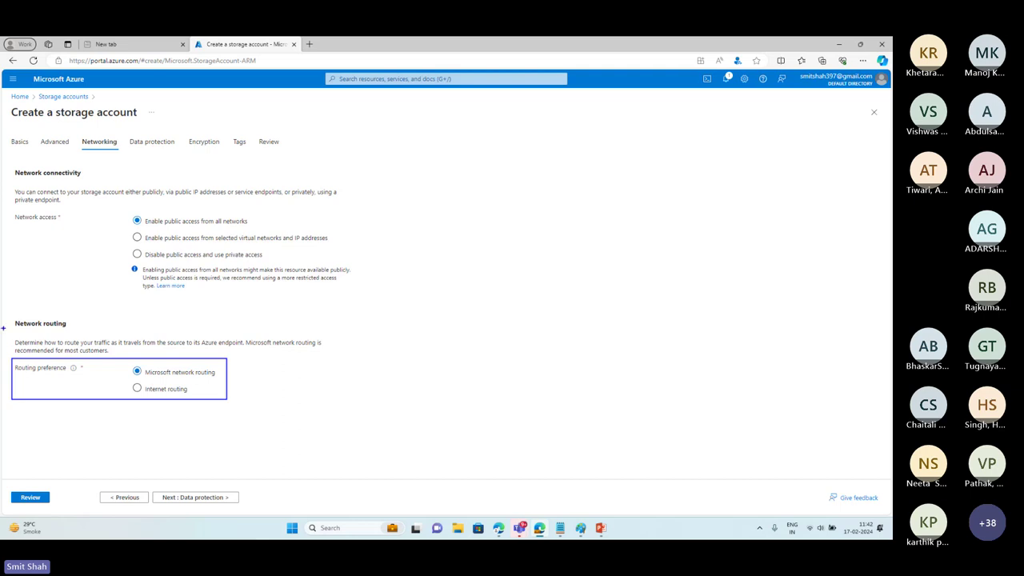
drag(125, 362, 237, 379)
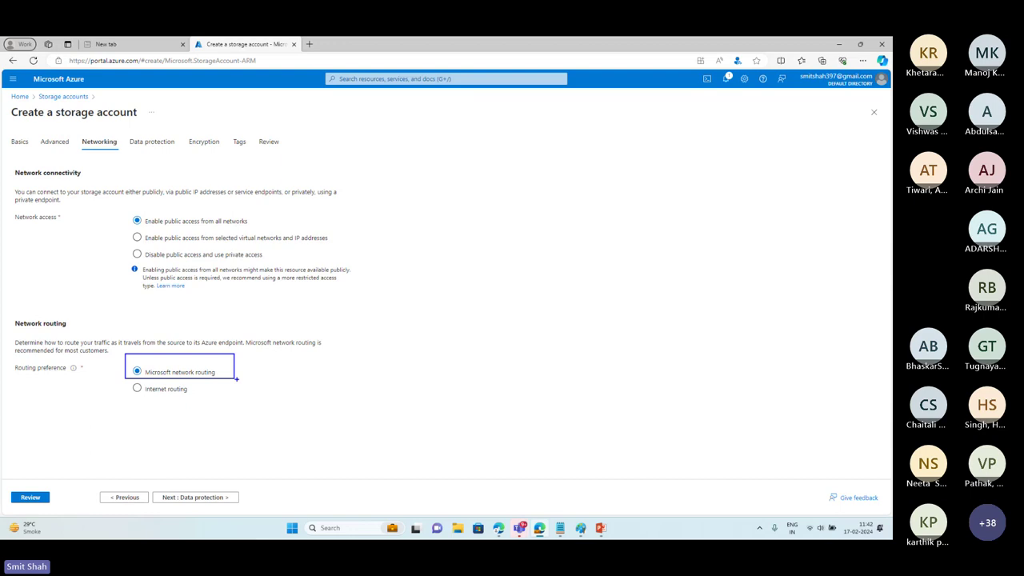
drag(122, 376, 202, 400)
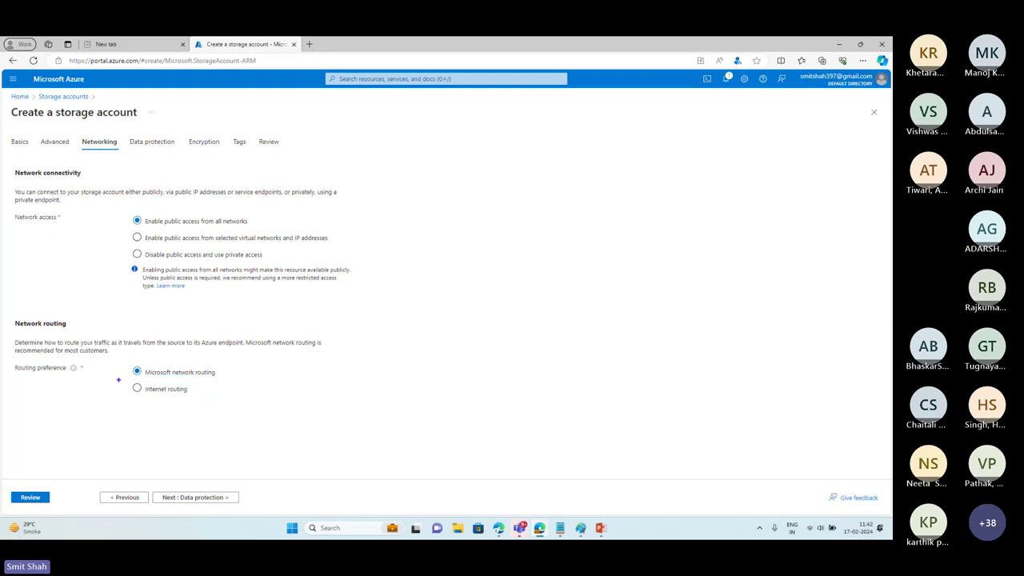
drag(120, 360, 233, 383)
drag(126, 378, 201, 403)
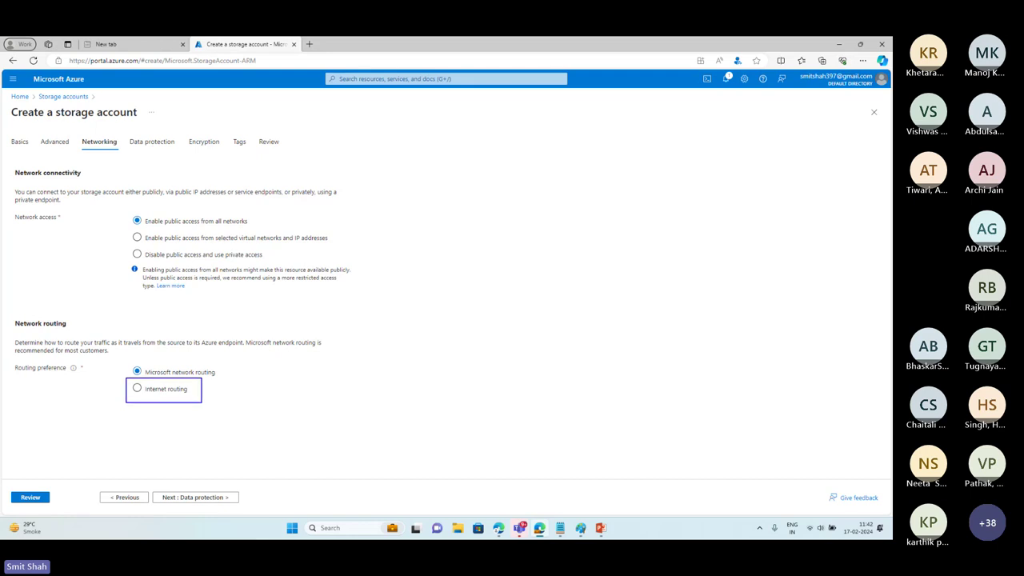
mouse_move(122, 359)
mouse_down()
mouse_move(206, 387)
mouse_move(233, 382)
mouse_up()
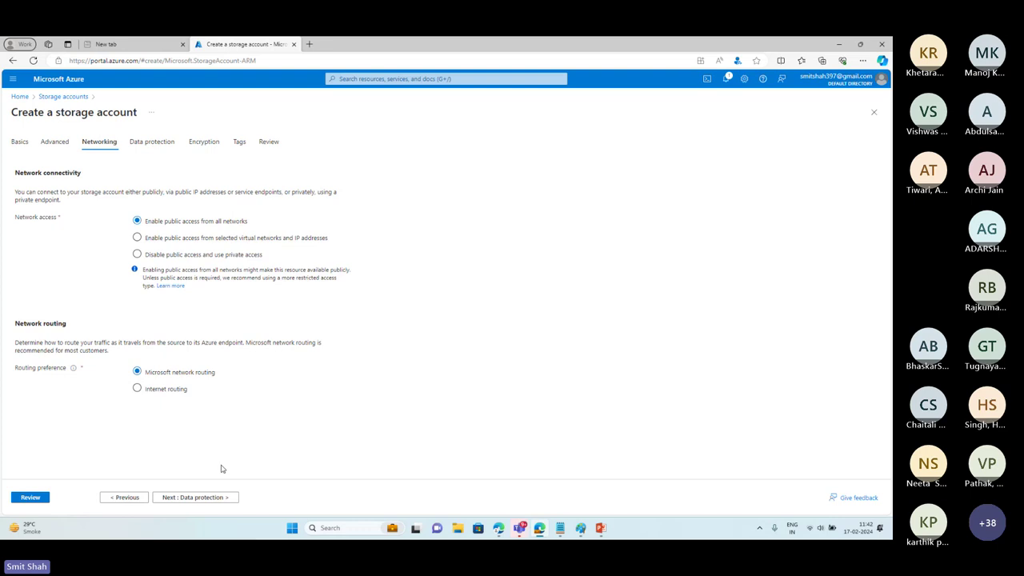
On Data protection, set deleted-blob retention to 5 days and highlight the blob and container soft delete options.
click(200, 498)
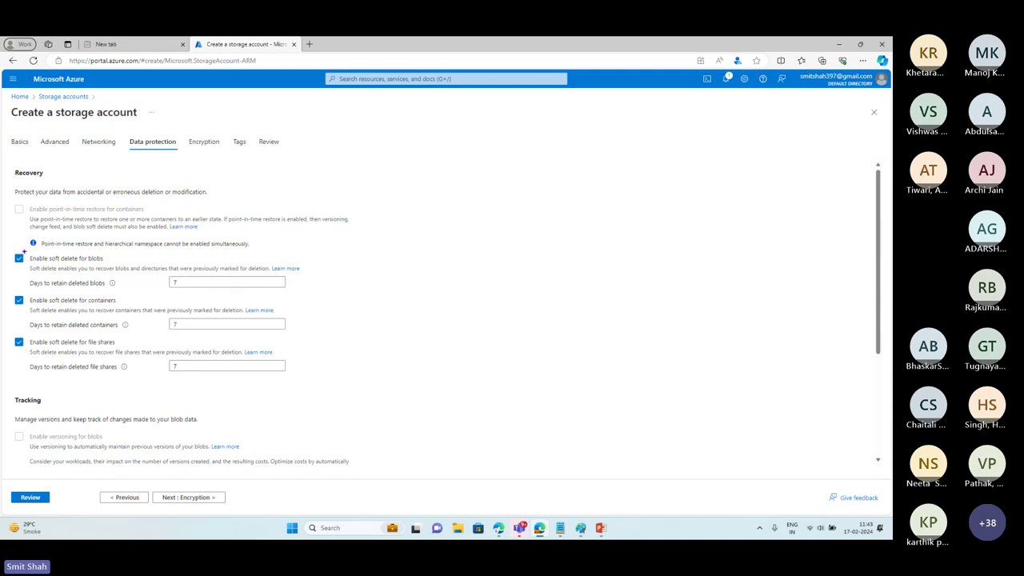
drag(24, 251, 323, 293)
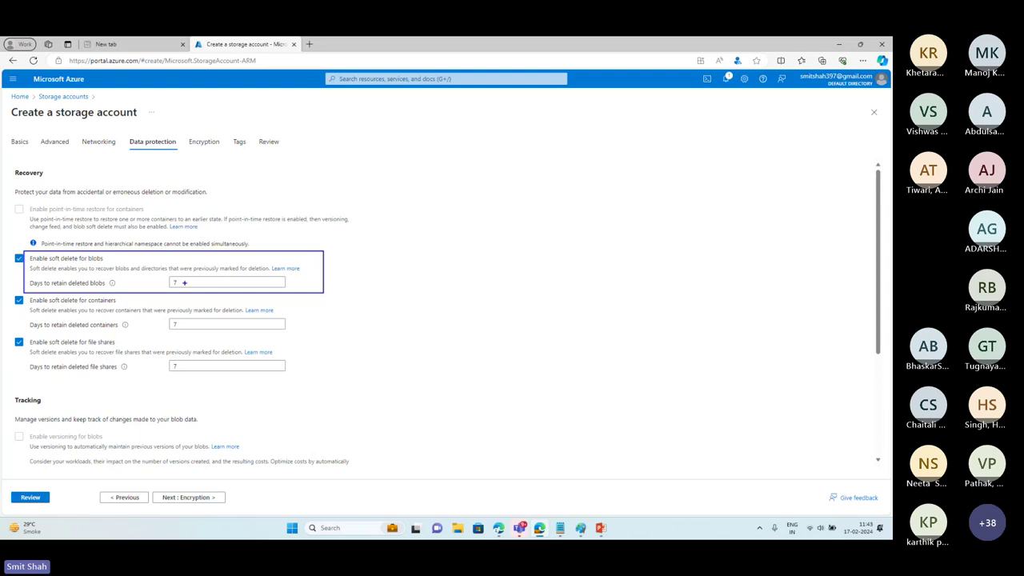
double_click(184, 282)
text(5)
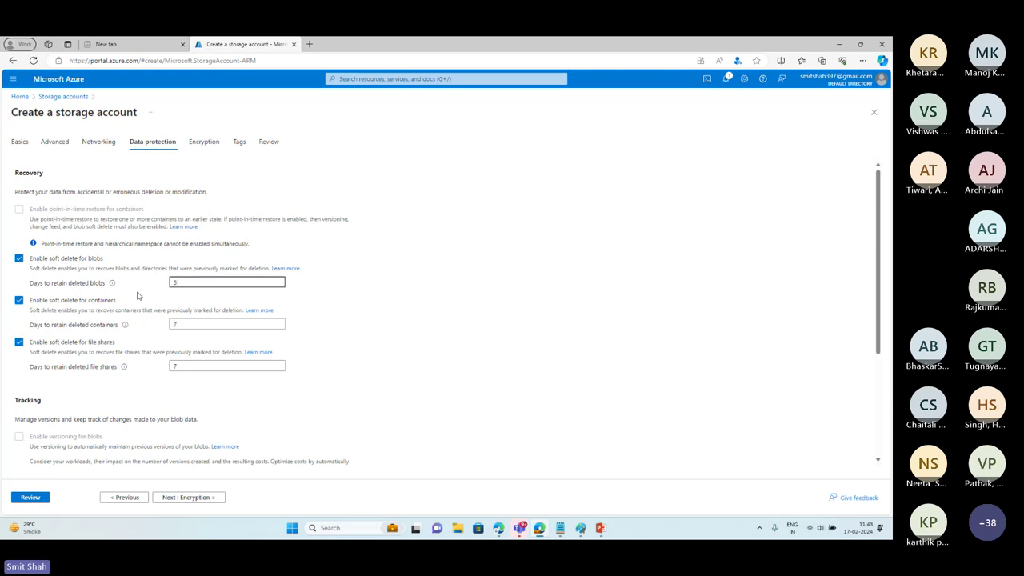
drag(27, 252, 320, 295)
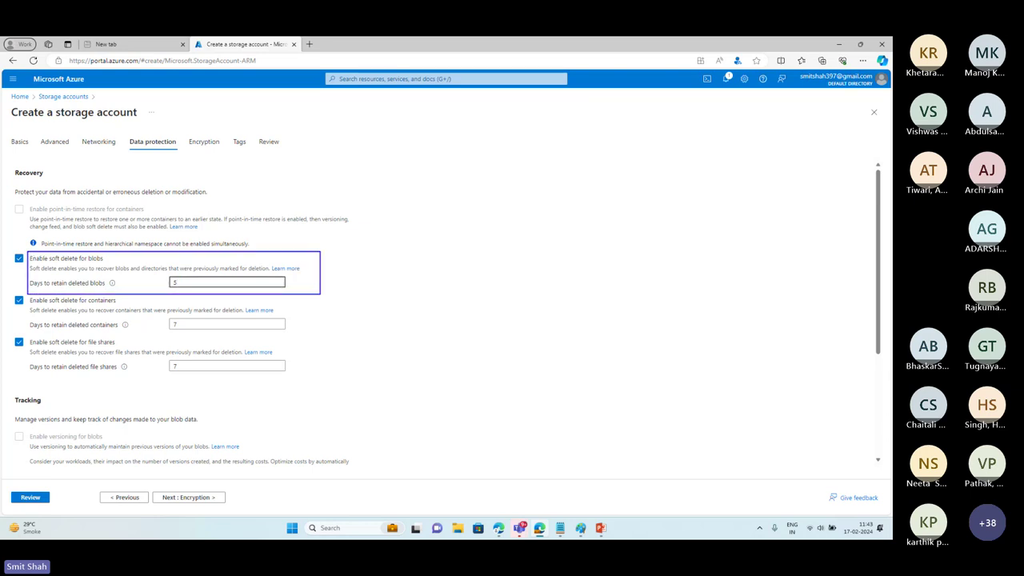
drag(30, 296, 316, 336)
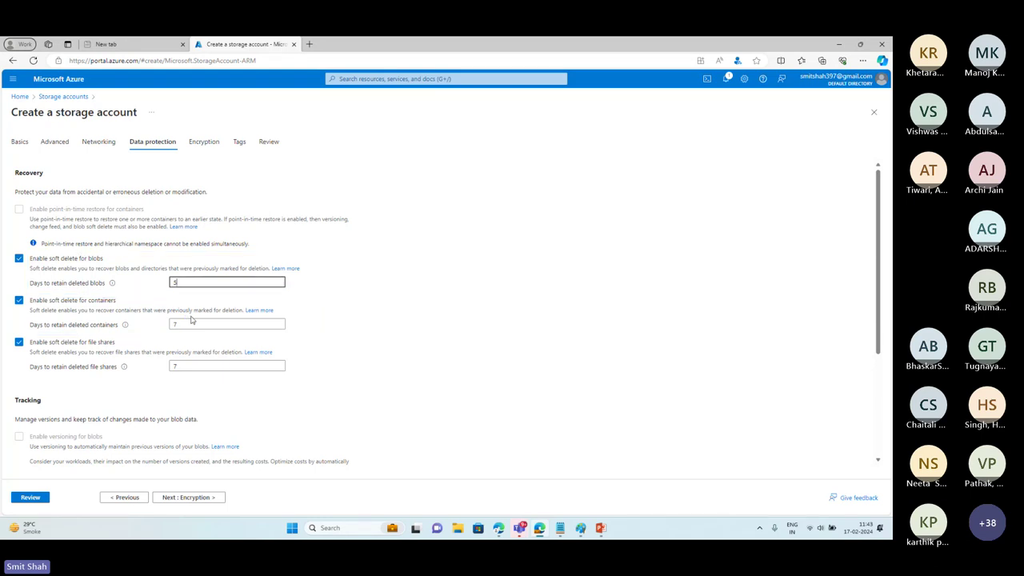
click(204, 144)
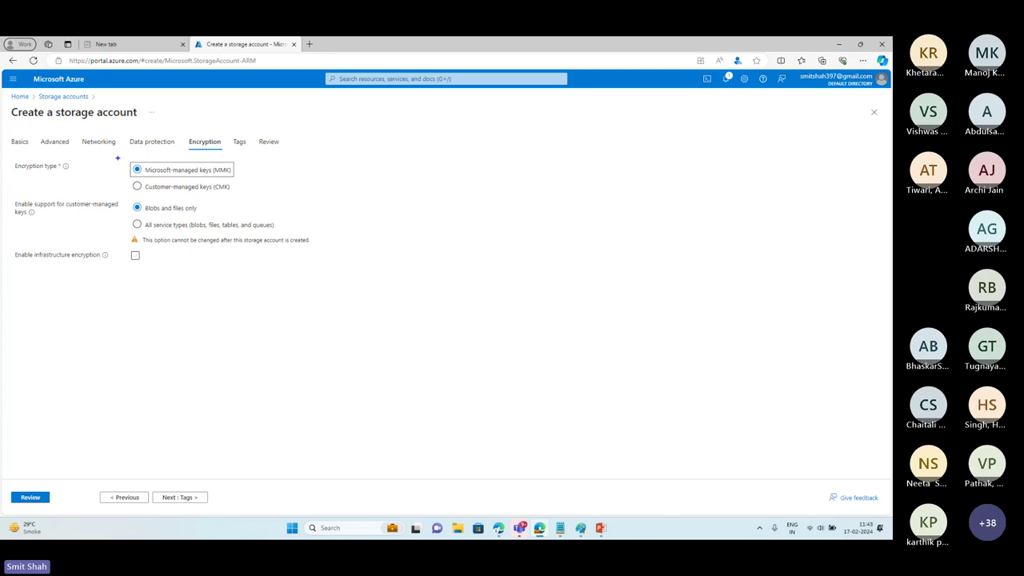
Outline the Microsoft-managed keys option and handwrite a 'Bank locker' note beside it.
drag(117, 158, 241, 180)
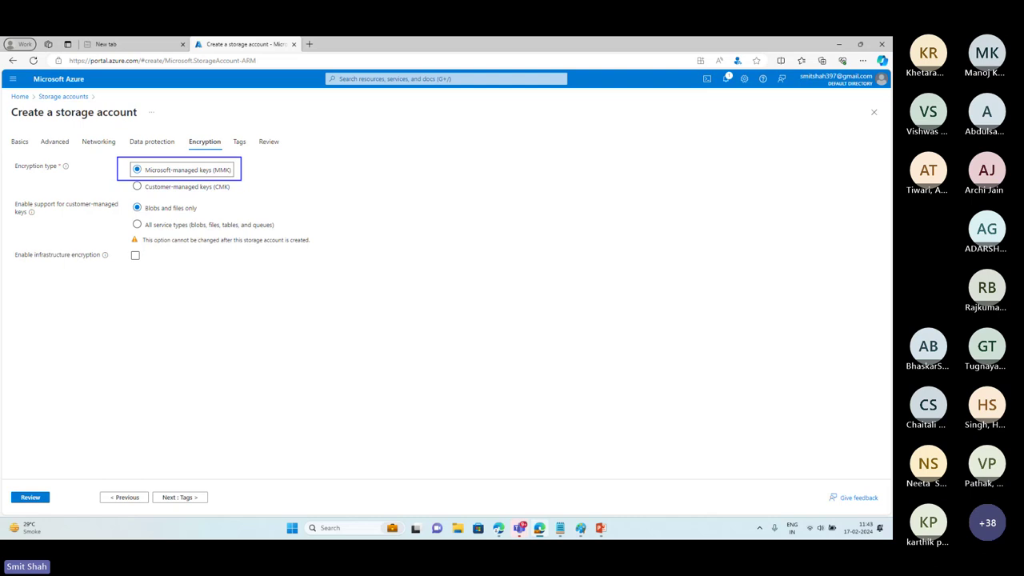
mouse_move(318, 165)
mouse_down()
mouse_move(352, 179)
mouse_move(360, 168)
mouse_move(376, 183)
mouse_move(482, 157)
mouse_up()
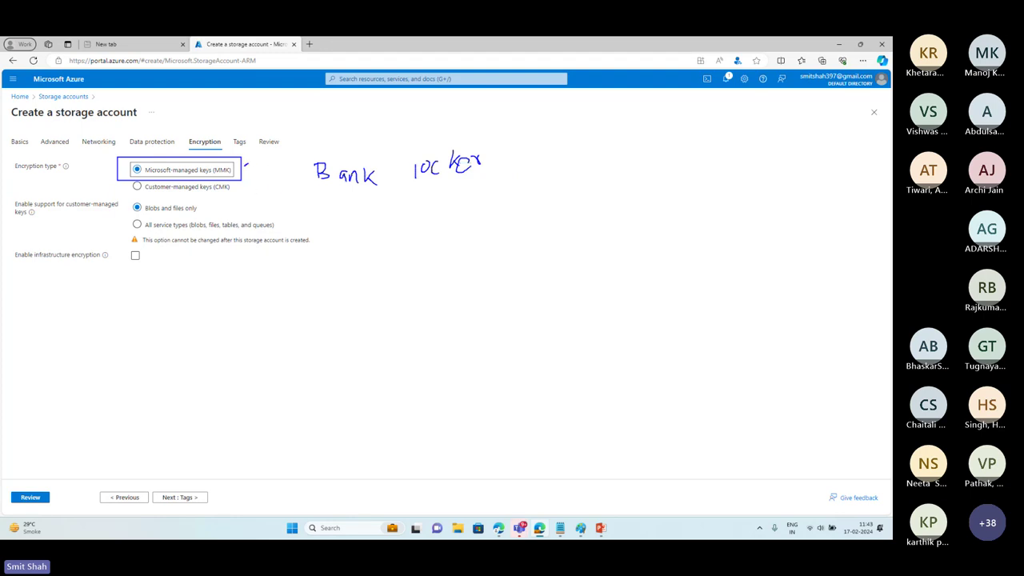
mouse_move(249, 162)
mouse_down()
mouse_move(256, 172)
mouse_move(306, 166)
mouse_up()
key(Escape)
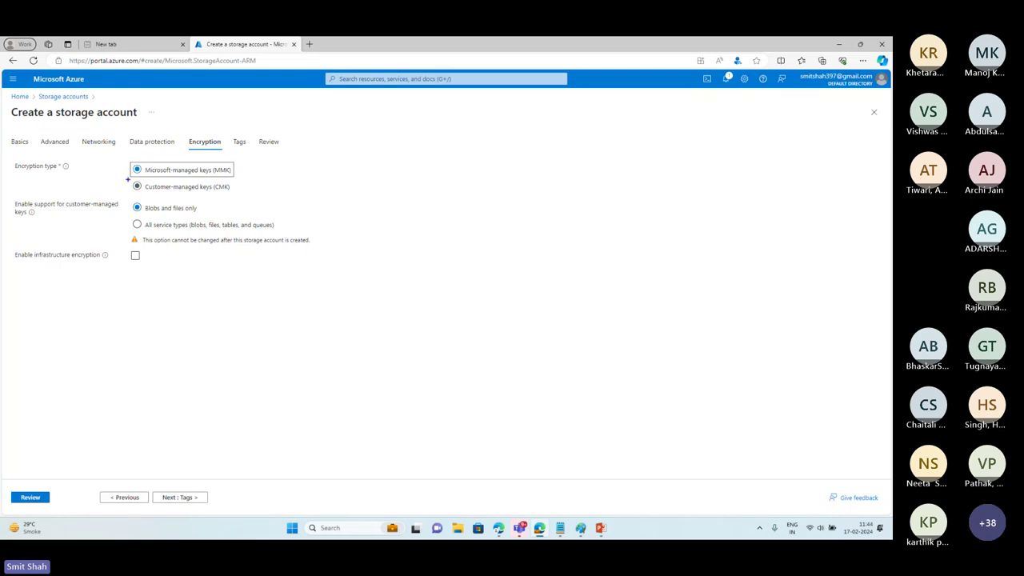
mouse_move(126, 178)
mouse_down()
mouse_move(186, 196)
mouse_move(244, 196)
mouse_up()
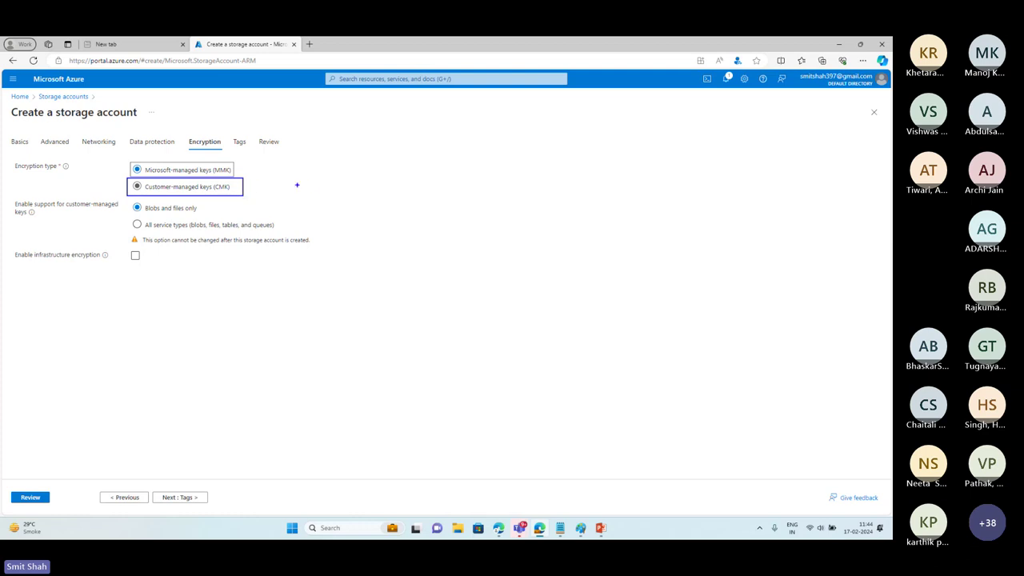
mouse_move(272, 181)
mouse_down()
mouse_move(272, 192)
mouse_move(307, 187)
mouse_up()
mouse_move(325, 177)
mouse_down()
mouse_move(325, 190)
mouse_move(332, 180)
mouse_move(357, 189)
mouse_move(388, 170)
mouse_move(428, 187)
mouse_move(509, 187)
mouse_up()
key(ctrl+z)
key(ctrl+z)
key(ctrl+z)
key(ctrl+z)
key(ctrl+z)
drag(513, 182, 528, 188)
drag(530, 185, 549, 173)
drag(545, 172, 547, 187)
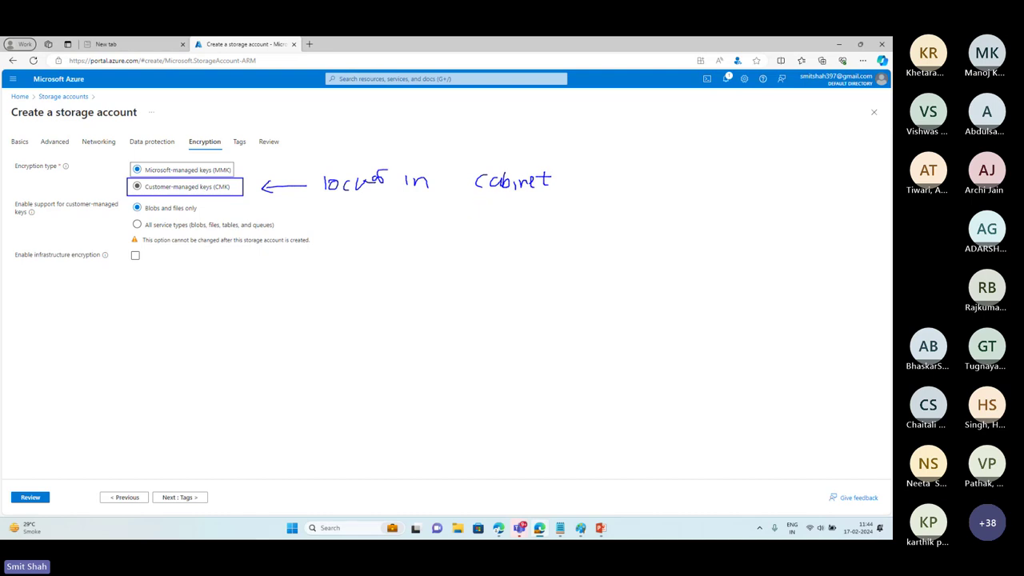
key(Escape)
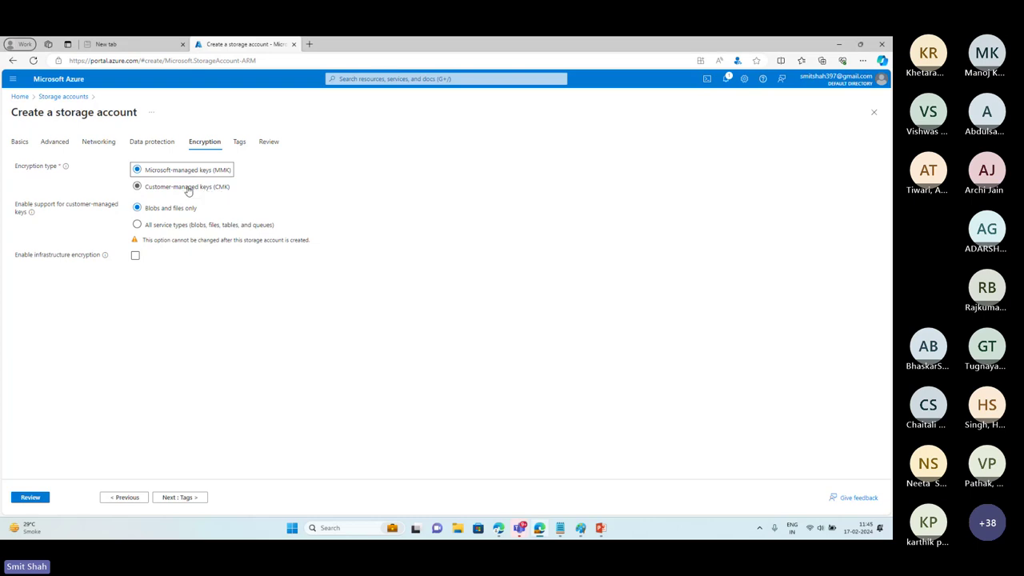
Switch to customer-managed keys and back to Microsoft-managed keys, then annotate the key support choices.
click(188, 190)
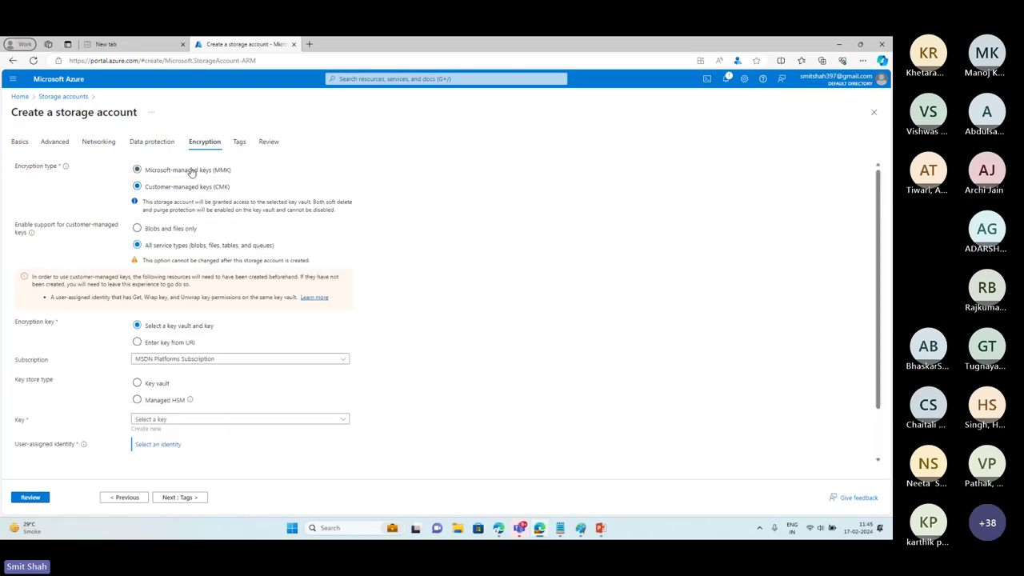
click(190, 171)
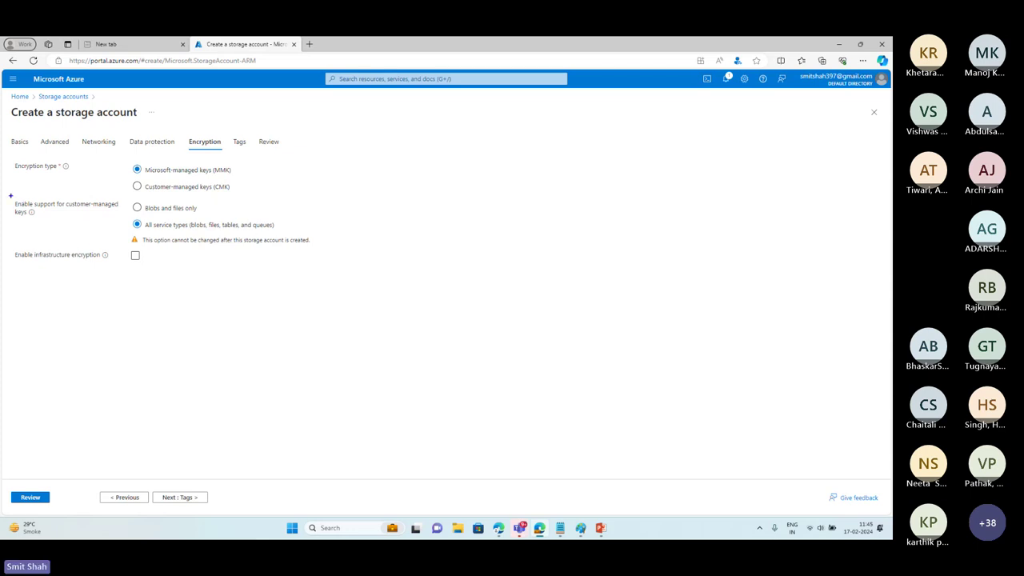
drag(11, 195, 336, 250)
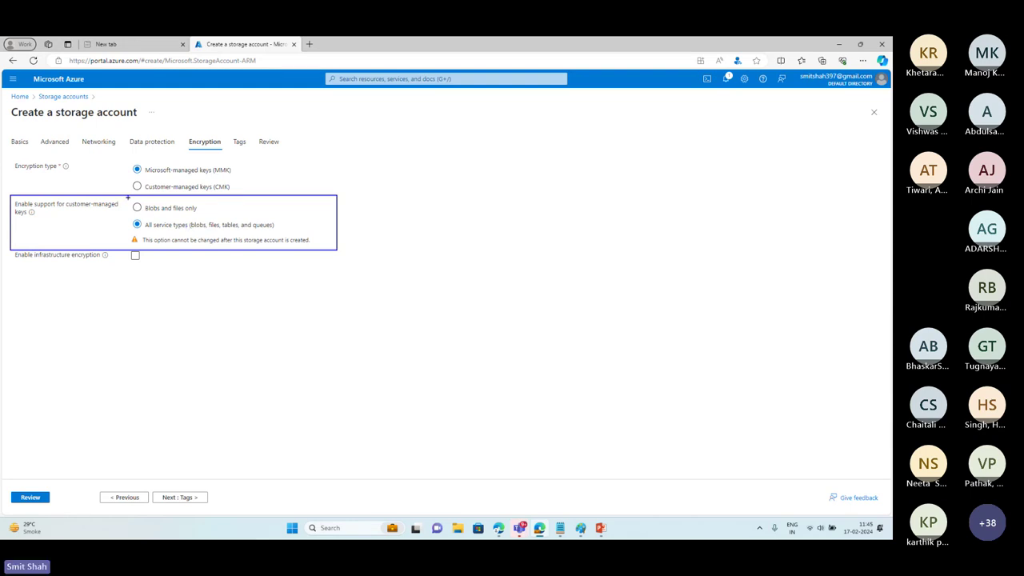
drag(127, 196, 211, 218)
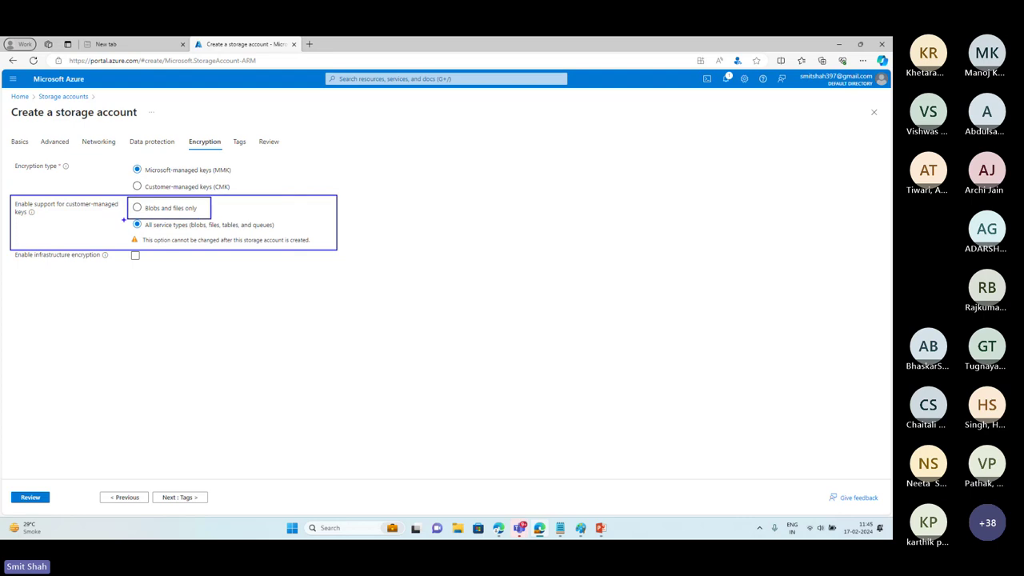
drag(123, 218, 287, 234)
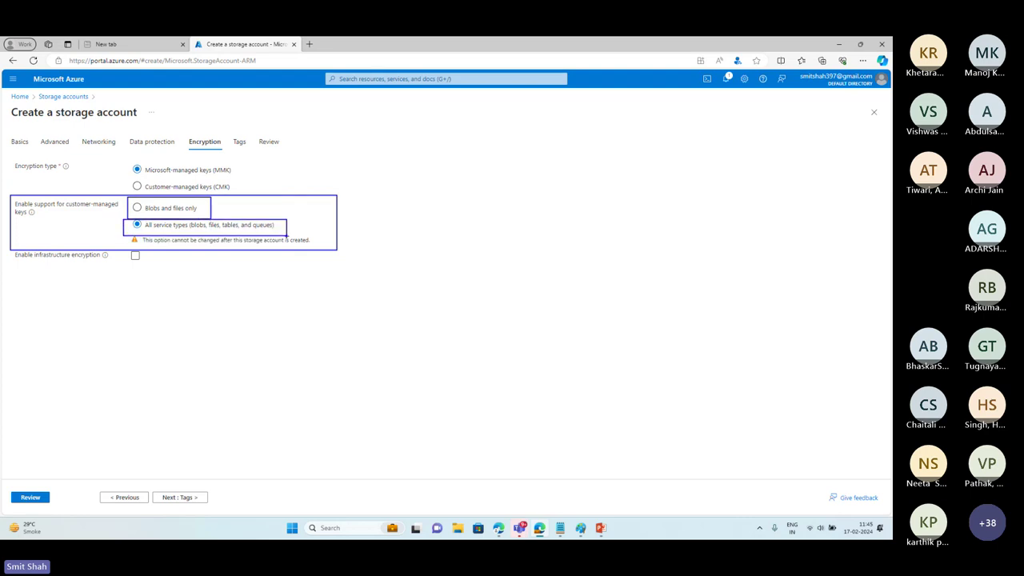
key(e)
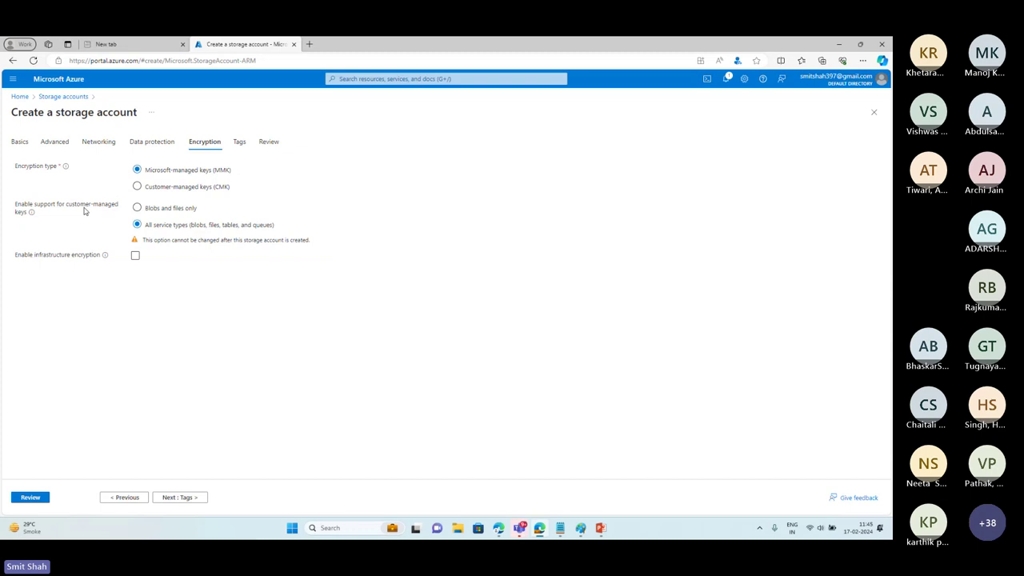
mouse_move(13, 193)
mouse_down()
mouse_move(110, 243)
mouse_move(348, 259)
mouse_move(361, 247)
mouse_up()
key(e)
On the Tags step, handwrite a 'Sticky notes' note with a brand example, then erase it.
click(185, 497)
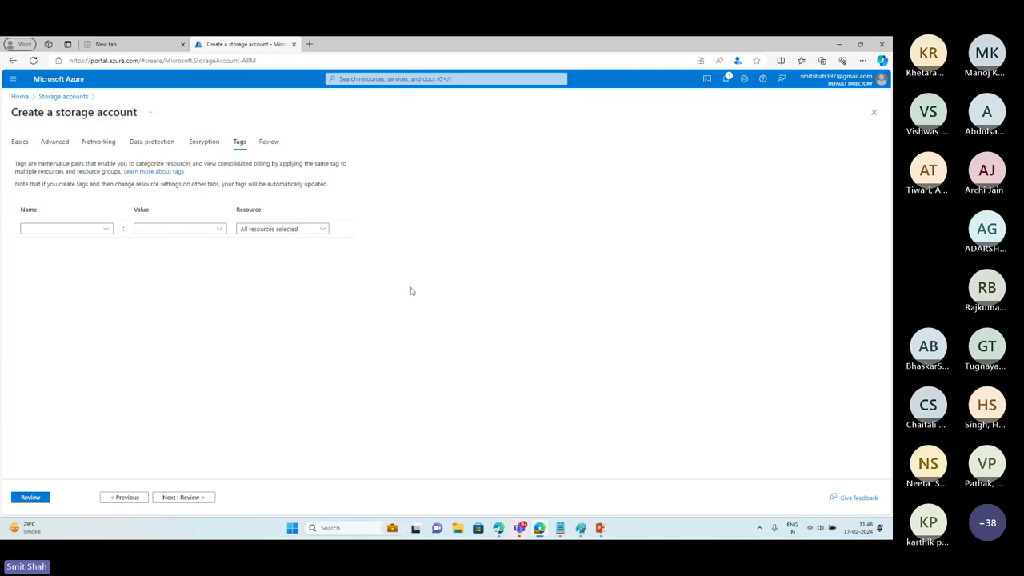
drag(432, 277, 416, 294)
mouse_move(447, 280)
mouse_down()
mouse_move(449, 296)
mouse_move(456, 285)
mouse_up()
drag(459, 288, 480, 296)
mouse_move(490, 283)
mouse_down()
mouse_move(507, 293)
mouse_move(502, 304)
mouse_move(547, 296)
mouse_up()
mouse_move(547, 291)
mouse_down()
mouse_move(564, 302)
mouse_move(572, 286)
mouse_move(583, 295)
mouse_up()
drag(576, 284, 589, 284)
drag(590, 288, 600, 290)
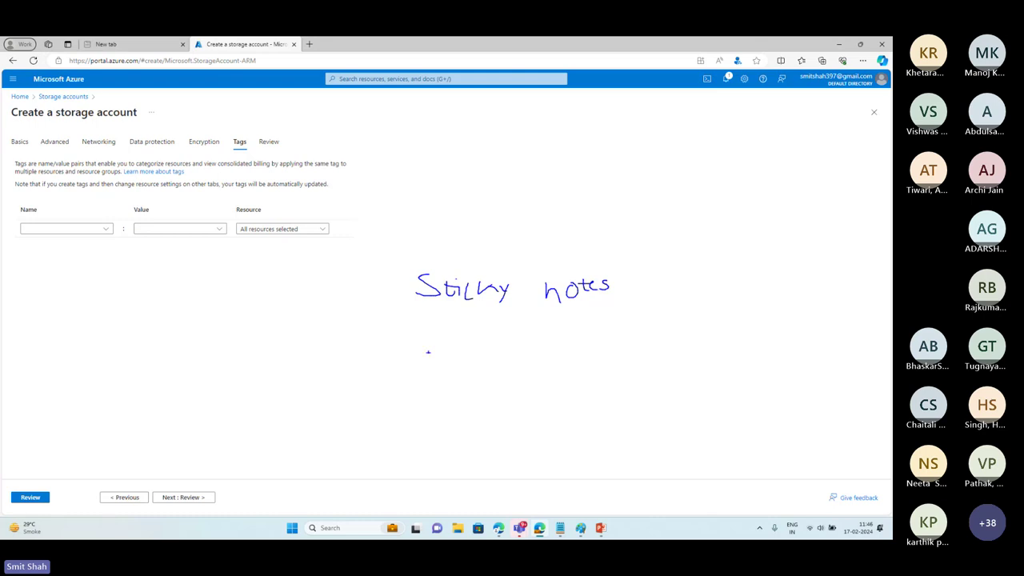
mouse_move(445, 380)
mouse_down()
mouse_move(457, 396)
mouse_move(468, 386)
mouse_move(502, 403)
mouse_move(562, 399)
mouse_move(612, 409)
mouse_up()
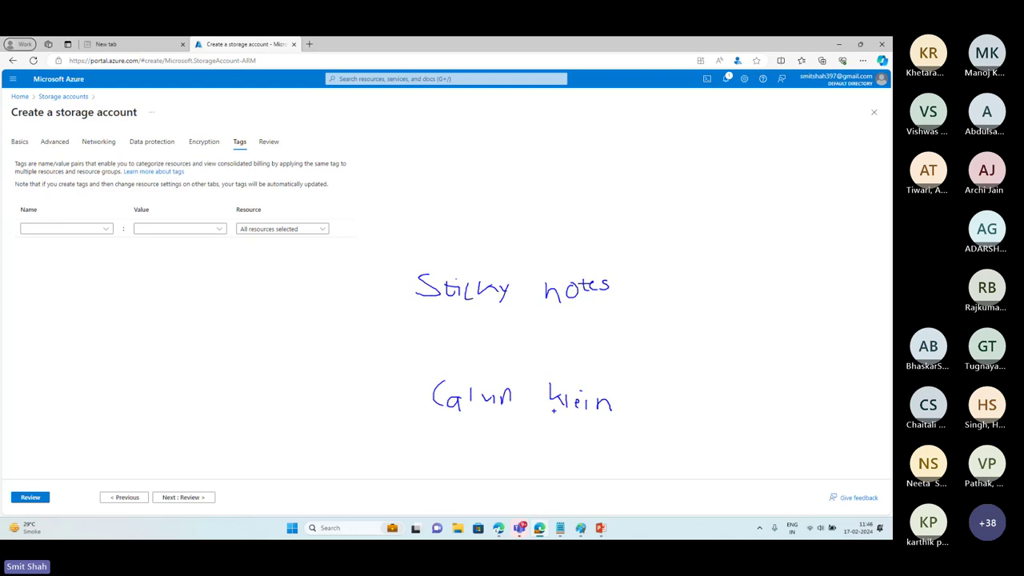
key(Escape)
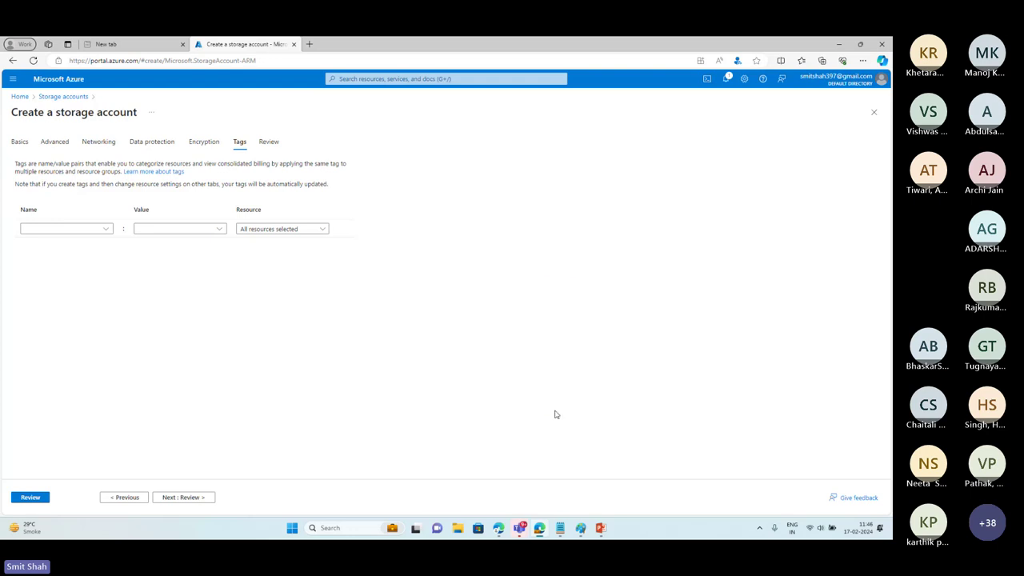
Handwrite the number 100 on screen, then clear the ink.
key(ctrl+2)
drag(496, 306, 497, 345)
mouse_move(521, 318)
mouse_down()
mouse_move(516, 349)
mouse_move(528, 320)
mouse_up()
drag(549, 320, 542, 336)
mouse_move(614, 333)
mouse_down()
mouse_move(640, 349)
mouse_move(670, 348)
mouse_up()
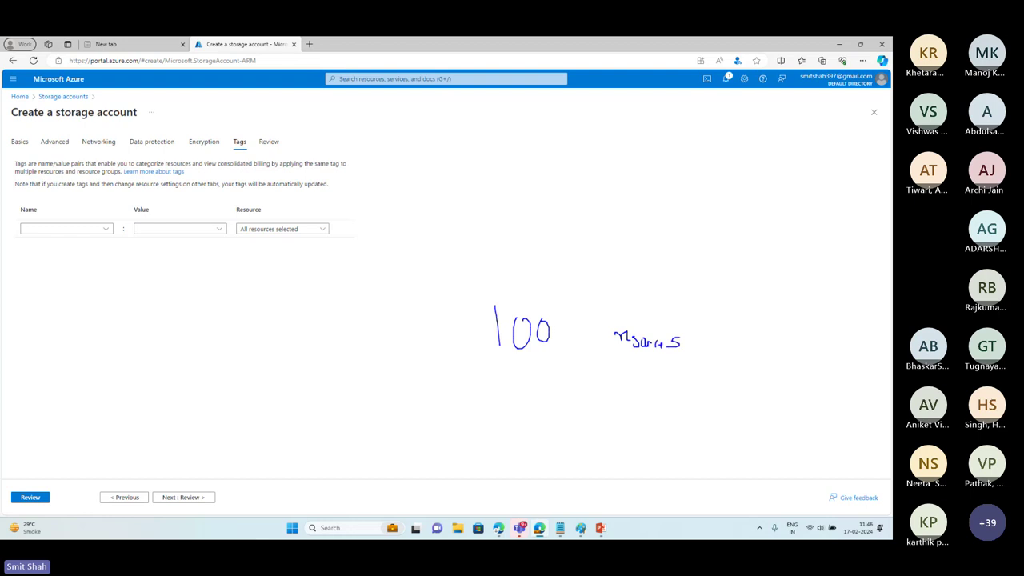
key(Escape)
Add a tag named 'development' with the value 'webinar'.
click(71, 230)
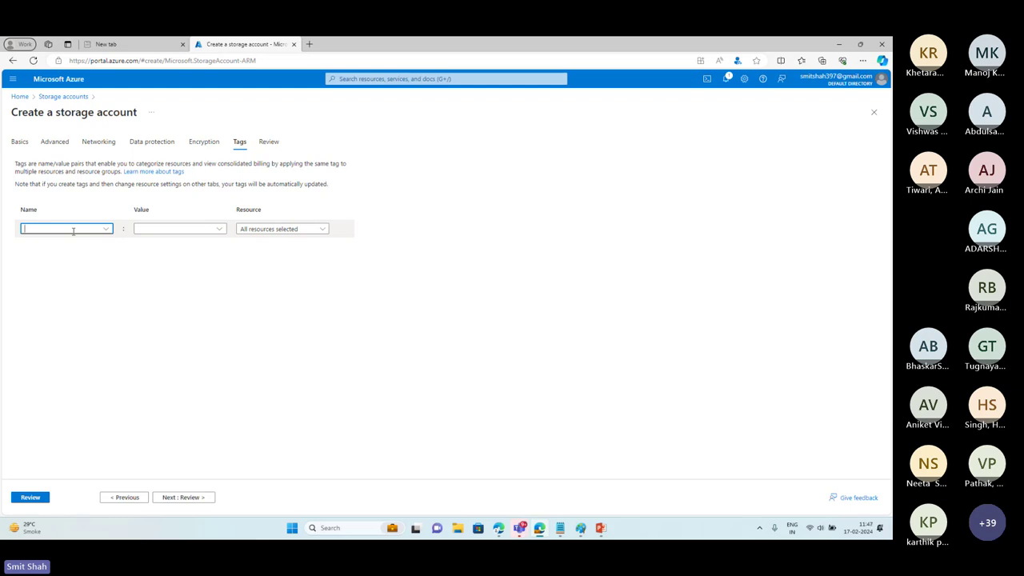
text(e)
key(BackSpace)
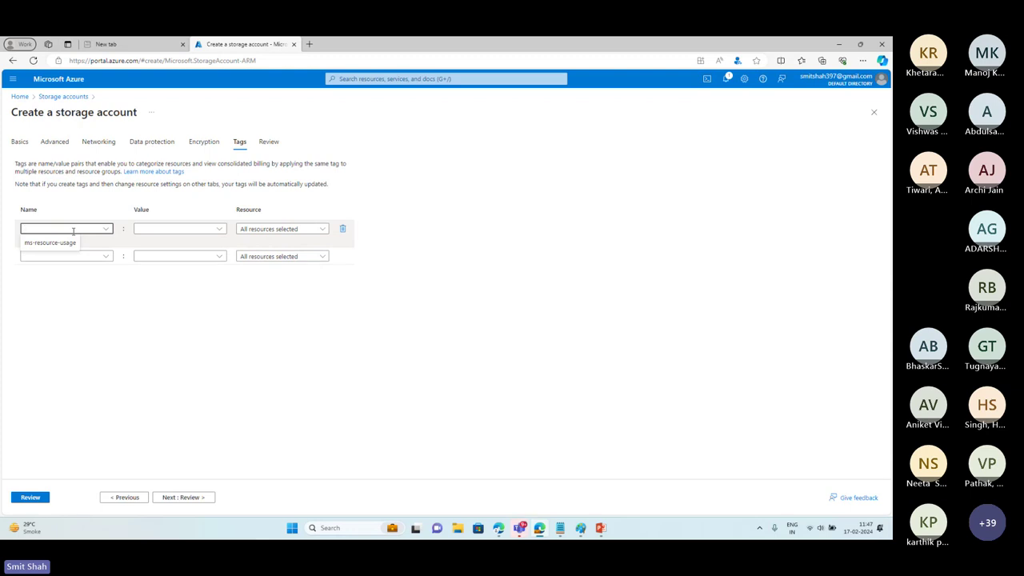
text(devlop)
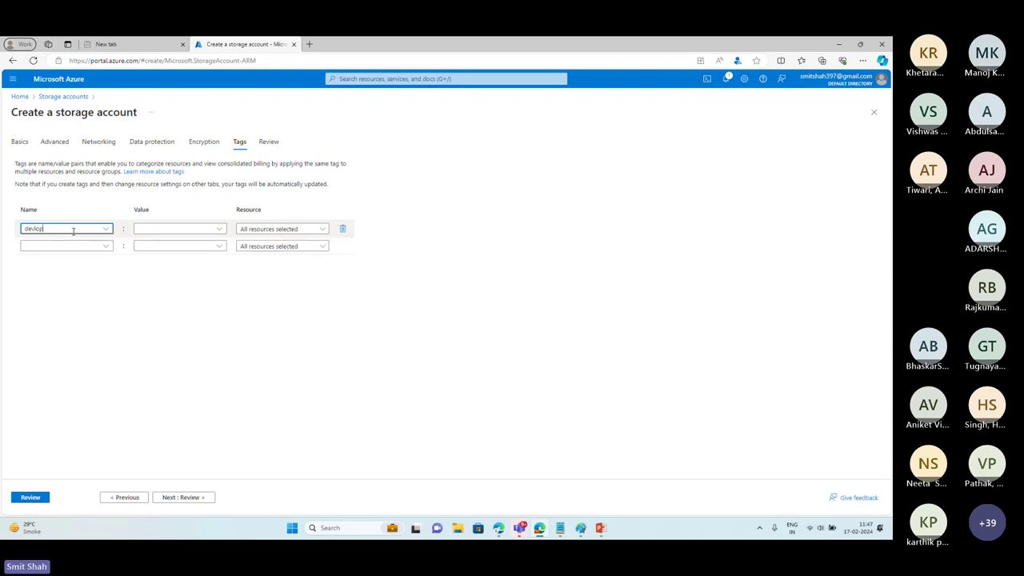
key(BackSpace)
key(BackSpace)
key(BackSpace)
text(elopment)
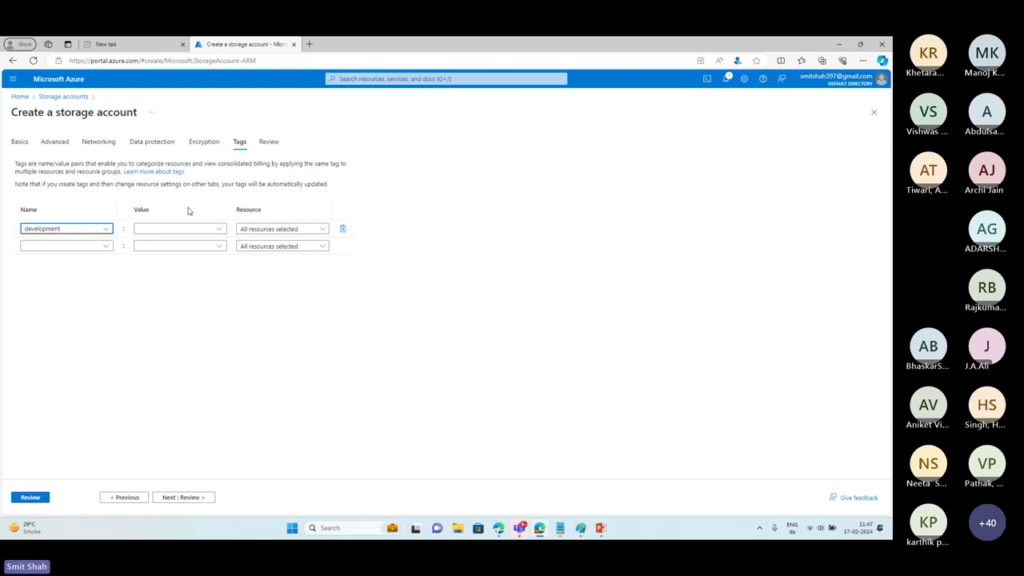
click(162, 227)
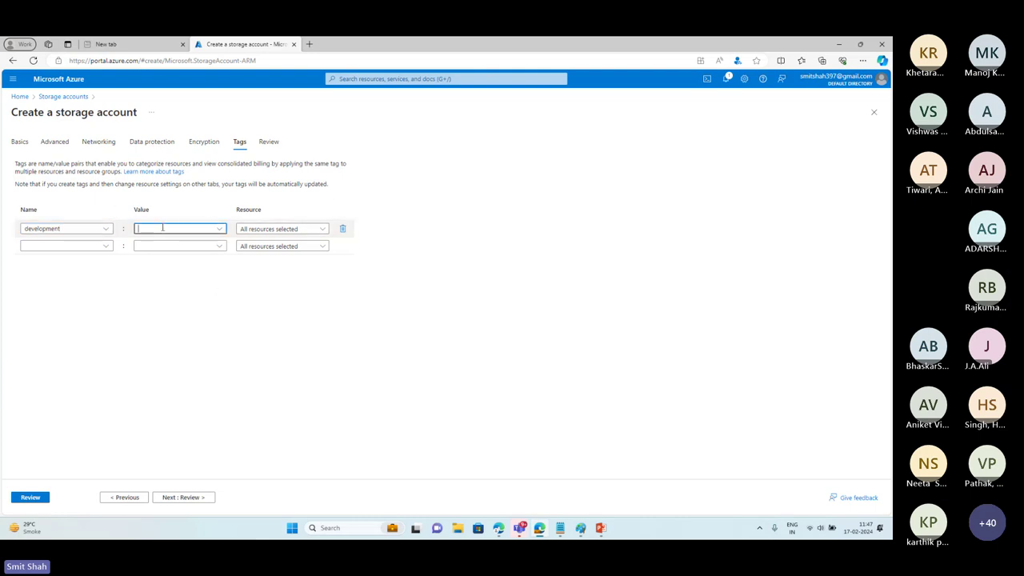
text(webinar)
Delete the development : webinar tag so no tags remain.
drag(162, 229, 128, 231)
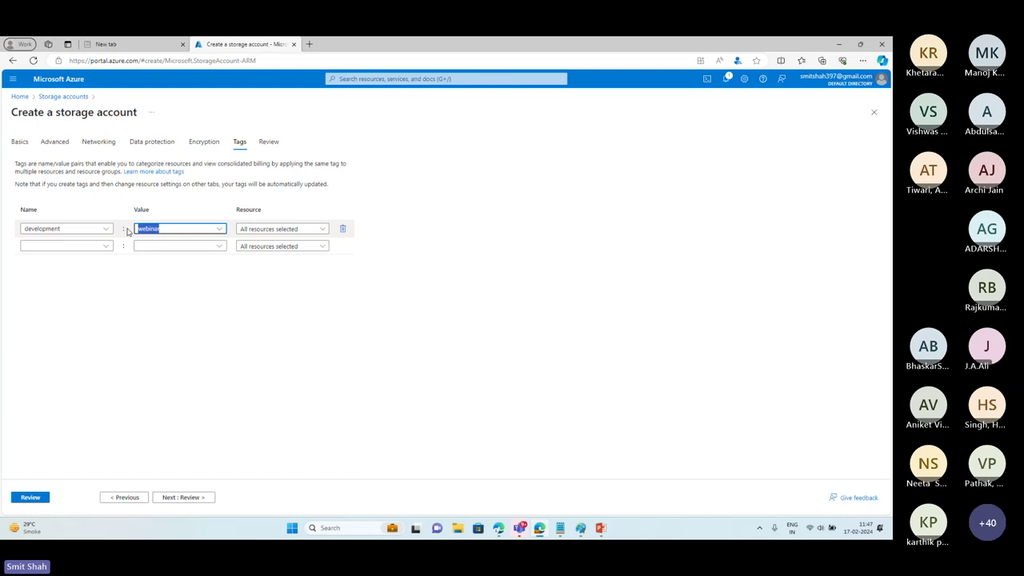
double_click(76, 228)
click(74, 228)
double_click(74, 228)
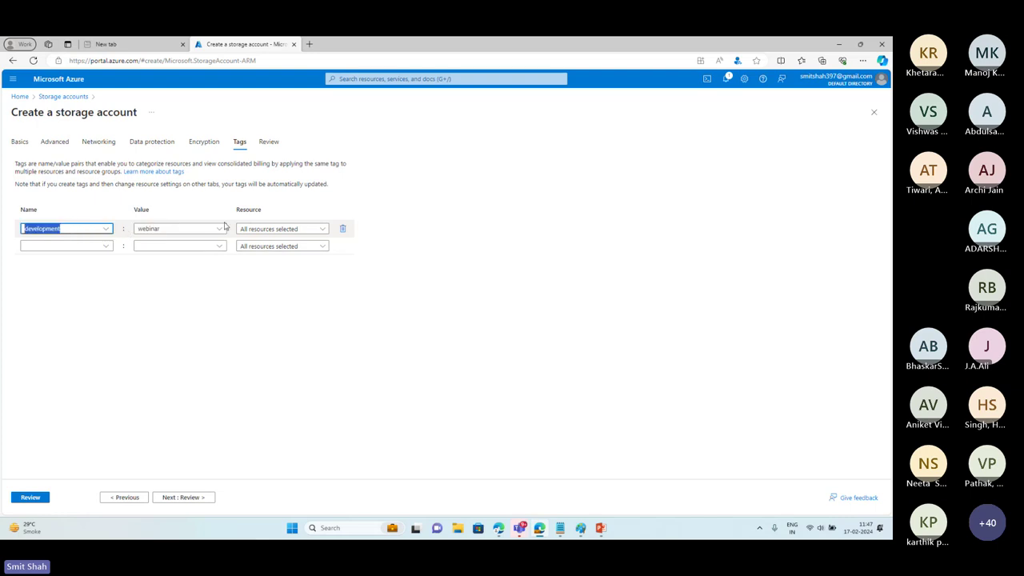
click(341, 230)
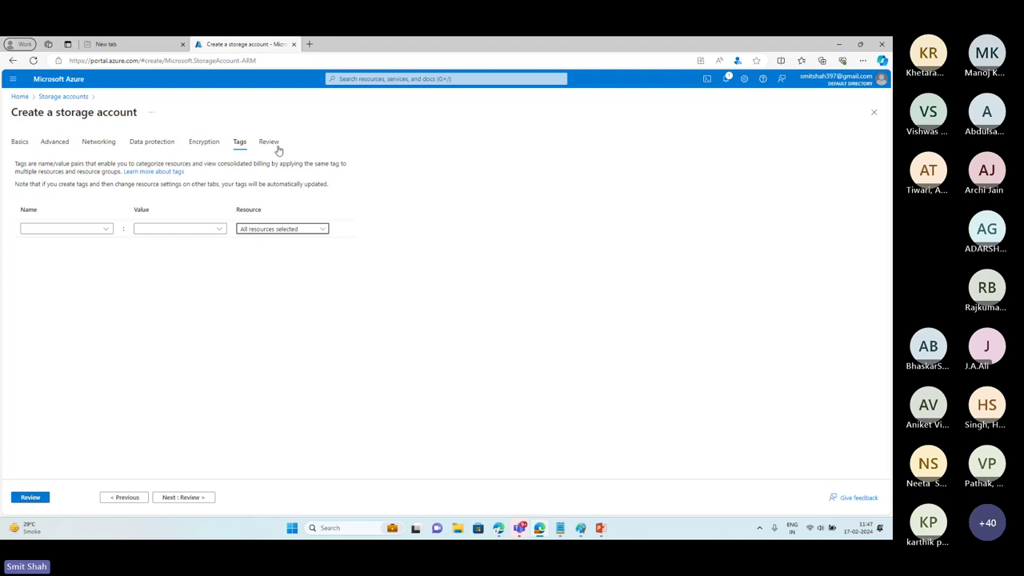
Scroll through the testwebinarstorage review summary and frame the Create button for viewers.
click(184, 498)
scroll(240, 326, down, 5)
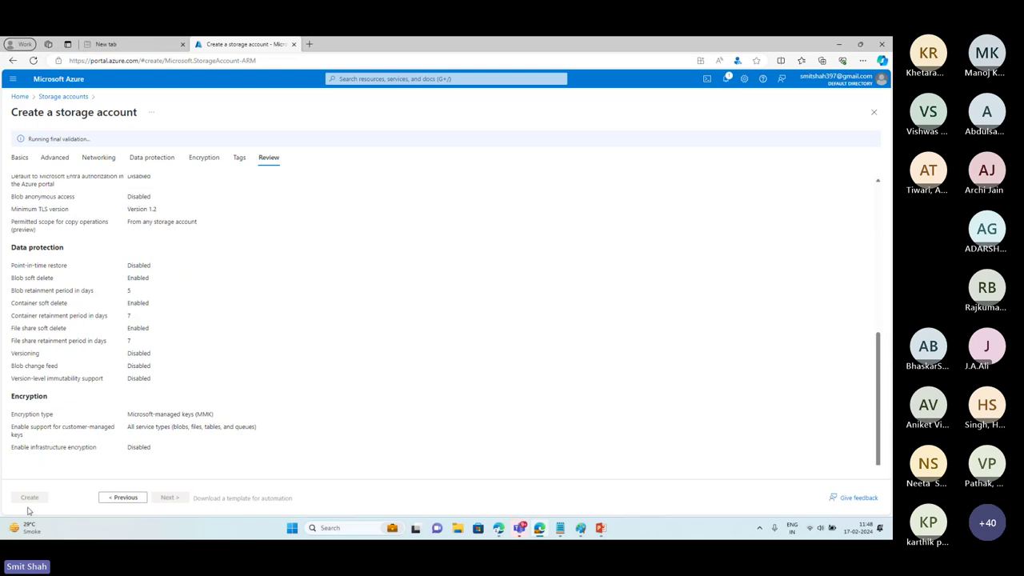
click(12, 484)
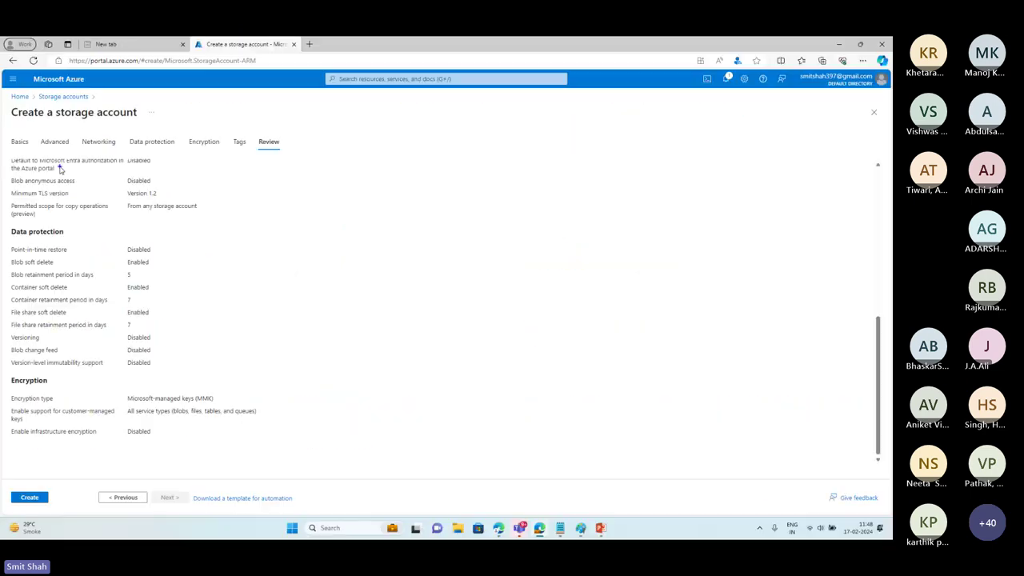
scroll(80, 220, up, 6)
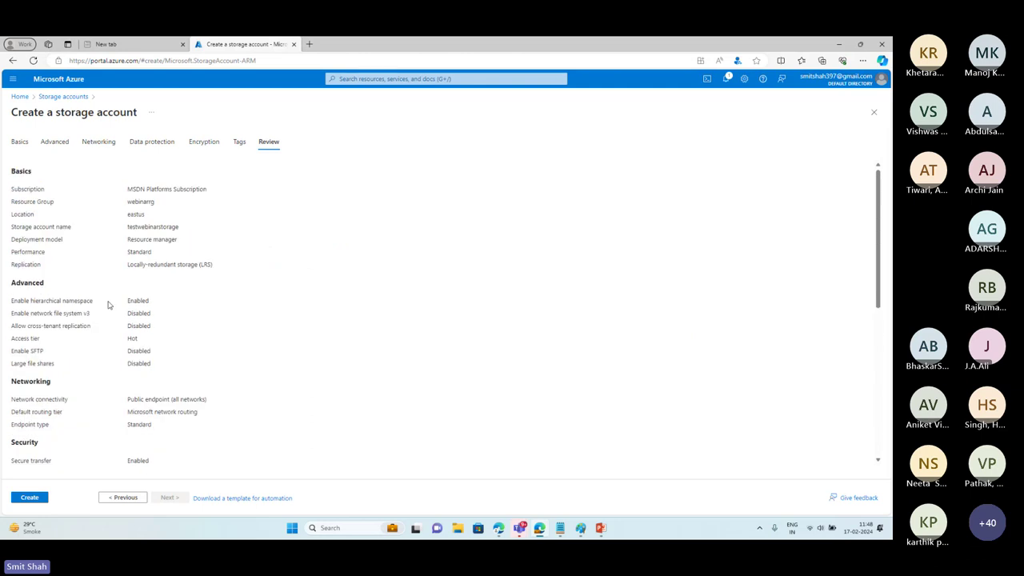
click(35, 500)
drag(10, 174, 172, 474)
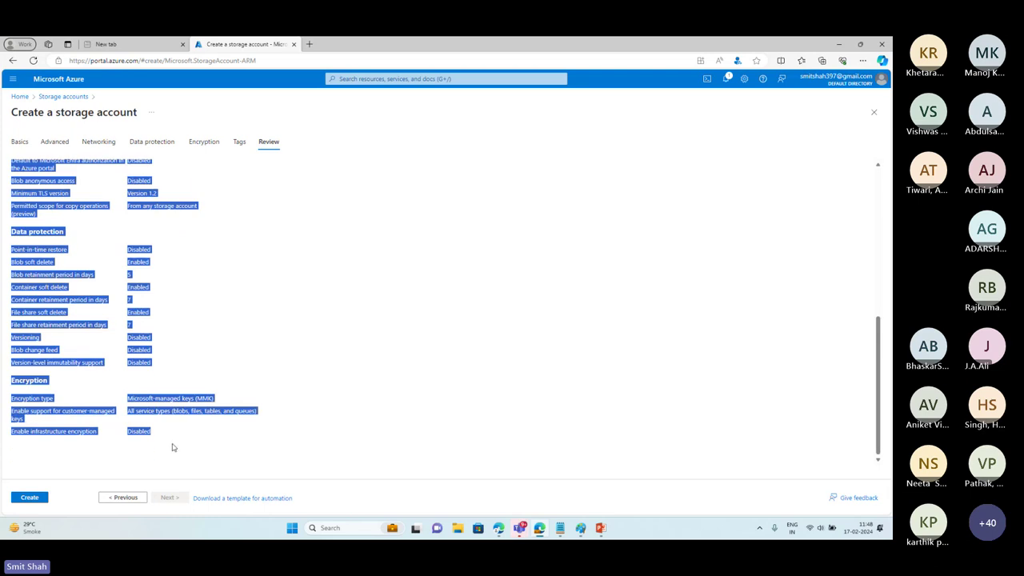
click(170, 302)
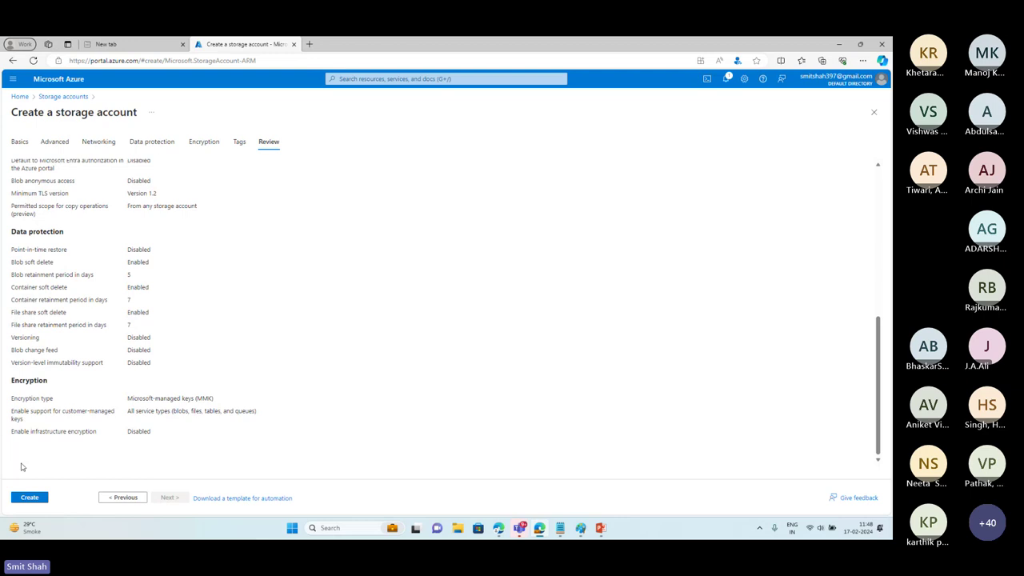
mouse_move(14, 484)
mouse_down()
mouse_move(24, 501)
mouse_move(56, 509)
mouse_up()
key(Escape)
scroll(94, 309, up, 5)
scroll(96, 304, down, 5)
Submit the storage account, then present PowerPoint slide 19 and circle Customer.csv before exiting.
click(28, 497)
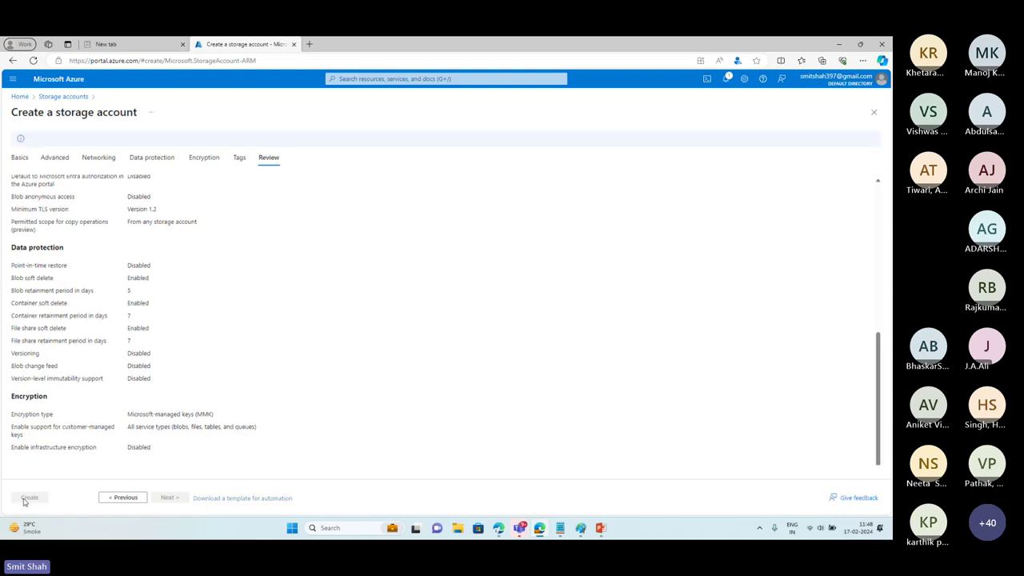
click(601, 528)
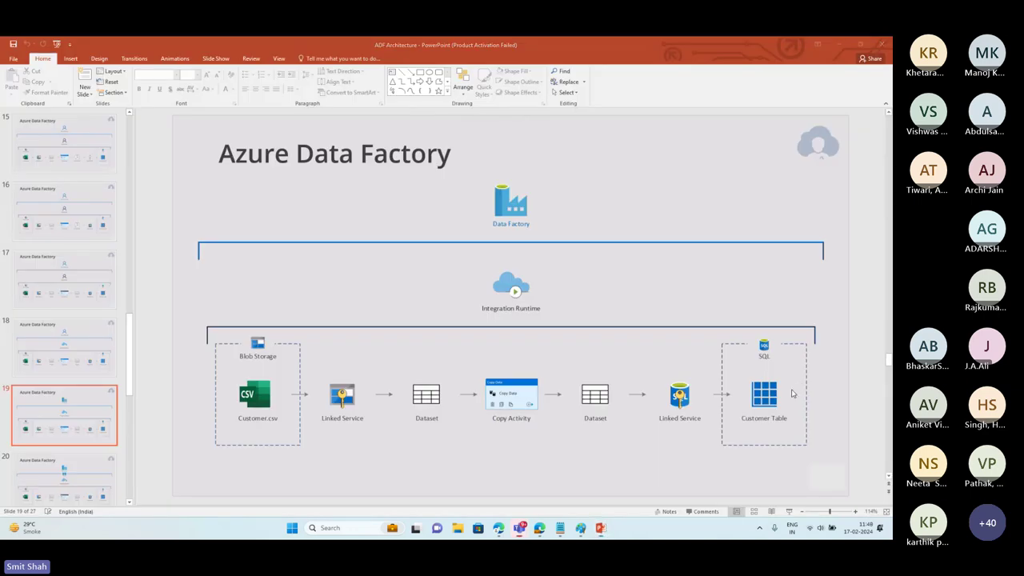
click(789, 511)
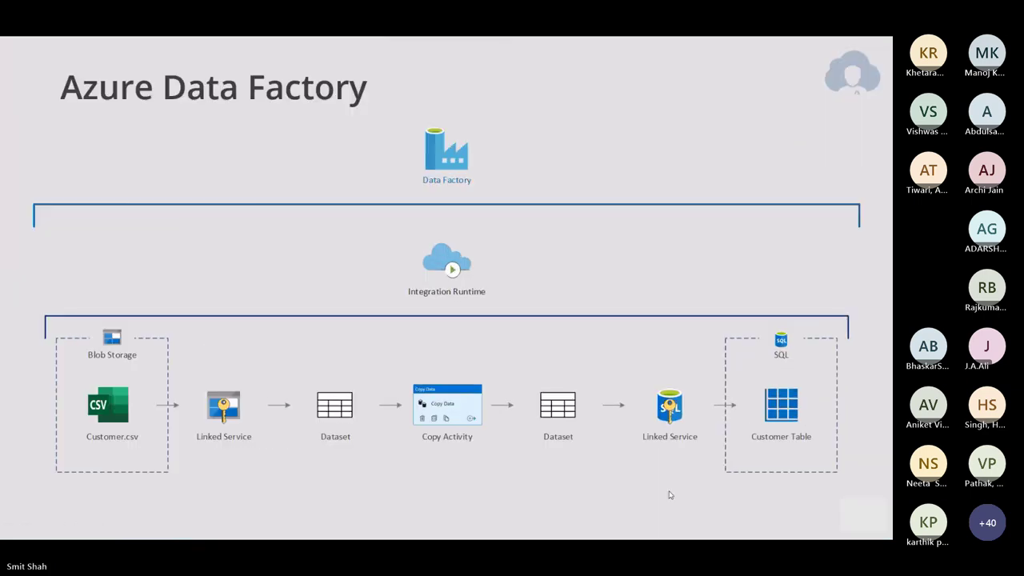
click(128, 360)
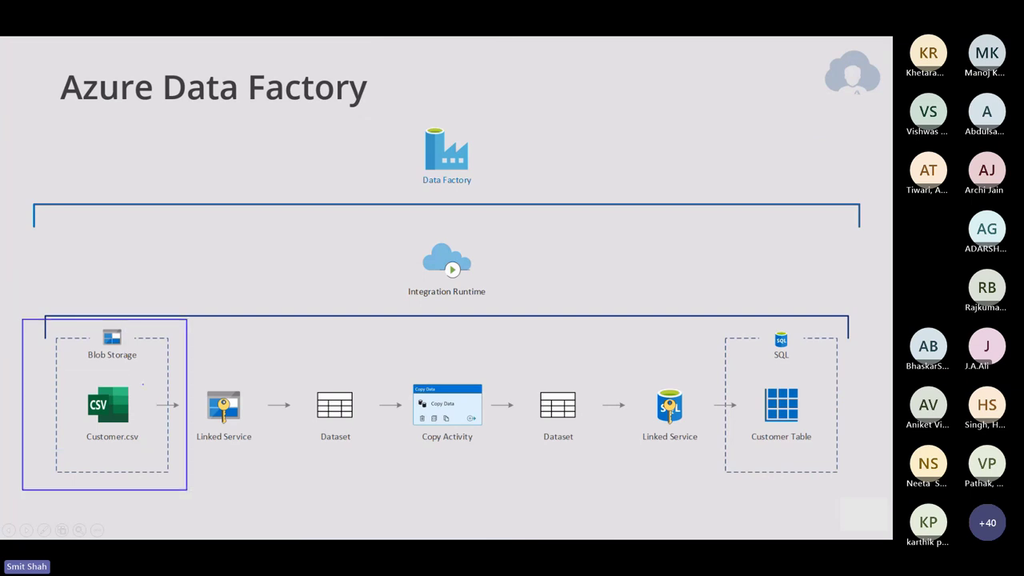
mouse_move(142, 384)
mouse_down()
mouse_move(84, 456)
mouse_move(138, 388)
mouse_up()
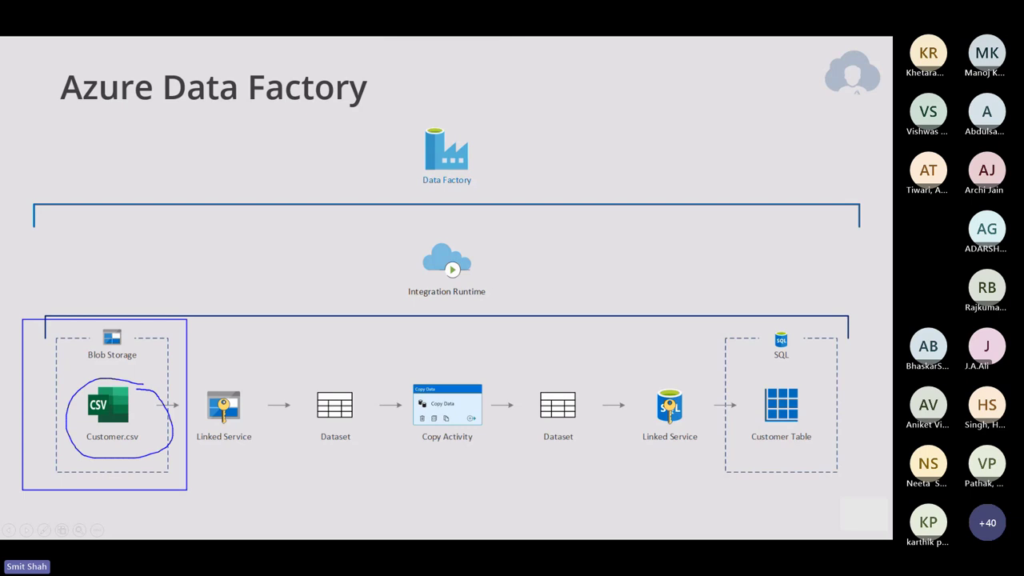
key(Escape)
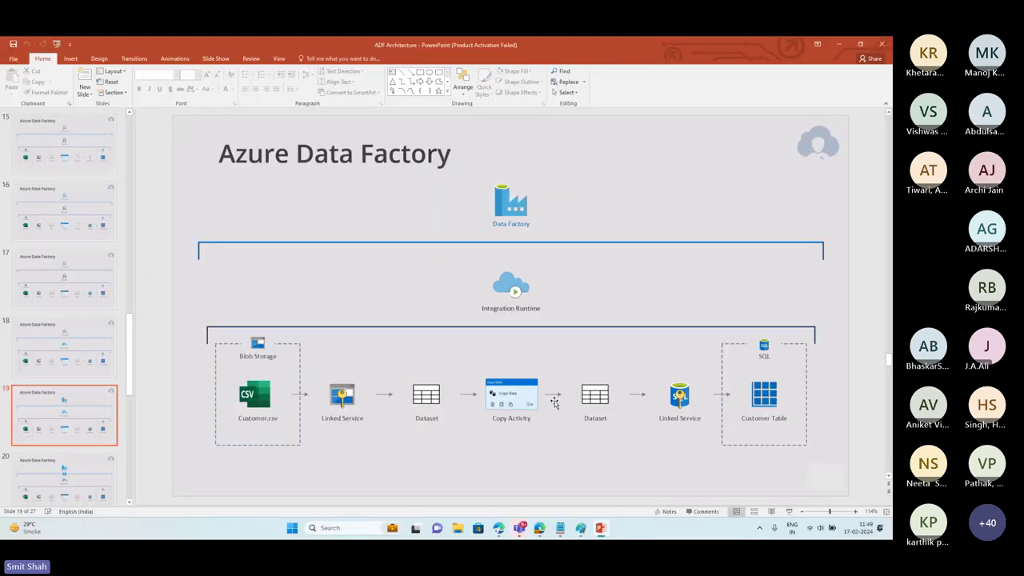
From the completed deployment, open the testwebinarstorage resource and mark its Access keys section.
mouse_move(540, 528)
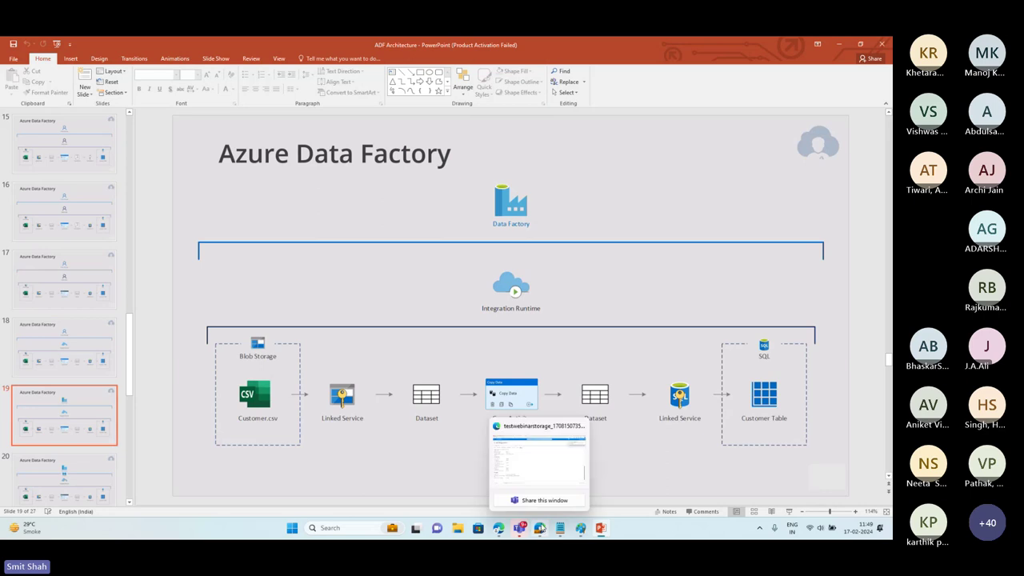
click(551, 477)
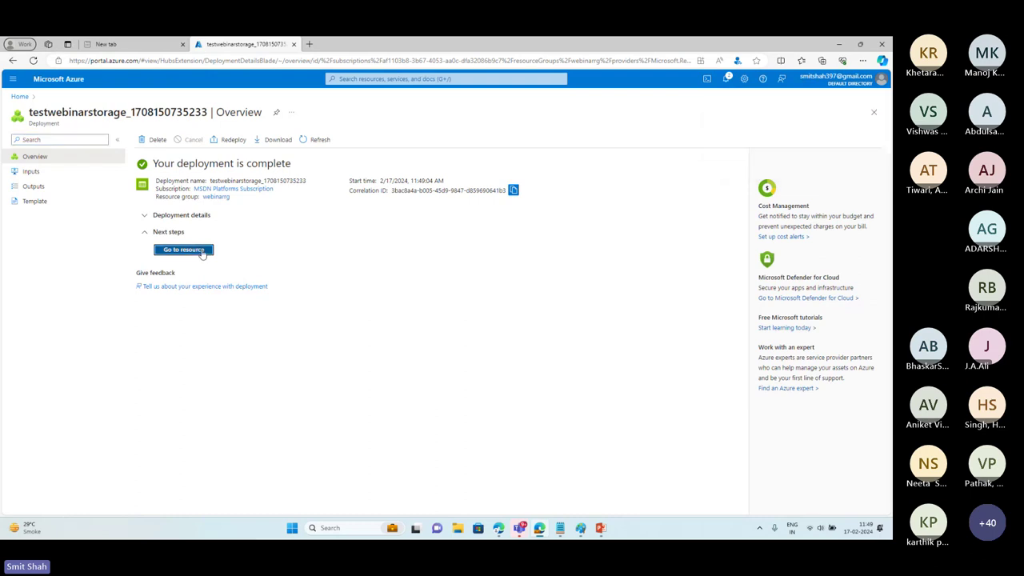
click(202, 250)
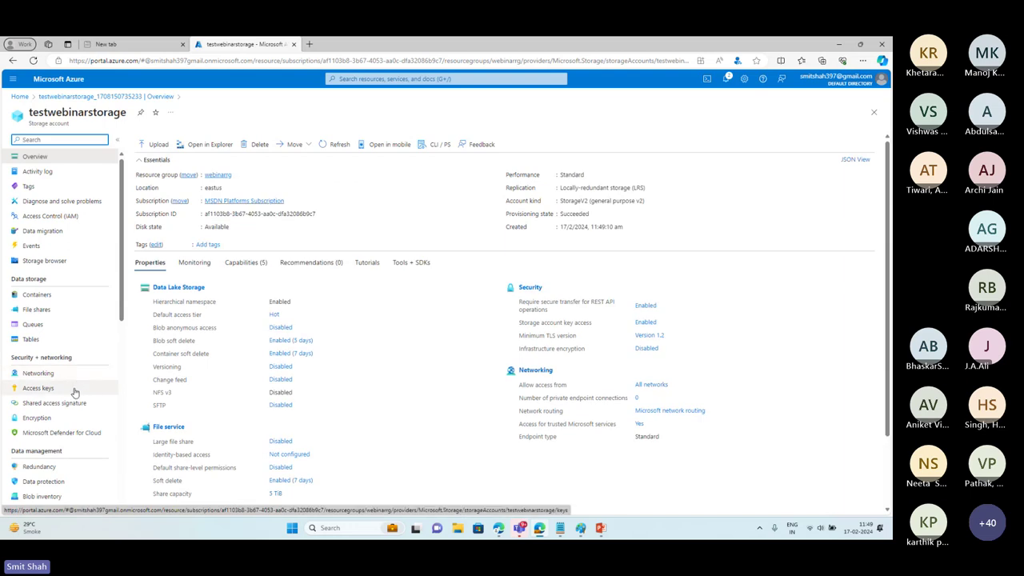
drag(7, 379, 96, 395)
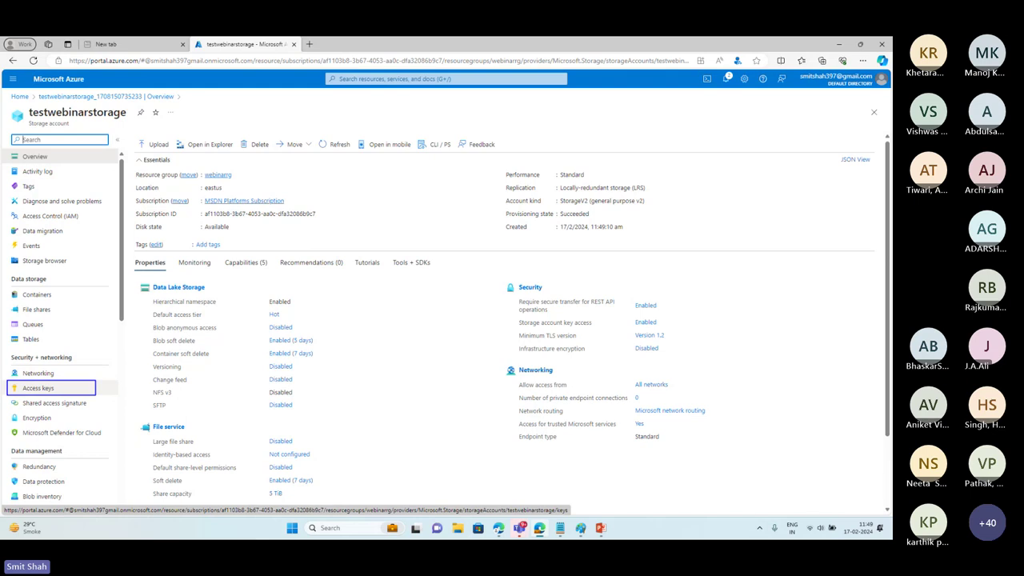
Open Access keys for testwebinarstorage and reveal both the key1 and key2 values.
click(60, 391)
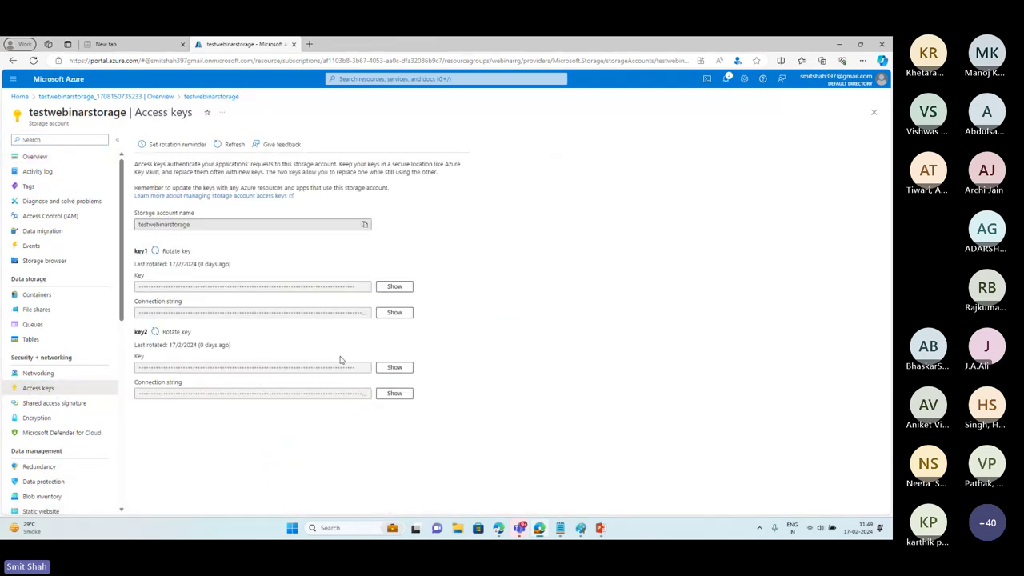
click(396, 291)
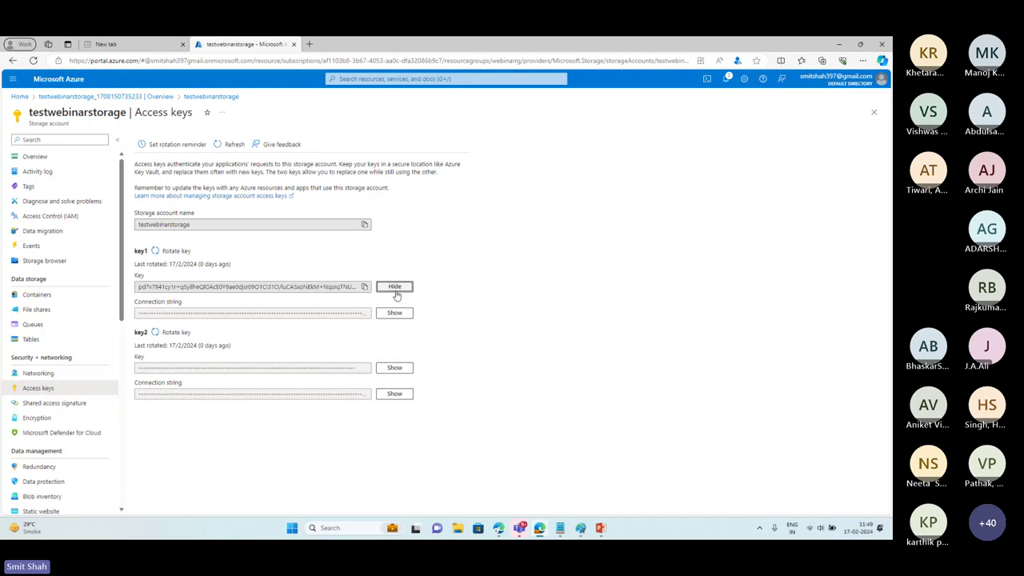
click(324, 286)
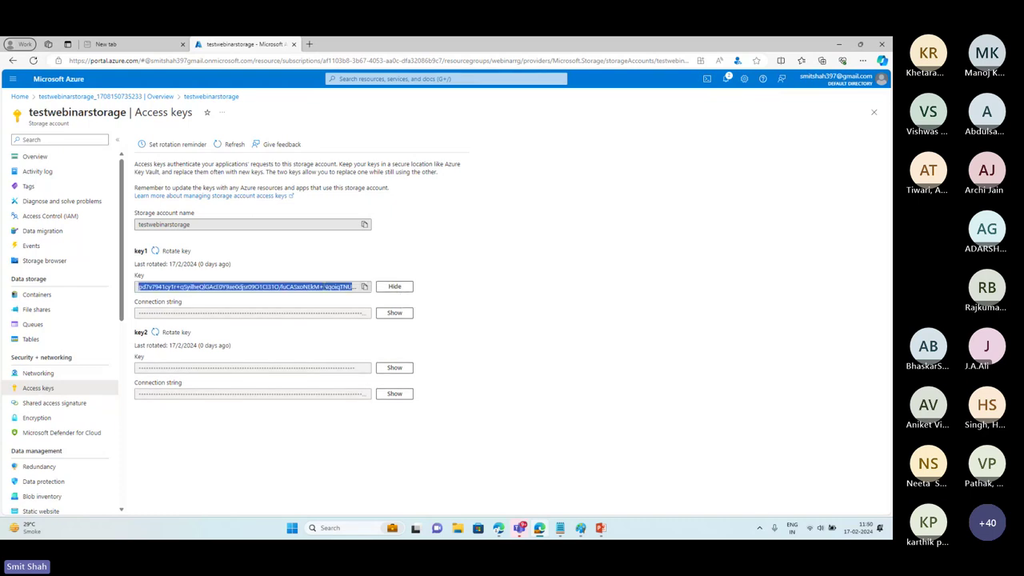
triple_click(324, 286)
click(395, 367)
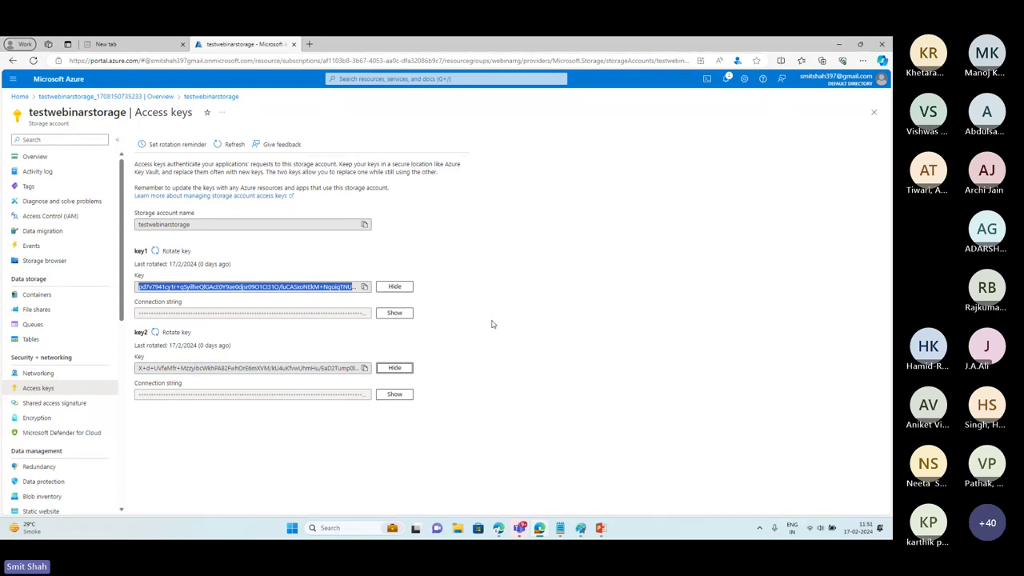
Open the Containers list showing only $logs and sketch a box illustrating Gen1 storage.
click(49, 296)
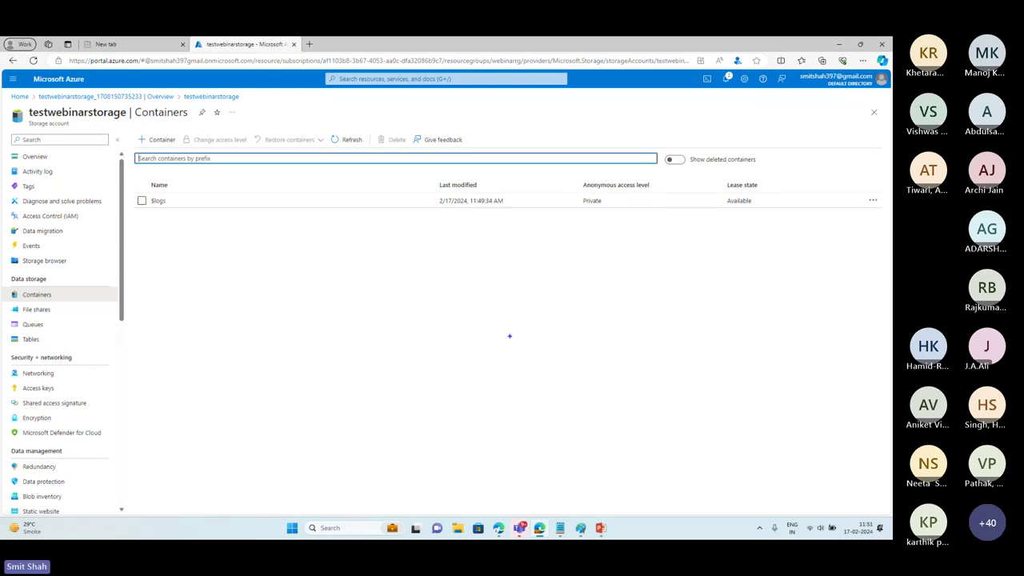
drag(278, 304, 487, 442)
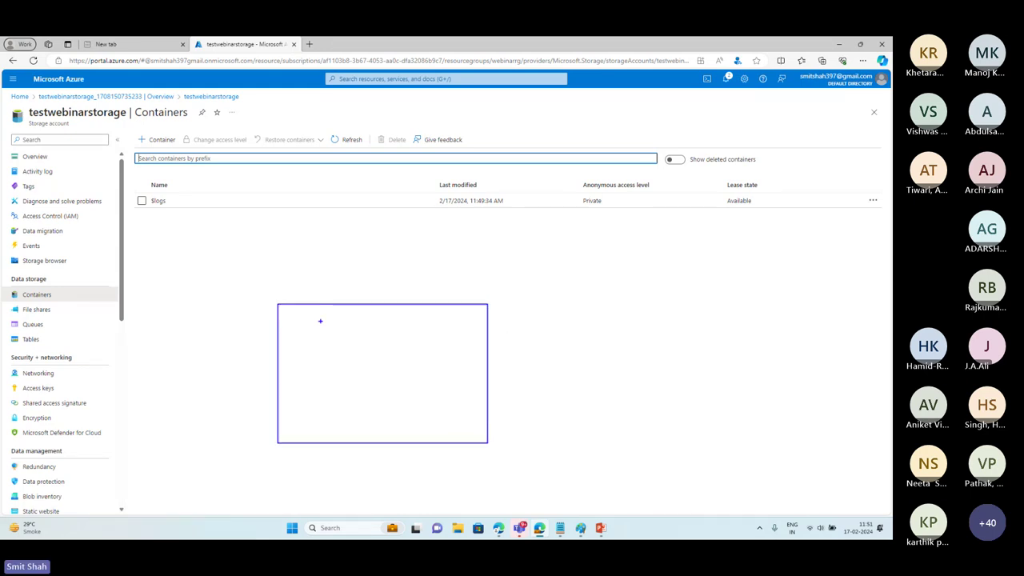
mouse_move(610, 301)
mouse_down()
mouse_move(630, 349)
mouse_move(812, 425)
mouse_move(819, 442)
mouse_up()
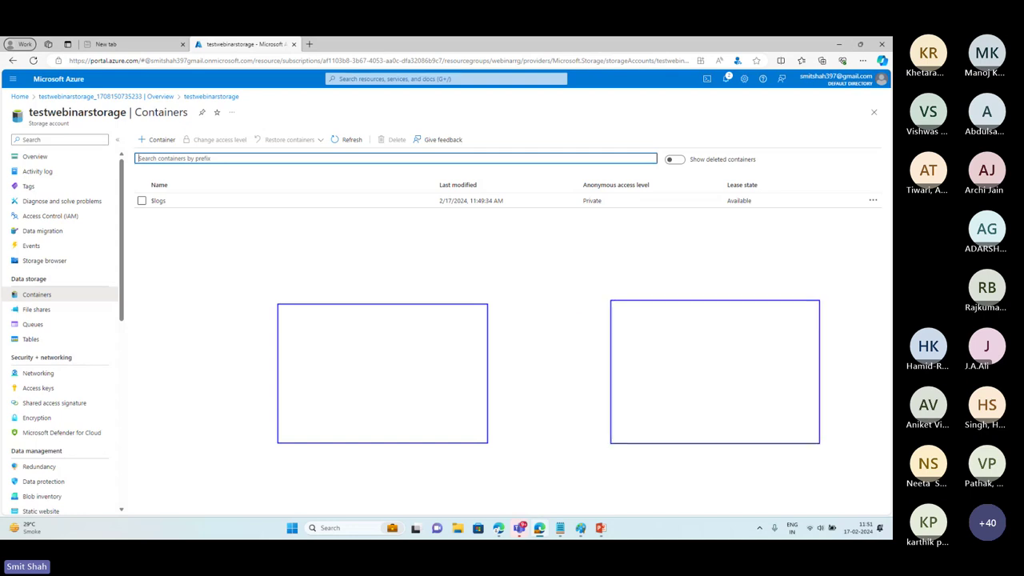
drag(333, 285, 377, 301)
click(383, 297)
mouse_move(676, 281)
mouse_down()
mouse_move(704, 297)
mouse_move(724, 280)
mouse_move(731, 296)
mouse_up()
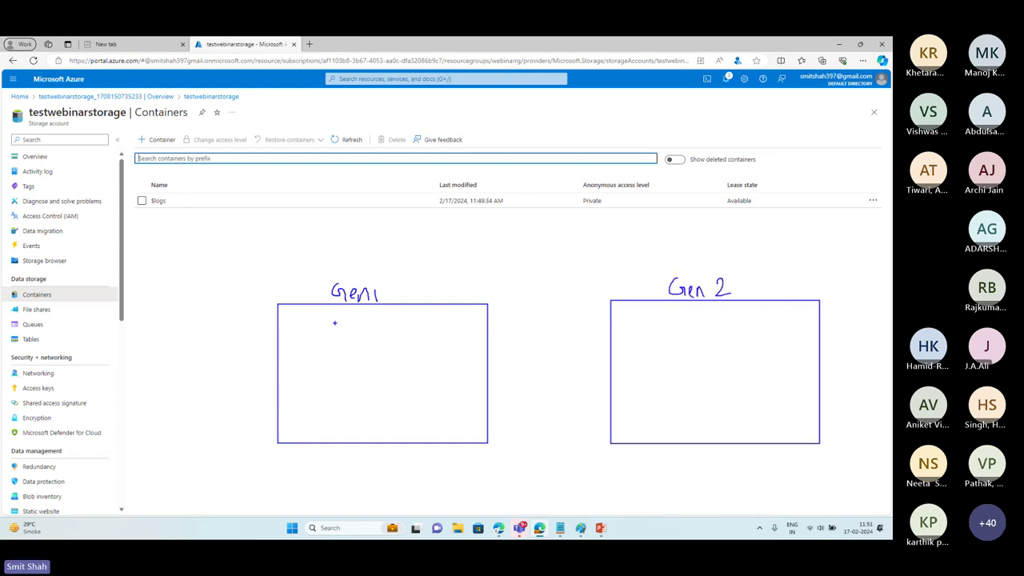
drag(335, 324, 363, 331)
drag(356, 324, 398, 331)
drag(400, 325, 404, 337)
drag(405, 321, 409, 321)
mouse_move(678, 314)
mouse_down()
mouse_move(670, 320)
mouse_move(709, 321)
mouse_up()
drag(702, 314, 757, 320)
drag(758, 318, 777, 322)
drag(777, 322, 786, 313)
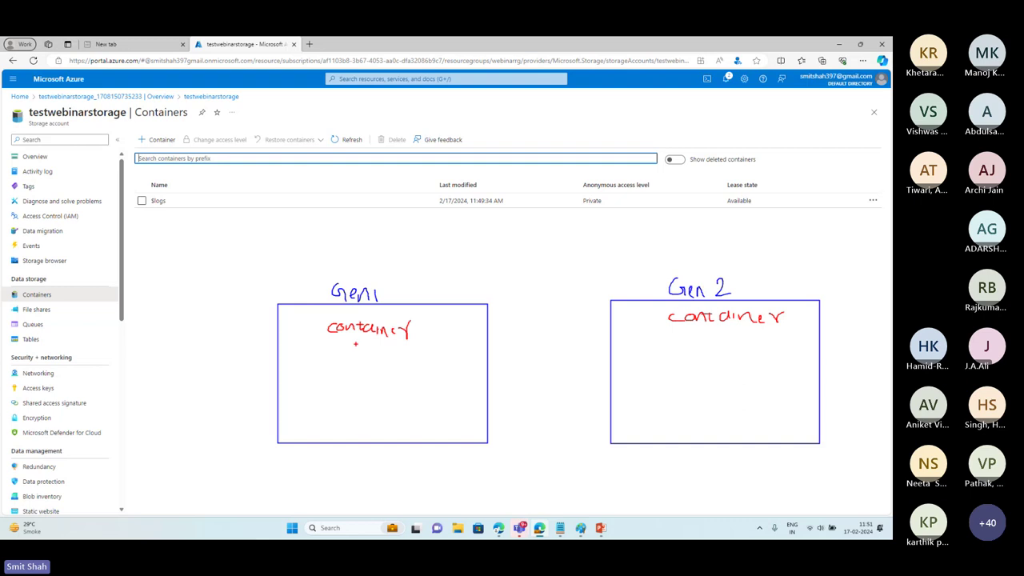
mouse_move(356, 344)
mouse_down()
mouse_move(356, 365)
mouse_move(368, 358)
mouse_move(352, 379)
mouse_move(364, 393)
mouse_move(379, 392)
mouse_up()
drag(388, 382, 383, 392)
mouse_move(718, 324)
mouse_down()
mouse_move(672, 346)
mouse_move(787, 348)
mouse_up()
drag(780, 343, 793, 342)
mouse_move(657, 359)
mouse_down()
mouse_move(653, 372)
mouse_move(692, 364)
mouse_up()
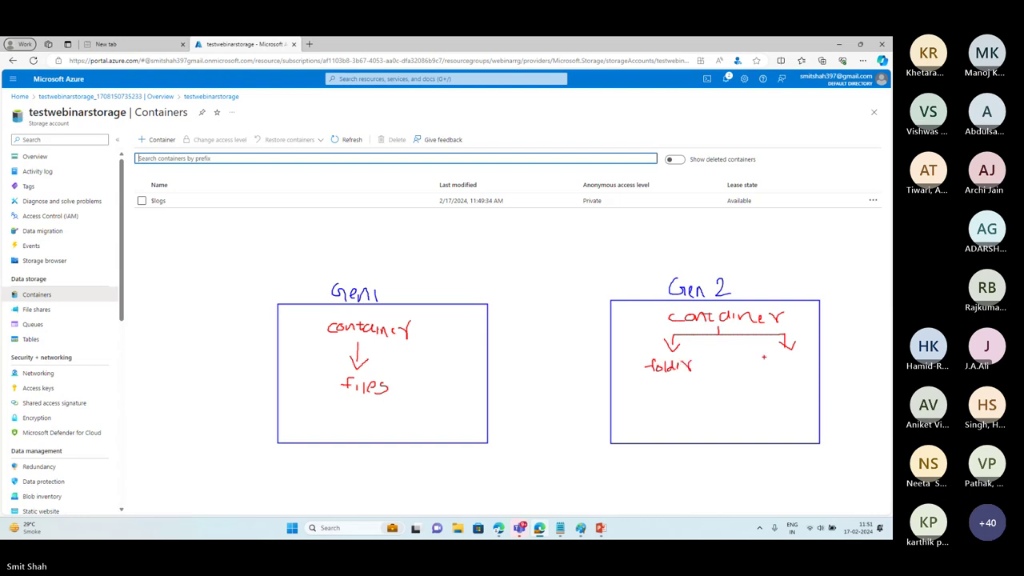
drag(775, 357, 771, 368)
drag(781, 360, 786, 368)
drag(792, 360, 808, 366)
mouse_move(674, 388)
mouse_down()
mouse_move(637, 385)
mouse_move(638, 395)
mouse_move(645, 389)
mouse_move(619, 417)
mouse_move(652, 417)
mouse_up()
drag(650, 411, 657, 411)
mouse_move(662, 409)
mouse_down()
mouse_move(684, 414)
mouse_move(710, 395)
mouse_move(714, 412)
mouse_move(736, 413)
mouse_up()
mouse_move(742, 403)
mouse_down()
mouse_move(743, 413)
mouse_move(763, 404)
mouse_up()
drag(655, 416, 669, 437)
drag(670, 432, 701, 438)
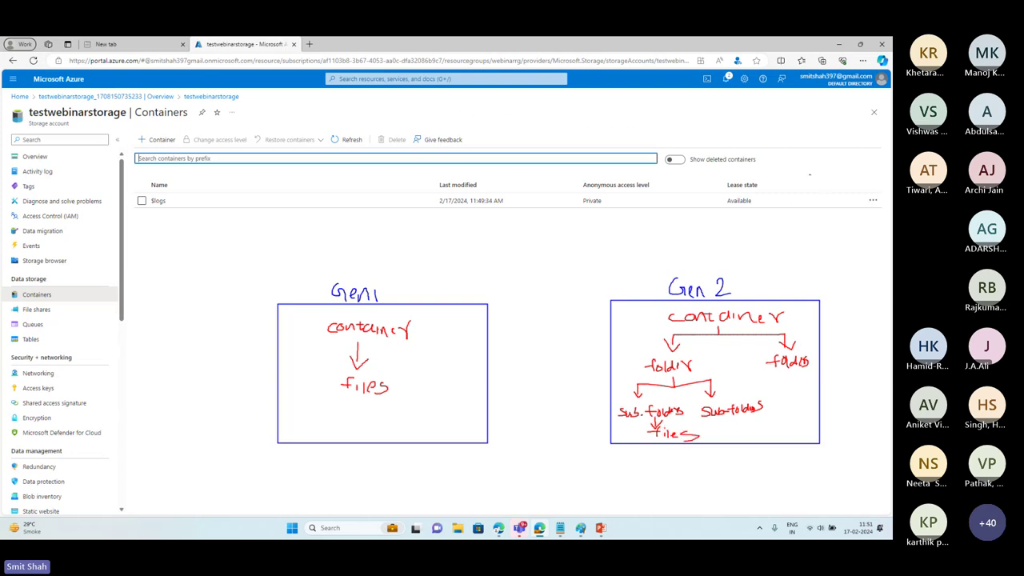
mouse_move(808, 172)
mouse_down()
mouse_move(148, 188)
mouse_move(728, 268)
mouse_move(740, 176)
mouse_up()
drag(634, 204, 690, 276)
key(Escape)
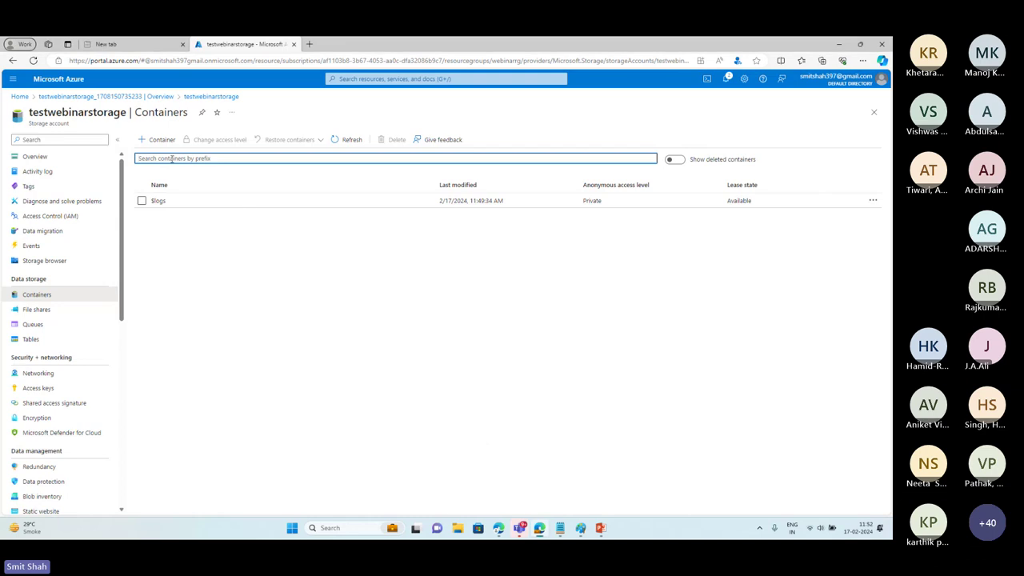
Create a new container named 'basket', fixing the mistyped name, and open its empty contents.
click(158, 139)
click(733, 142)
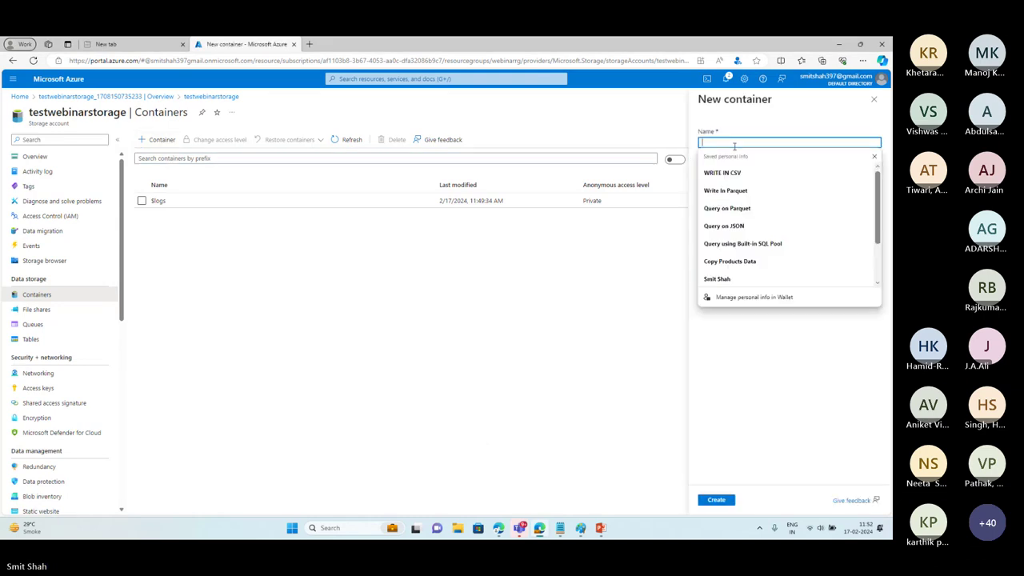
text(basket)
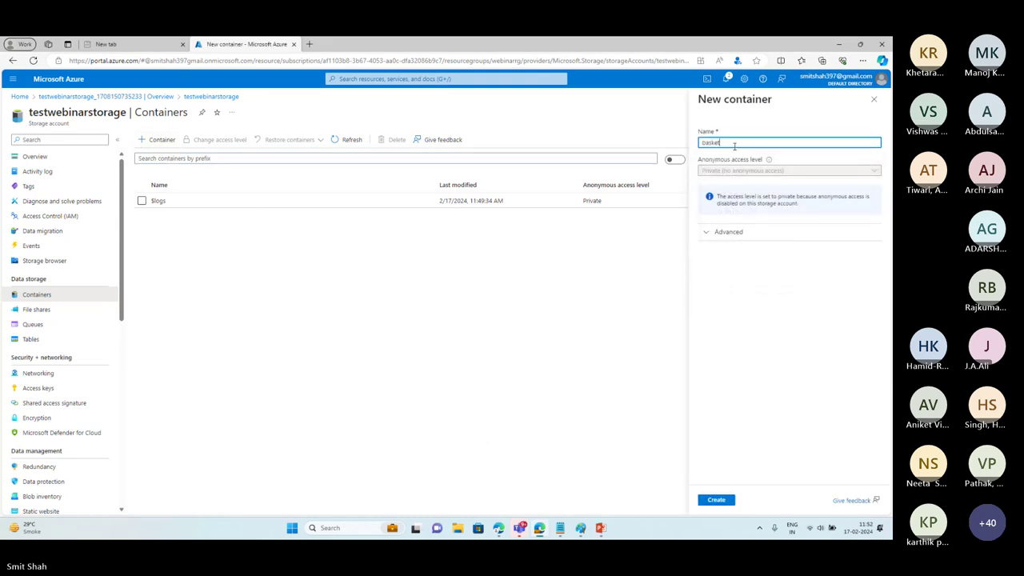
text(offiles)
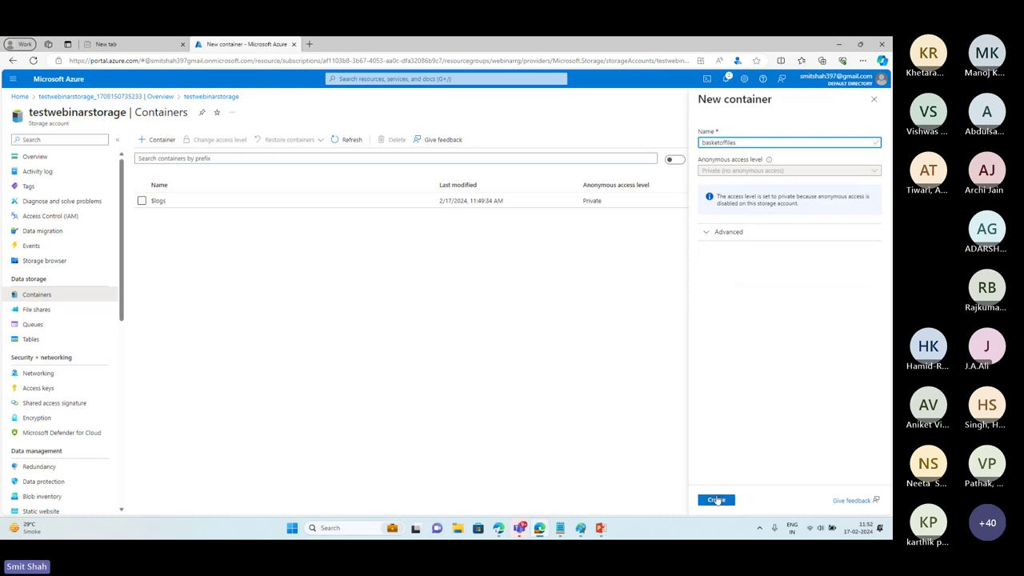
drag(719, 144, 745, 142)
key(BackSpace)
click(717, 500)
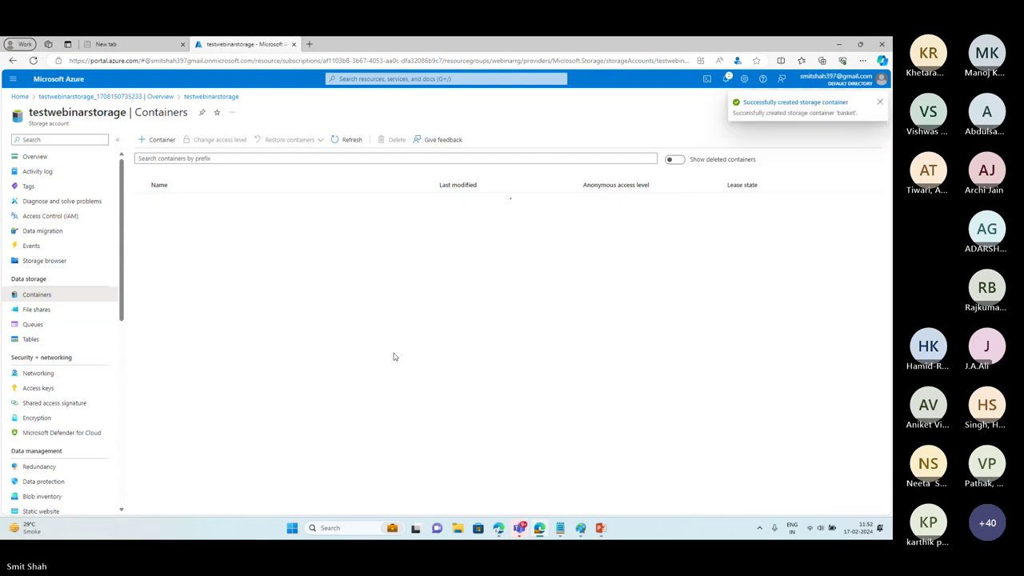
click(183, 222)
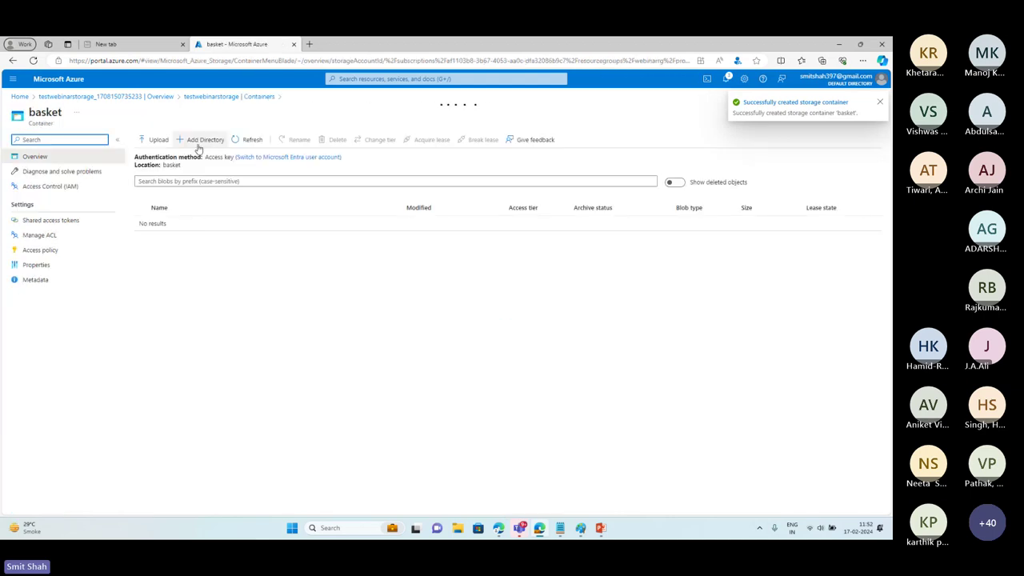
Highlight the toolbar in red, add a 'movies' directory to basket, open it, and begin an upload.
click(198, 144)
drag(168, 125, 230, 153)
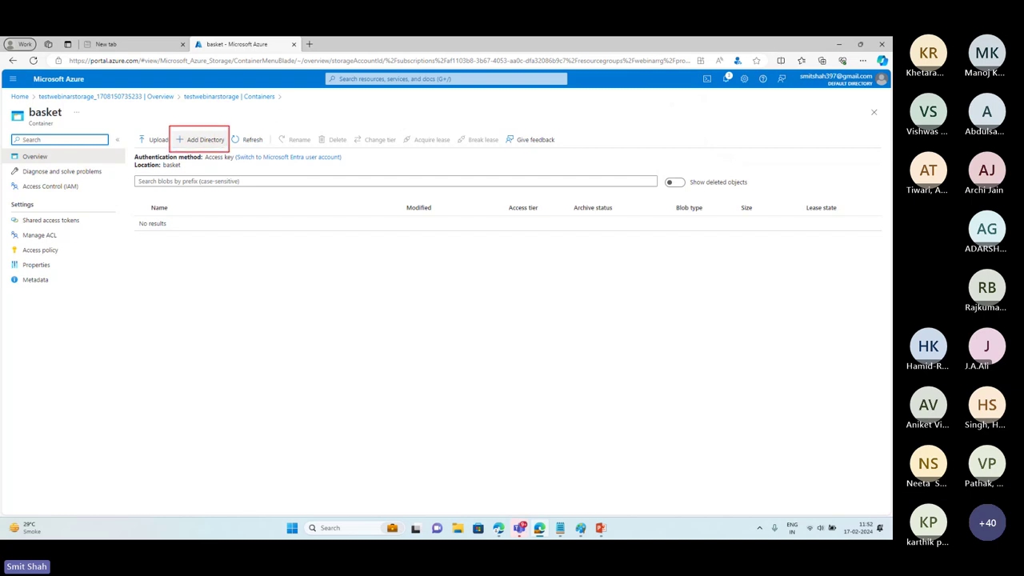
click(205, 140)
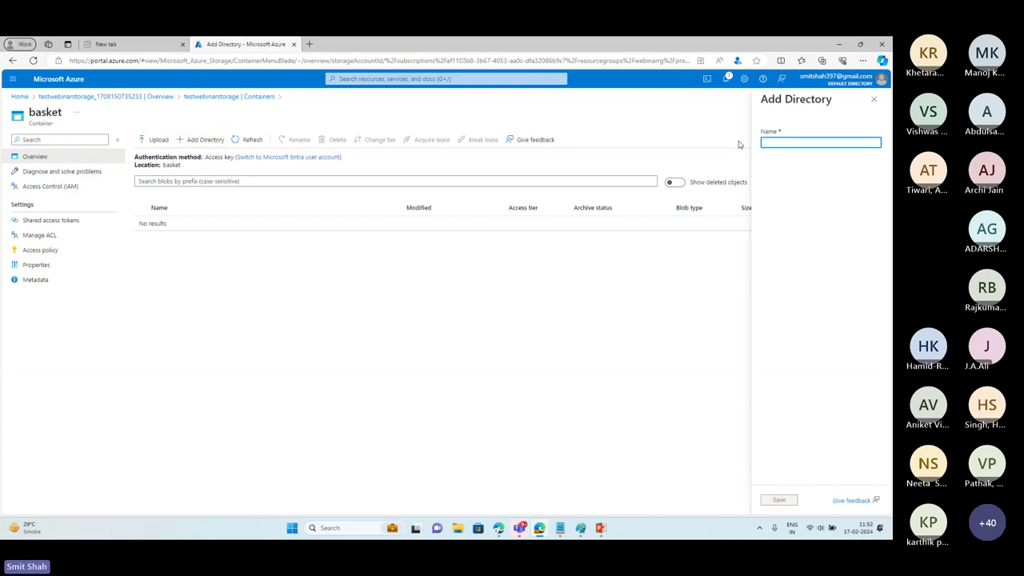
click(788, 143)
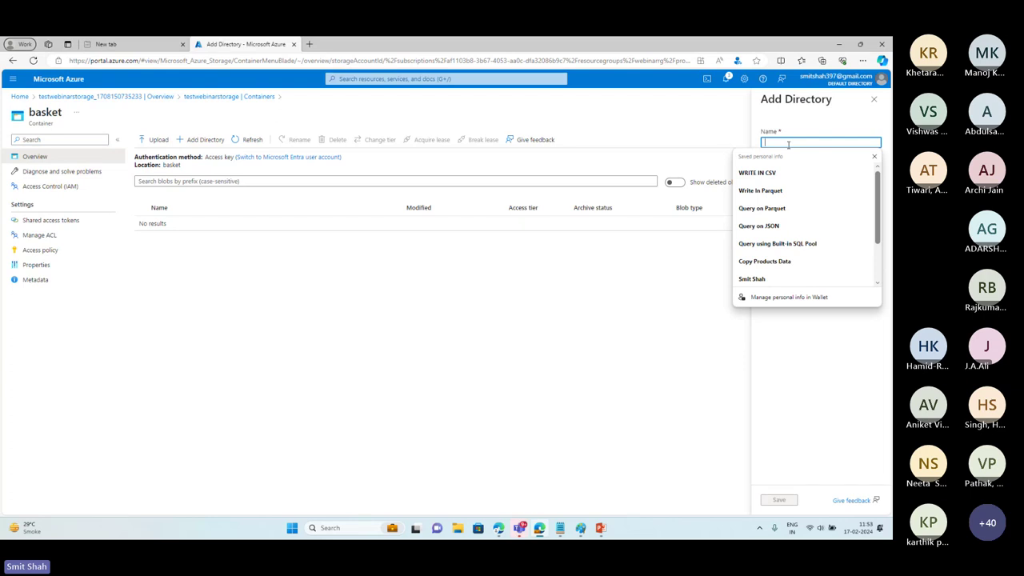
text(movies)
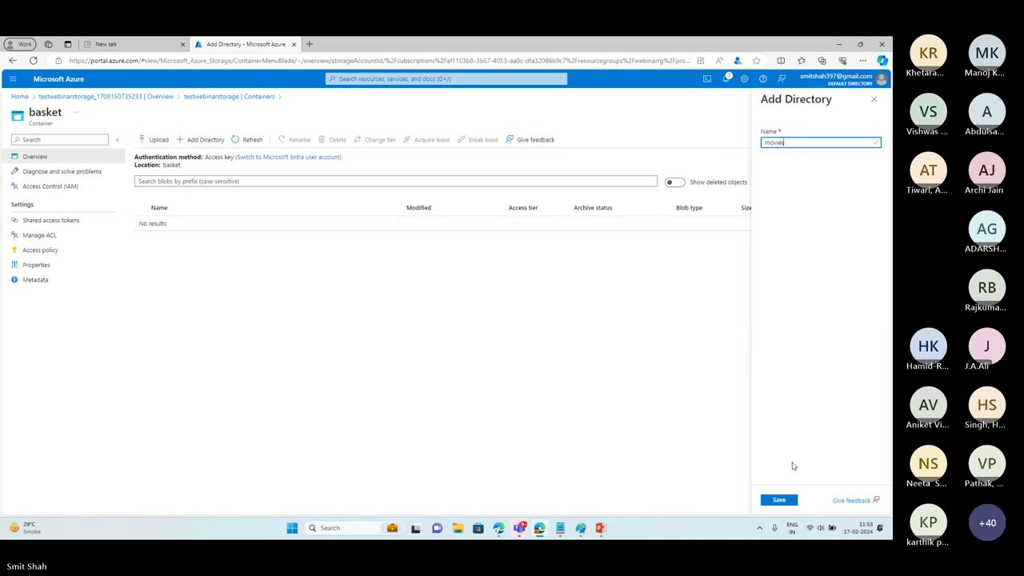
click(778, 501)
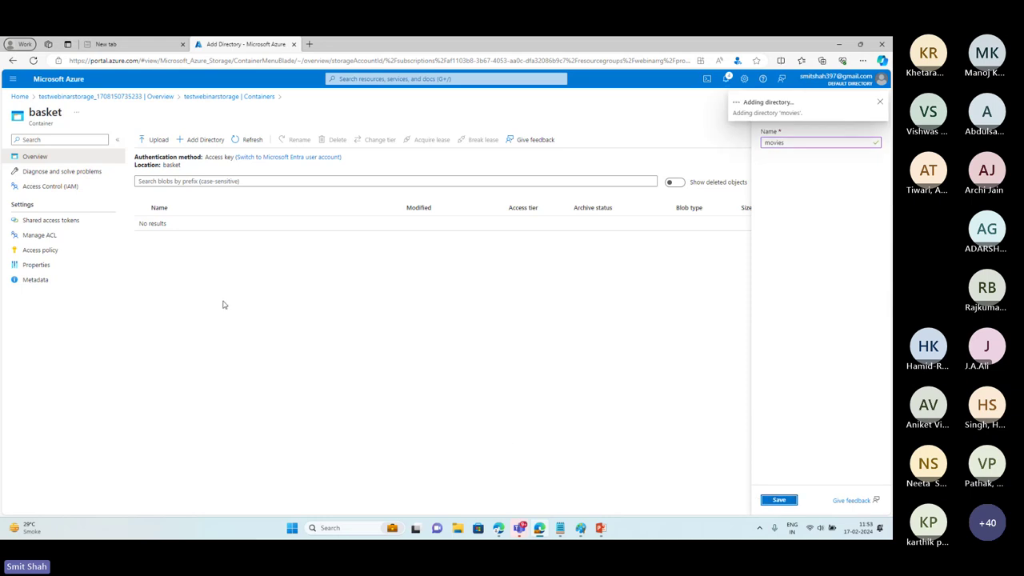
click(171, 224)
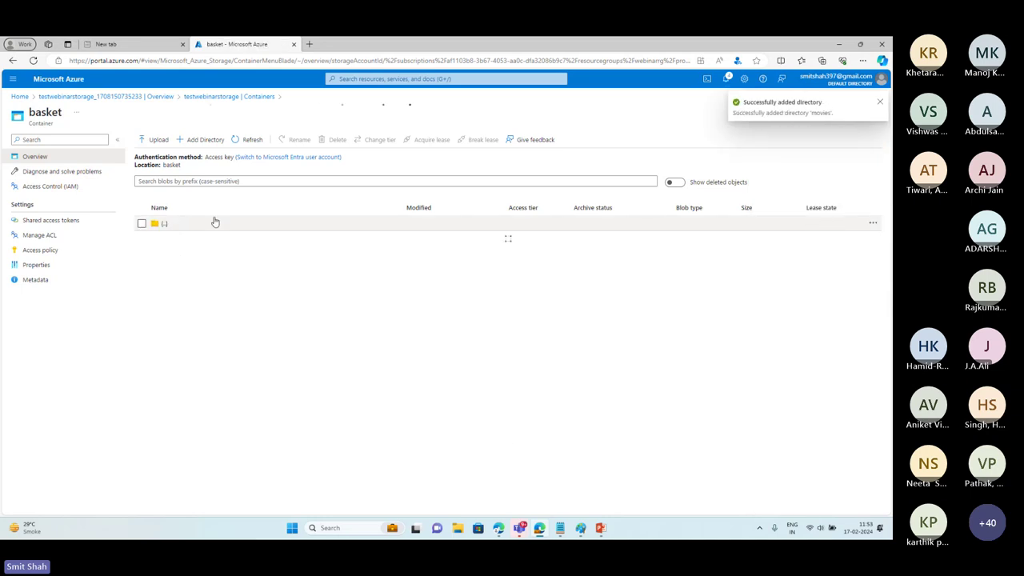
click(155, 141)
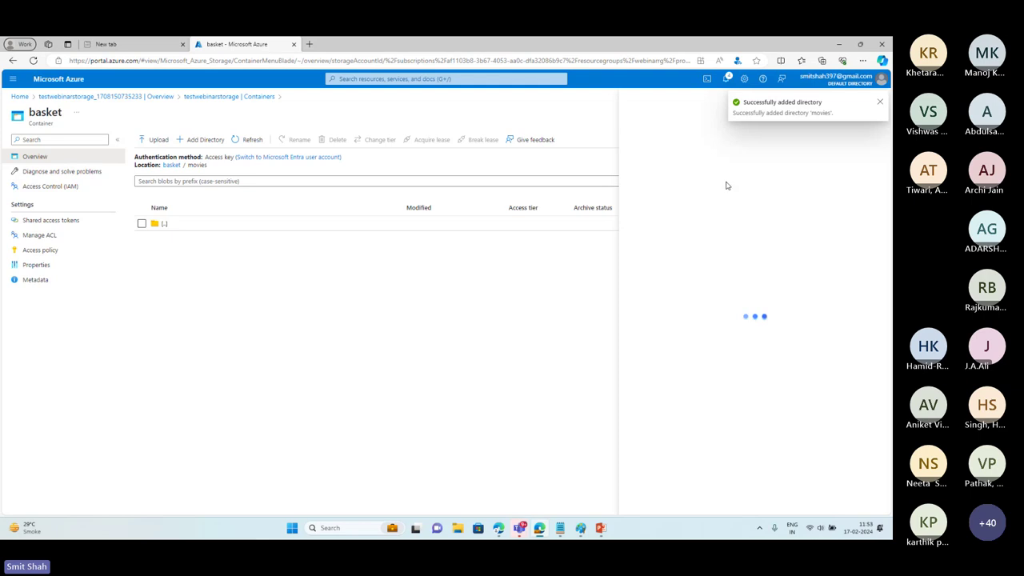
Upload movies.csv from Documents into basket/movies and mark the uploaded file in red.
click(755, 190)
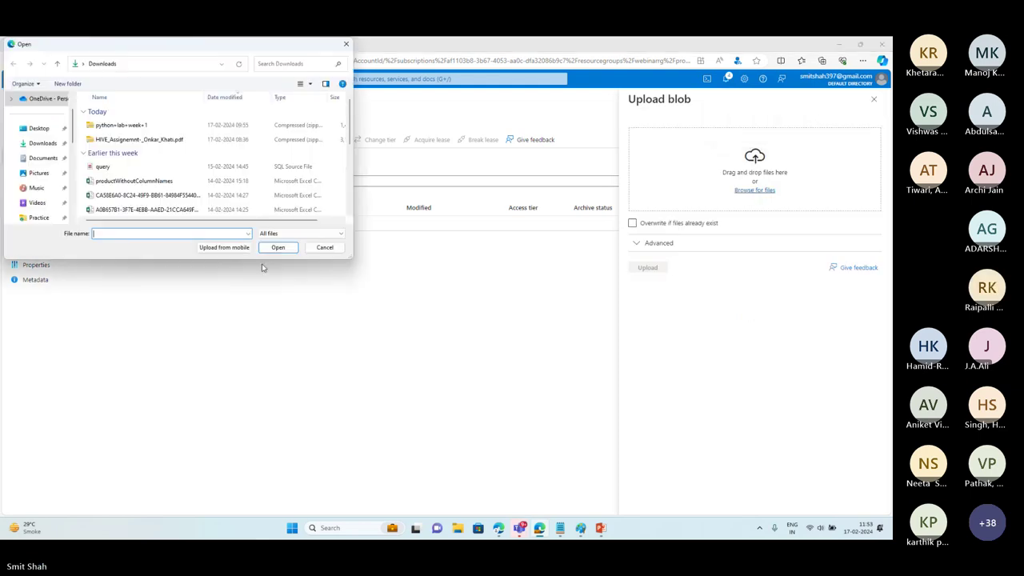
click(42, 159)
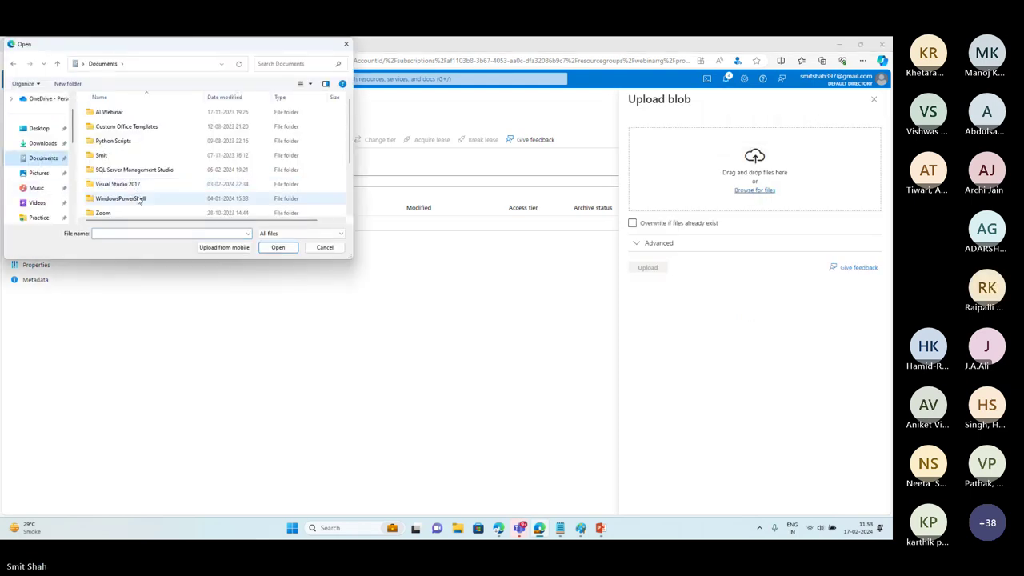
scroll(136, 184, down, 3)
click(132, 195)
click(272, 248)
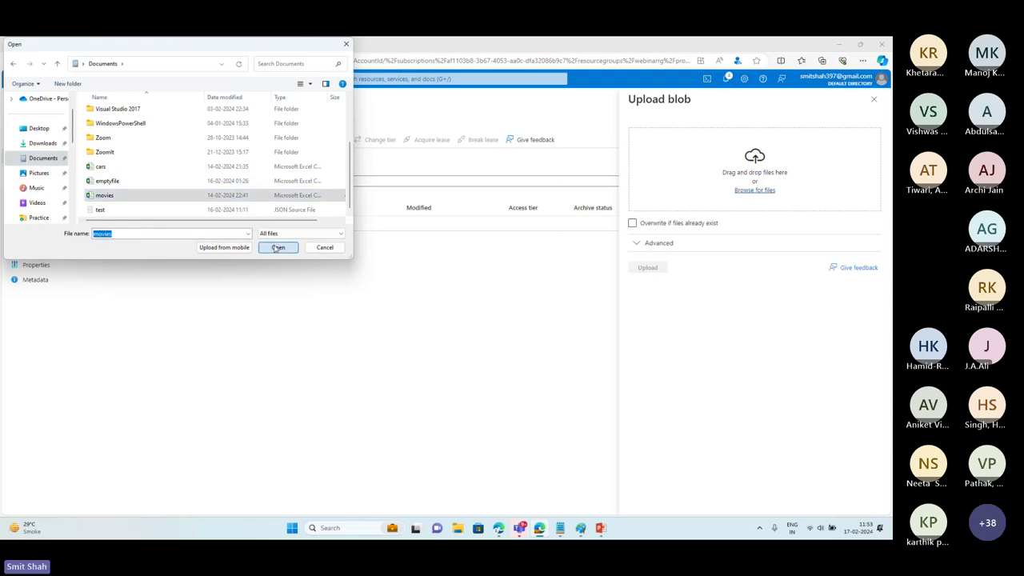
click(648, 268)
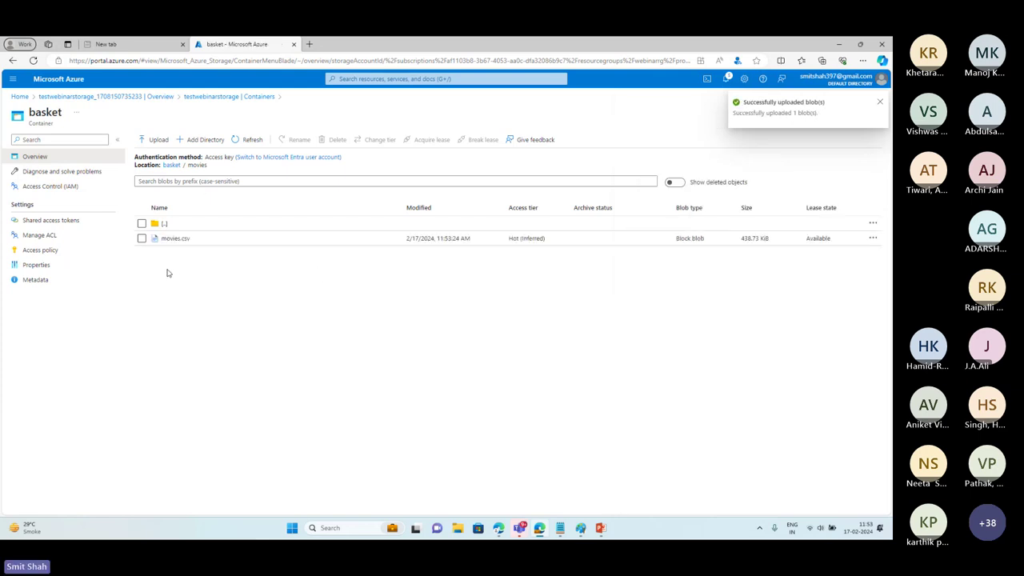
drag(130, 229, 228, 252)
Present slide 19 full screen, box Blob Storage, circle Customer.csv, and start an ink note.
click(600, 528)
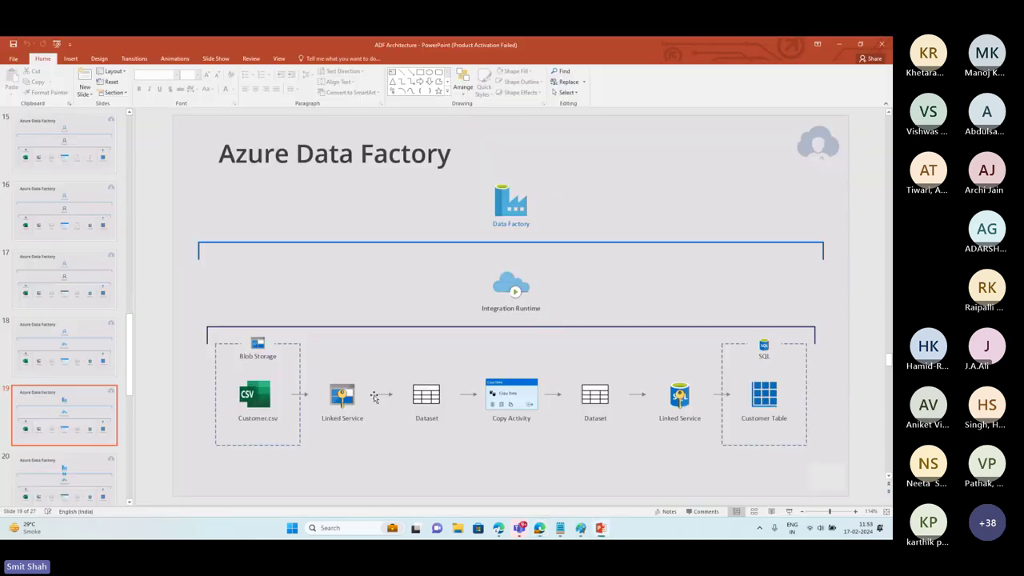
click(794, 511)
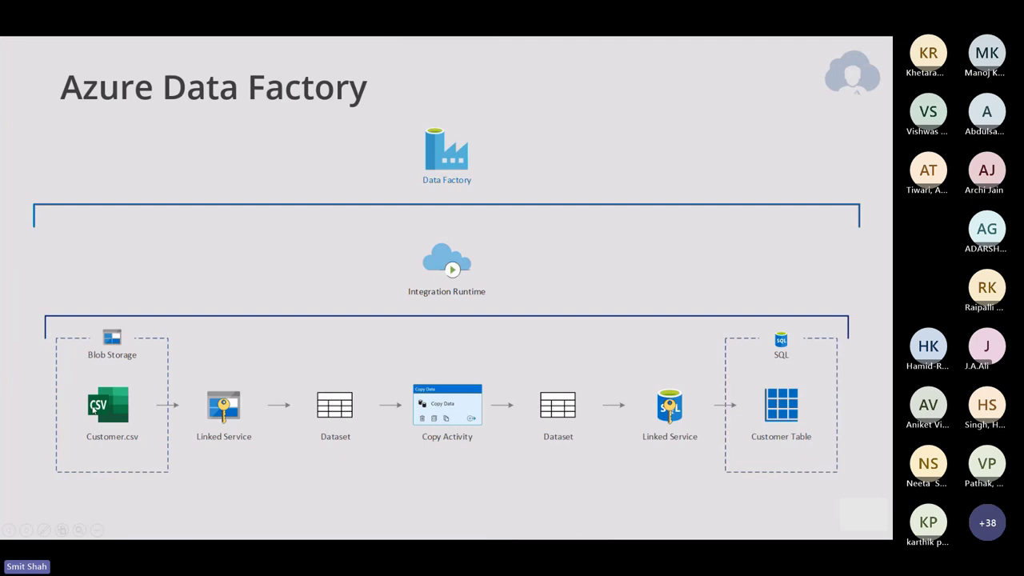
mouse_move(44, 328)
mouse_down()
mouse_move(141, 376)
mouse_move(174, 423)
mouse_move(182, 488)
mouse_up()
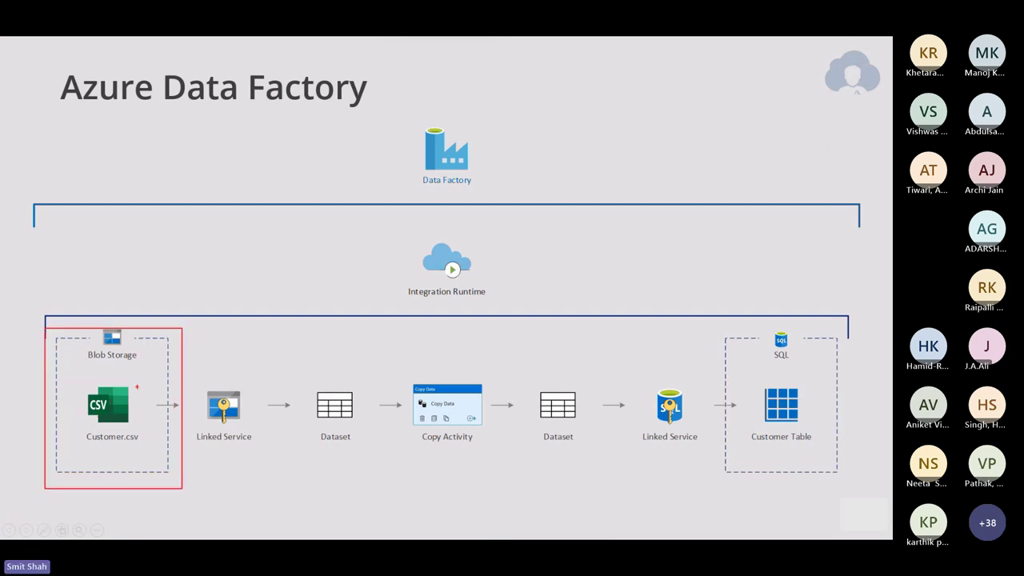
mouse_move(142, 384)
mouse_down()
mouse_move(61, 392)
mouse_move(144, 382)
mouse_up()
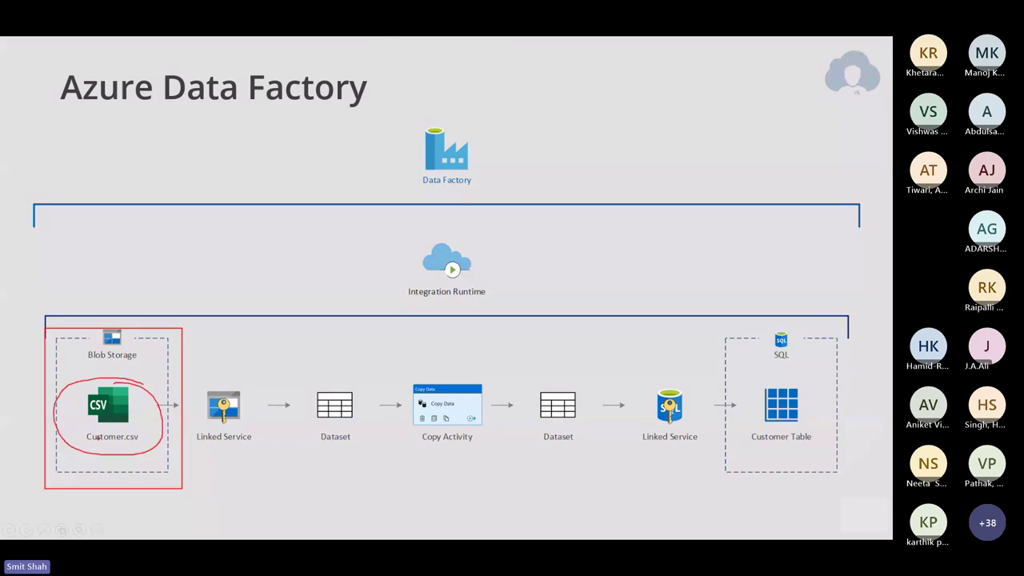
drag(56, 466, 90, 471)
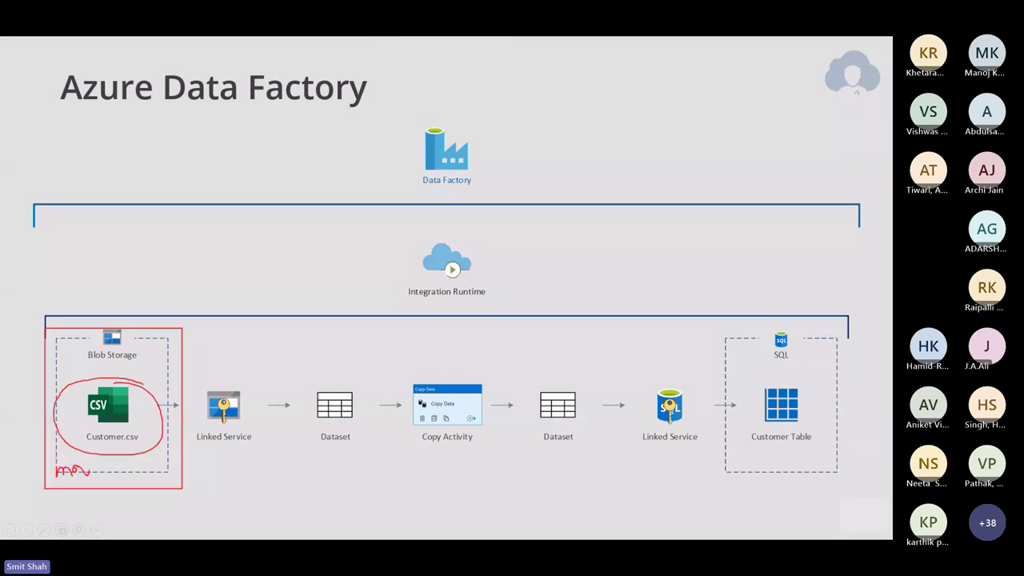
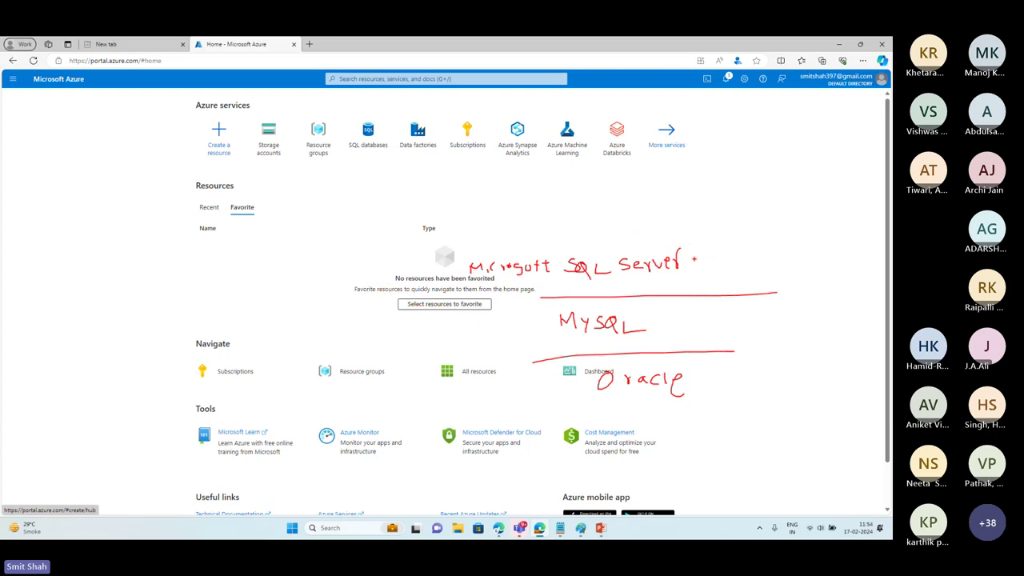
Search for 'sql datab' and open the SQL databases service page.
click(407, 78)
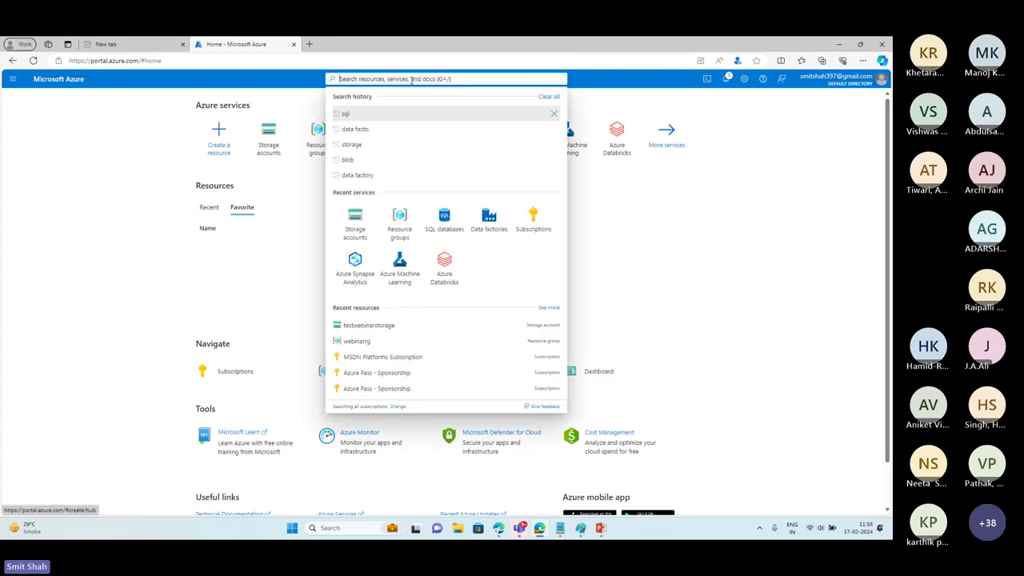
text(sql datab)
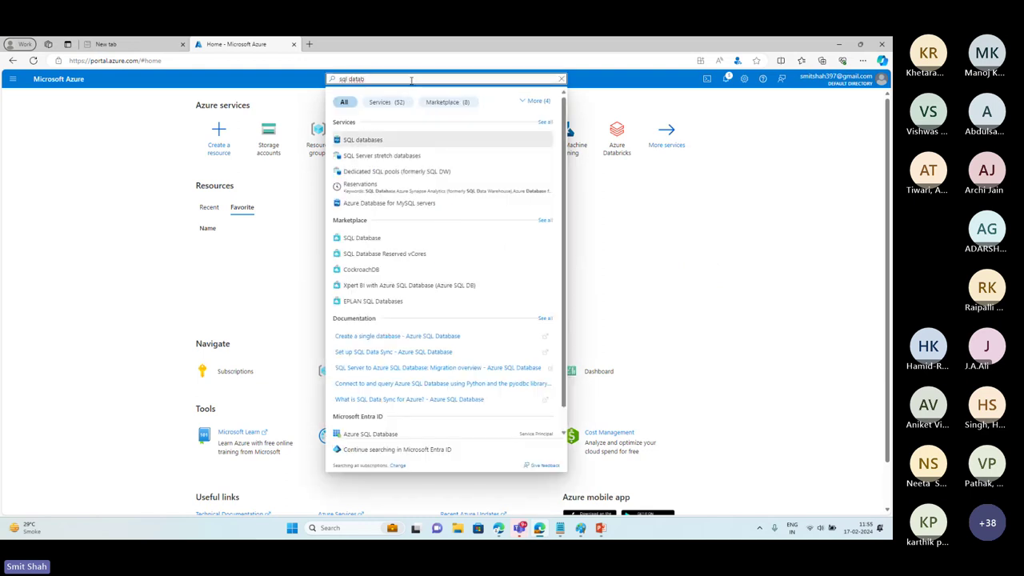
click(382, 140)
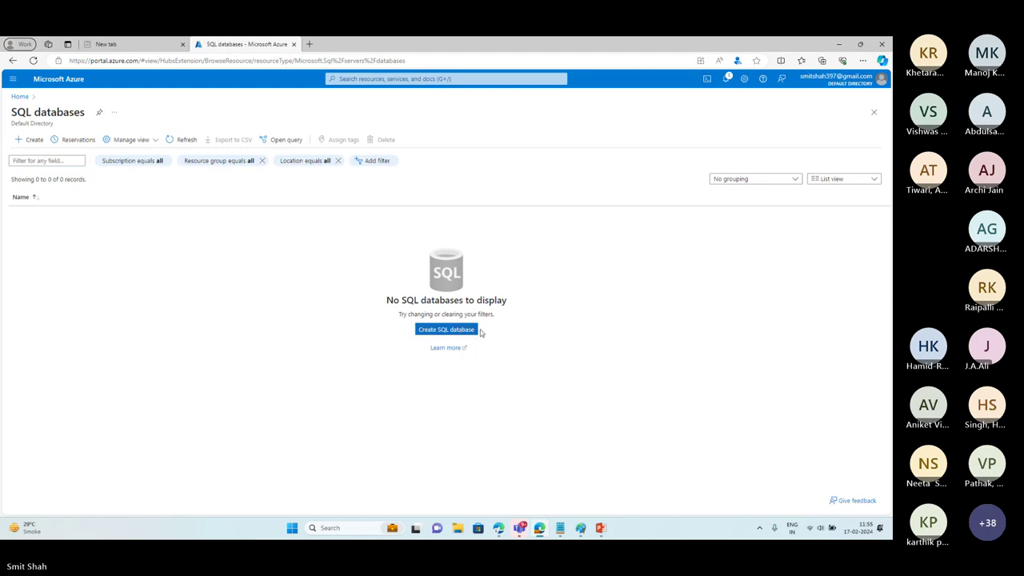
Start a new database with Create SQL database on the empty SQL databases page.
click(477, 330)
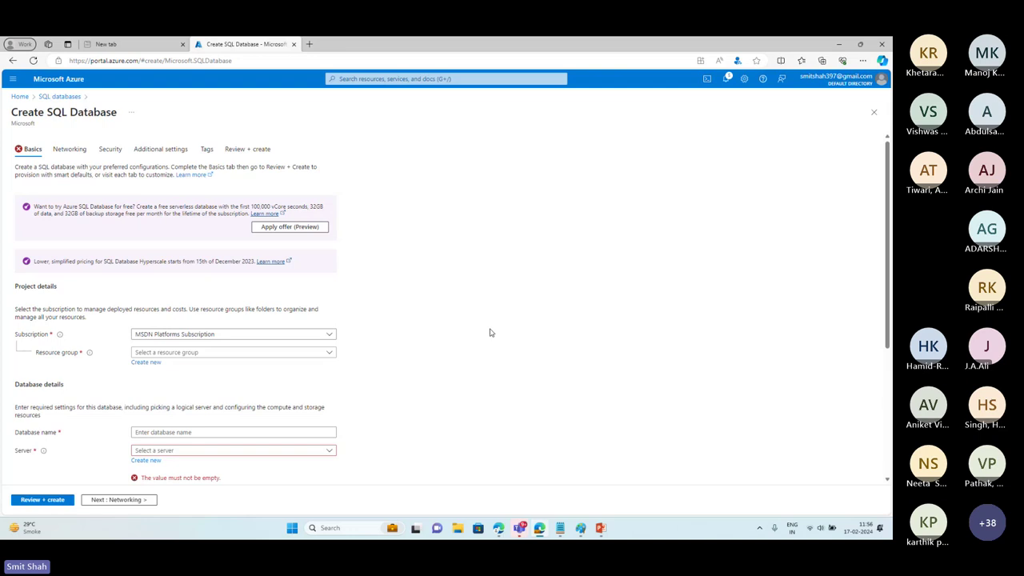
Select webinarrg as the resource group.
click(284, 353)
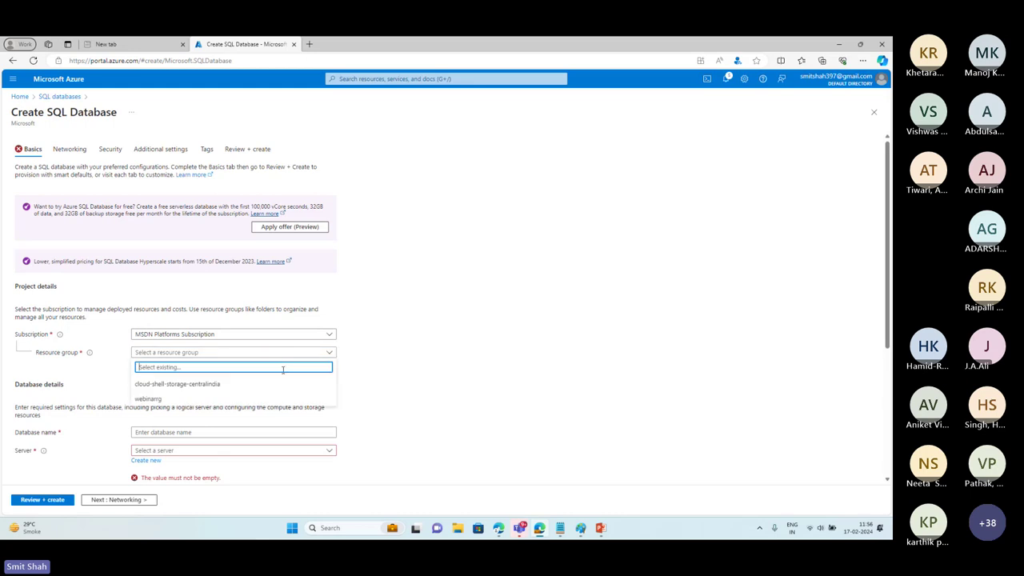
click(458, 313)
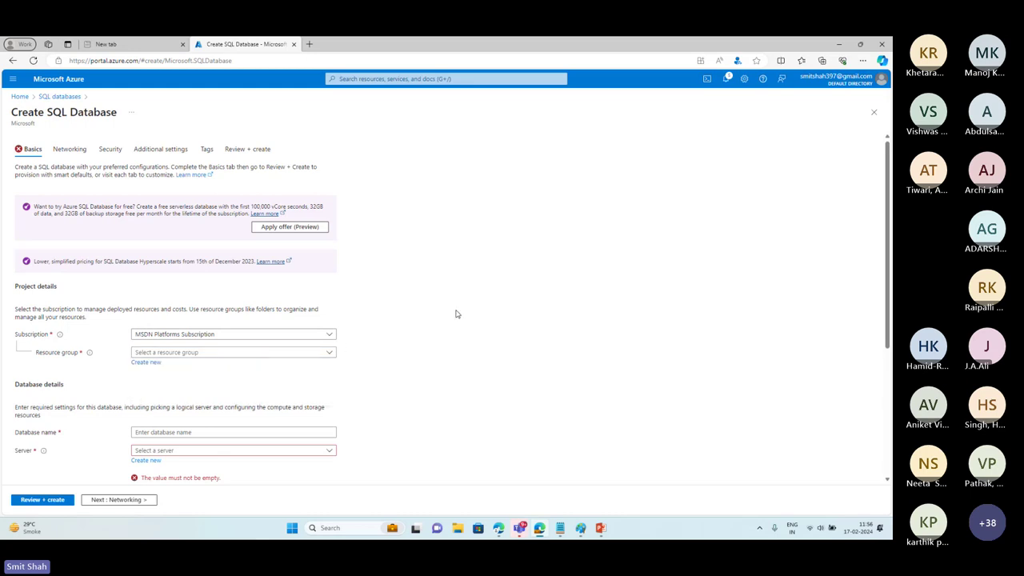
click(329, 352)
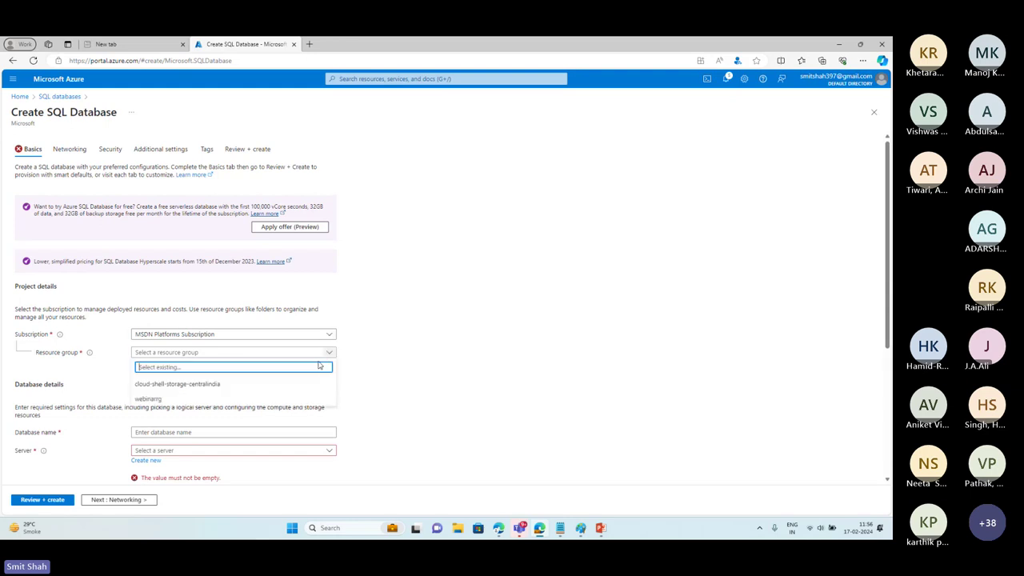
click(170, 400)
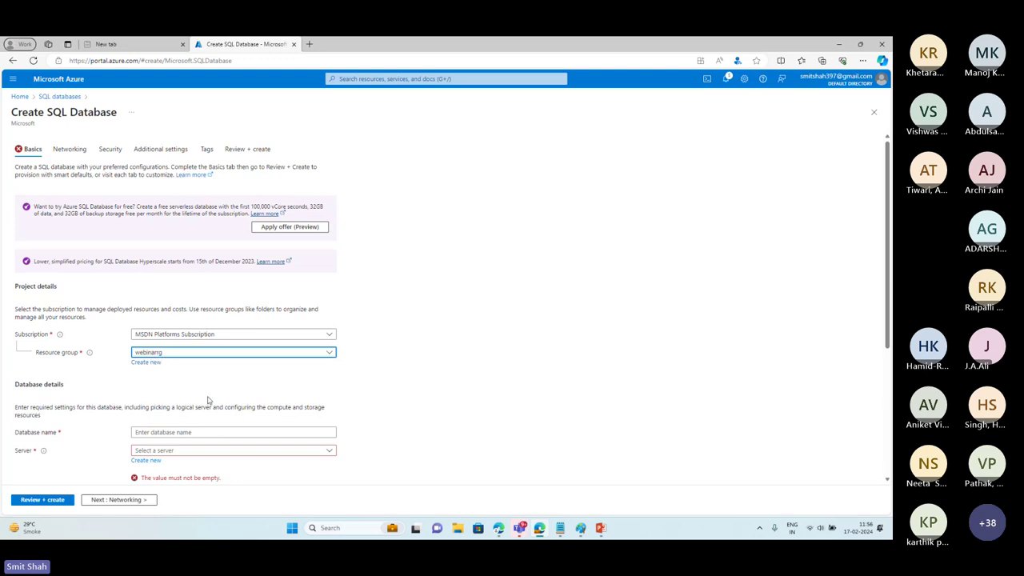
Enter testdb as the database name and start creating a new server.
scroll(210, 400, down, 2)
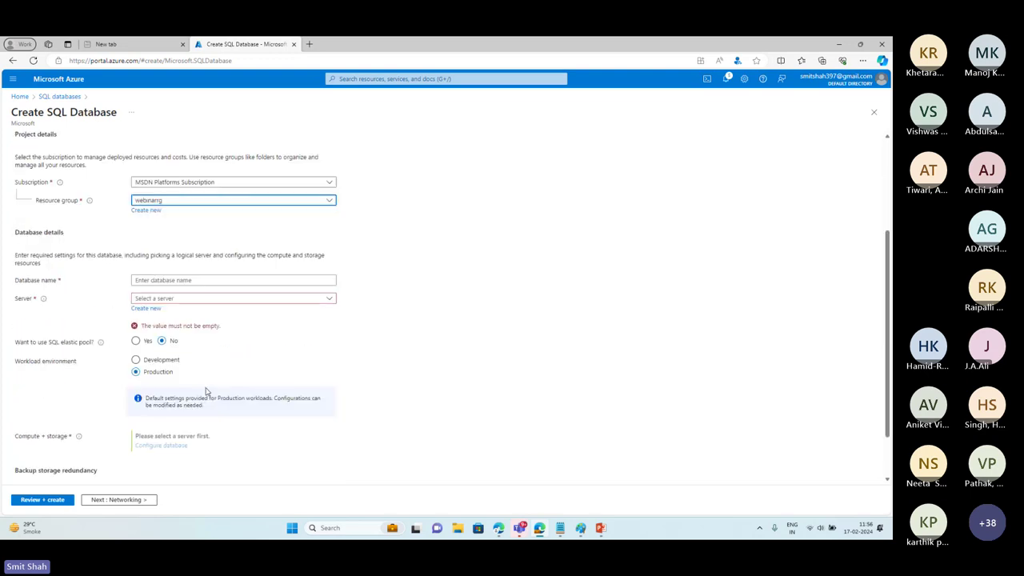
click(212, 275)
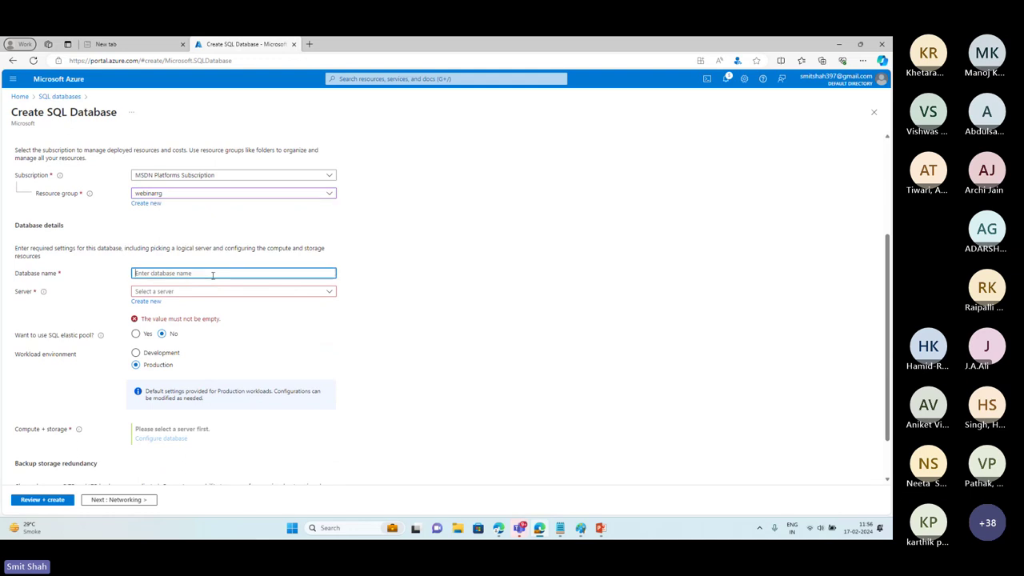
text(testdb)
click(514, 358)
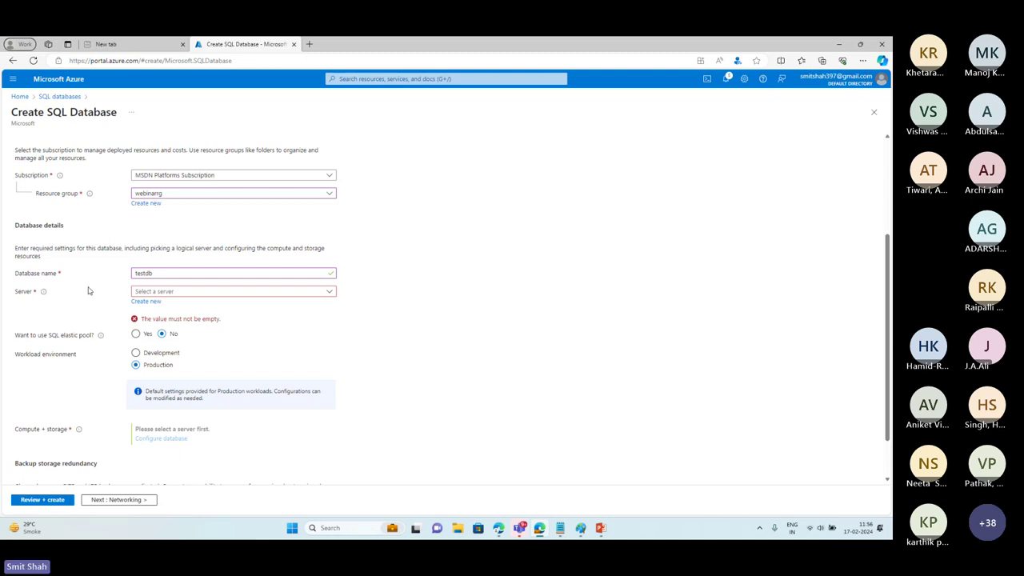
click(147, 301)
Enter testserver as the server name, keeping location (US) East US.
click(160, 204)
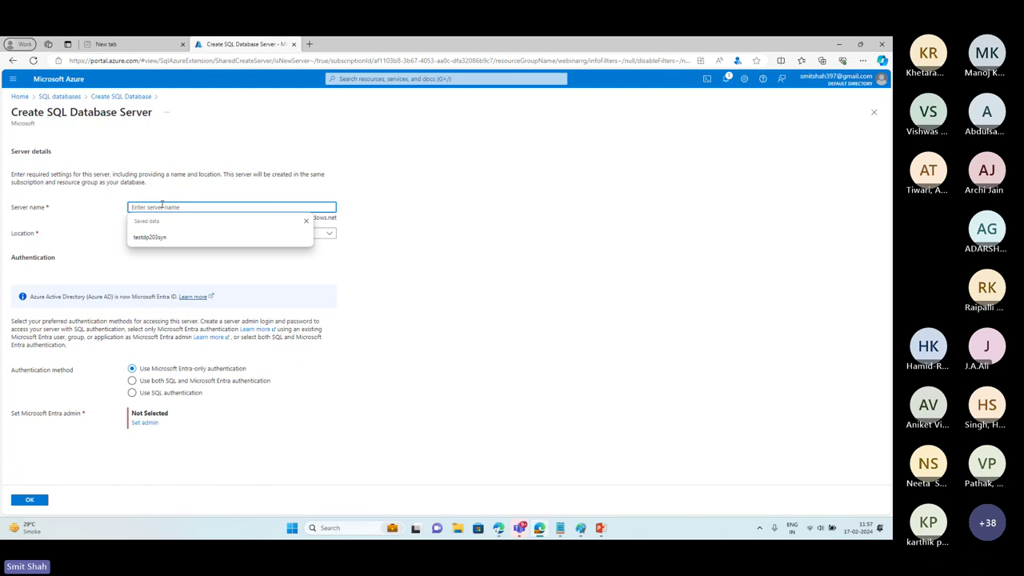
text(testserver)
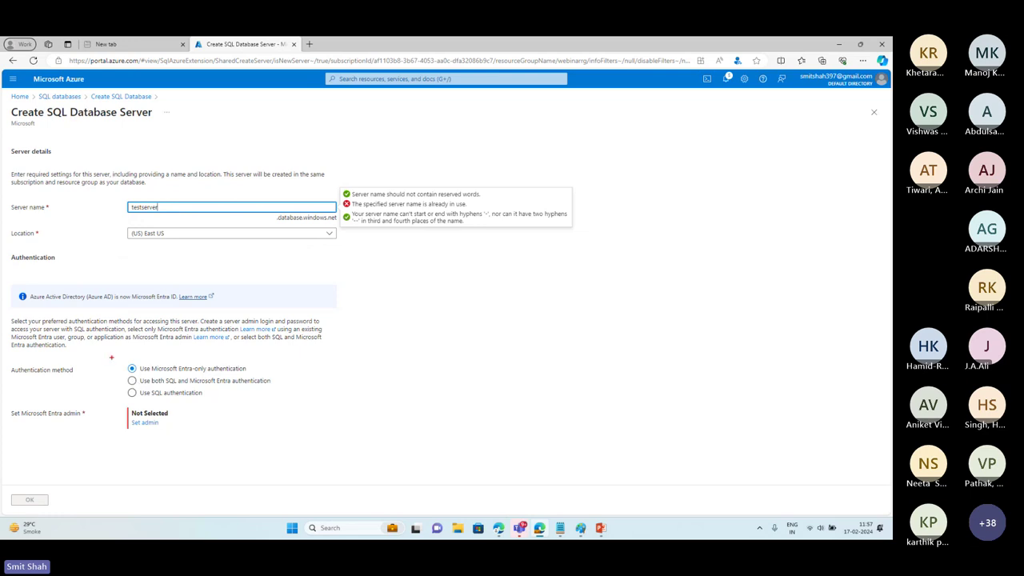
drag(111, 357, 280, 404)
drag(252, 367, 295, 352)
mouse_move(119, 374)
mouse_down()
mouse_move(202, 389)
mouse_move(288, 381)
mouse_move(120, 374)
mouse_up()
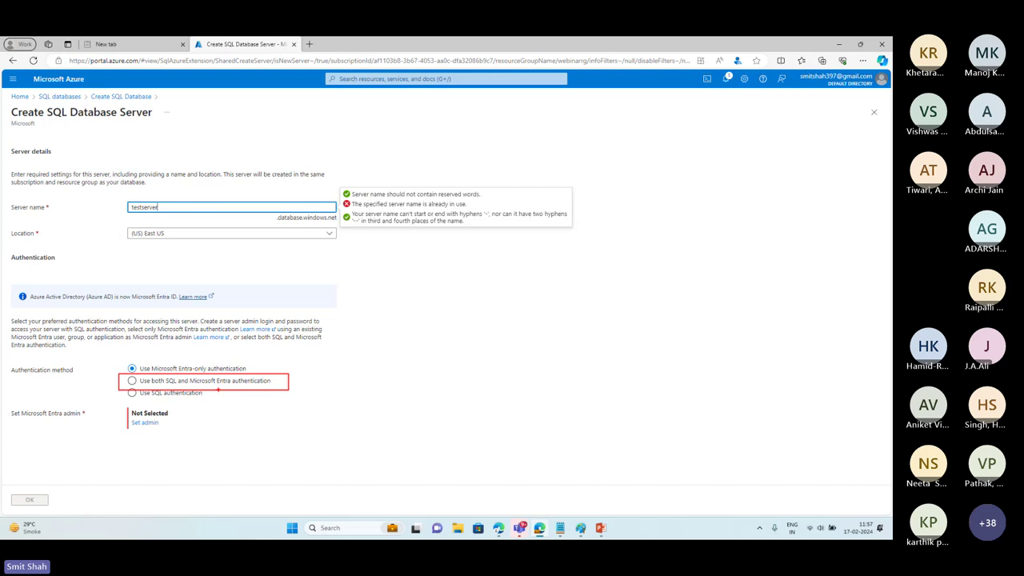
drag(119, 386, 229, 403)
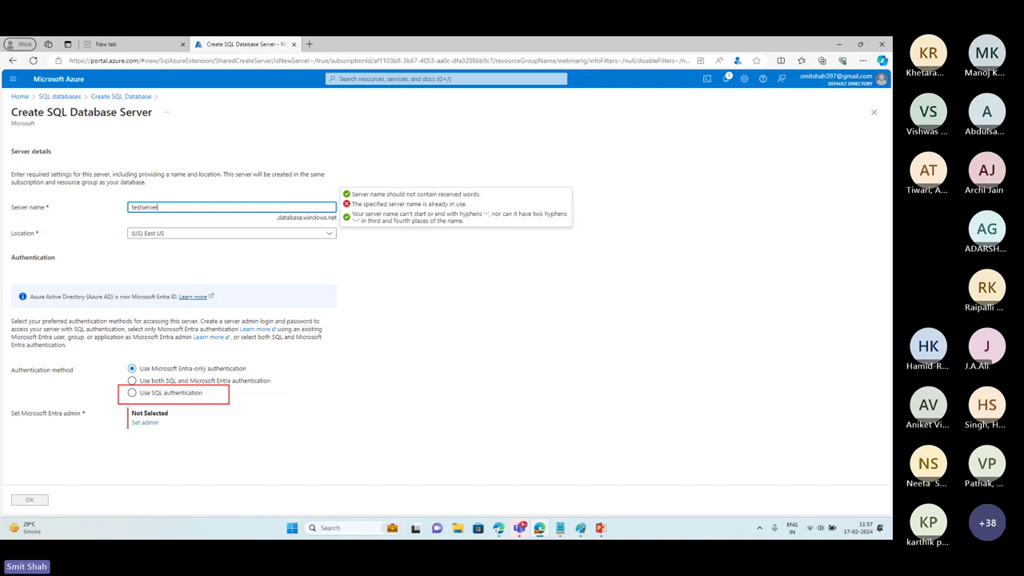
Switch to SQL authentication and enter an admin login, password and password confirmation.
click(171, 393)
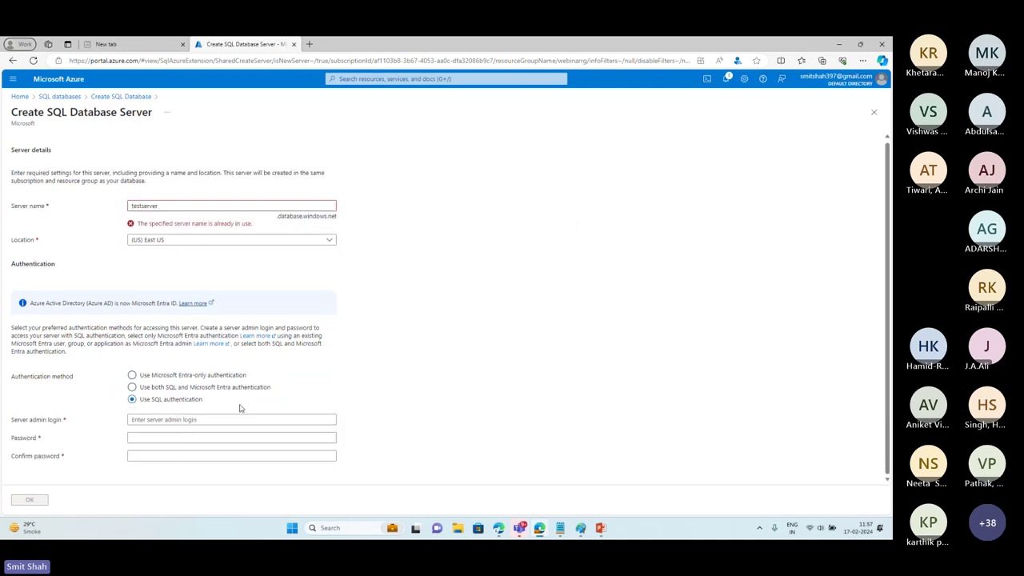
click(167, 420)
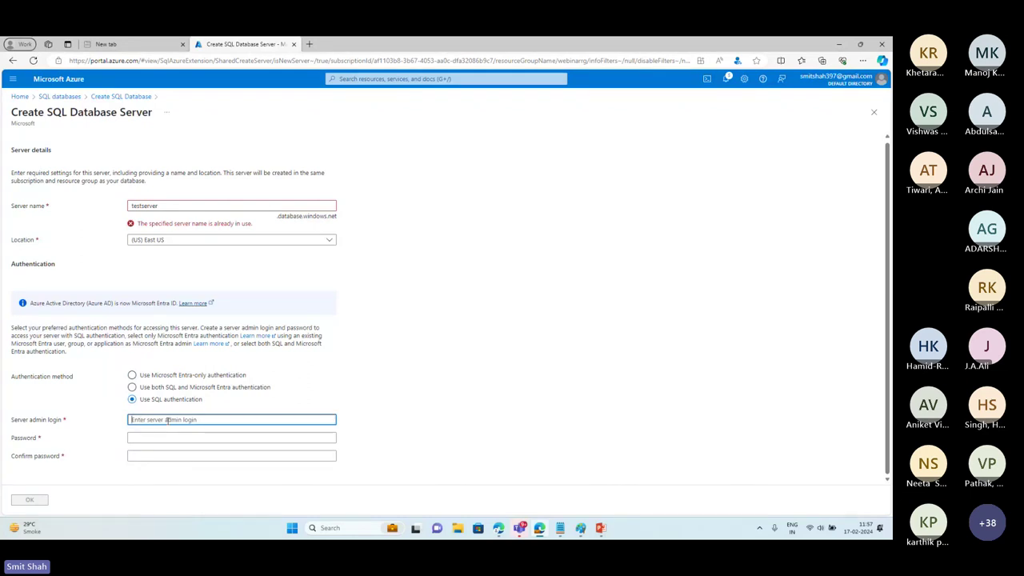
text(adming)
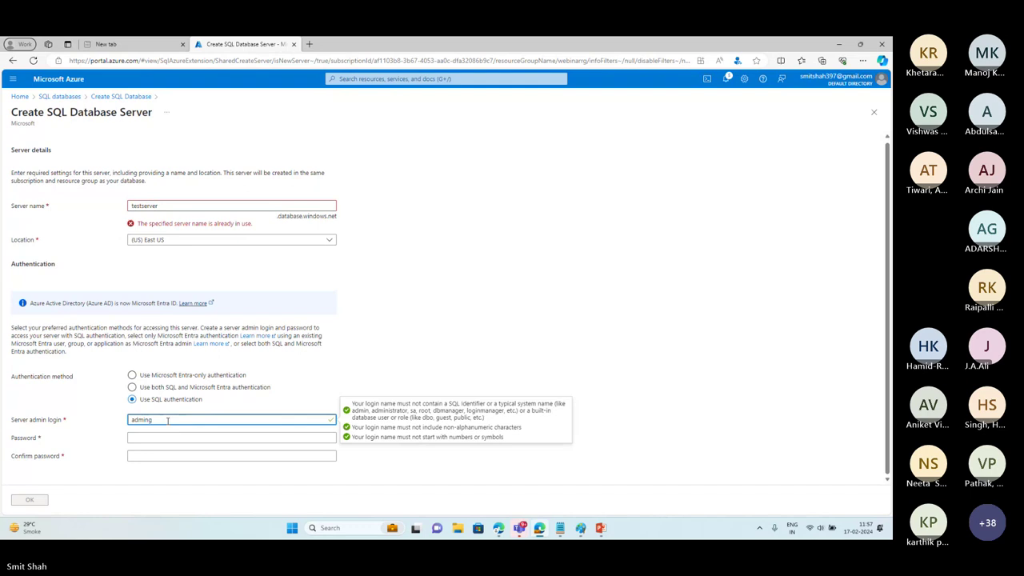
key(BackSpace)
text(webinar)
click(155, 436)
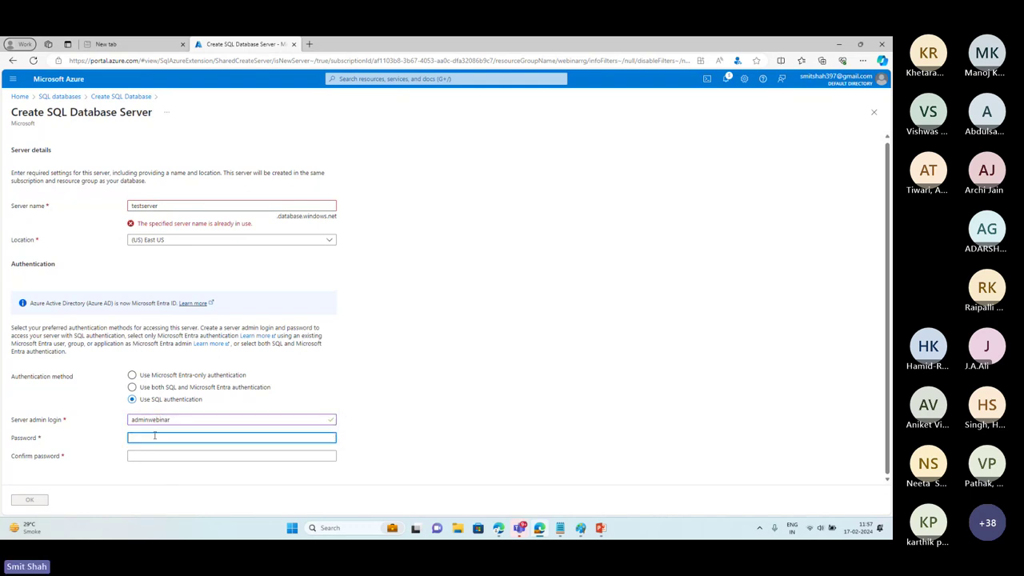
text(••)
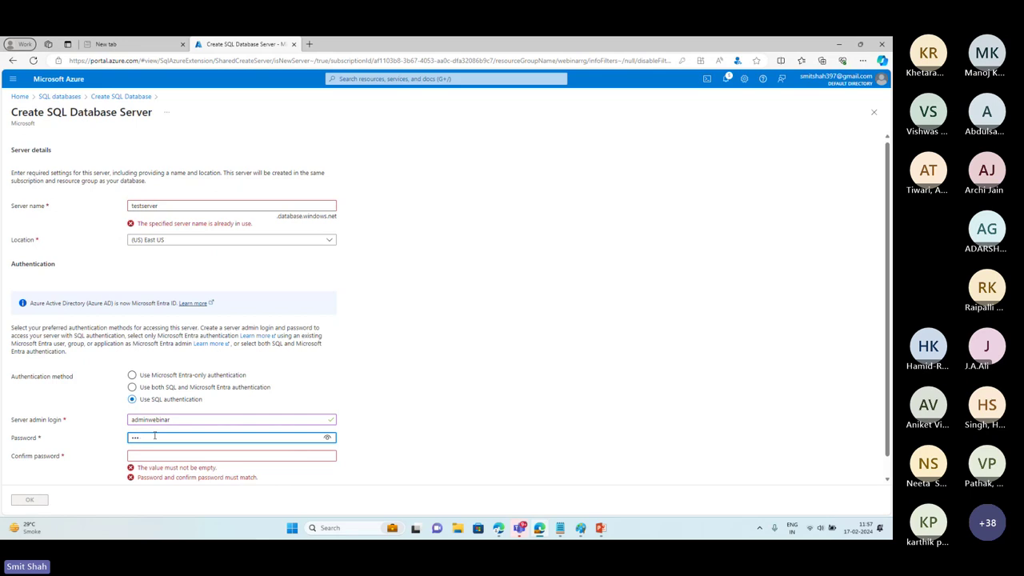
key(BackSpace)
key(BackSpace)
key(BackSpace)
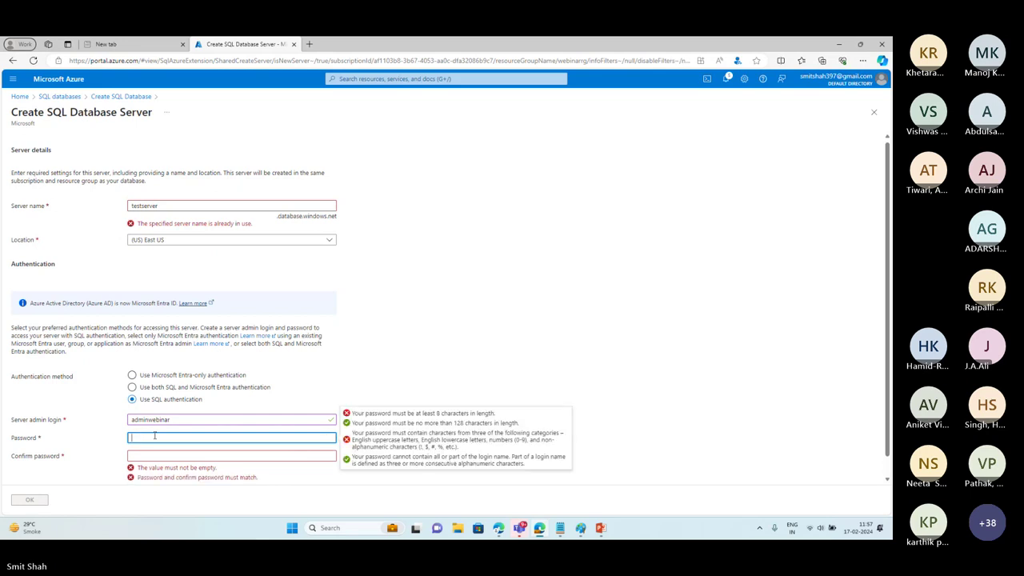
text(••••••••••)
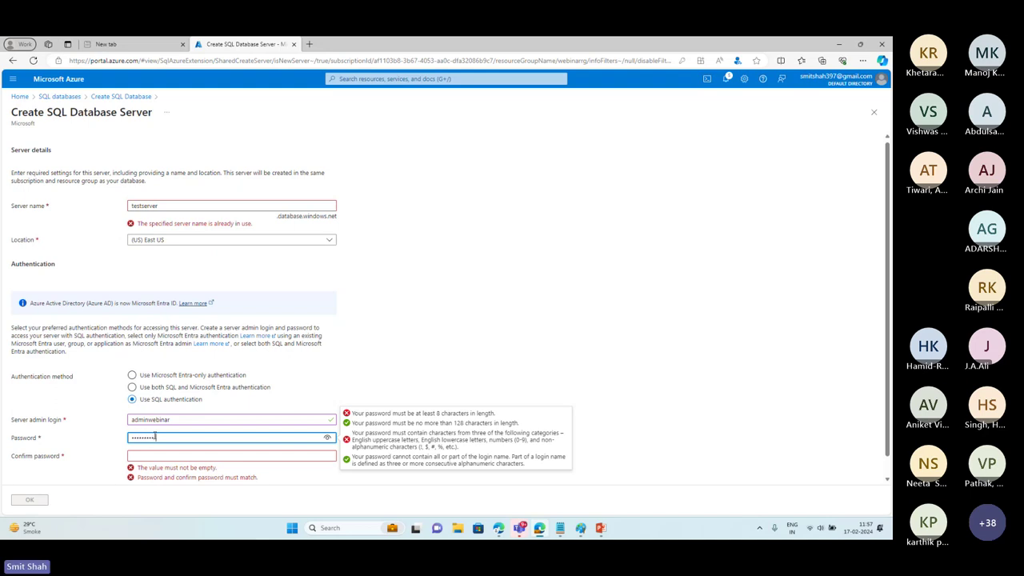
text(•)
click(153, 456)
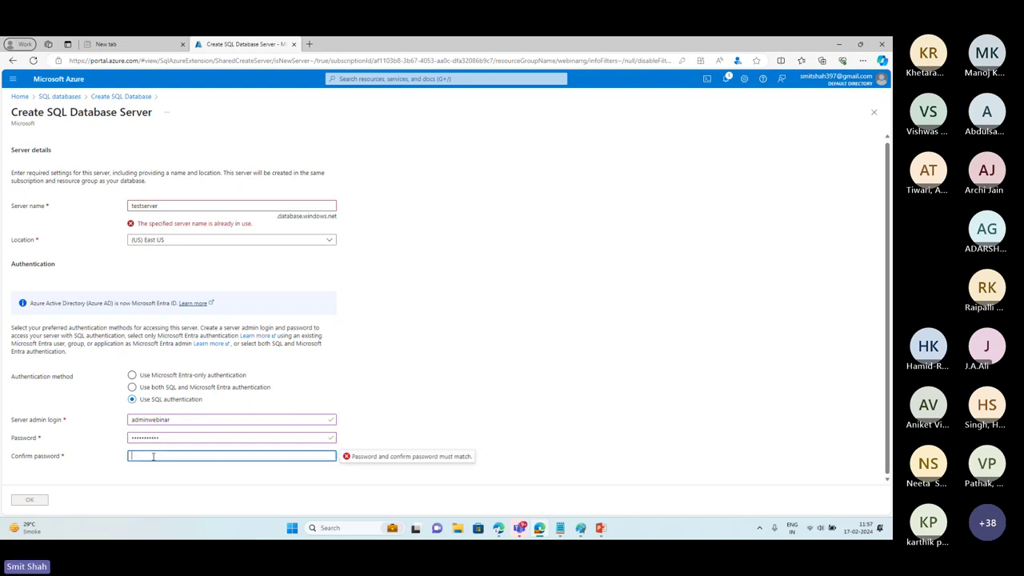
text(•••••••)
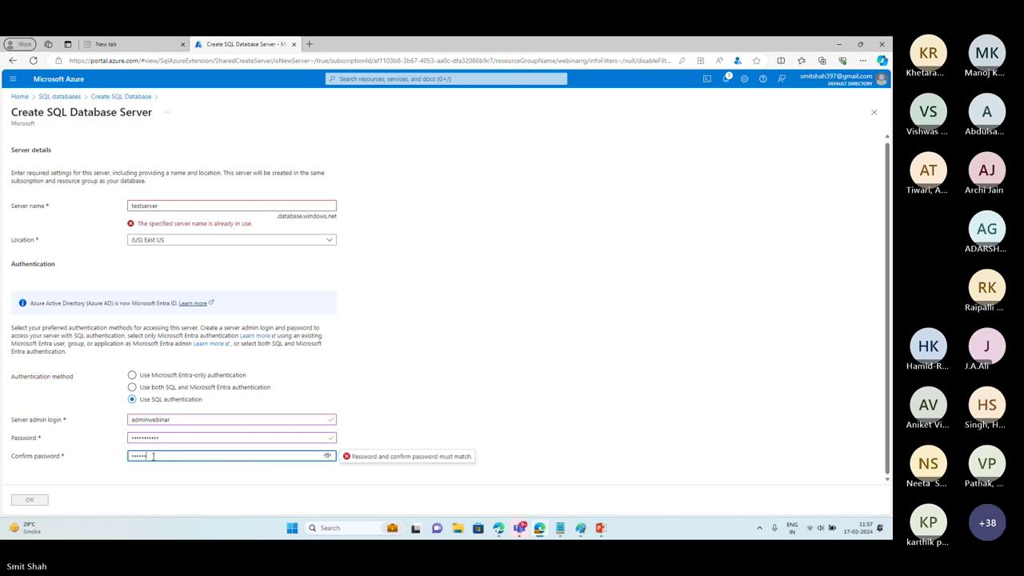
text(•)
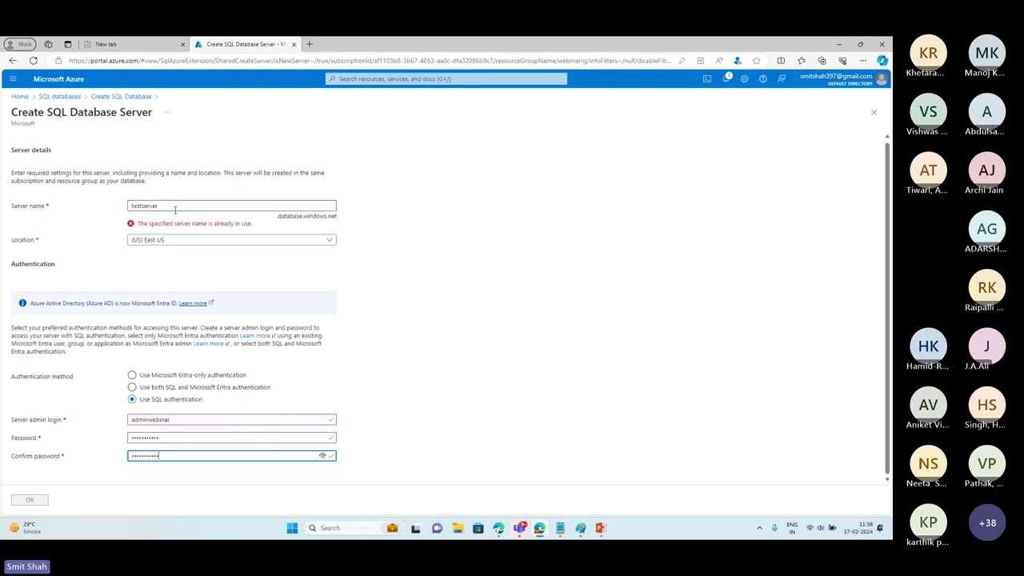
Change the server name to testserverwebinar and confirm the new server settings.
drag(121, 195, 348, 228)
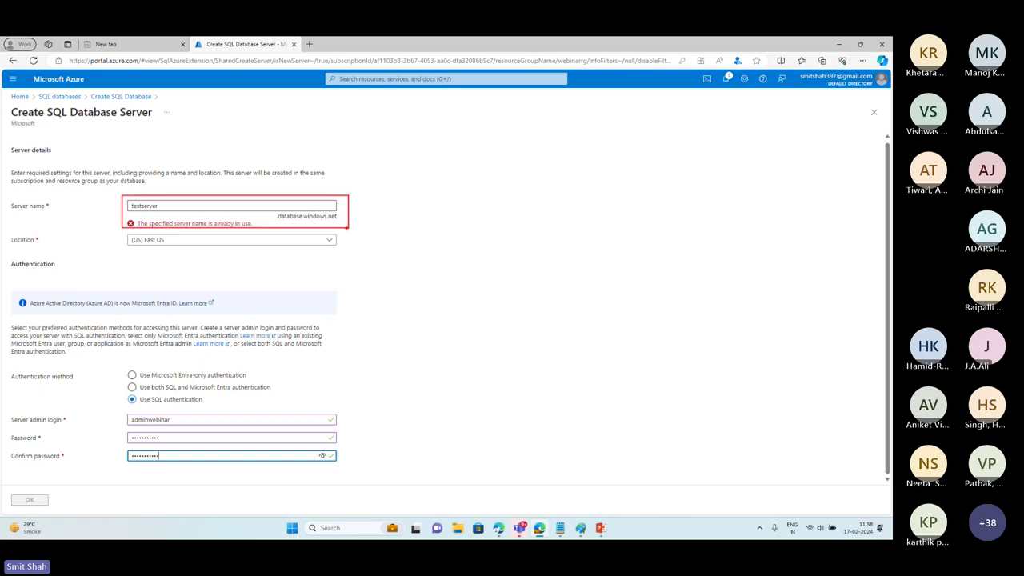
click(163, 206)
text(webina)
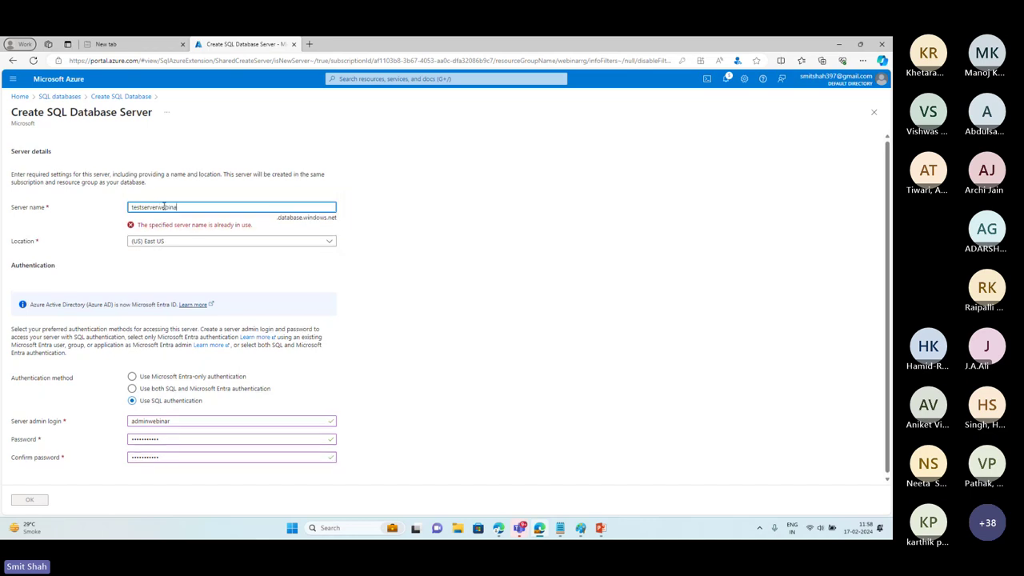
text(r)
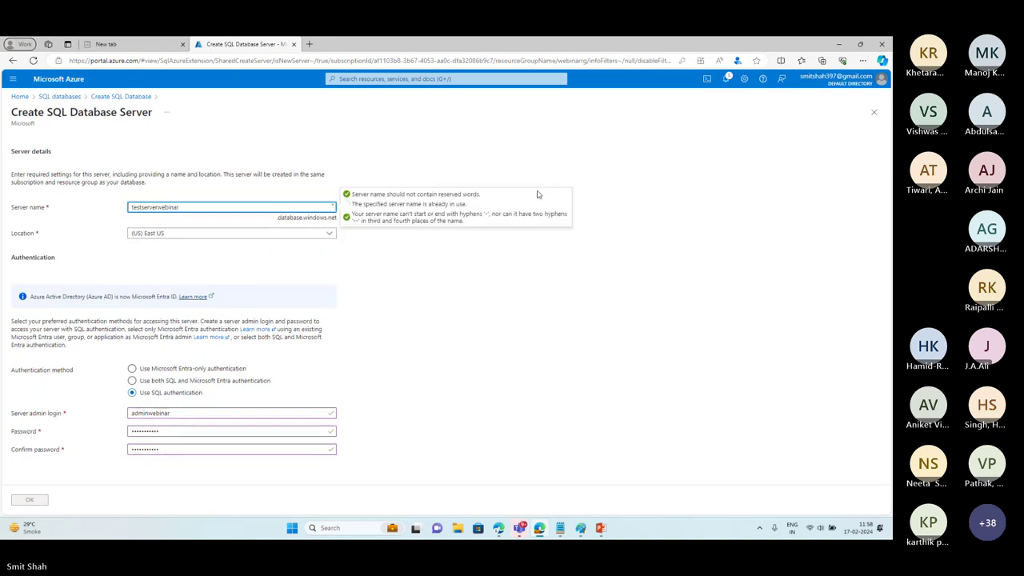
click(468, 315)
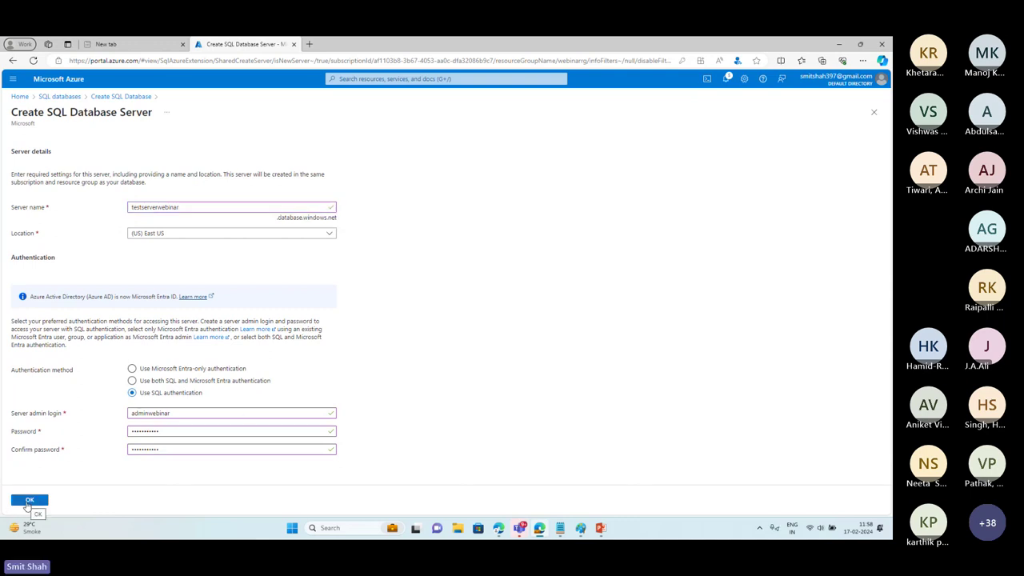
click(28, 501)
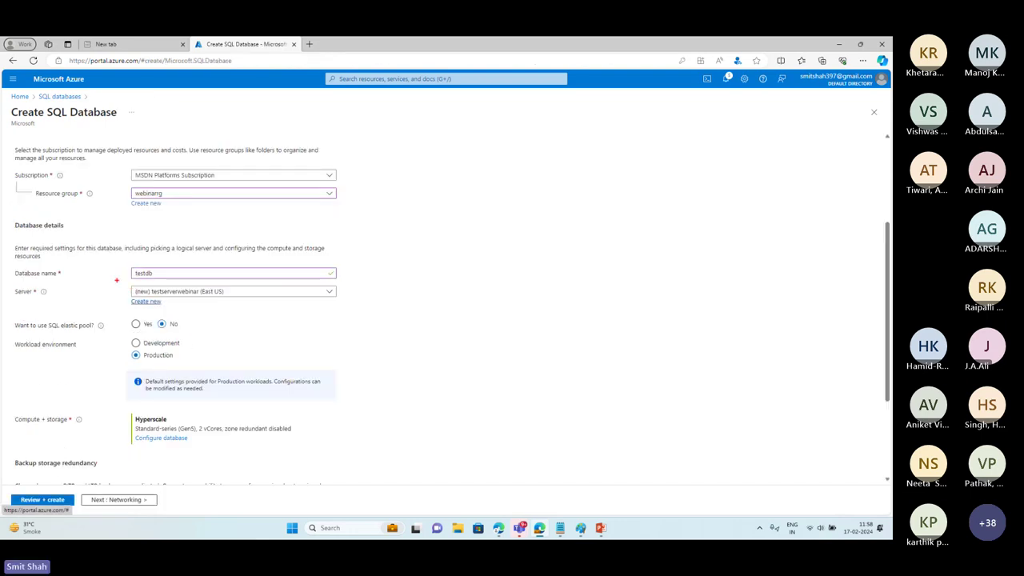
drag(116, 280, 365, 308)
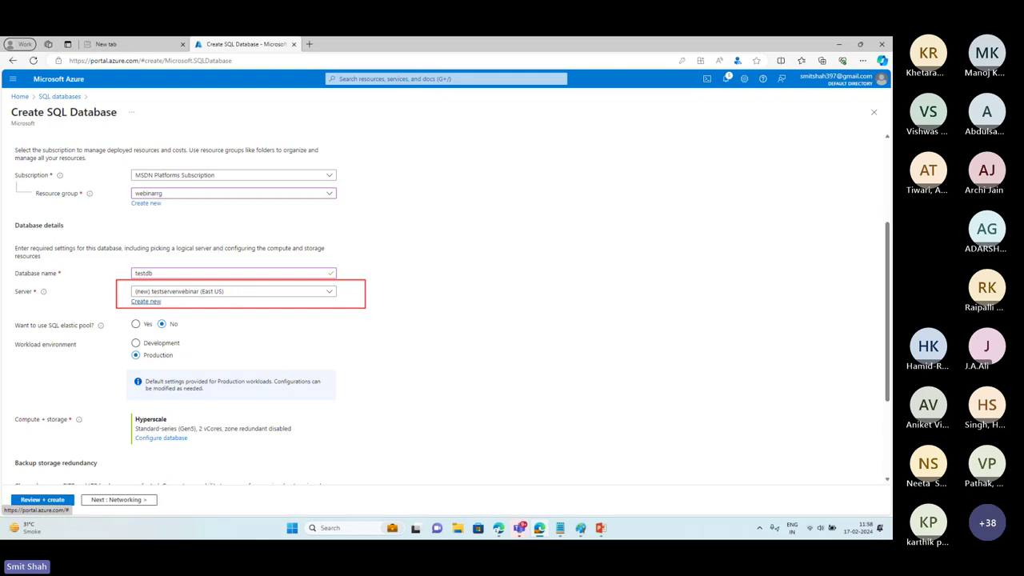
key(Escape)
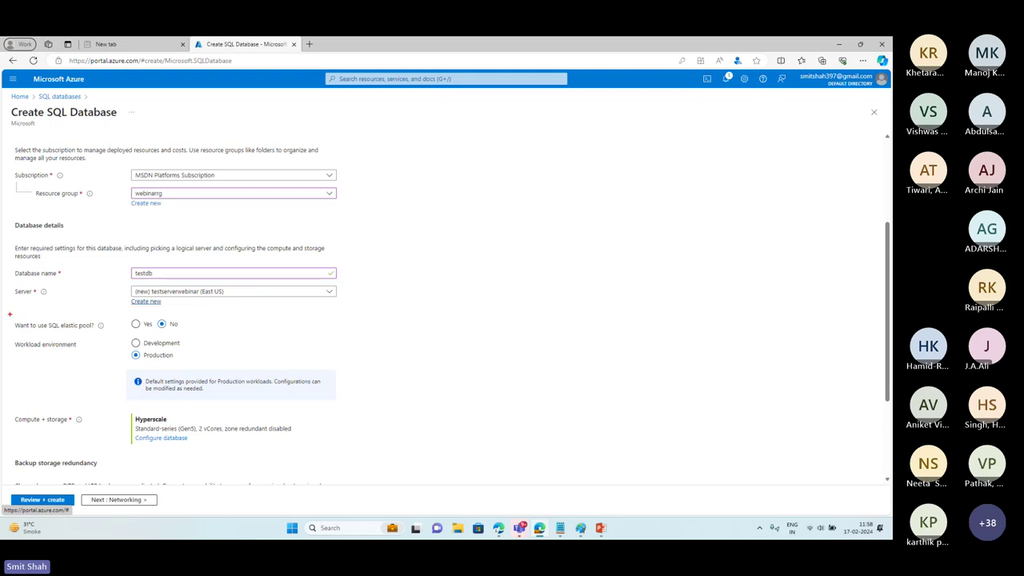
drag(9, 316, 215, 335)
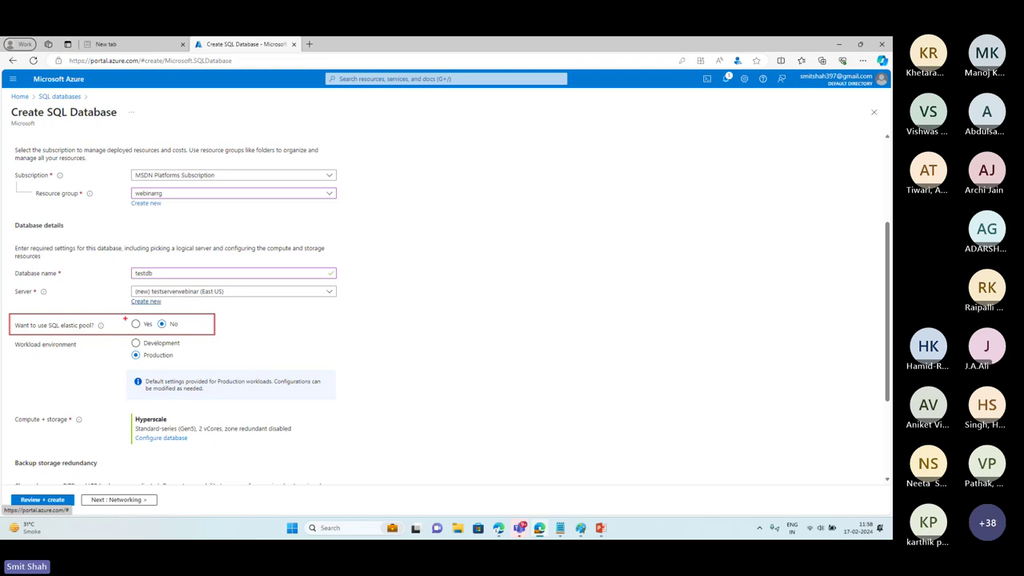
scroll(143, 324, down, 3)
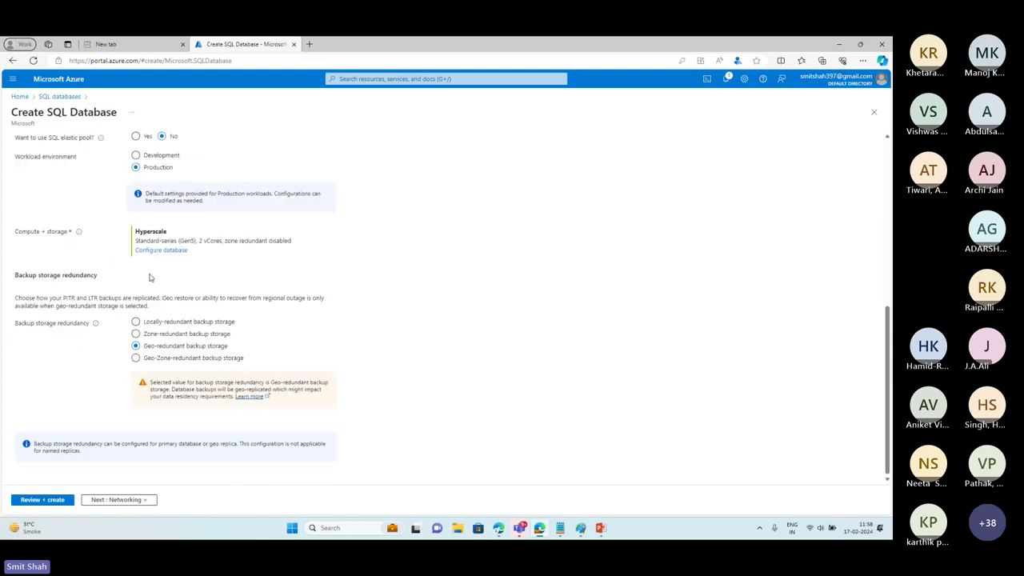
scroll(141, 336, up, 3)
click(137, 347)
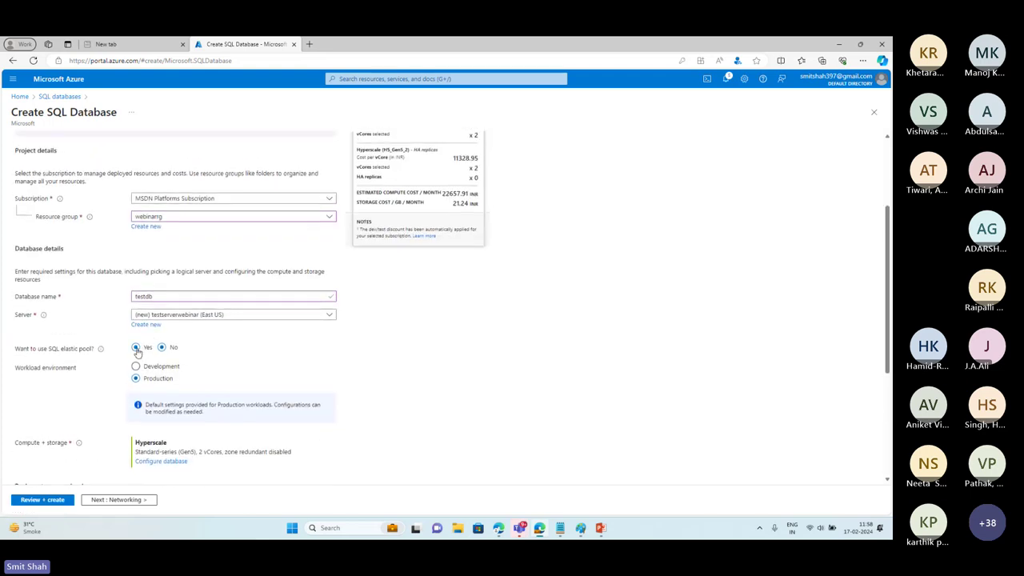
scroll(139, 349, up, 3)
scroll(181, 389, down, 1)
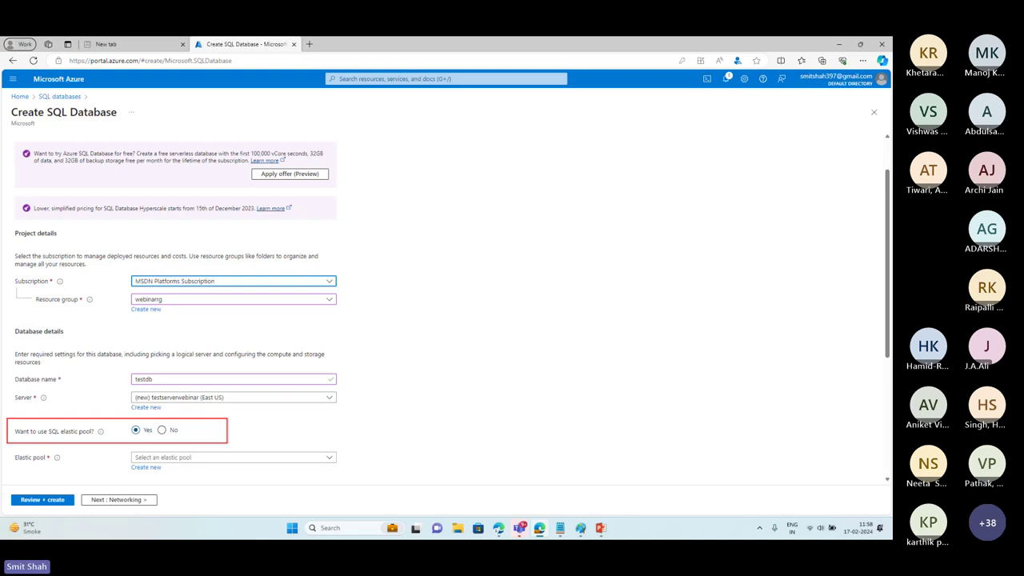
click(164, 431)
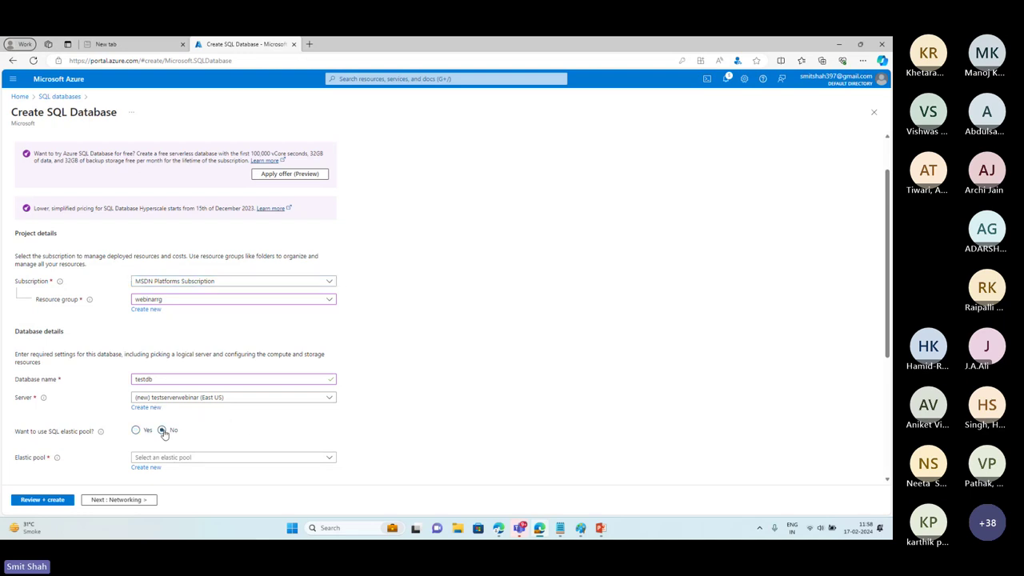
scroll(164, 433, down, 4)
scroll(203, 361, up, 3)
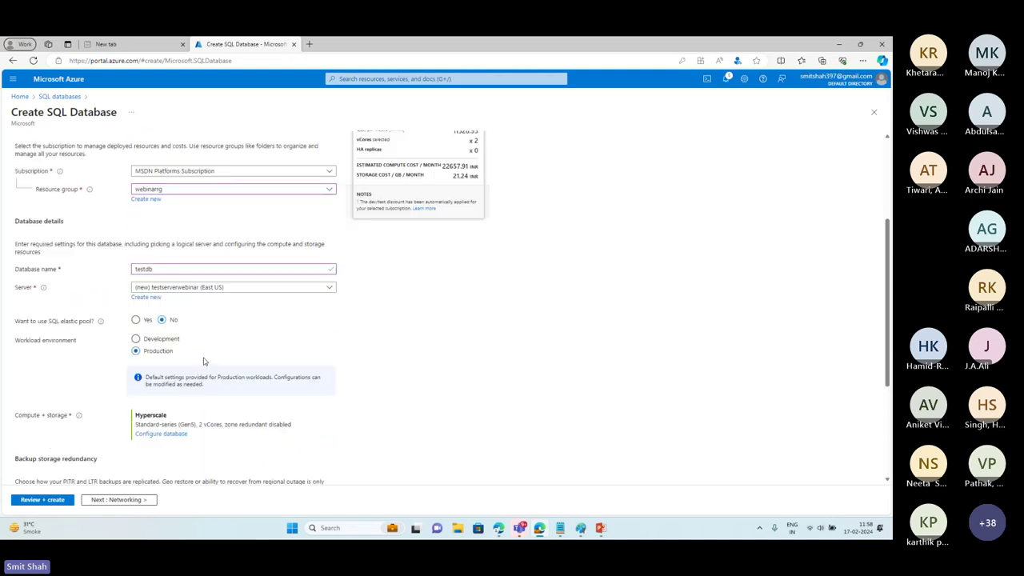
scroll(204, 362, up, 1)
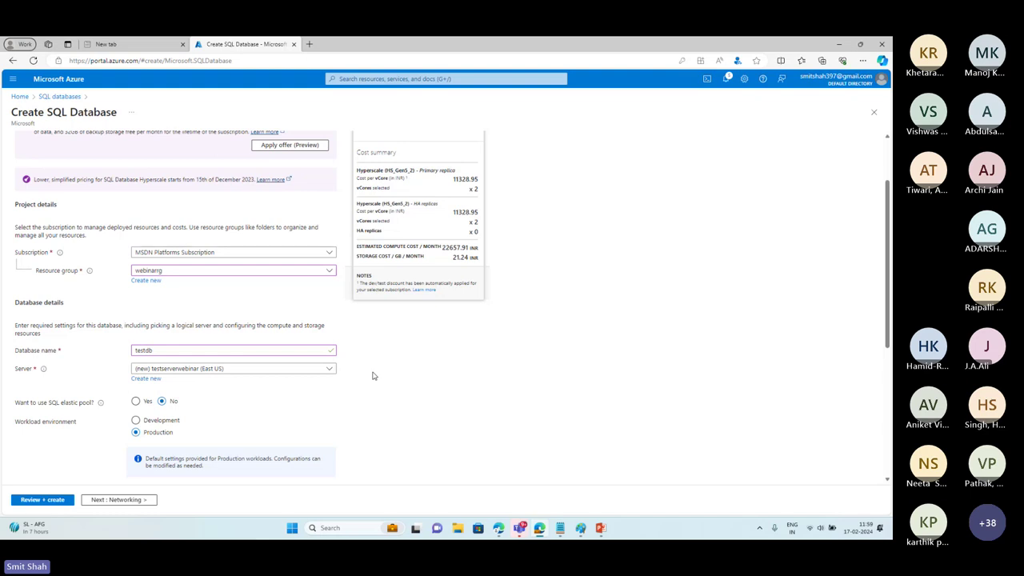
scroll(313, 325, down, 3)
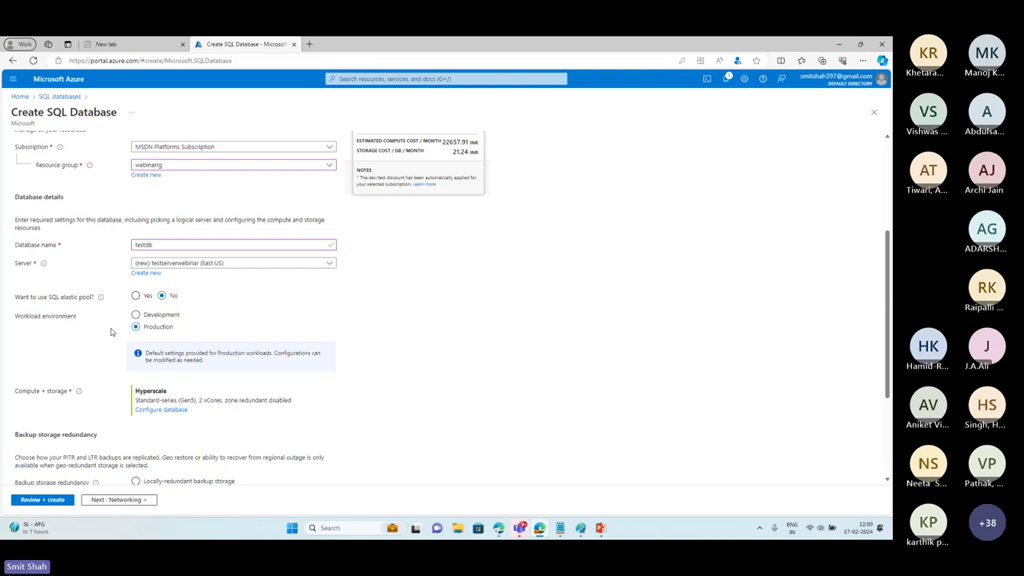
click(161, 316)
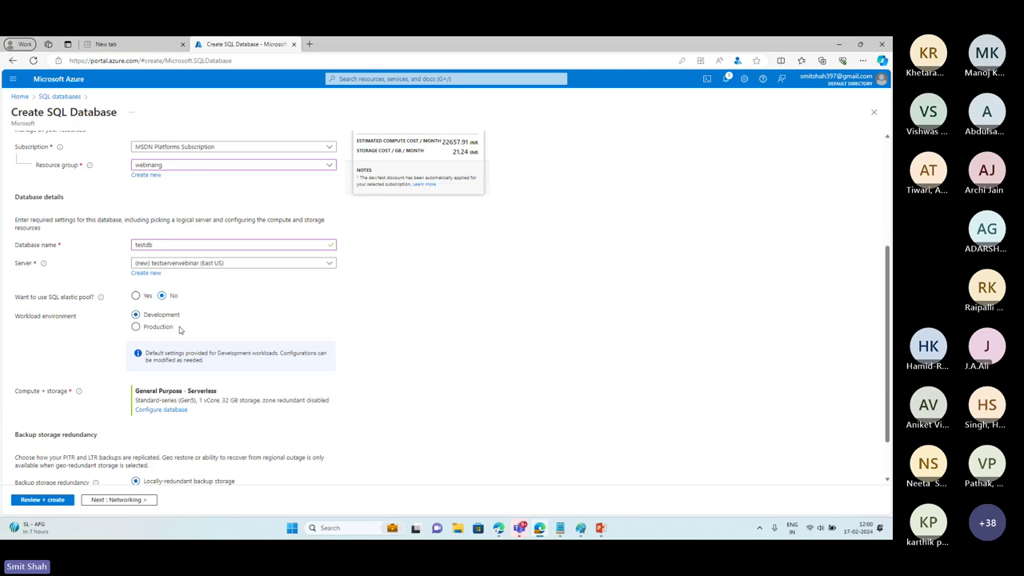
scroll(340, 362, up, 2)
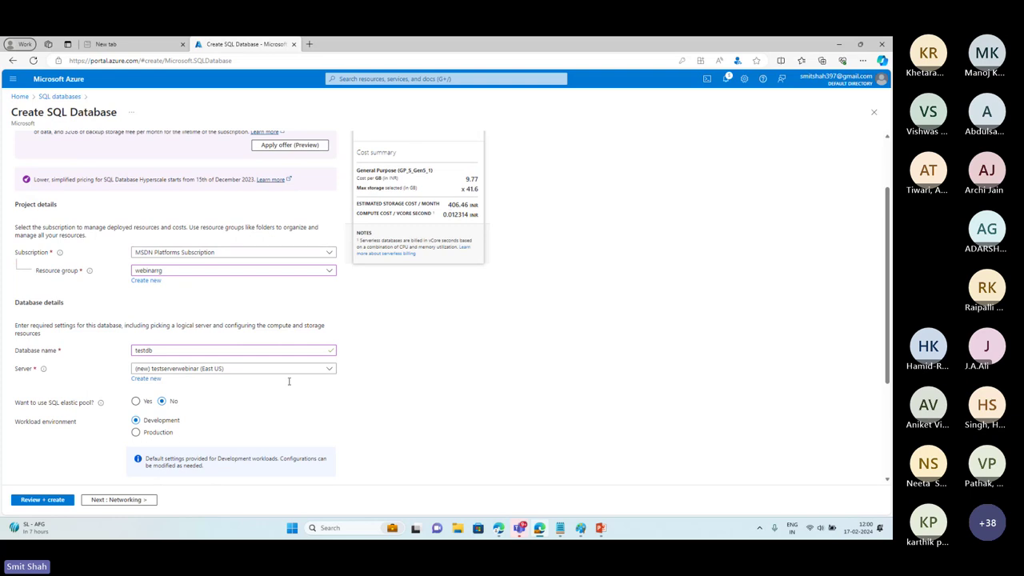
scroll(190, 413, down, 3)
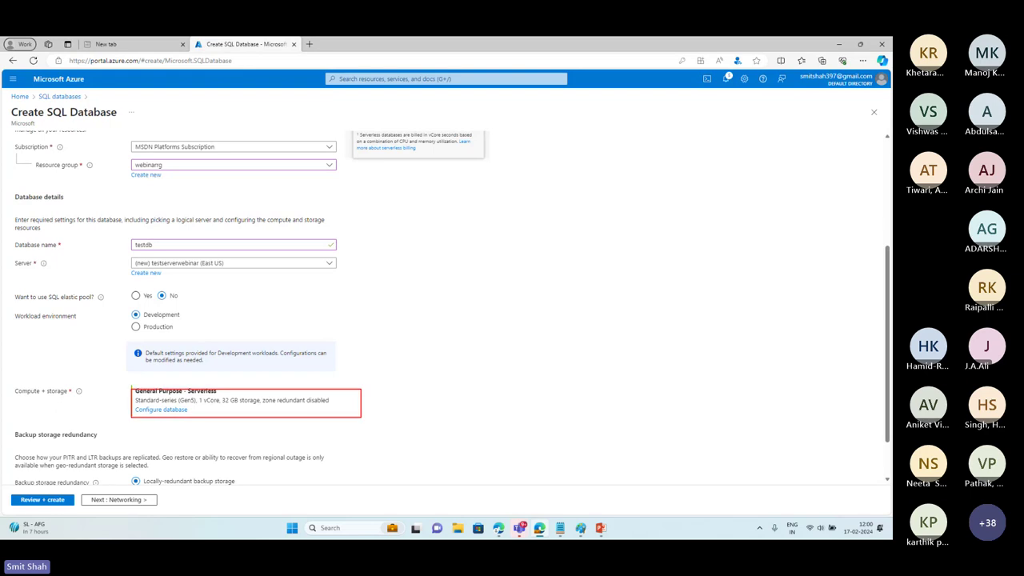
scroll(354, 320, up, 4)
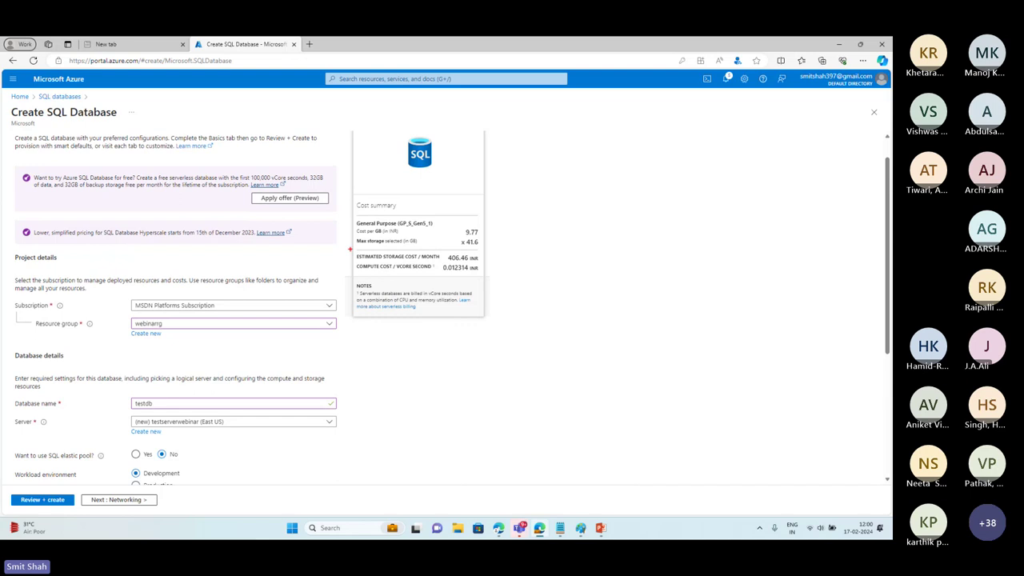
drag(349, 249, 488, 264)
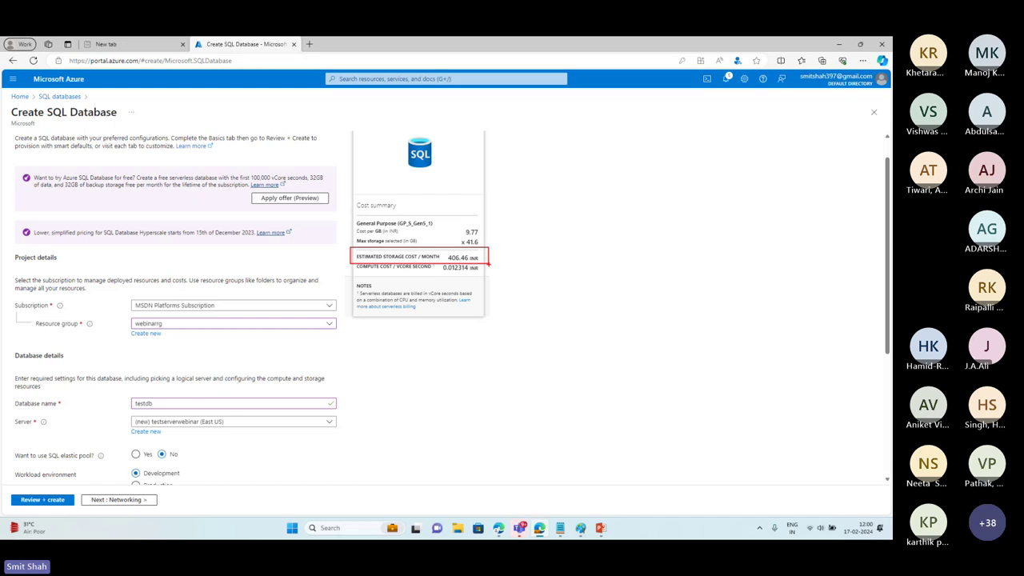
scroll(140, 448, down, 3)
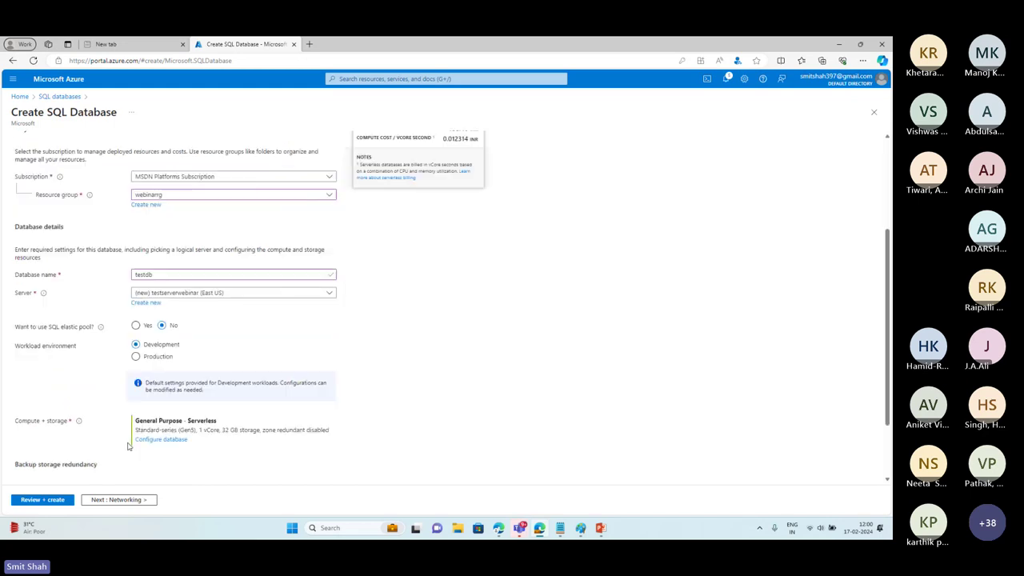
click(157, 329)
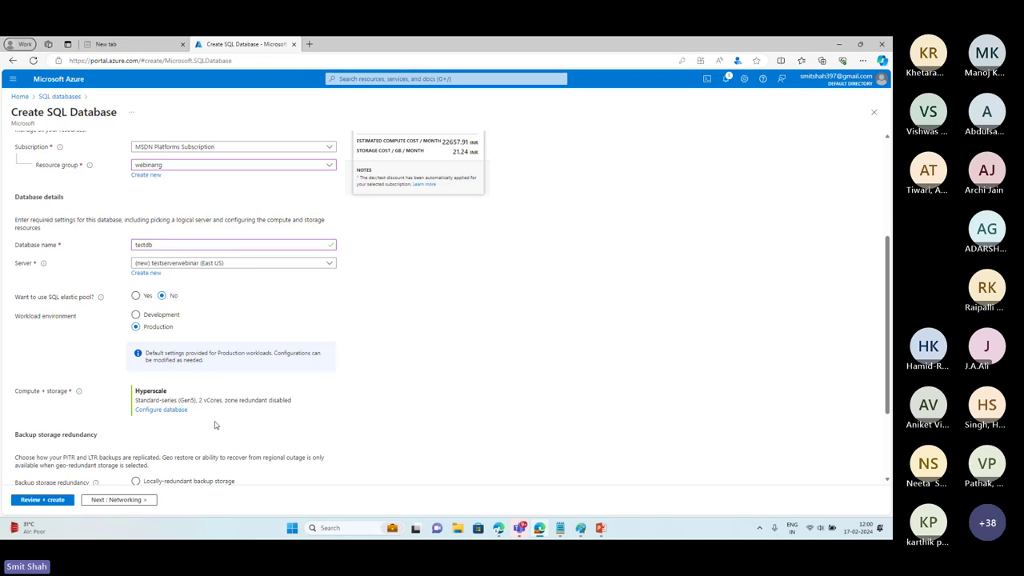
drag(124, 385, 311, 424)
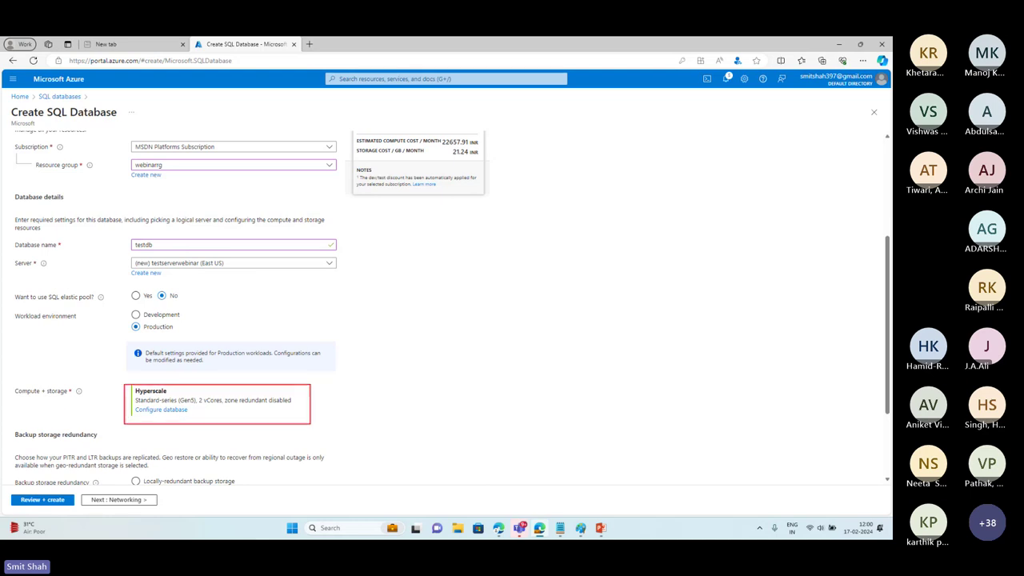
scroll(396, 382, up, 1)
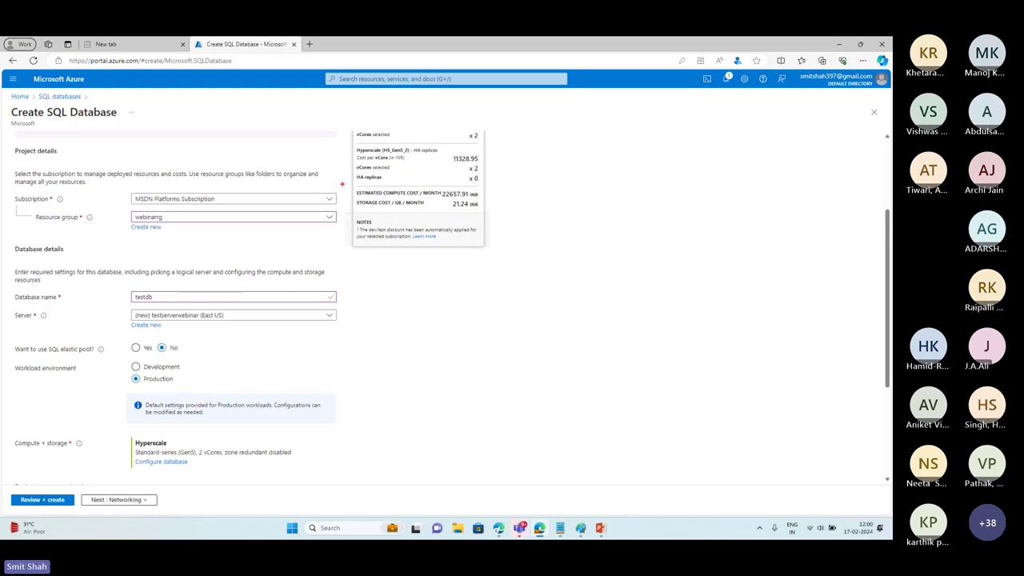
drag(341, 184, 492, 202)
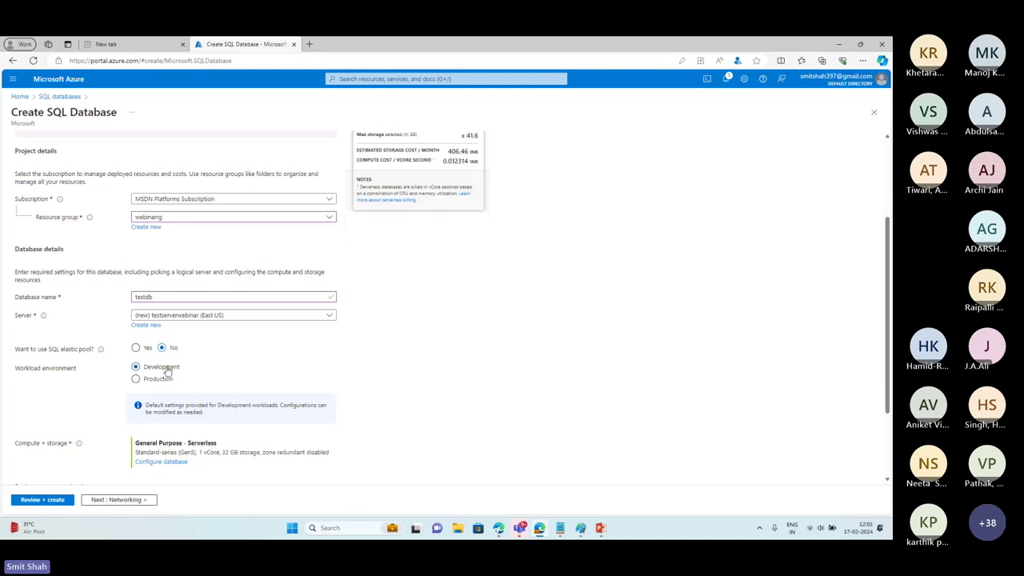
scroll(450, 204, up, 1)
scroll(450, 204, up, 1)
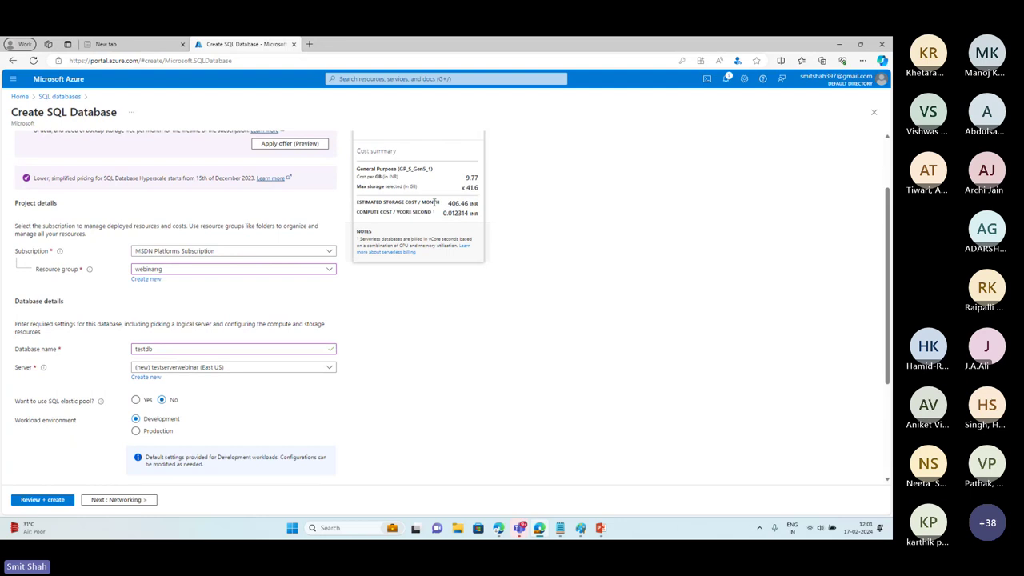
drag(348, 196, 509, 223)
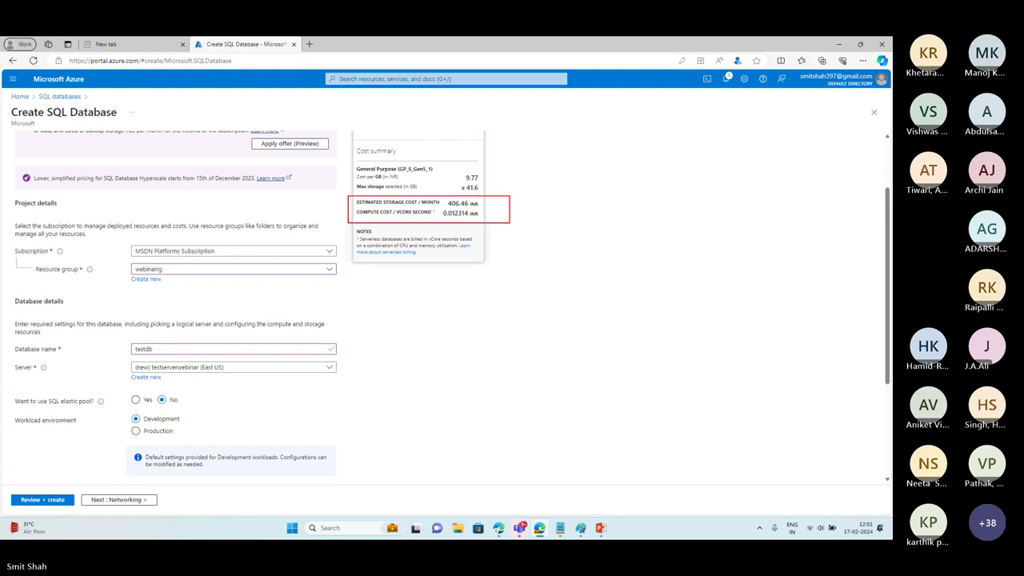
key(Escape)
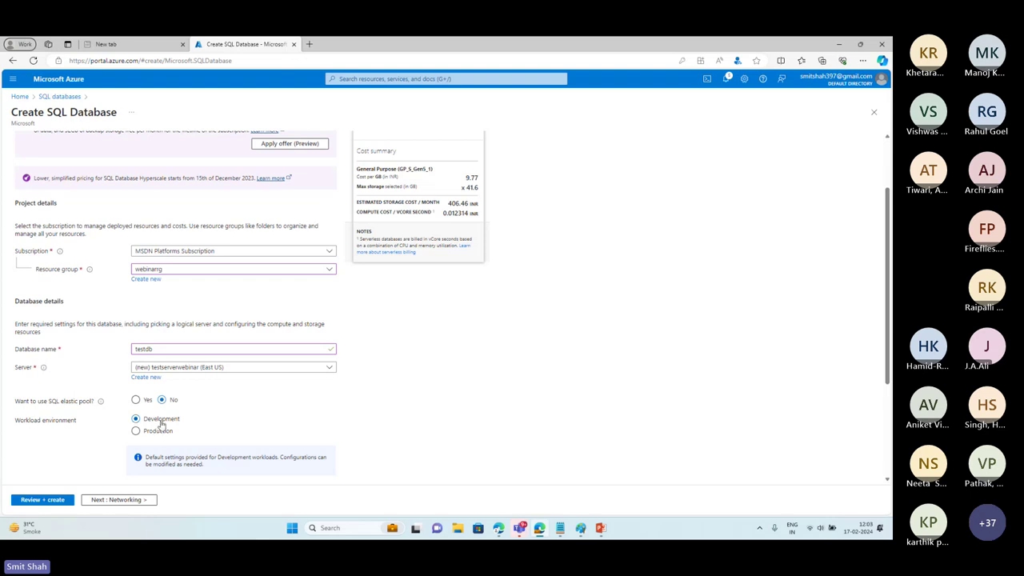
scroll(161, 424, down, 2)
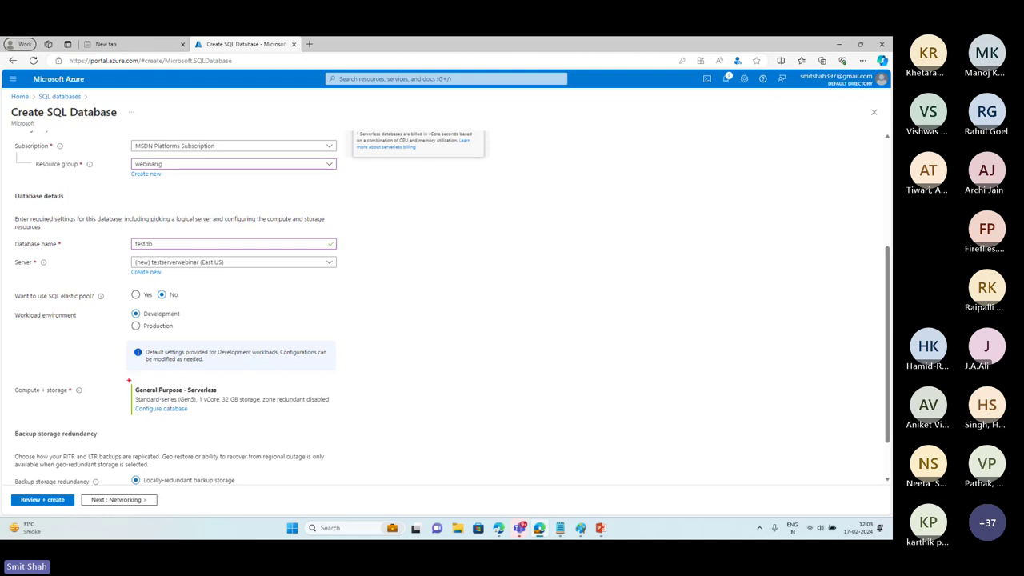
drag(127, 379, 345, 412)
key(Escape)
mouse_move(458, 254)
mouse_down()
mouse_move(571, 336)
mouse_move(682, 394)
mouse_up()
mouse_move(541, 229)
mouse_down()
mouse_move(538, 244)
mouse_move(555, 246)
mouse_up()
drag(562, 224, 570, 241)
mouse_move(448, 215)
mouse_down()
mouse_move(448, 234)
mouse_move(461, 214)
mouse_move(482, 235)
mouse_move(491, 213)
mouse_up()
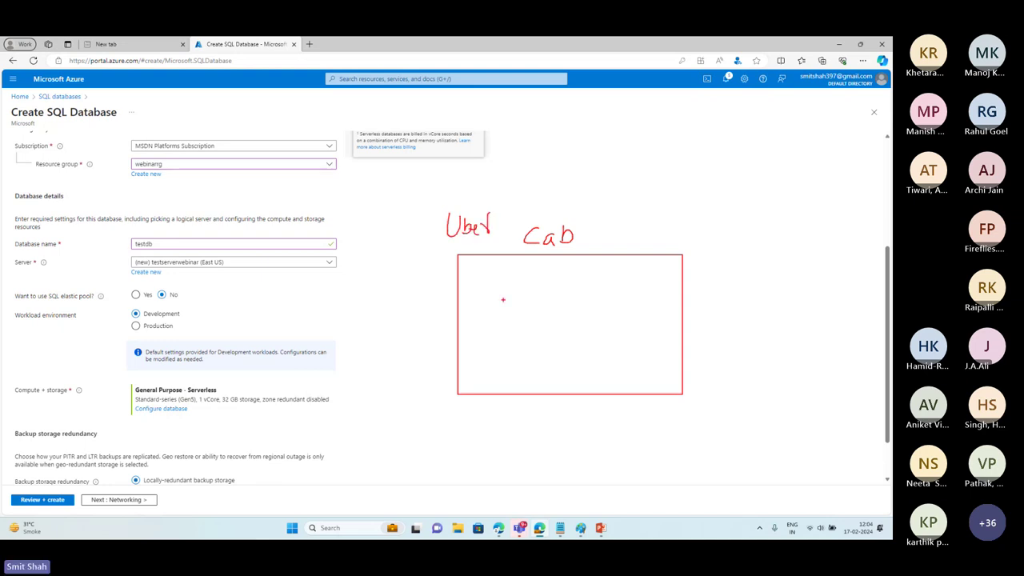
drag(476, 304, 567, 349)
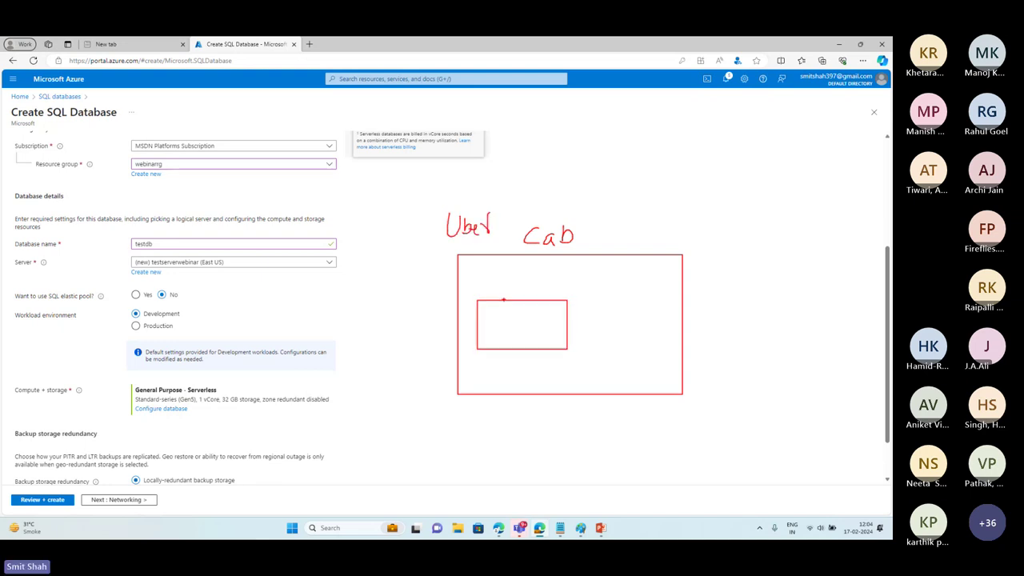
mouse_move(510, 284)
mouse_down()
mouse_move(502, 299)
mouse_move(545, 294)
mouse_up()
mouse_move(552, 291)
mouse_down()
mouse_move(546, 302)
mouse_move(674, 349)
mouse_up()
drag(613, 284, 618, 268)
mouse_move(618, 269)
mouse_down()
mouse_move(618, 288)
mouse_move(633, 279)
mouse_move(671, 289)
mouse_up()
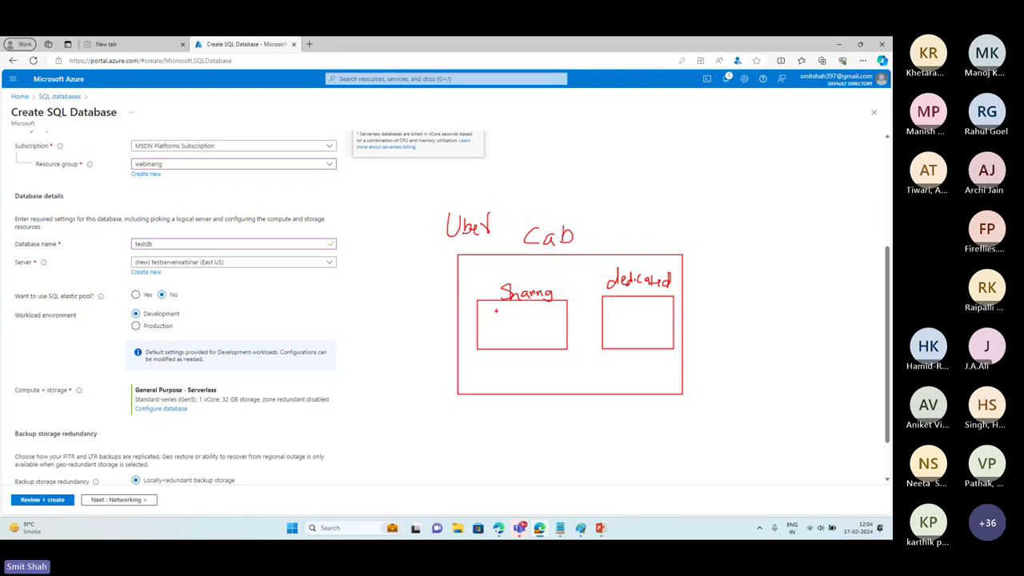
drag(501, 311, 550, 308)
mouse_move(161, 286)
mouse_down()
mouse_move(156, 299)
mouse_move(184, 285)
mouse_move(160, 284)
mouse_up()
key(ctrl+z)
key(Escape)
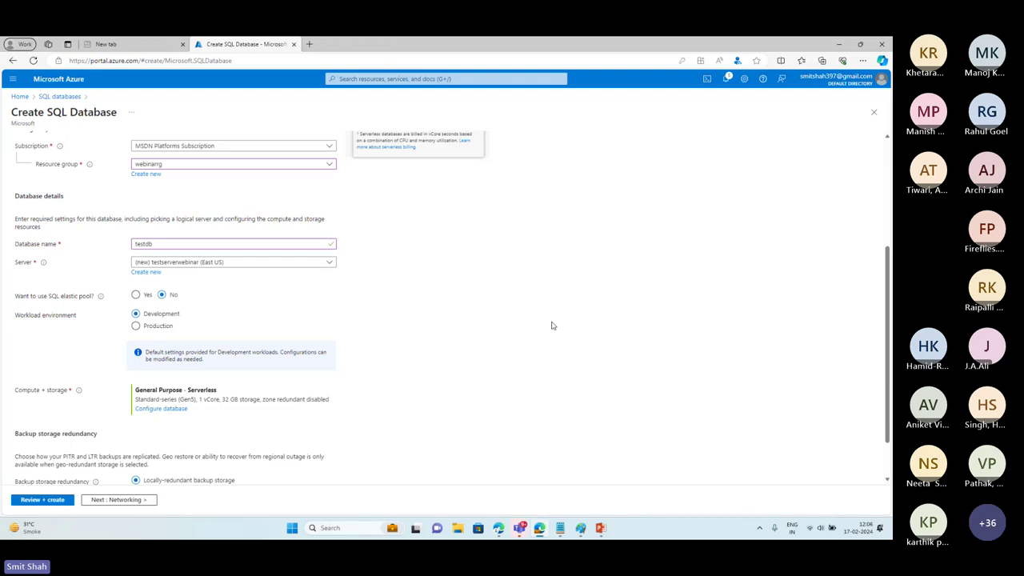
scroll(361, 353, down, 2)
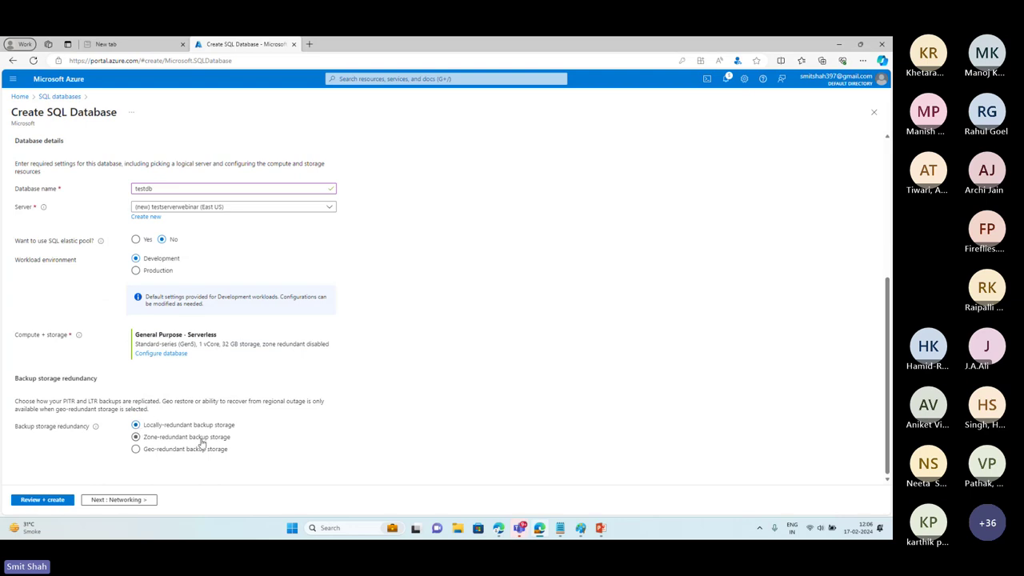
click(118, 500)
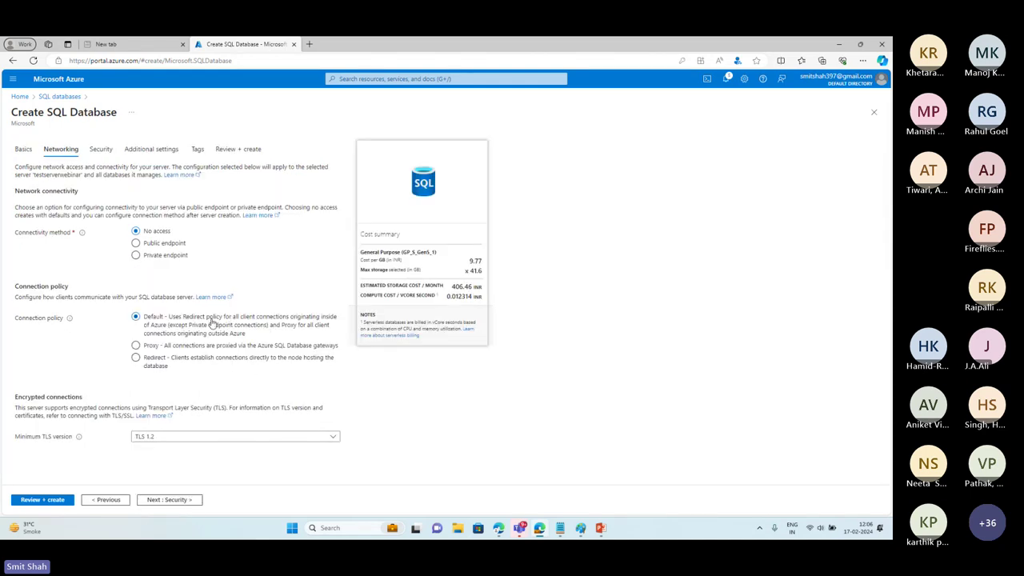
click(136, 243)
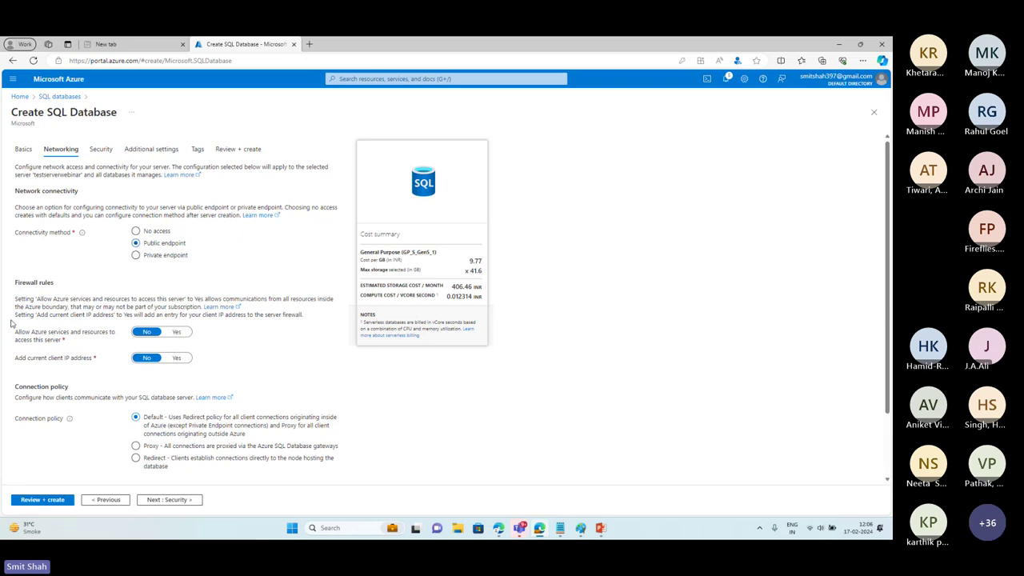
drag(8, 317, 187, 351)
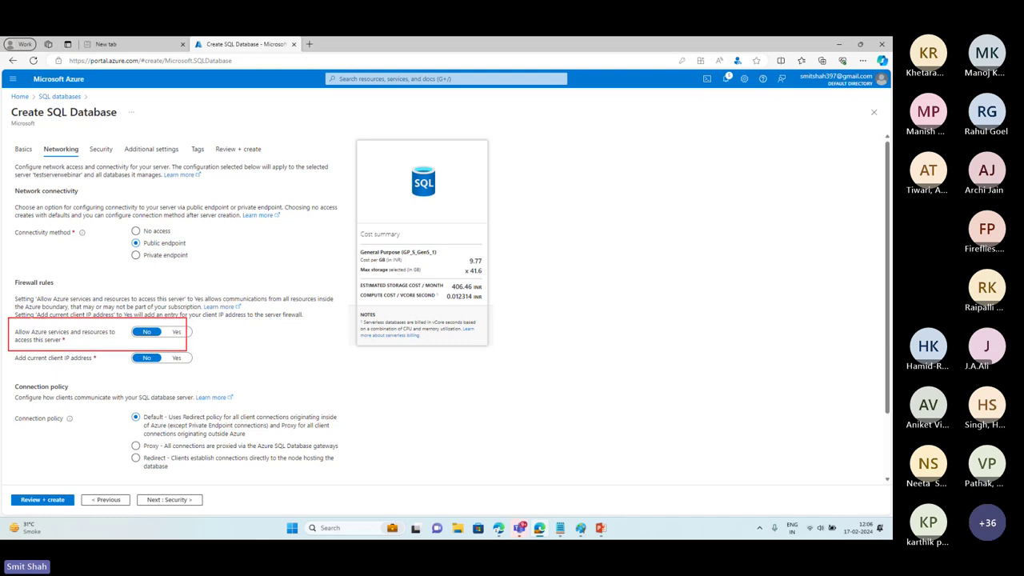
click(177, 333)
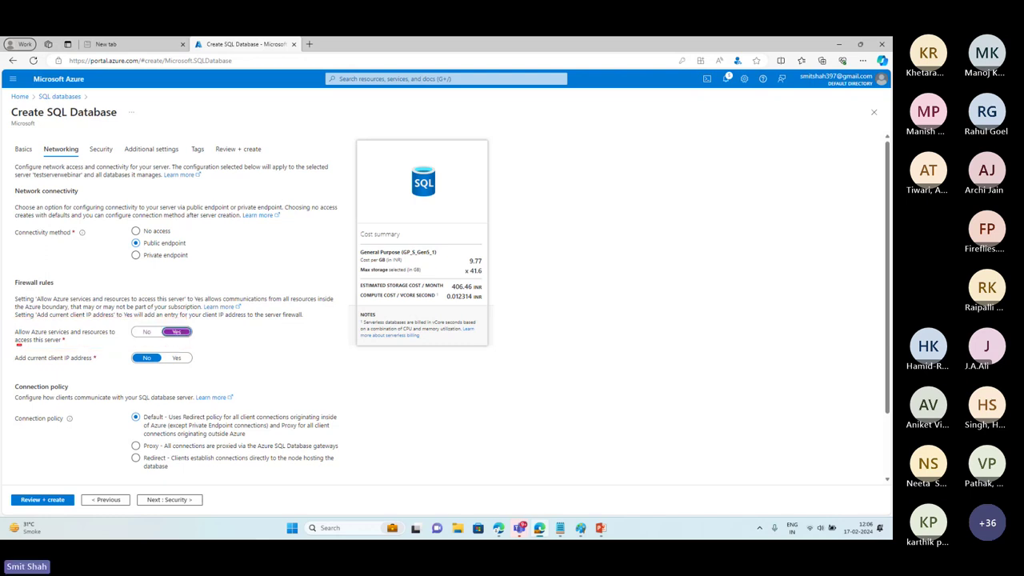
drag(17, 344, 215, 378)
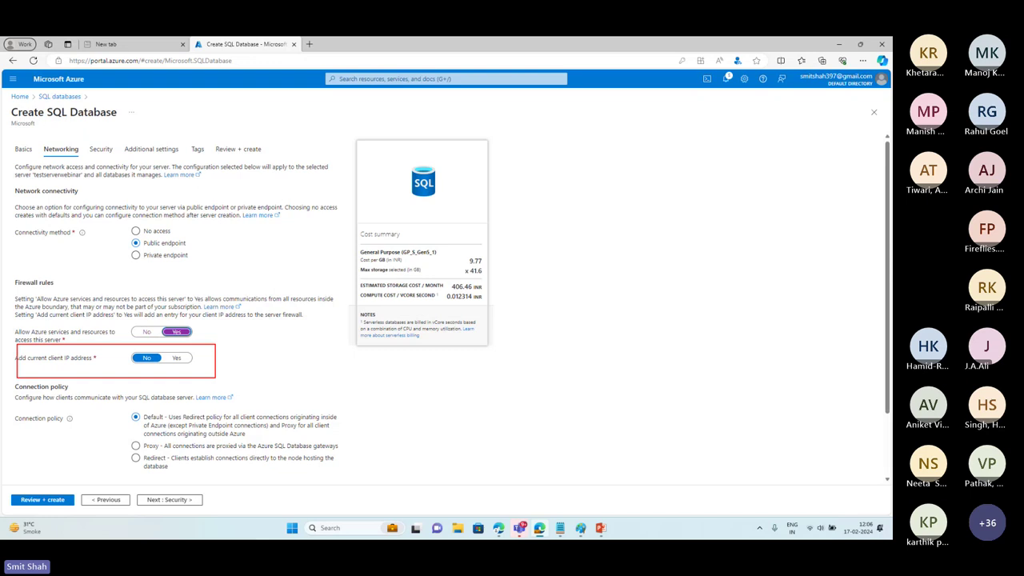
click(181, 359)
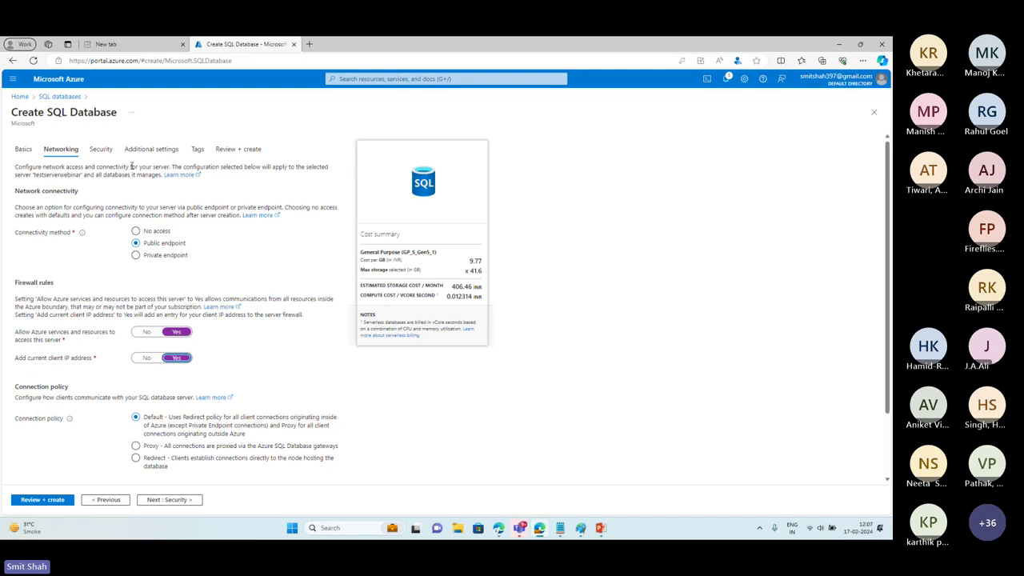
drag(83, 137, 211, 166)
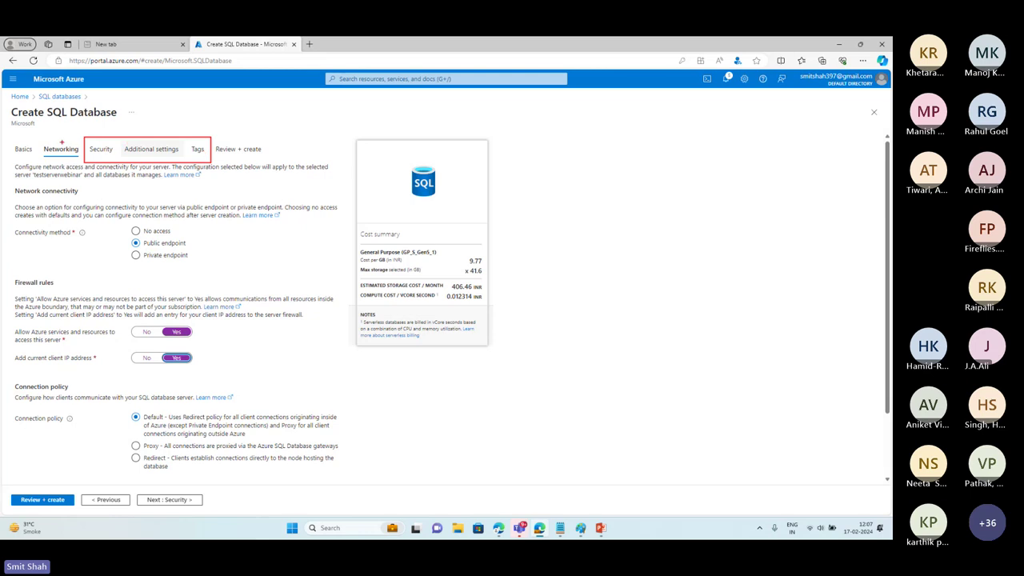
mouse_move(61, 142)
mouse_down()
mouse_move(72, 130)
mouse_move(204, 98)
mouse_move(230, 142)
mouse_move(248, 129)
mouse_up()
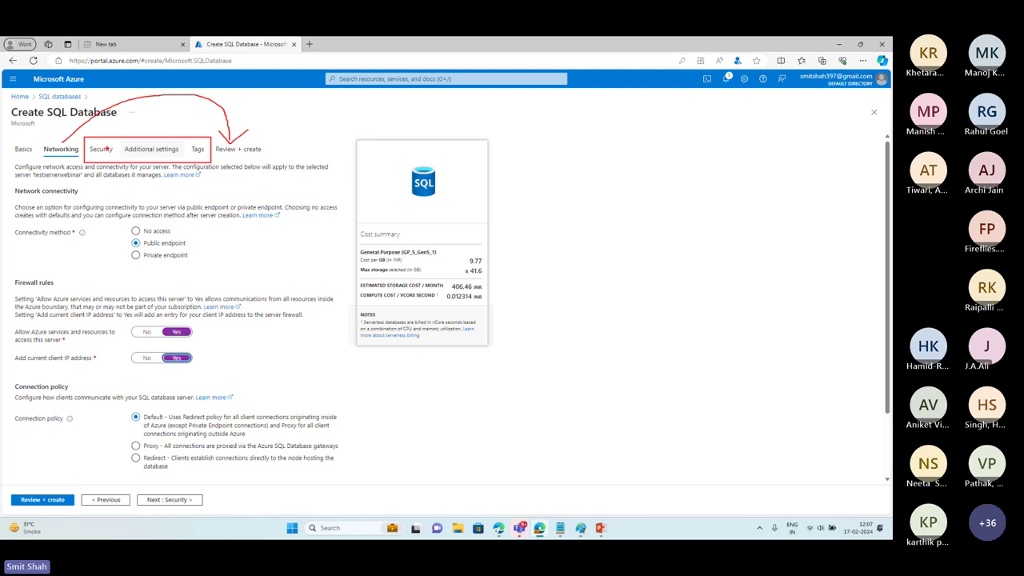
mouse_move(120, 140)
mouse_down()
mouse_move(107, 140)
mouse_move(112, 158)
mouse_move(119, 134)
mouse_move(190, 148)
mouse_up()
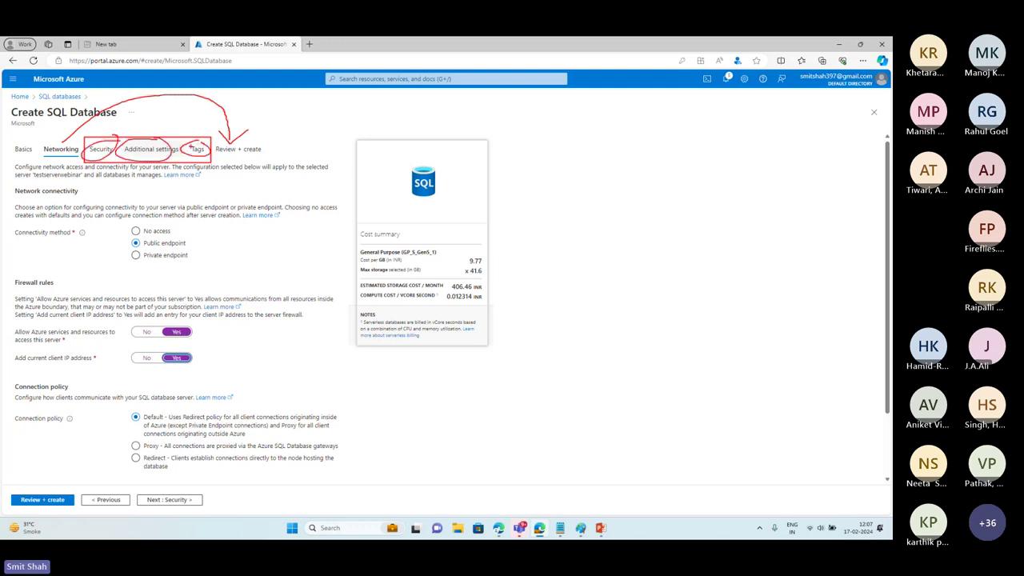
key(Escape)
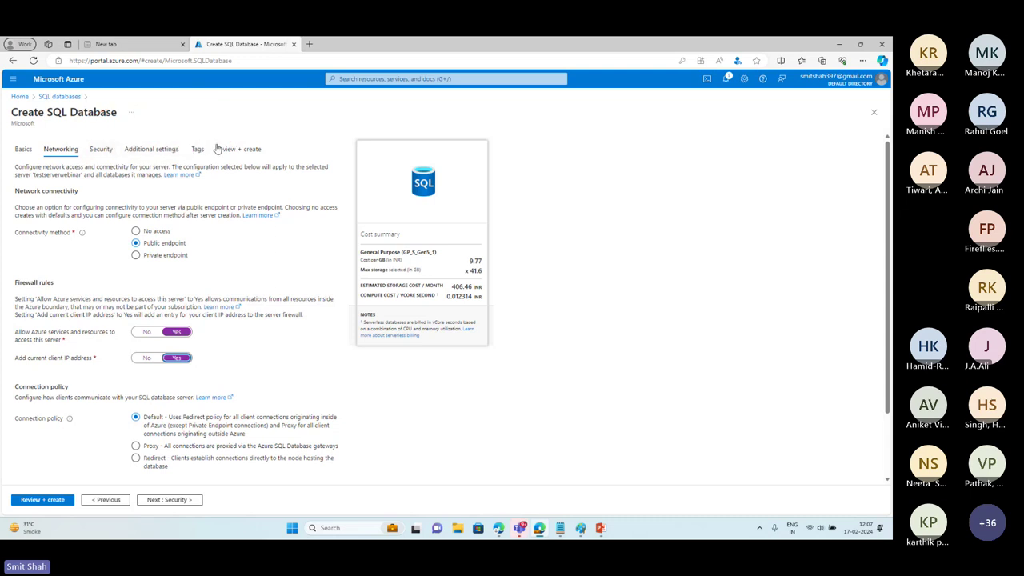
drag(72, 138, 74, 138)
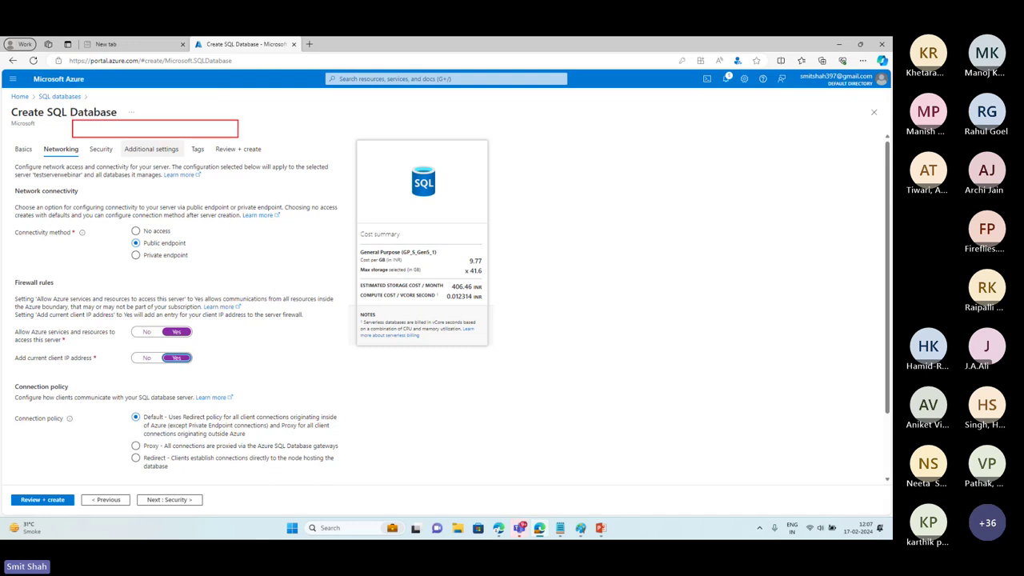
key(Escape)
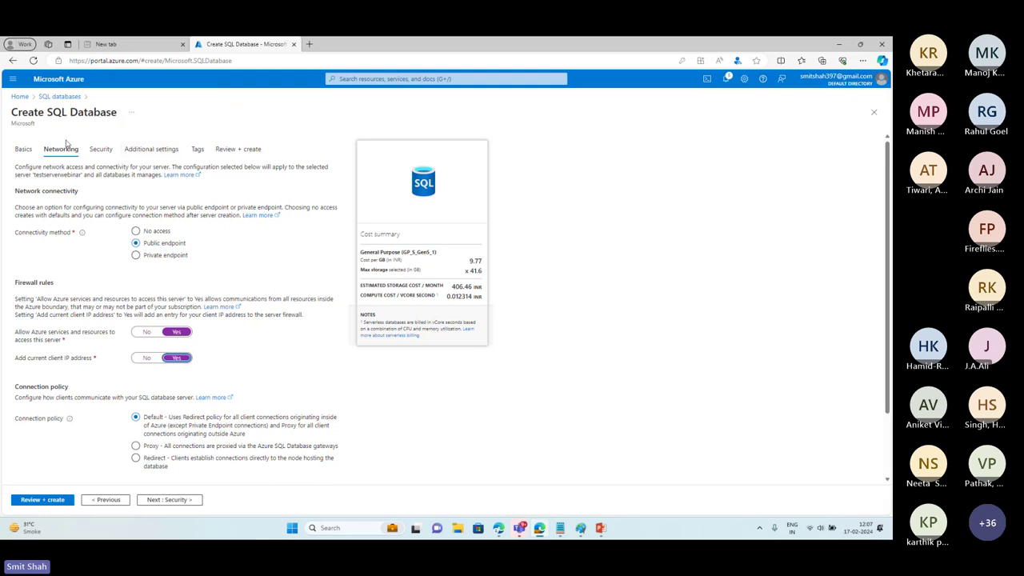
mouse_move(59, 145)
mouse_down()
mouse_move(116, 119)
mouse_move(221, 124)
mouse_move(231, 143)
mouse_move(244, 126)
mouse_up()
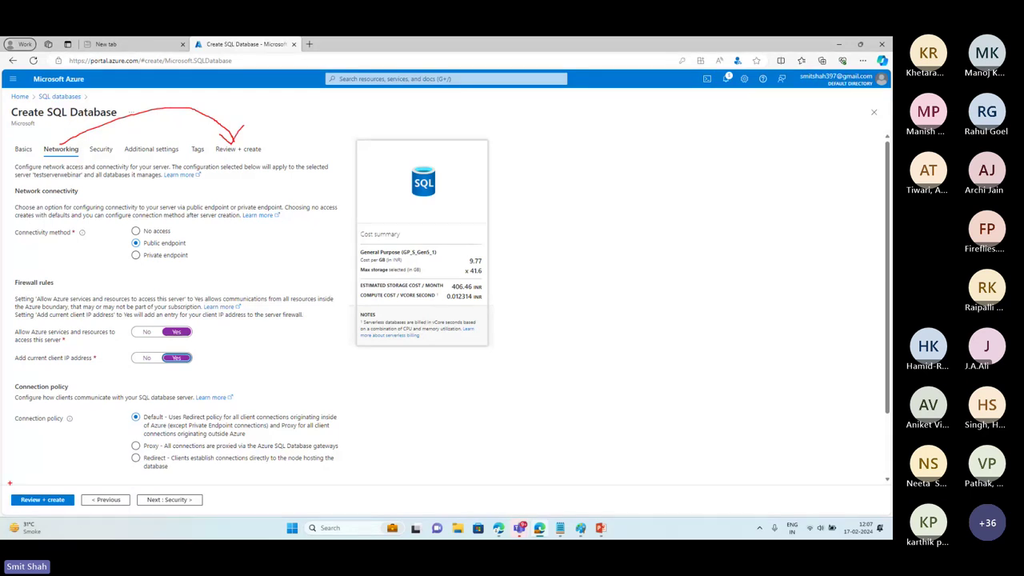
mouse_move(7, 486)
mouse_down()
mouse_move(28, 507)
mouse_move(77, 516)
mouse_up()
mouse_move(221, 165)
mouse_down()
mouse_move(192, 248)
mouse_move(63, 483)
mouse_move(76, 478)
mouse_up()
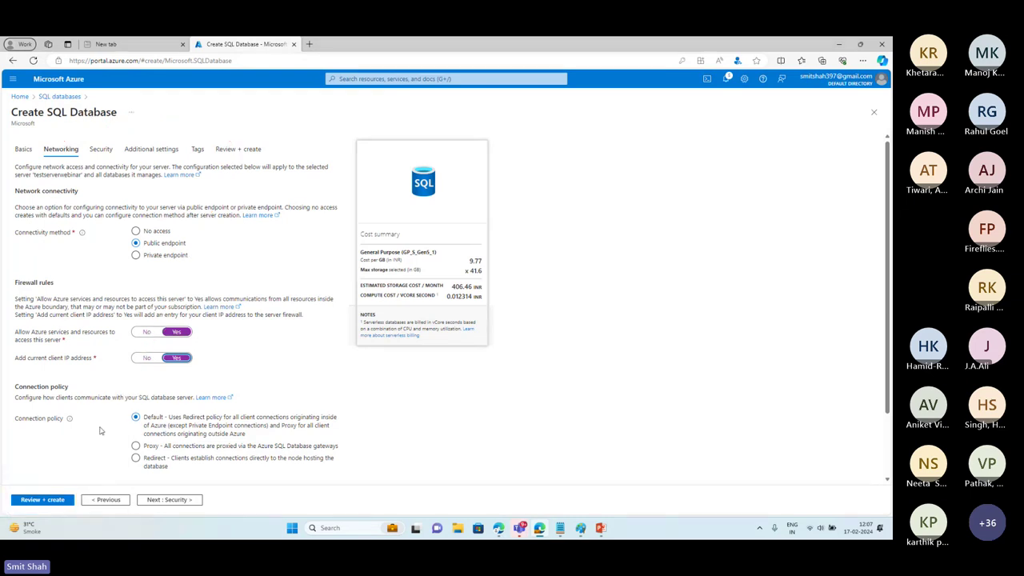
Review the summary, noting the 406.46 INR storage cost, and submit the database for creation.
click(55, 501)
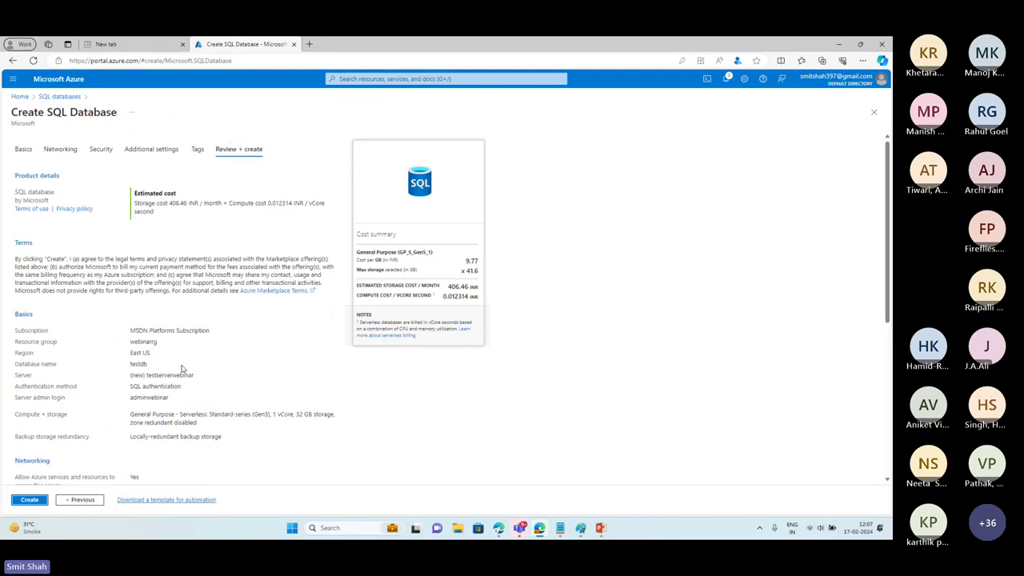
click(32, 499)
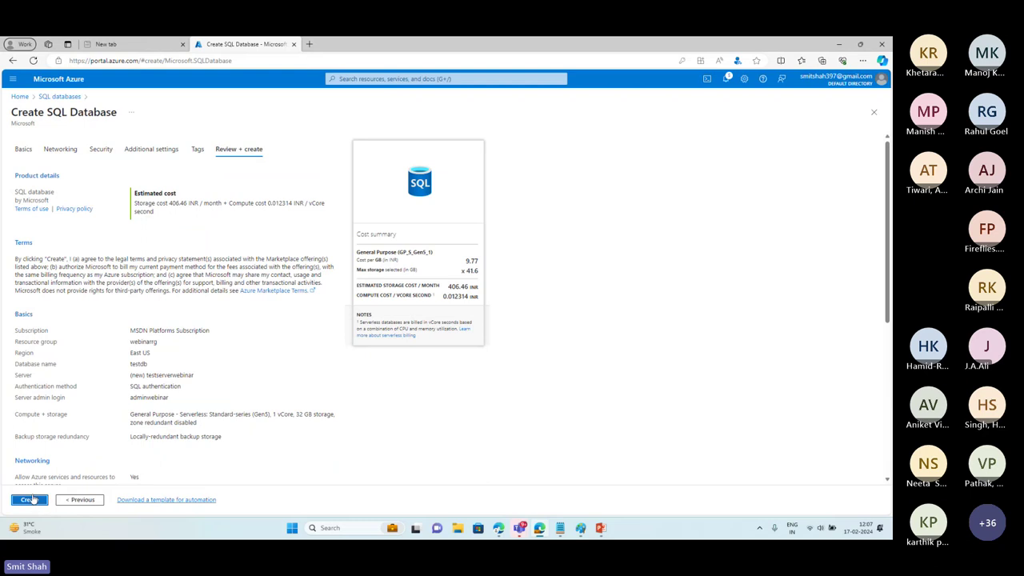
drag(447, 286, 484, 290)
click(473, 290)
click(35, 501)
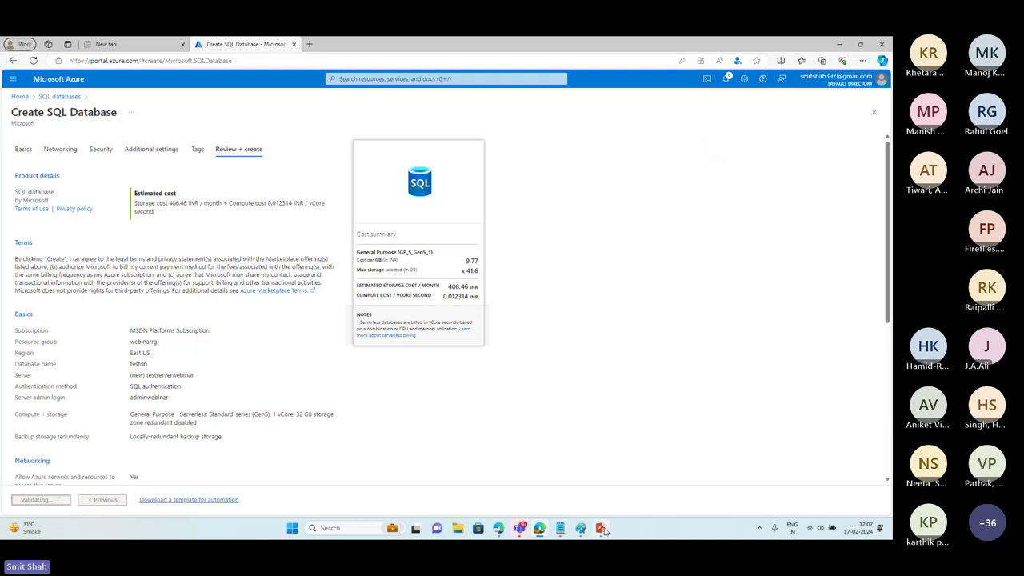
mouse_move(604, 531)
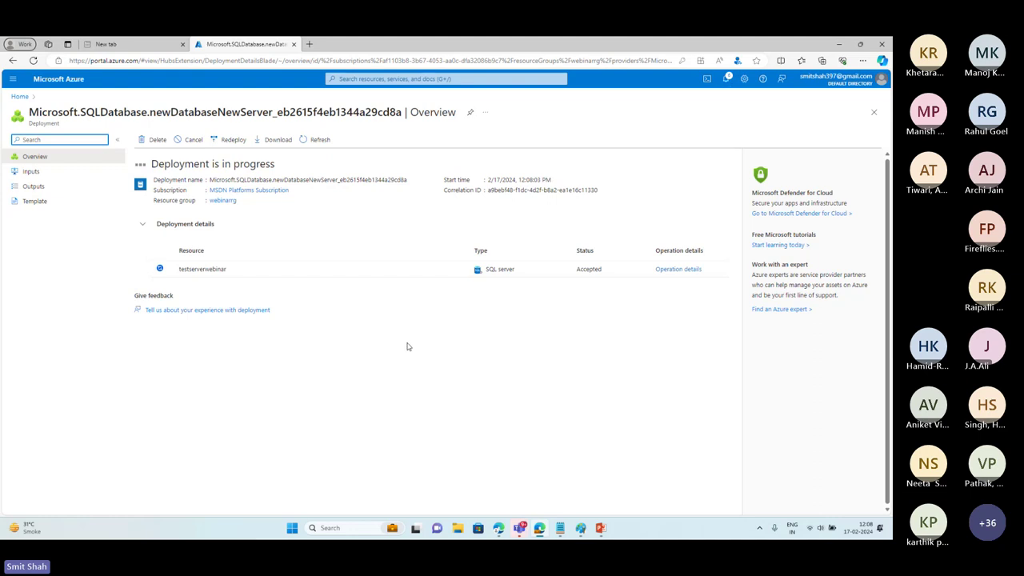
Highlight the 'Deployment is in progress' status, then switch the screen to the countdown timer.
drag(152, 162, 297, 167)
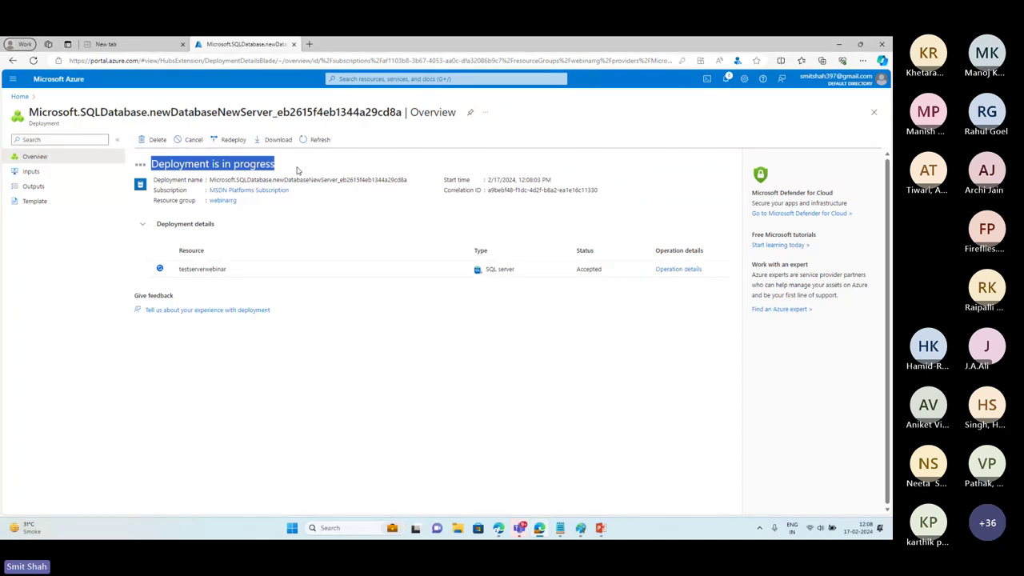
click(297, 169)
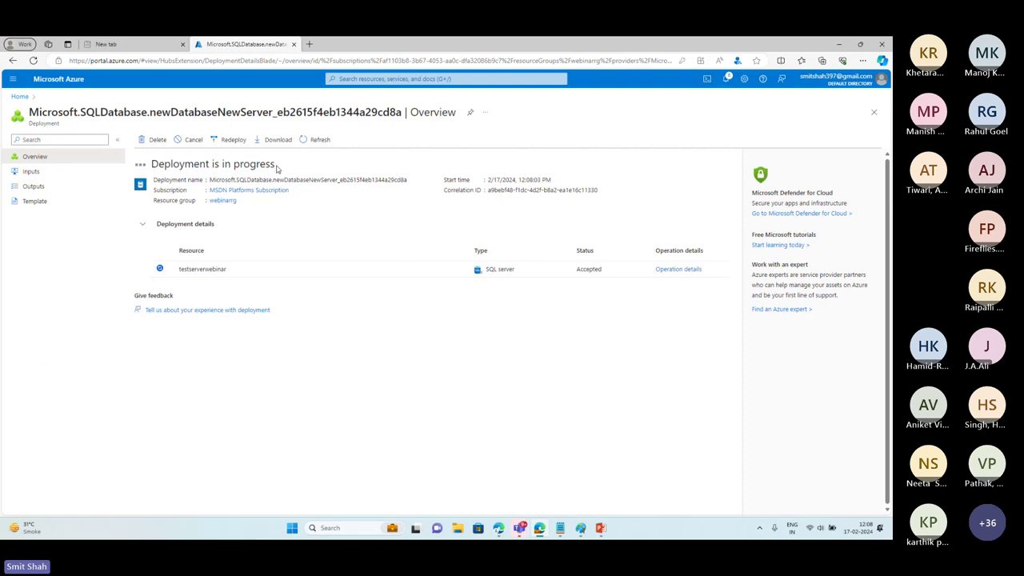
drag(277, 167, 149, 167)
click(409, 361)
key(alt+Tab)
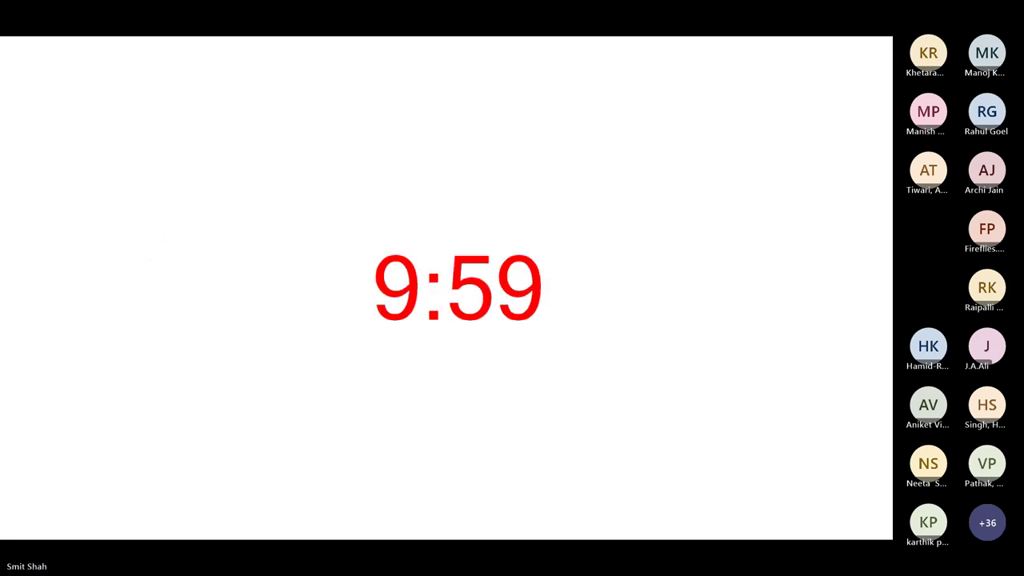
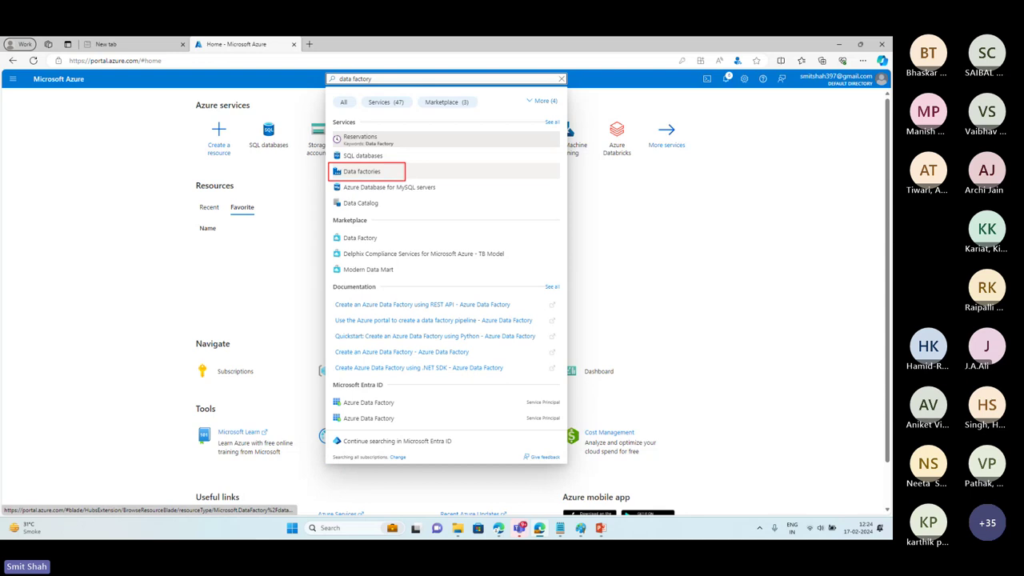
Go to the Data factories list and begin creating a new data factory.
click(361, 171)
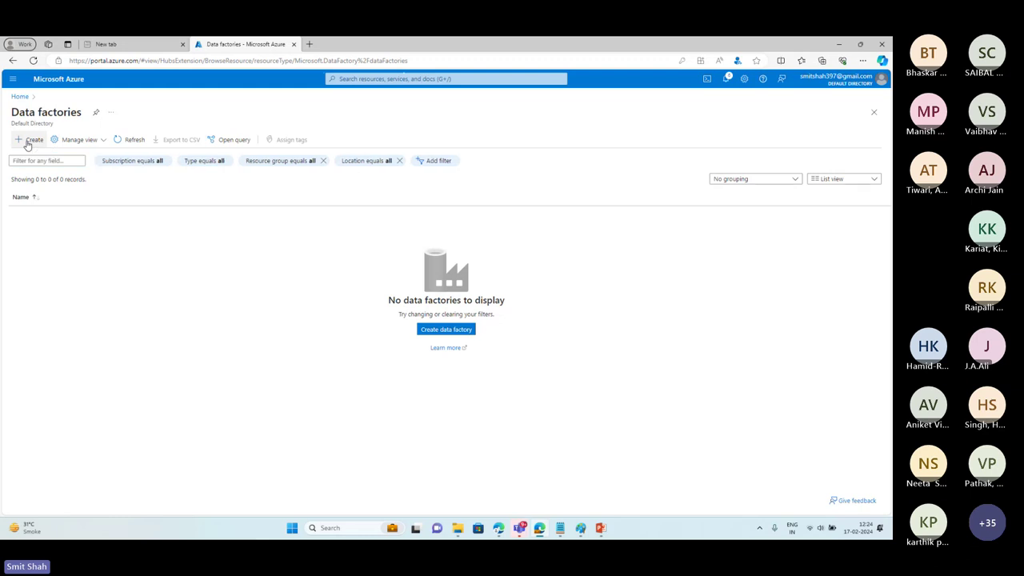
click(29, 140)
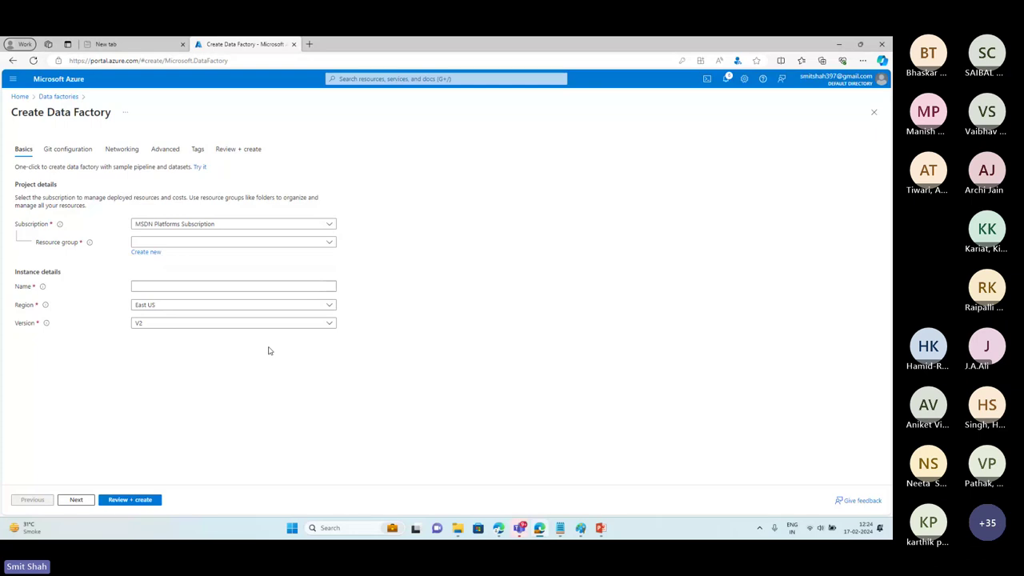
Assign the factory to resource group webinarrg and name it testdfwebinar.
click(197, 244)
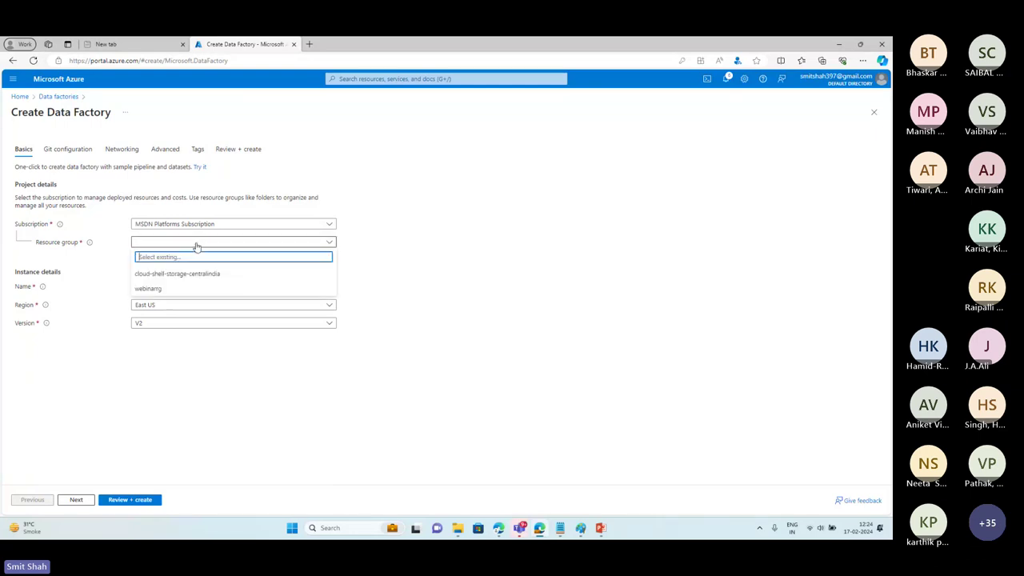
click(147, 288)
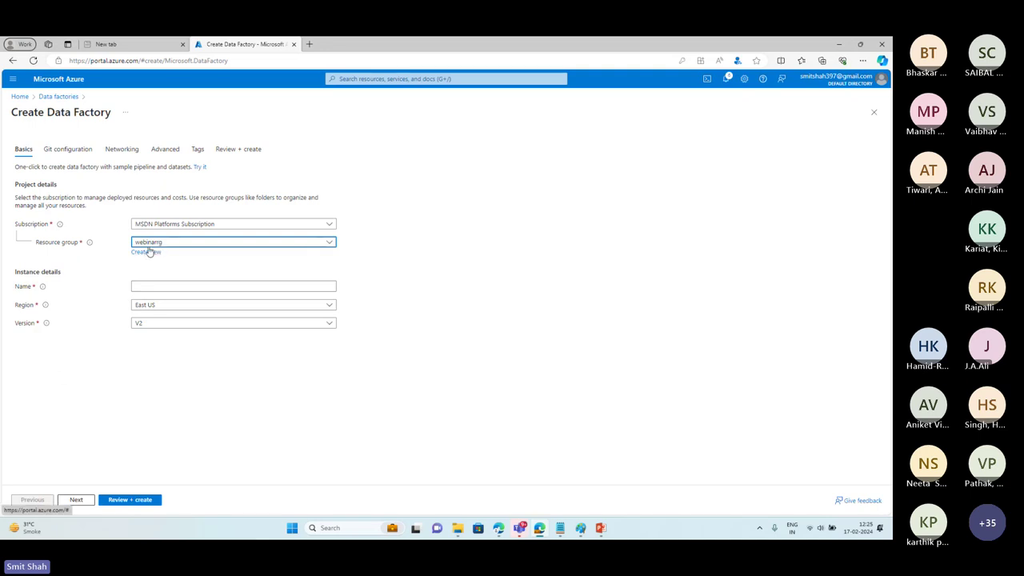
click(160, 286)
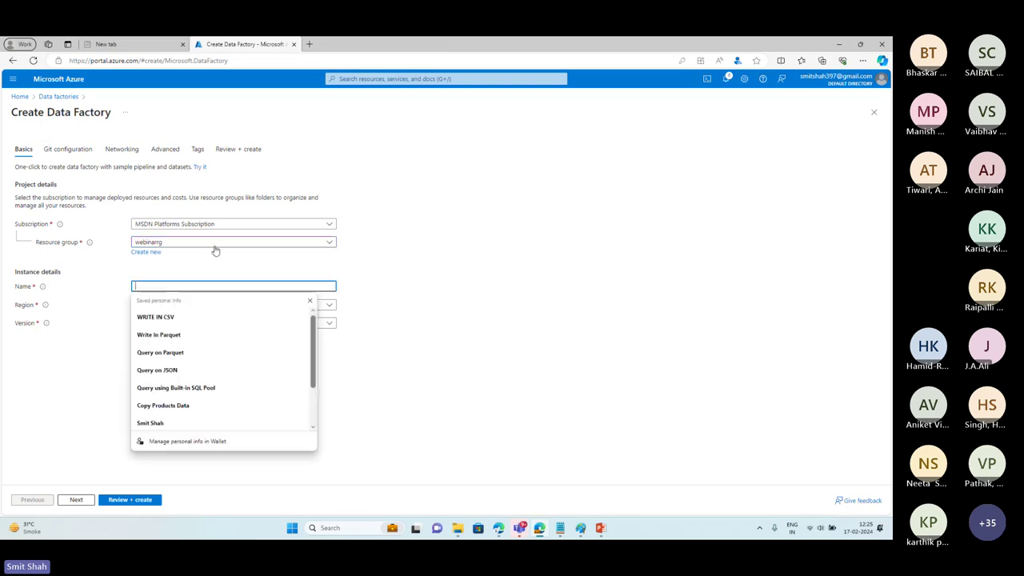
click(430, 276)
click(241, 284)
text(testdf)
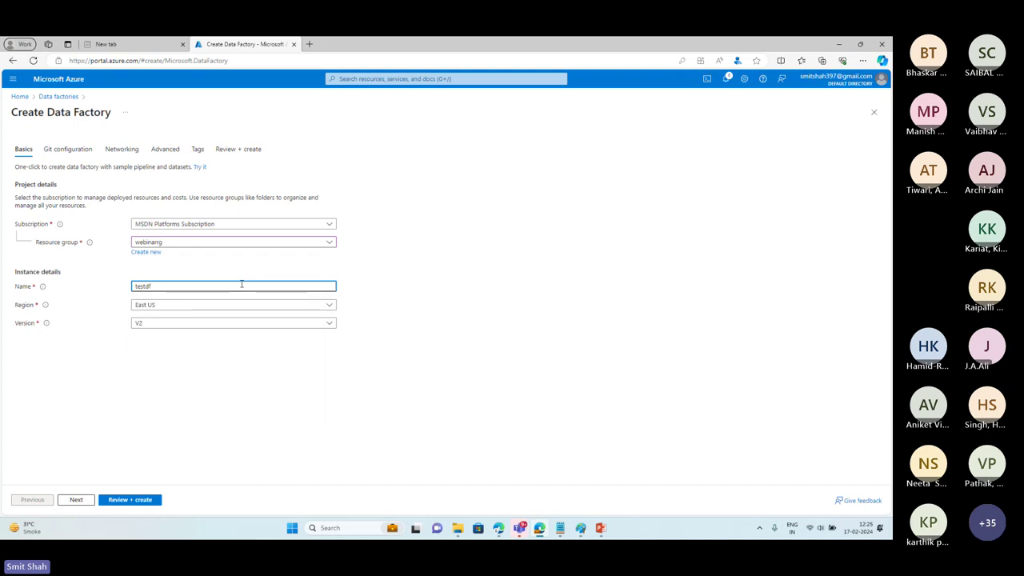
text(webinar)
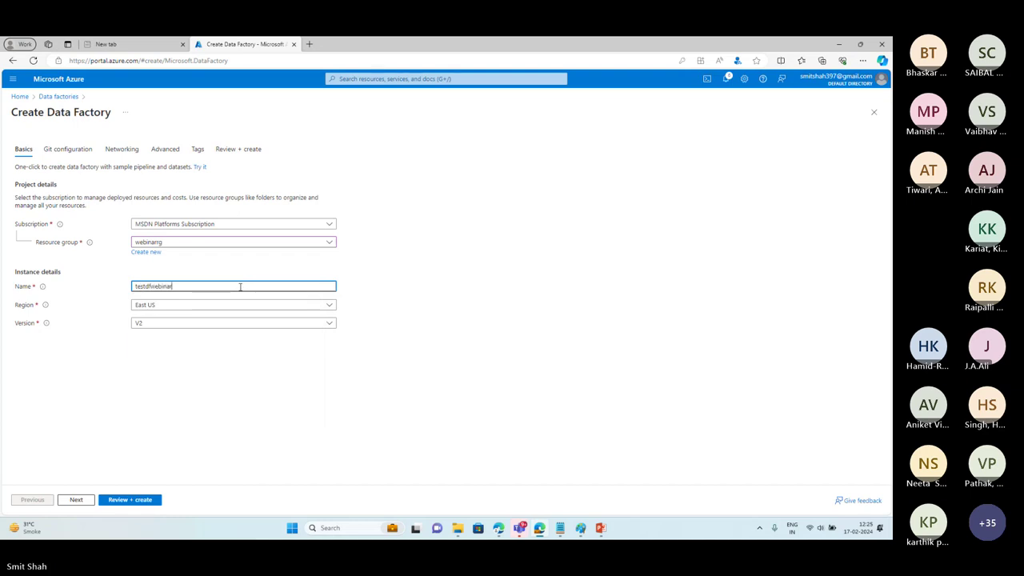
click(225, 404)
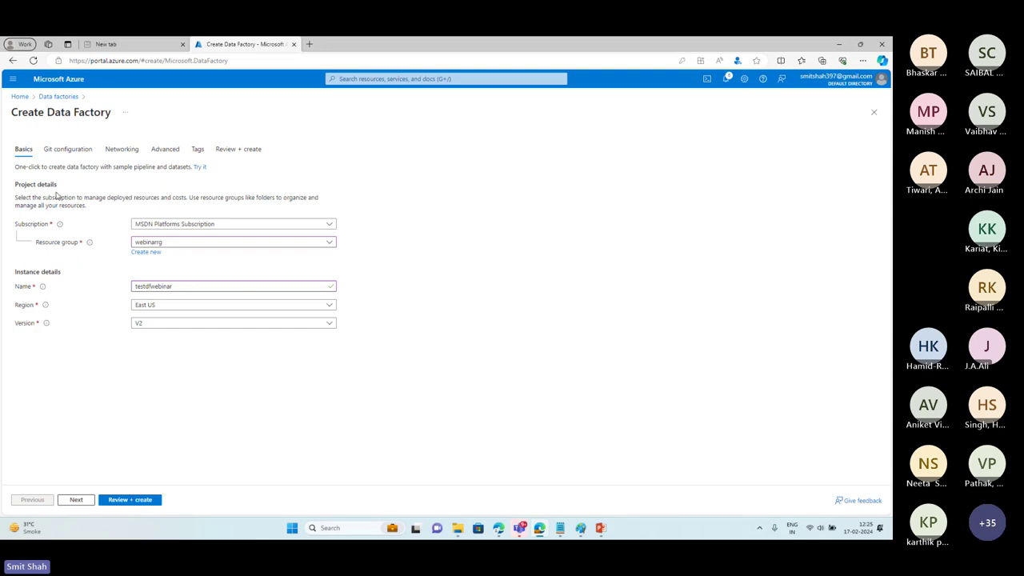
Annotate the optional configuration sections and the final review step on screen.
mouse_move(41, 136)
mouse_down()
mouse_move(120, 161)
mouse_move(207, 162)
mouse_up()
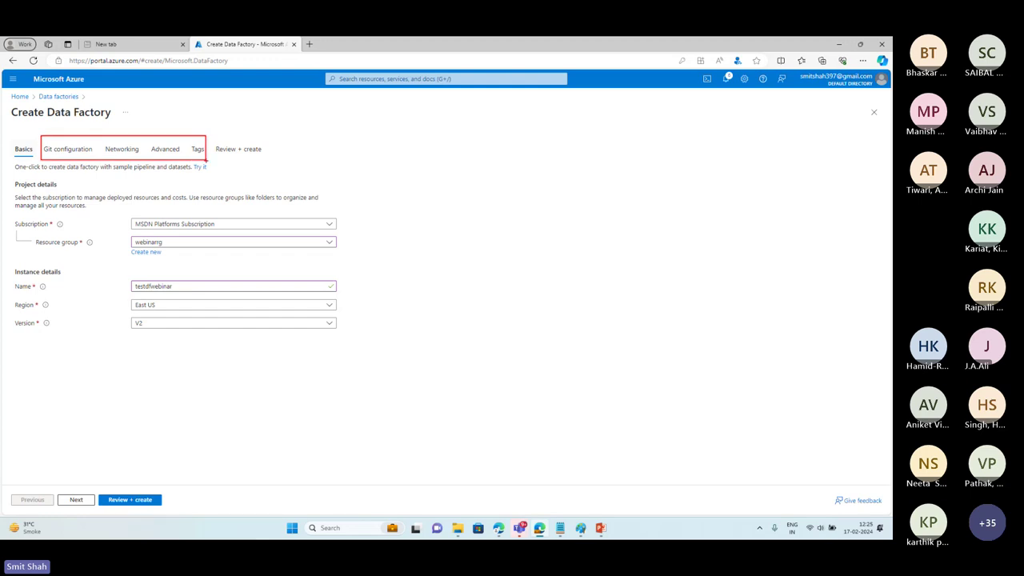
mouse_move(17, 132)
mouse_down()
mouse_move(96, 116)
mouse_move(240, 138)
mouse_up()
key(e)
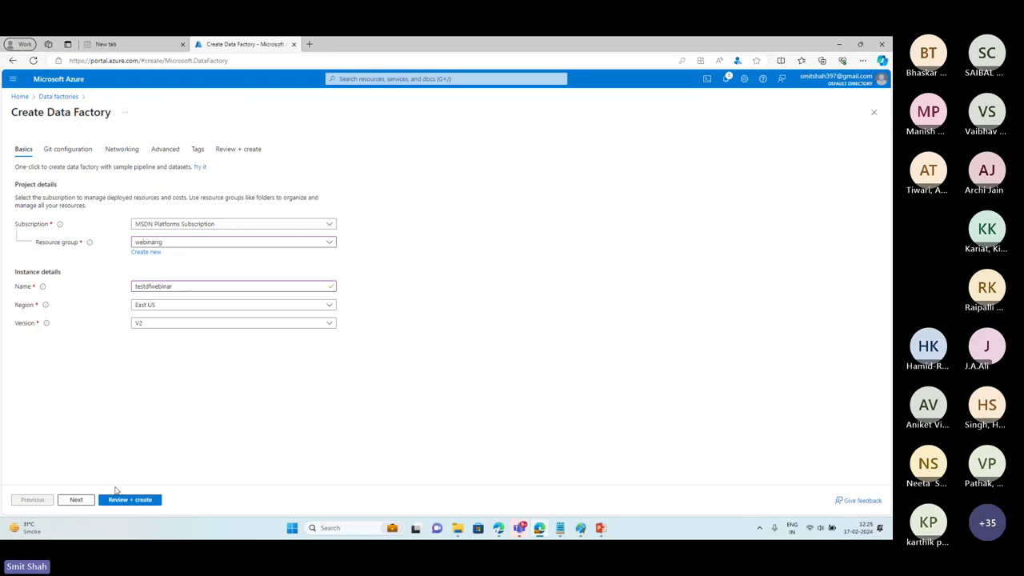
drag(98, 482, 175, 515)
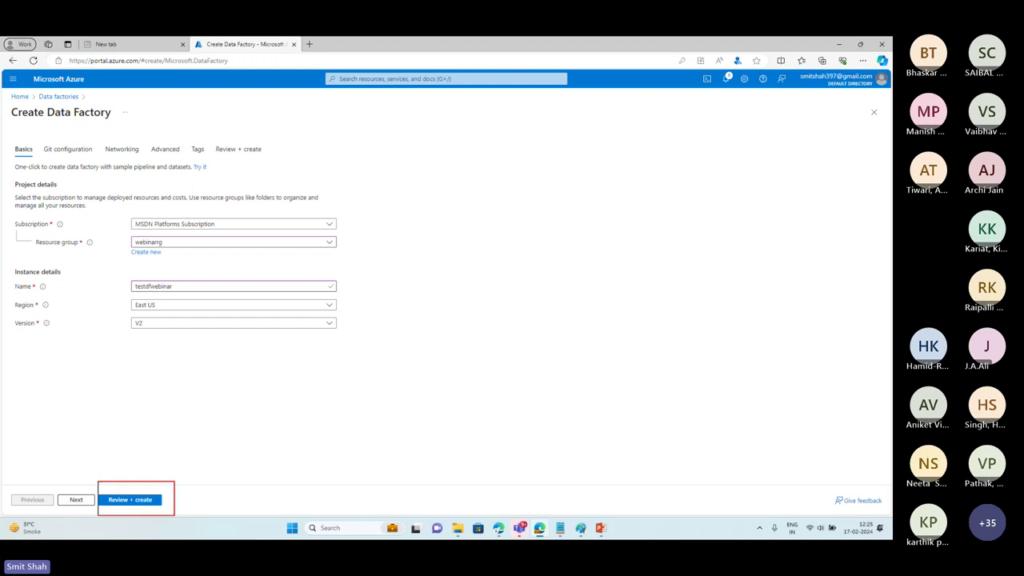
Validate the testdfwebinar settings with Review + create and launch the deployment.
click(134, 501)
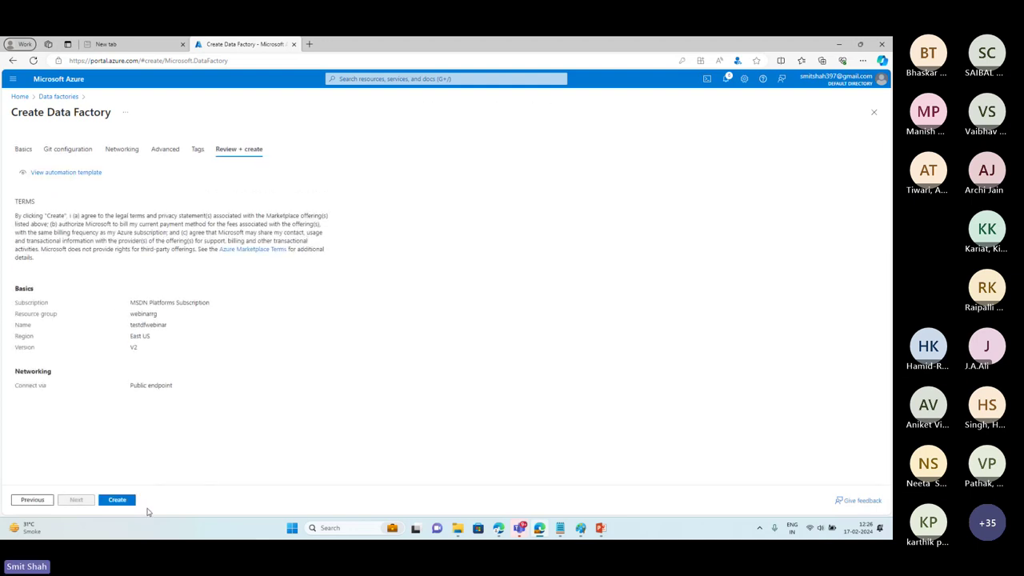
click(124, 502)
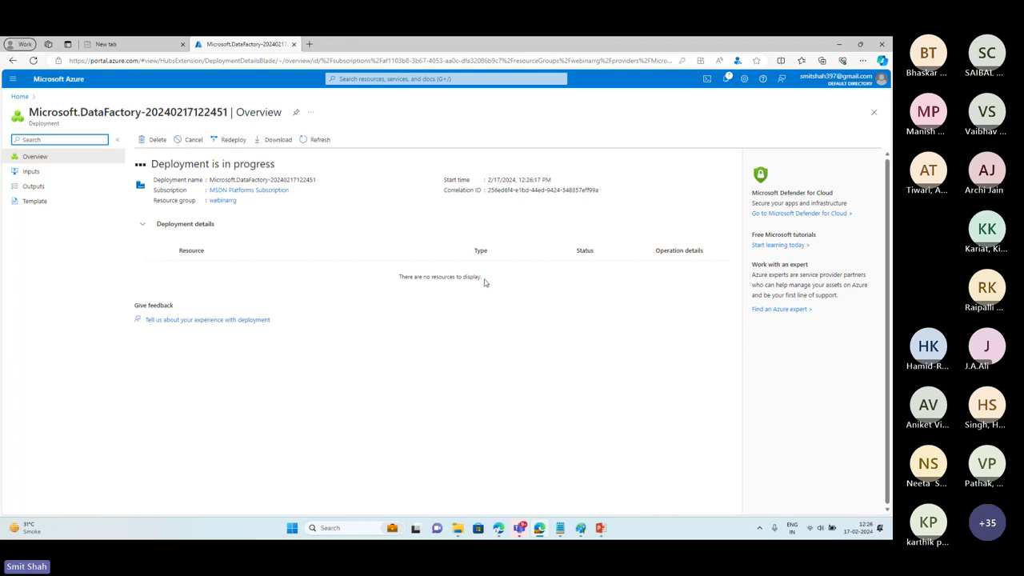
Once deployment succeeds, open the testdfwebinar data factory resource.
drag(483, 280, 396, 283)
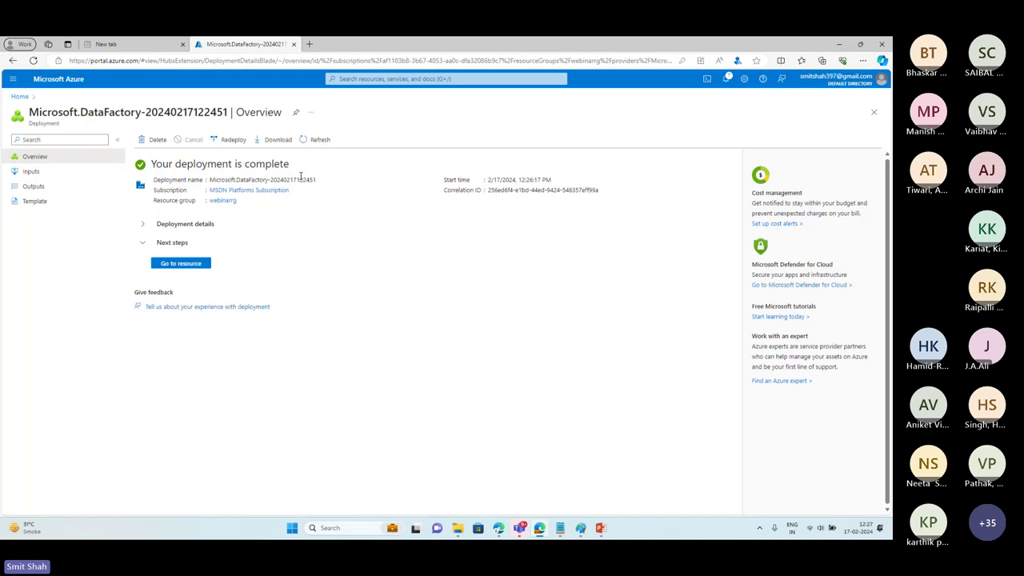
click(196, 268)
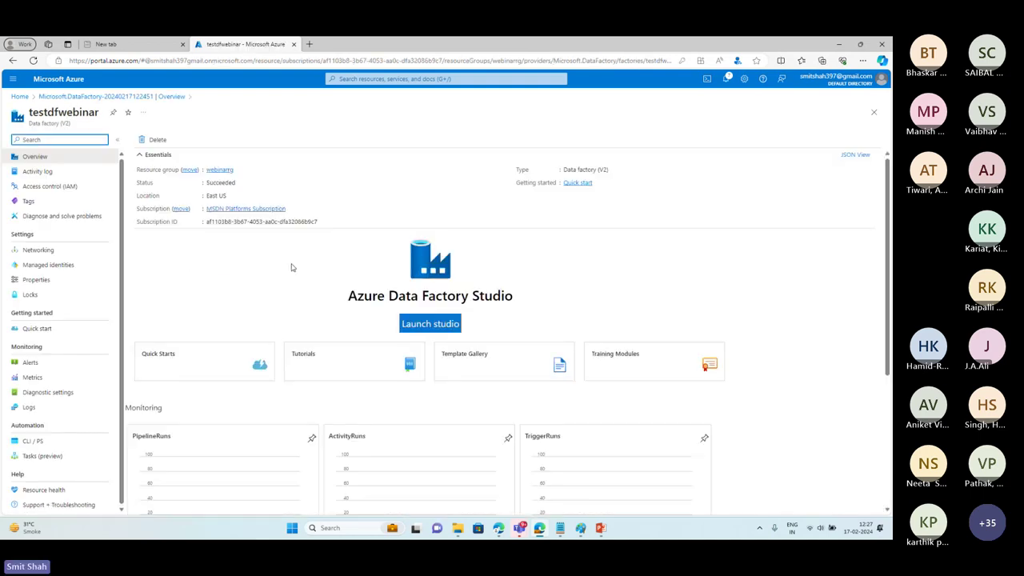
Launch Data Factory Studio for testdfwebinar and bring up the ADF Architecture PowerPoint deck.
click(418, 324)
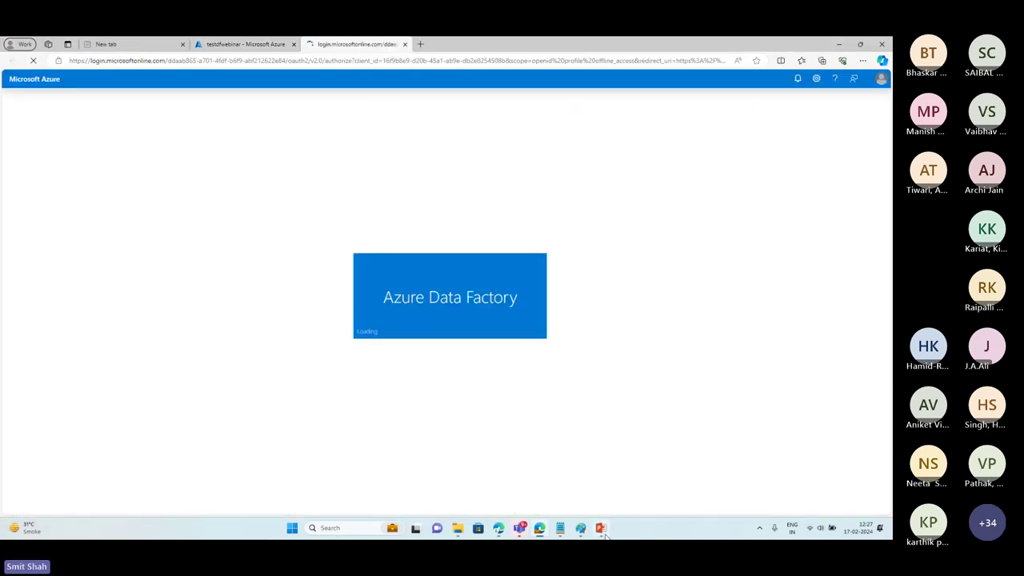
mouse_move(602, 529)
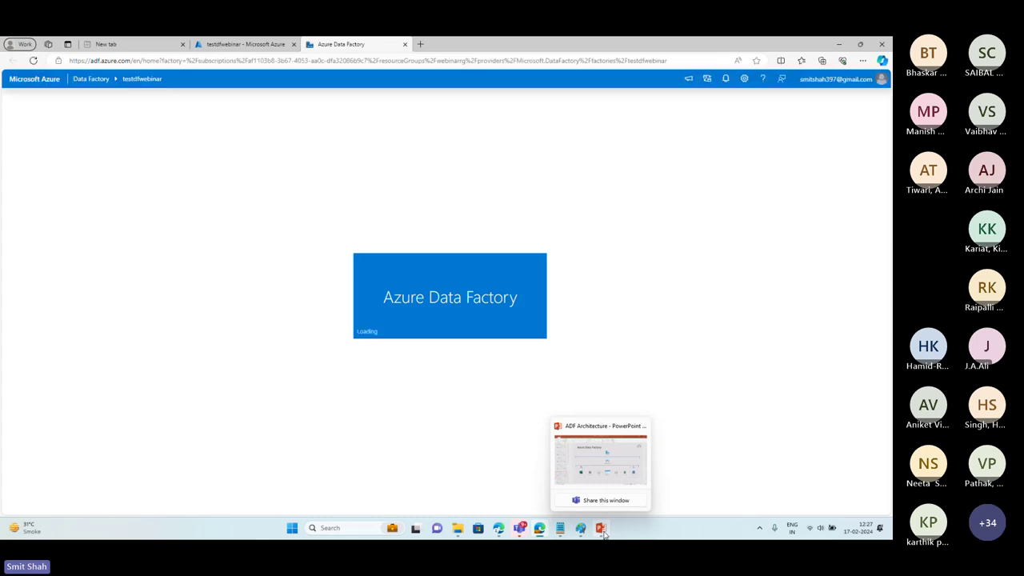
click(601, 529)
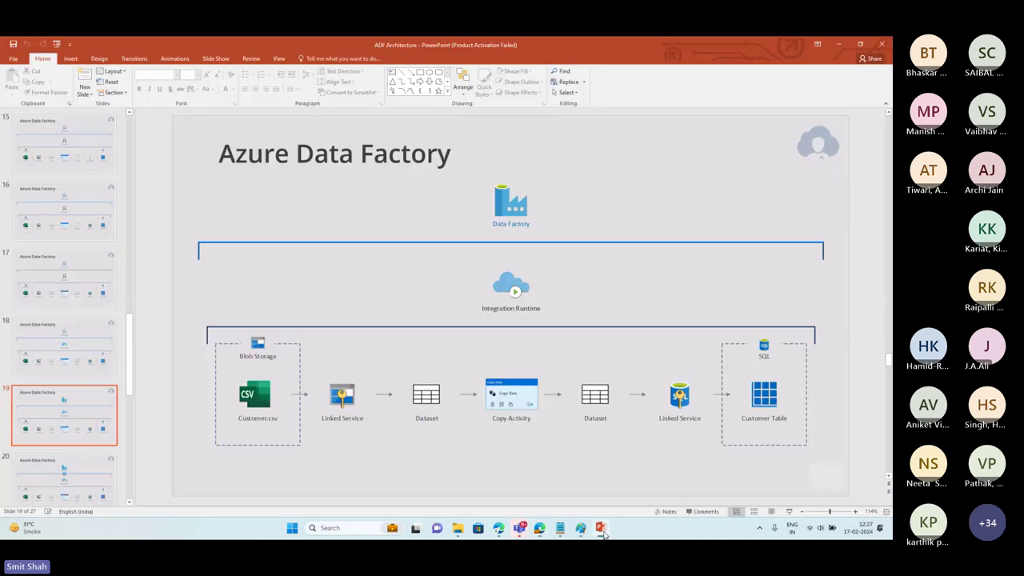
Present slide 19 and reveal boxes on Blob Storage, SQL Customer Table, then Data Factory.
click(789, 511)
key(Right)
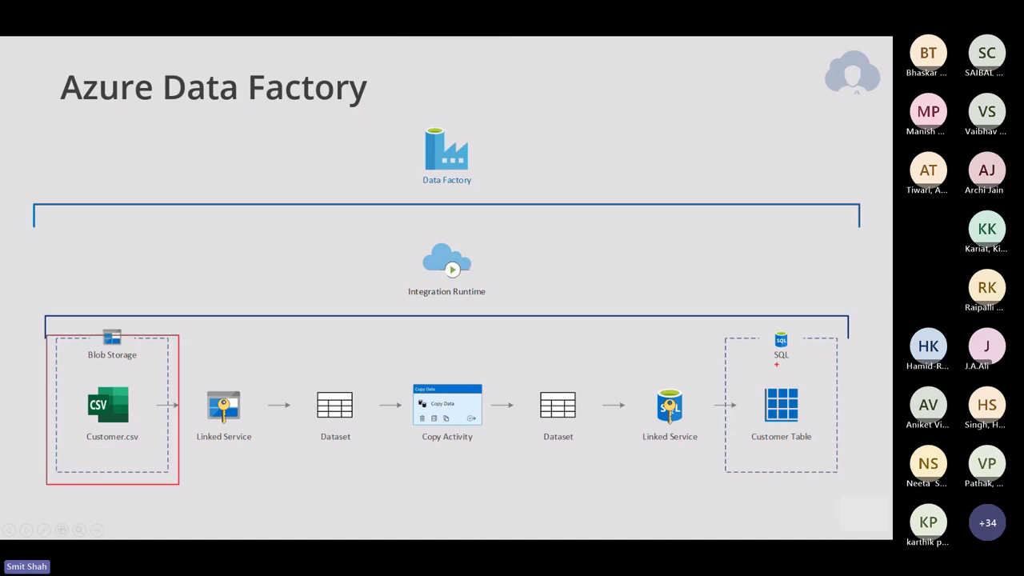
key(Right)
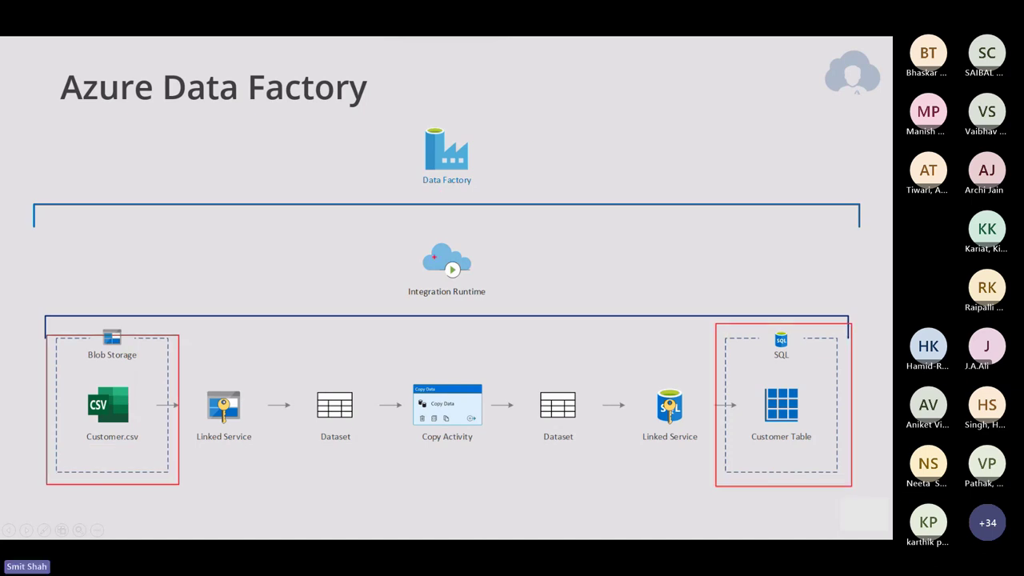
key(Right)
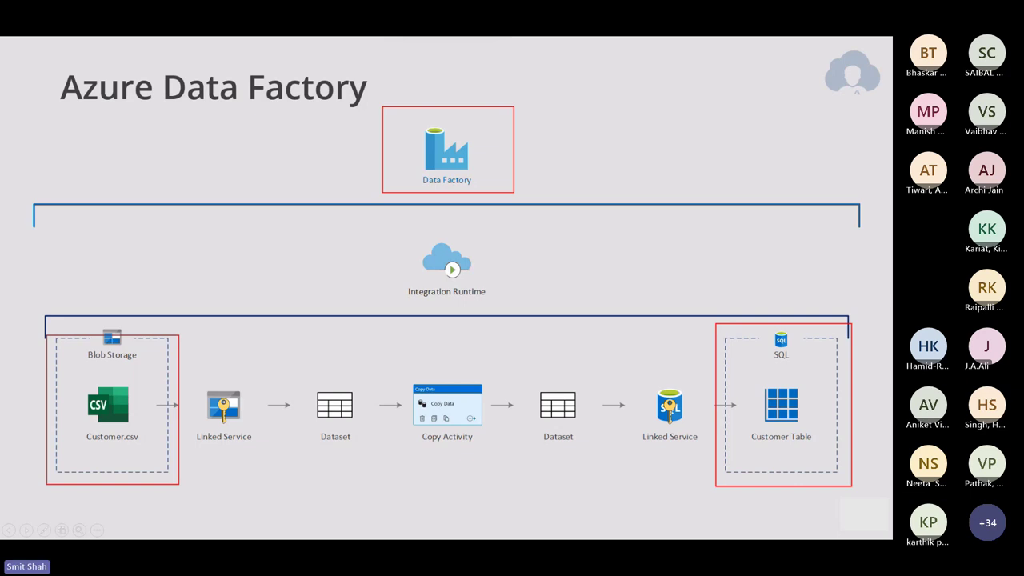
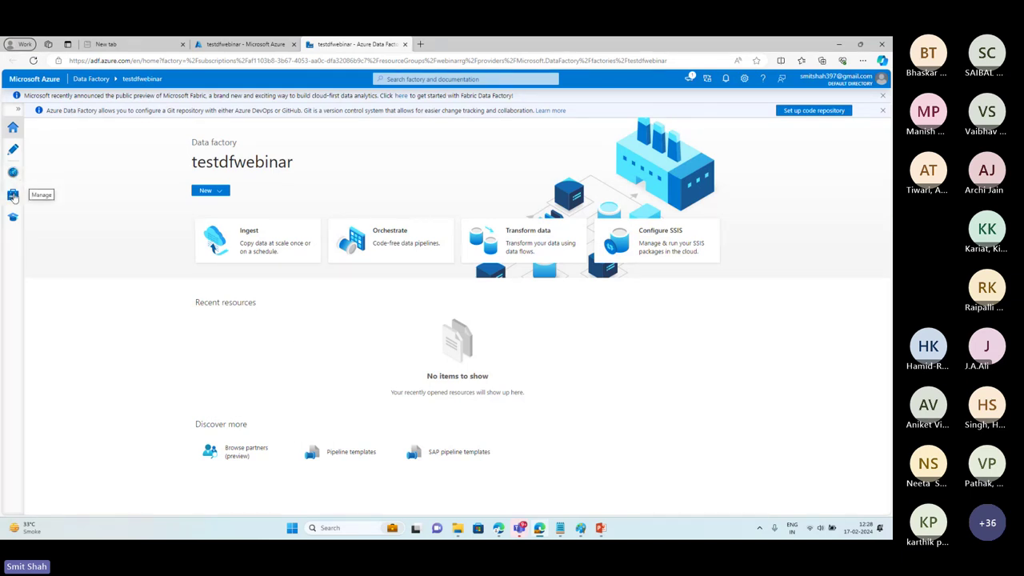
Start a new Azure Blob Storage linked service from the Linked services page.
click(13, 196)
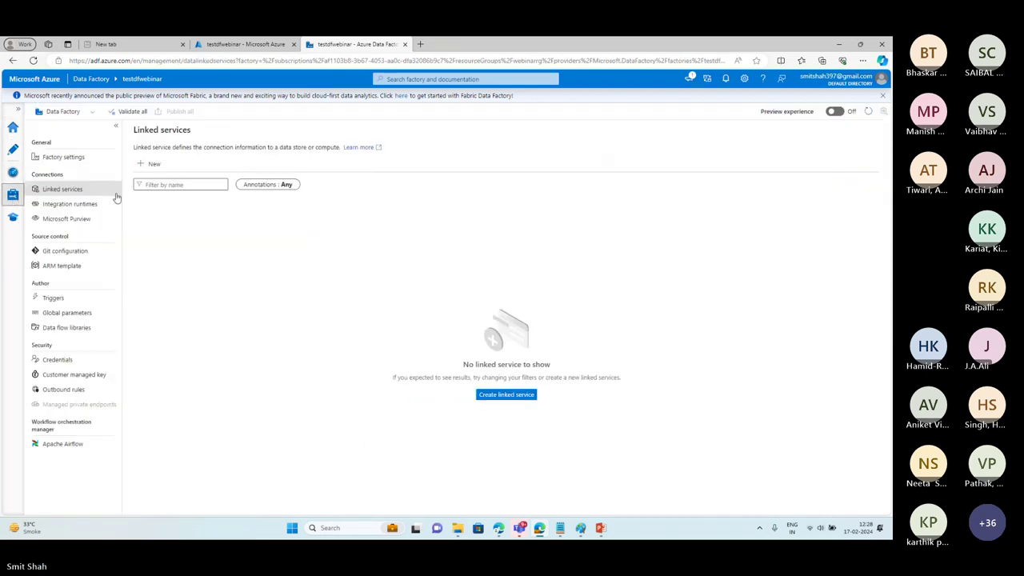
click(153, 164)
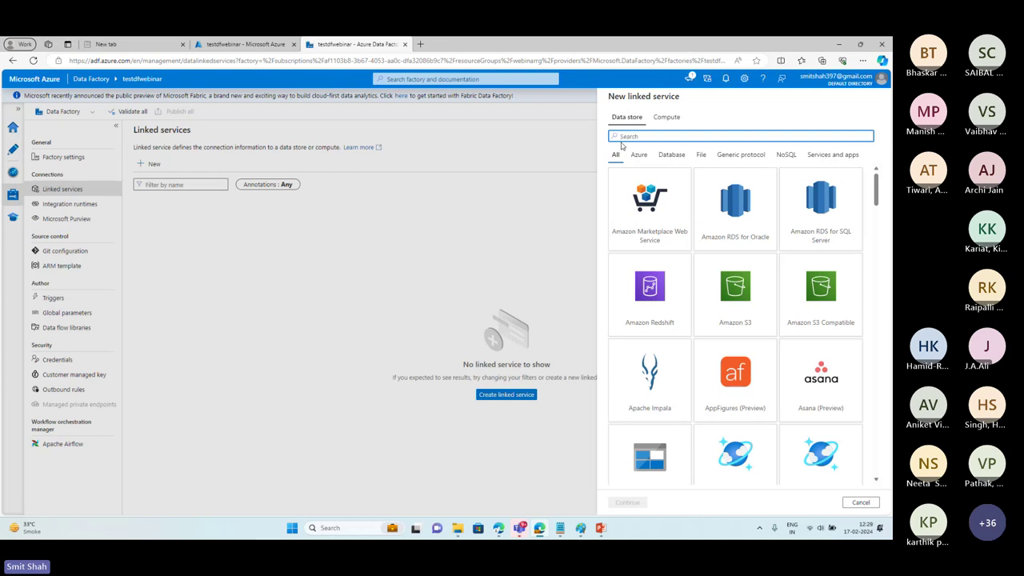
text(blob)
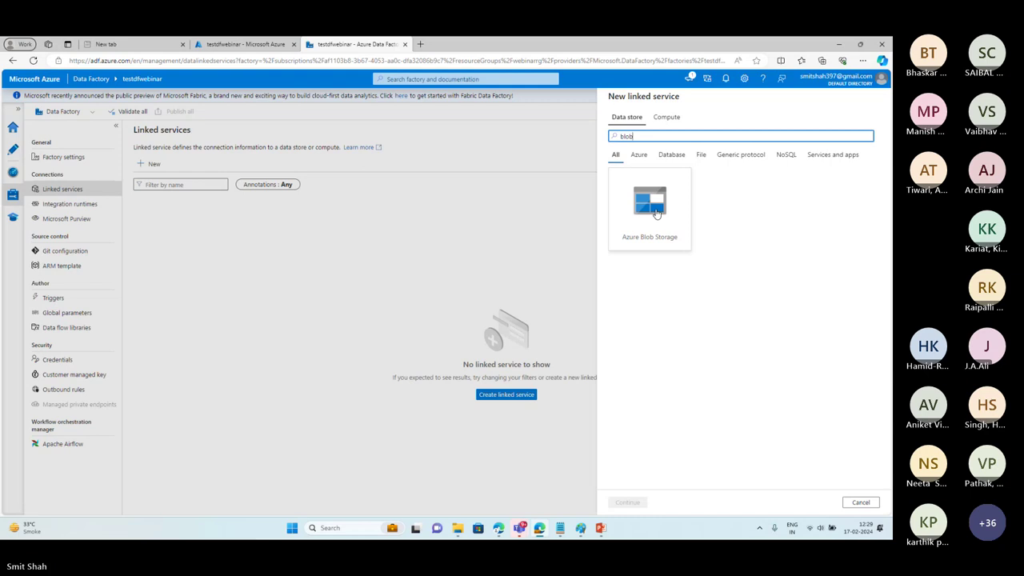
click(656, 213)
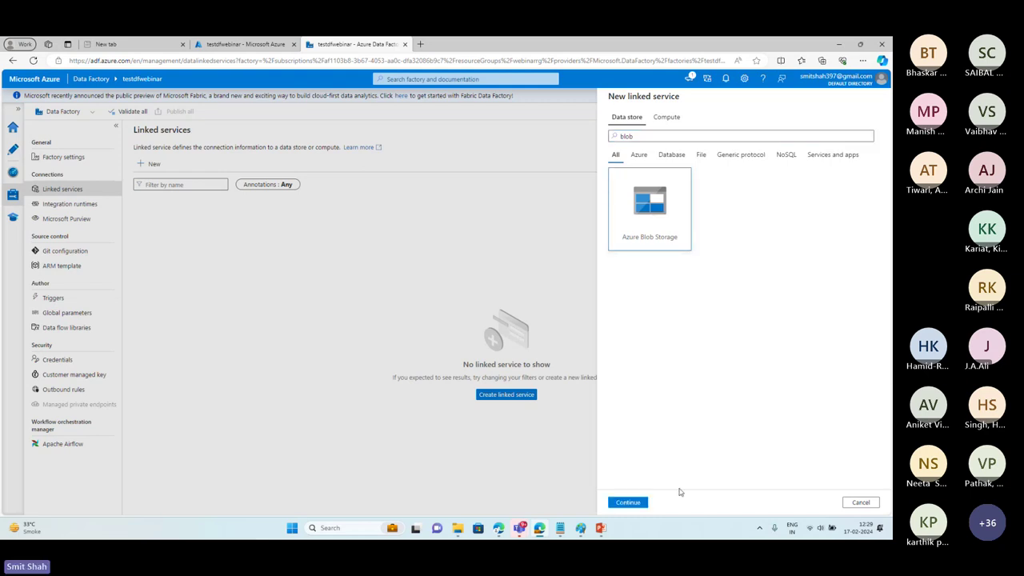
click(633, 504)
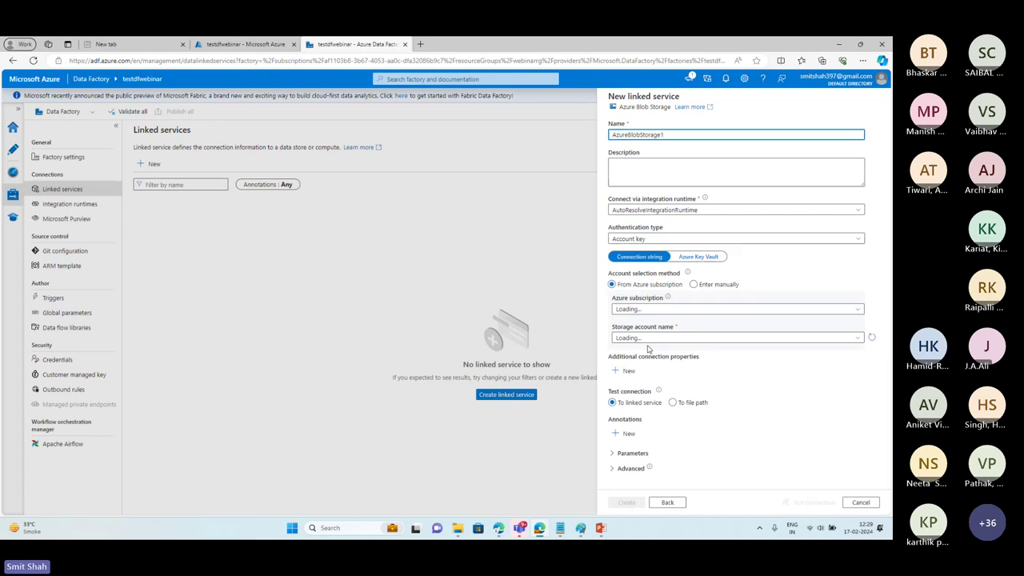
Name it sourcelink on the MSDN Platforms subscription with storage account testwebinarstorage.
double_click(672, 134)
text(sourcelink)
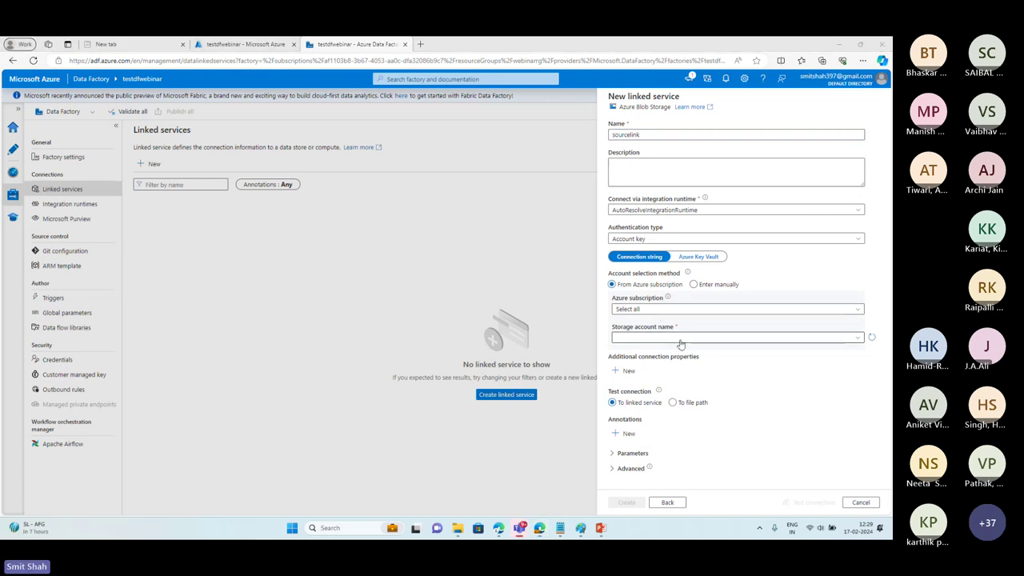
click(652, 309)
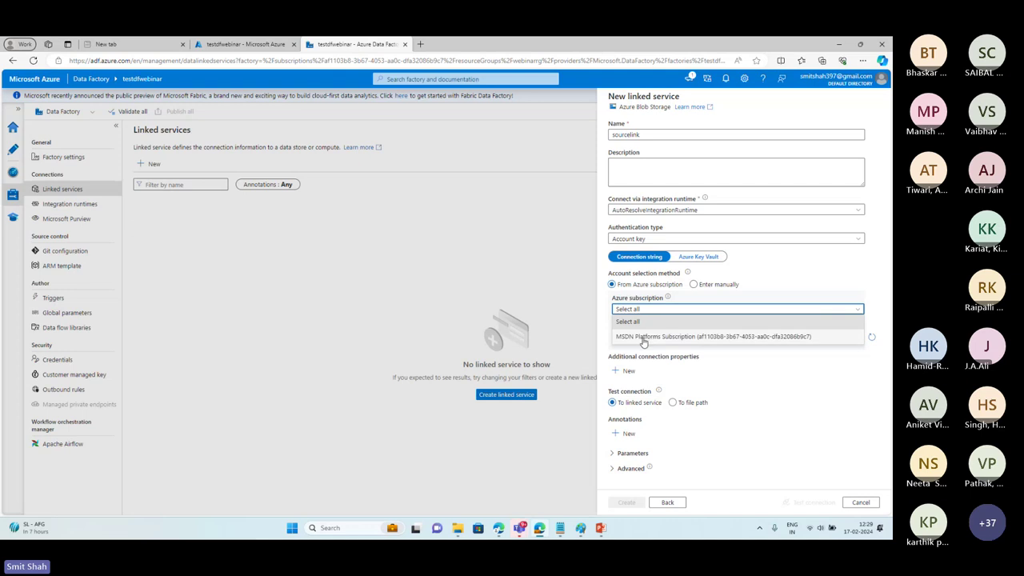
click(645, 339)
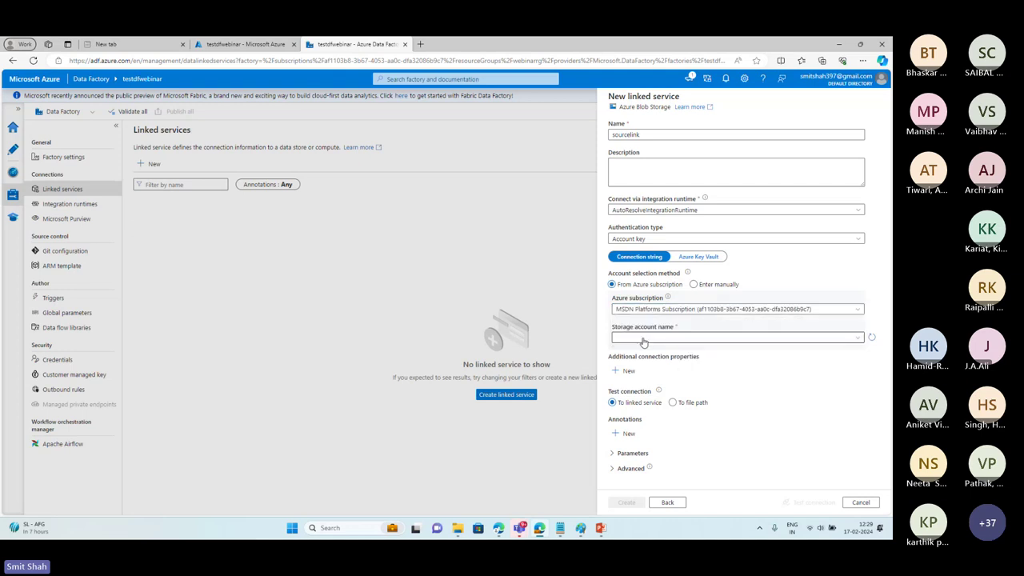
click(712, 337)
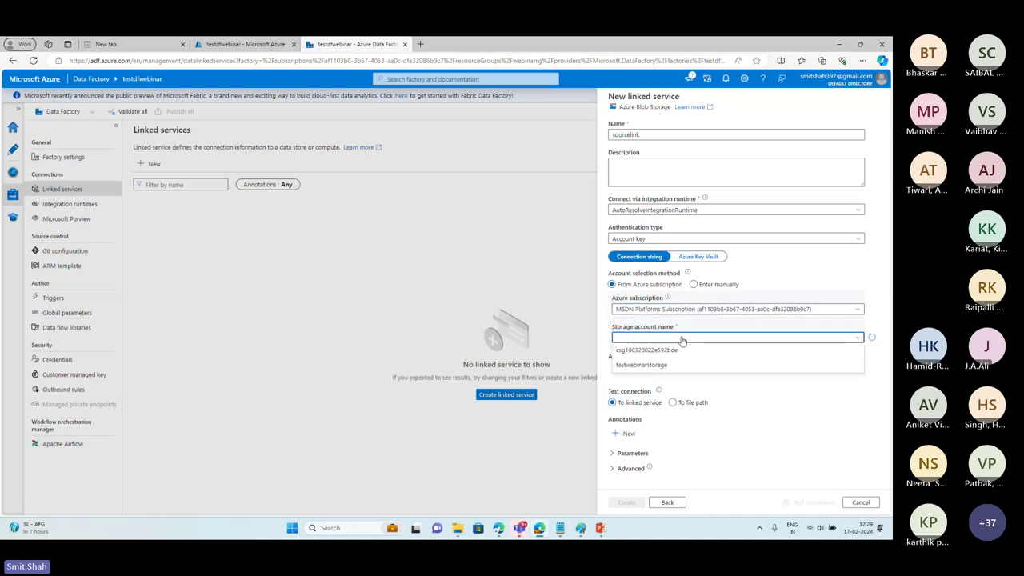
click(648, 365)
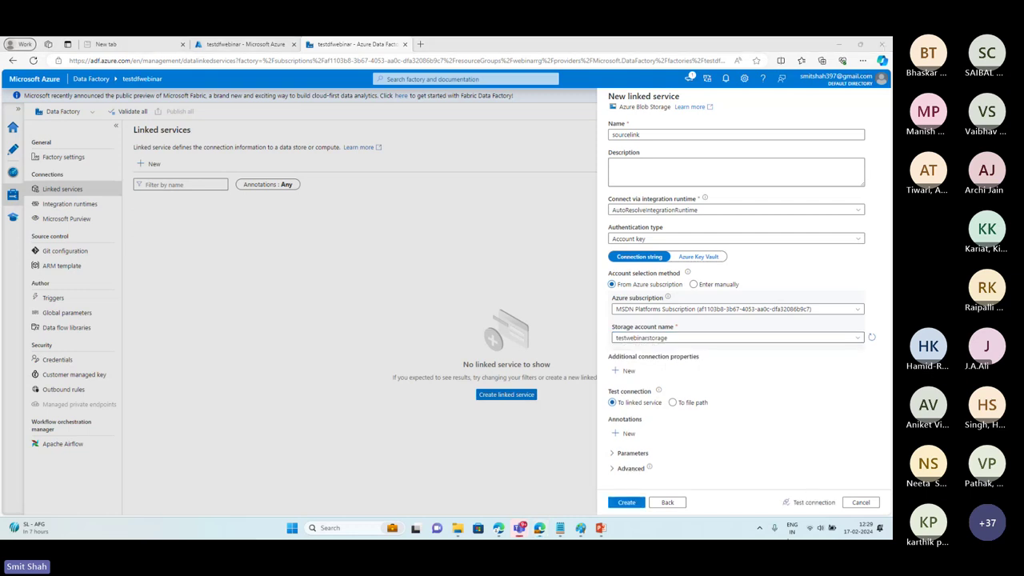
Test the connection to testwebinarstorage, then create the sourcelink linked service.
click(806, 502)
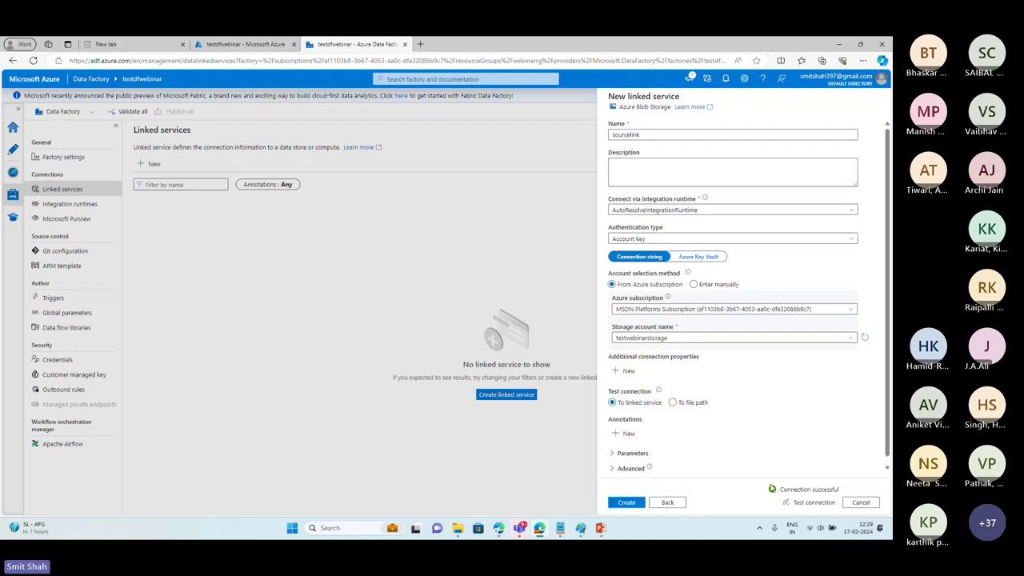
drag(764, 479, 847, 499)
key(Escape)
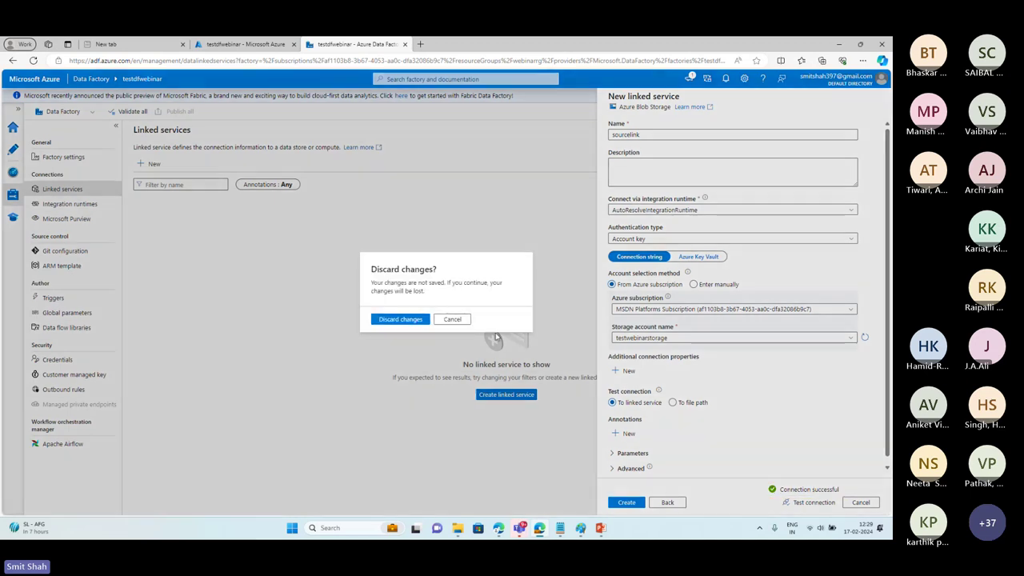
click(453, 382)
click(628, 507)
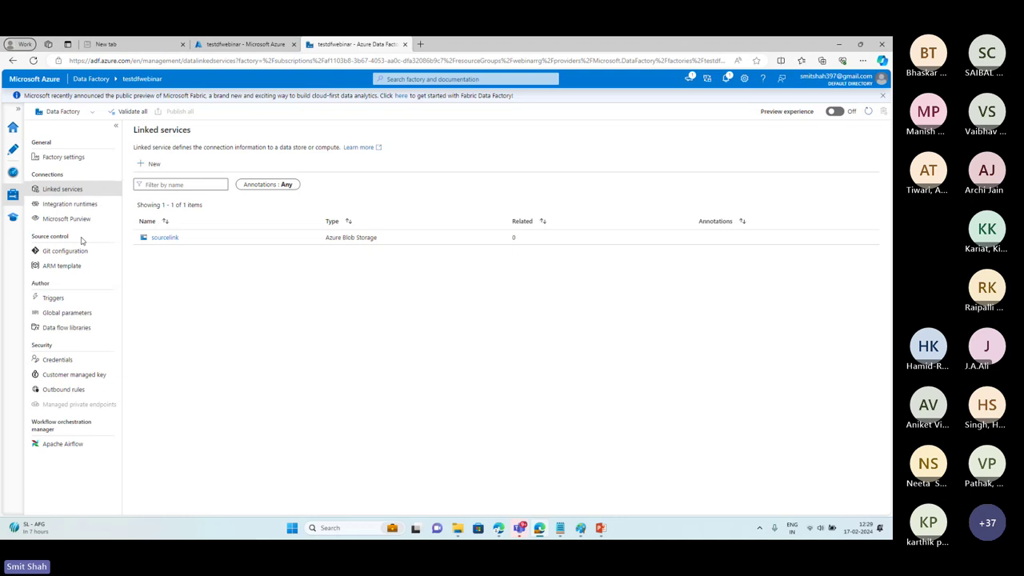
From Author's Datasets menu, begin a New dataset using Azure Blob Storage.
click(12, 149)
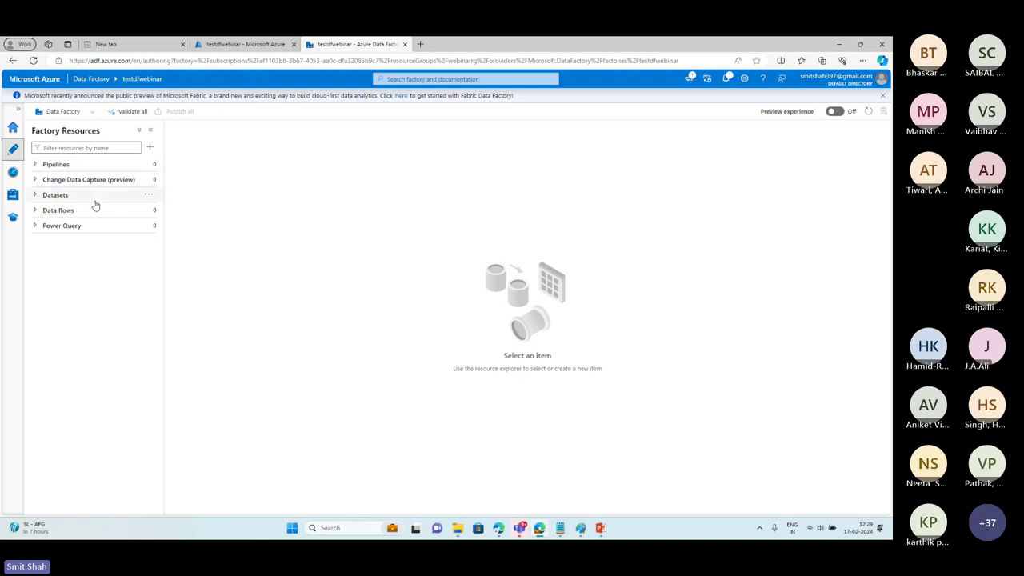
click(148, 195)
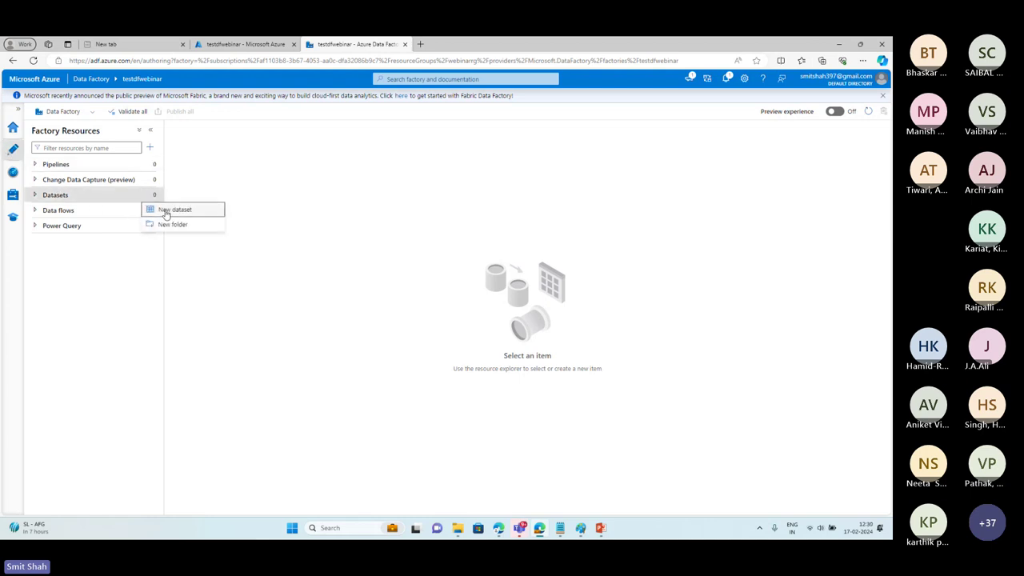
click(165, 212)
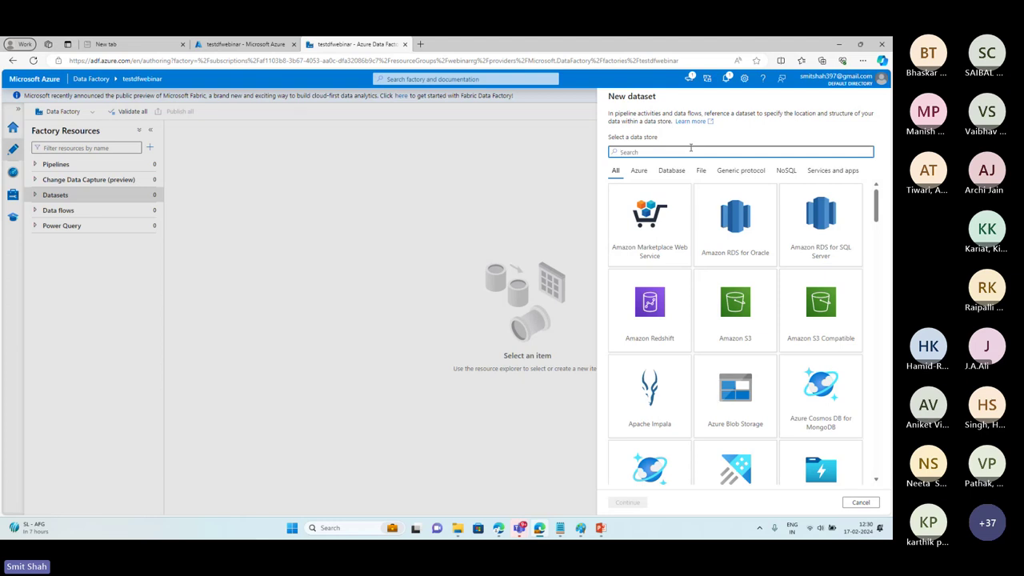
text(blob)
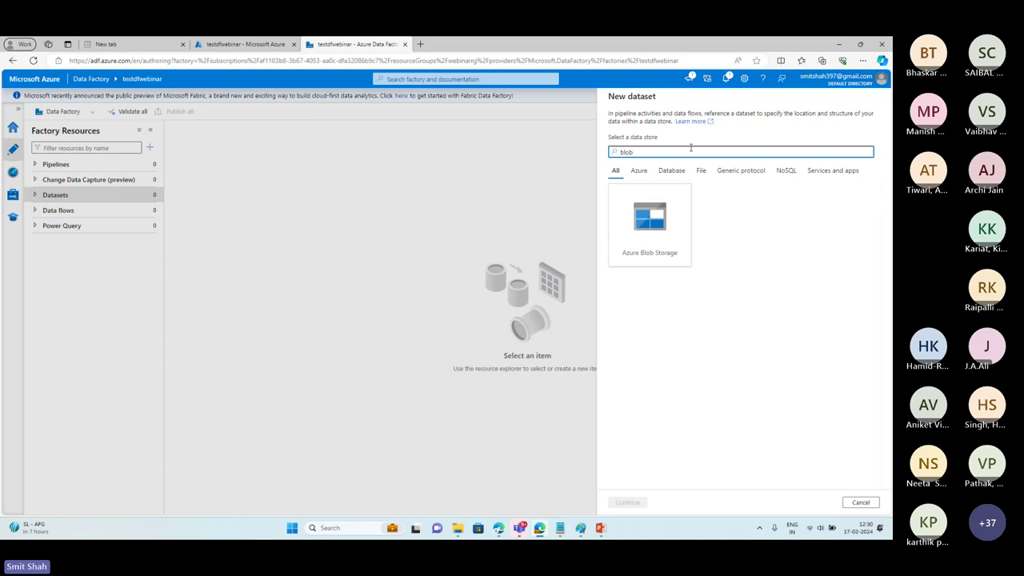
click(668, 238)
click(627, 502)
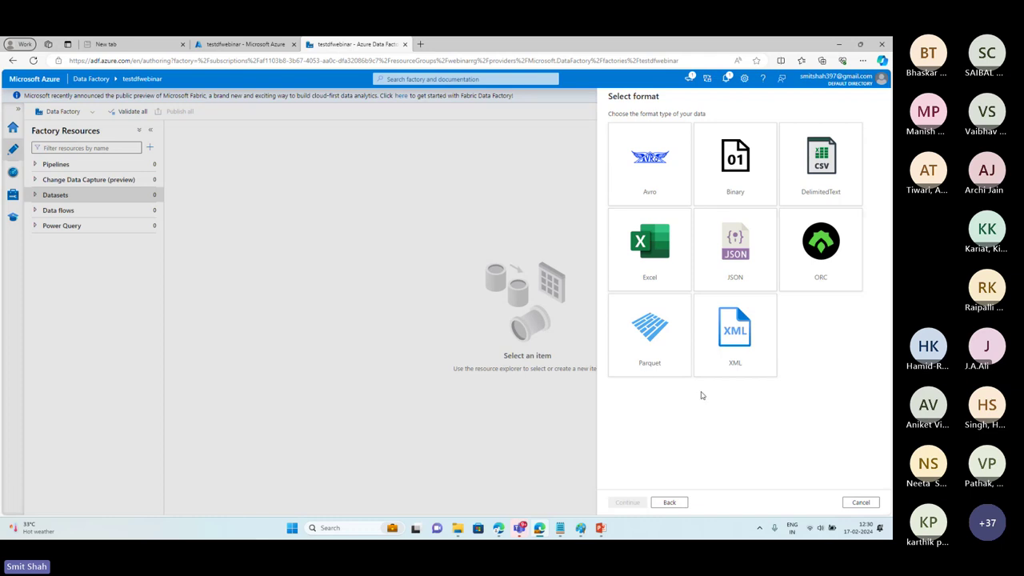
Choose DelimitedText format, name the dataset sourcedataset, and link it to sourcelink.
click(844, 172)
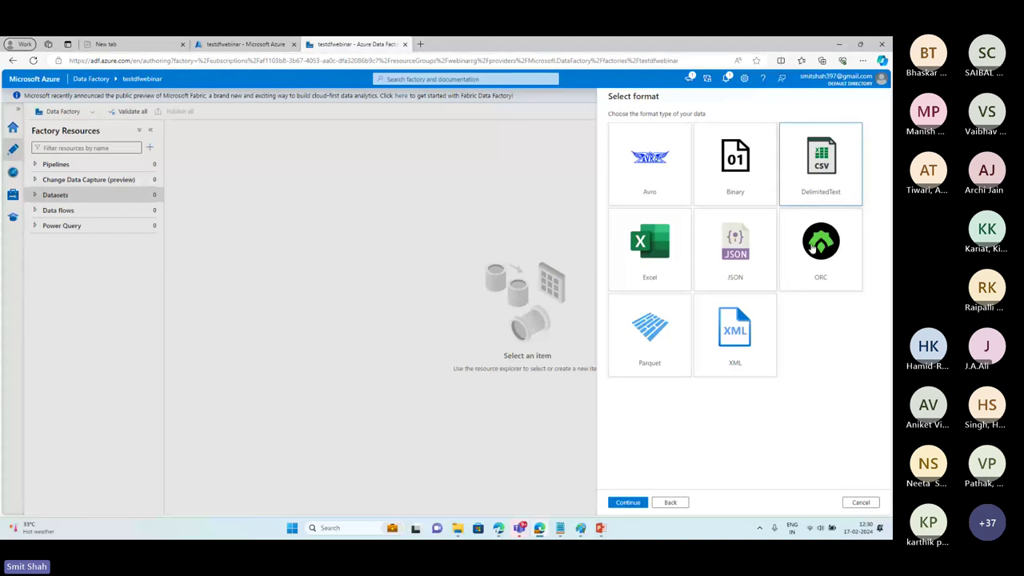
click(627, 502)
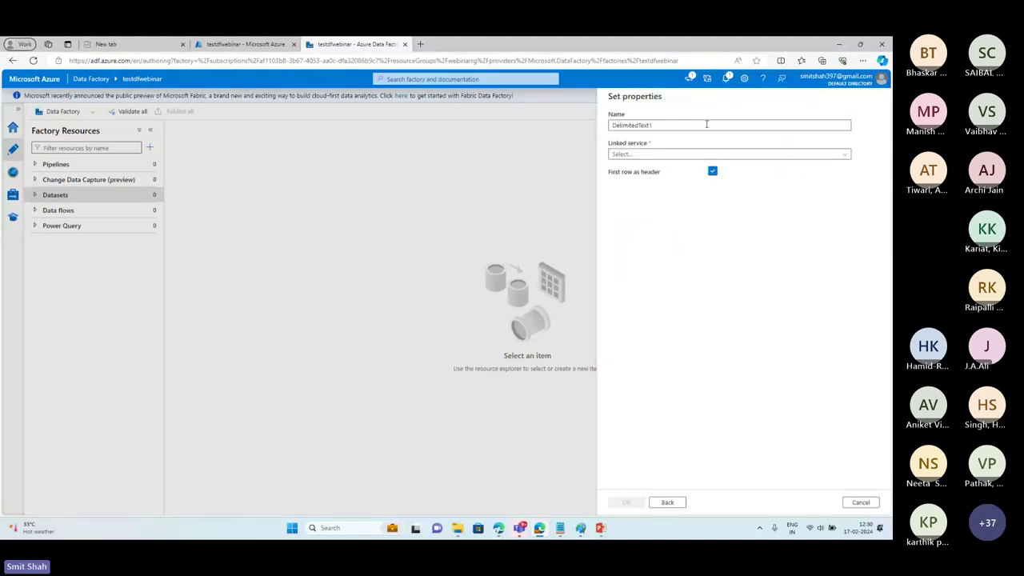
click(676, 128)
double_click(676, 128)
text(sou)
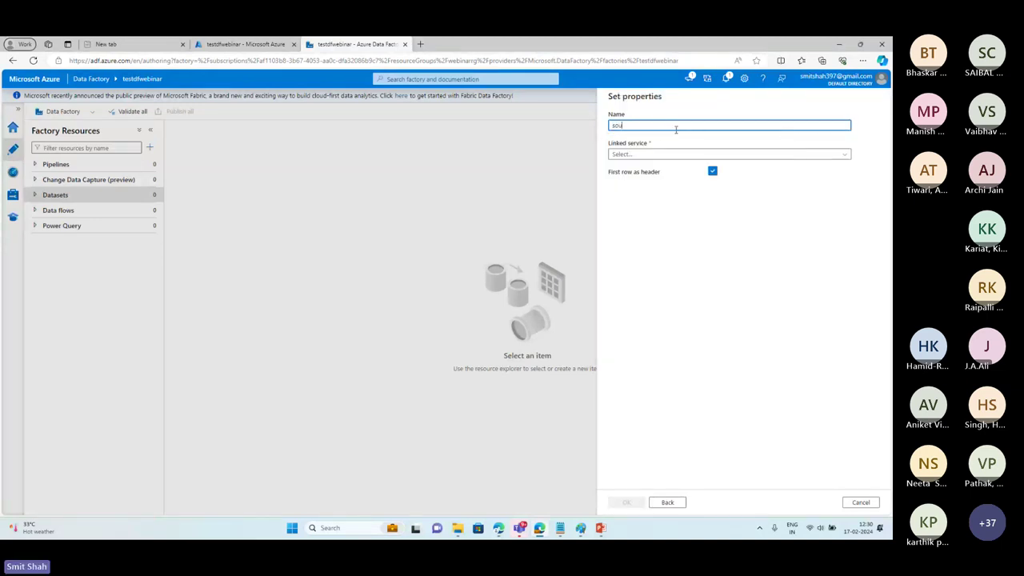
text(rcedatase)
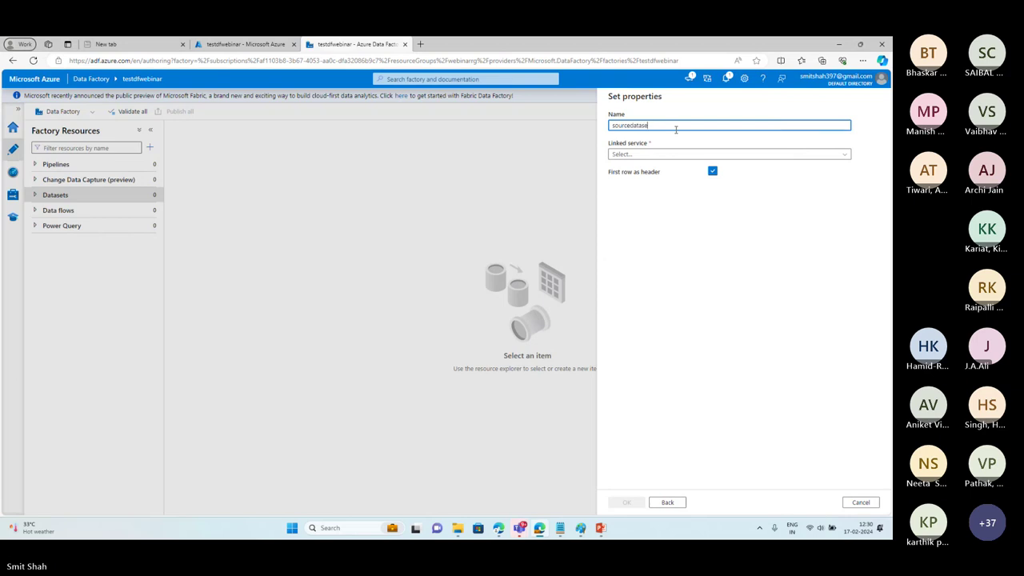
text(t)
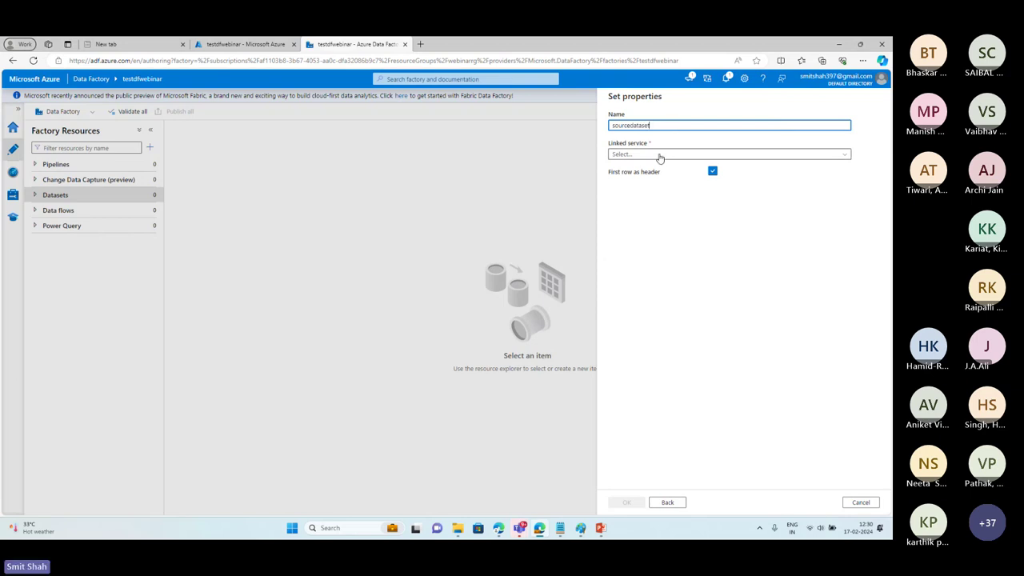
click(660, 156)
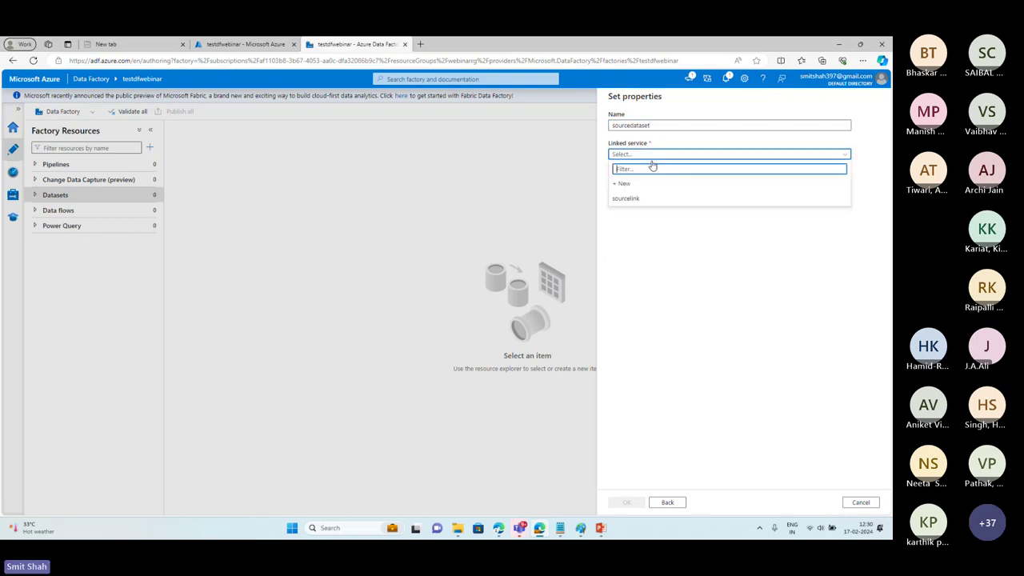
click(632, 198)
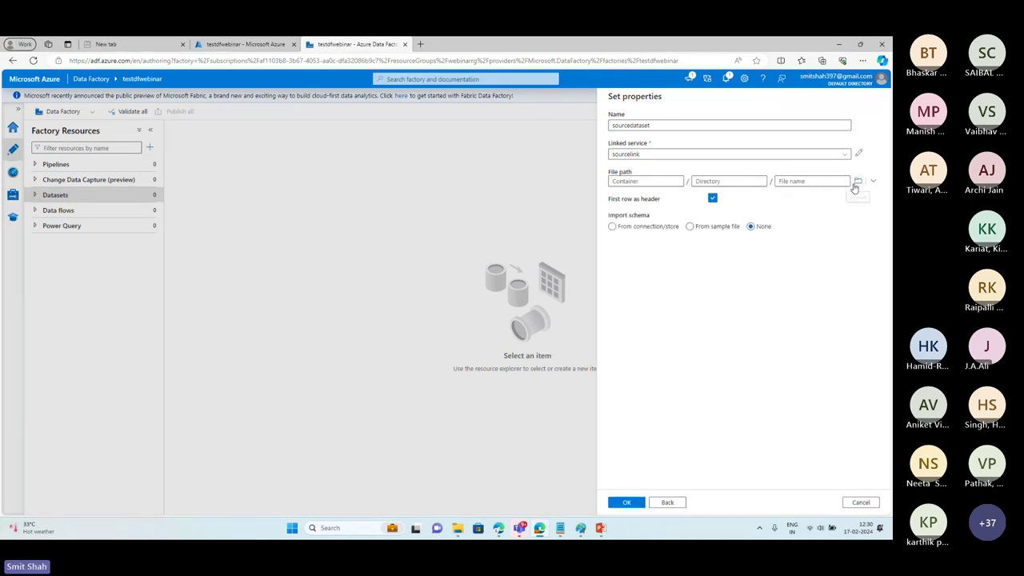
Set the file path to basket/movies/movies.csv.
click(857, 183)
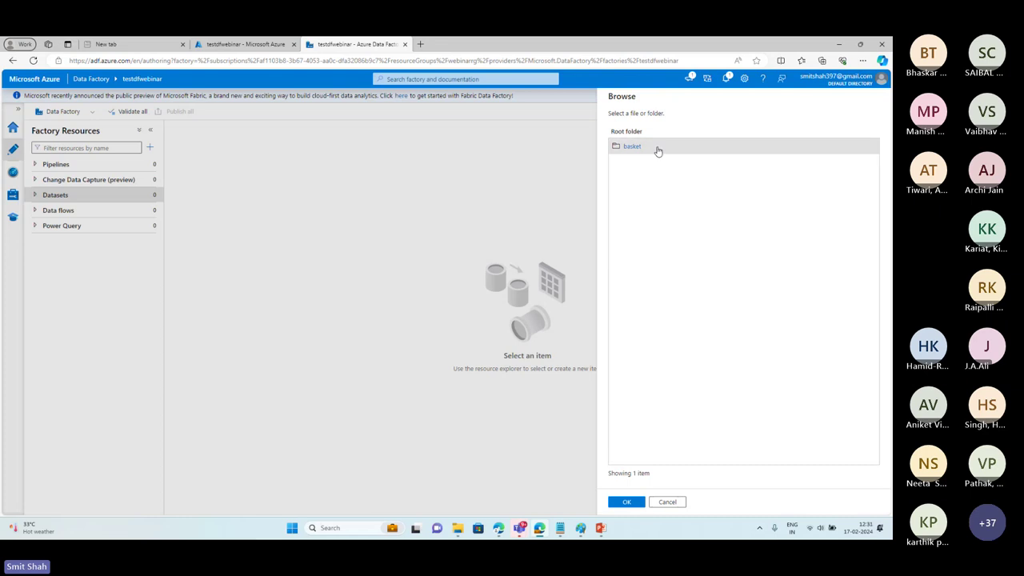
click(658, 151)
click(667, 149)
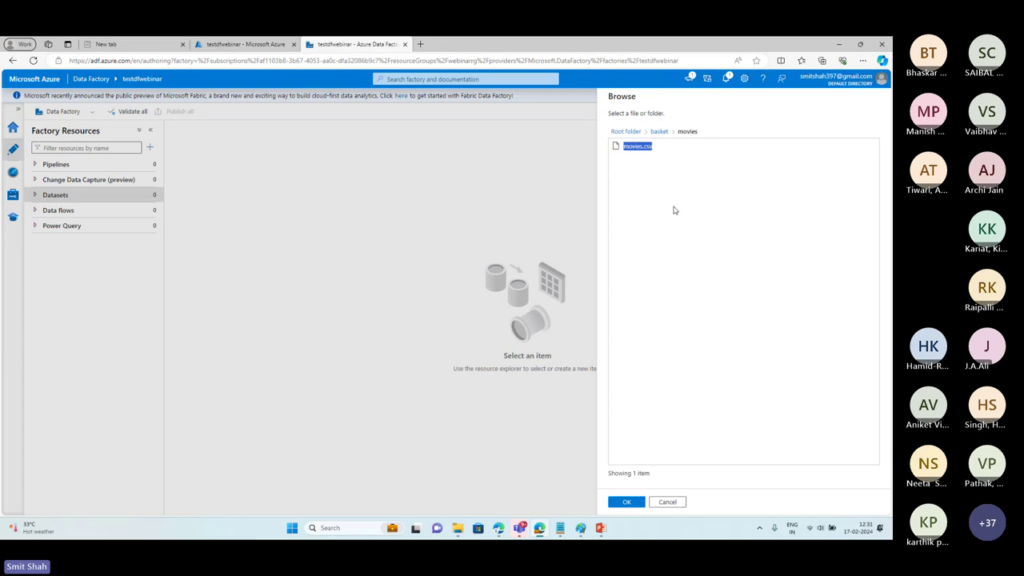
click(670, 148)
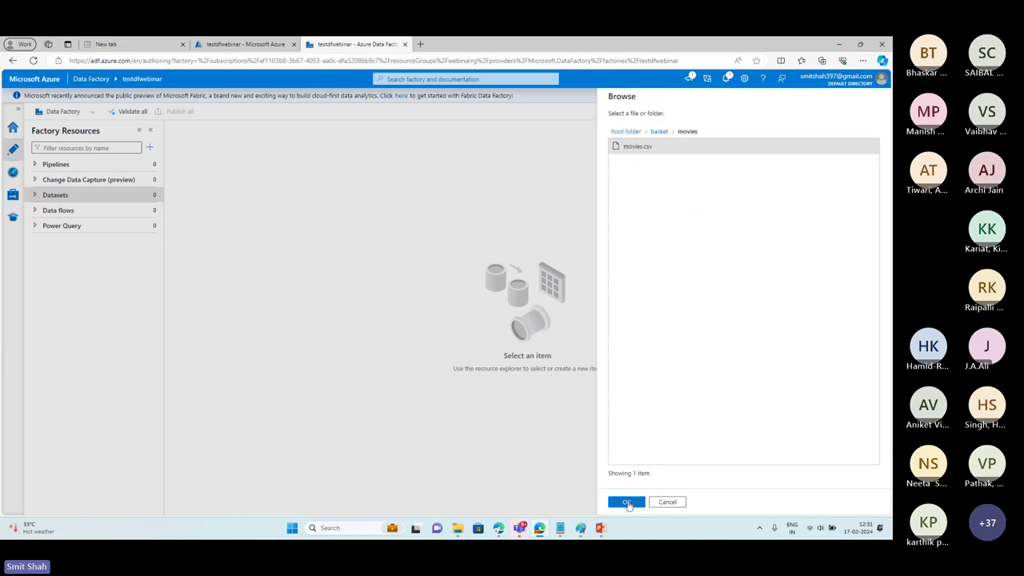
click(626, 502)
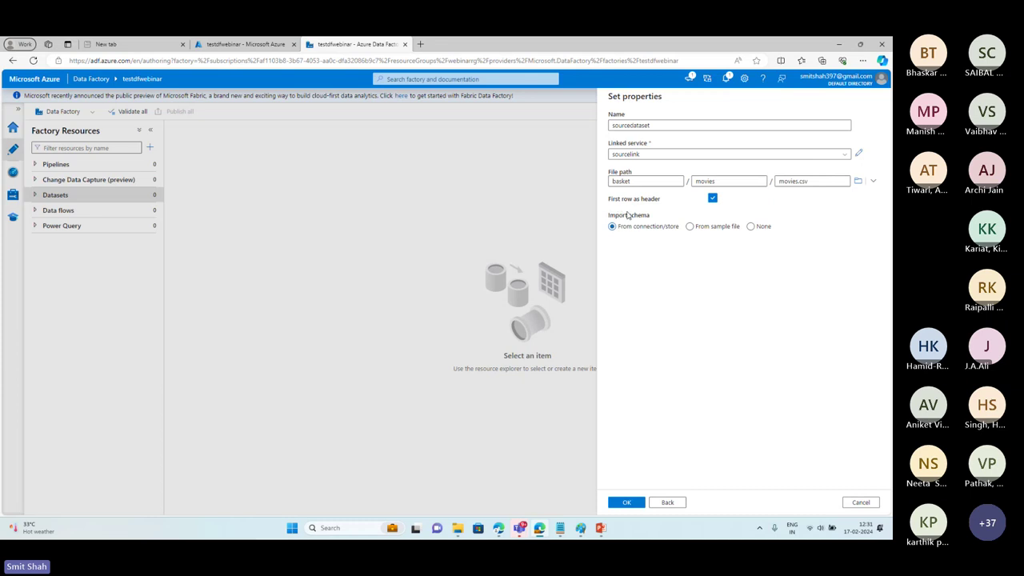
Set Import schema to None.
click(754, 228)
click(615, 228)
click(696, 230)
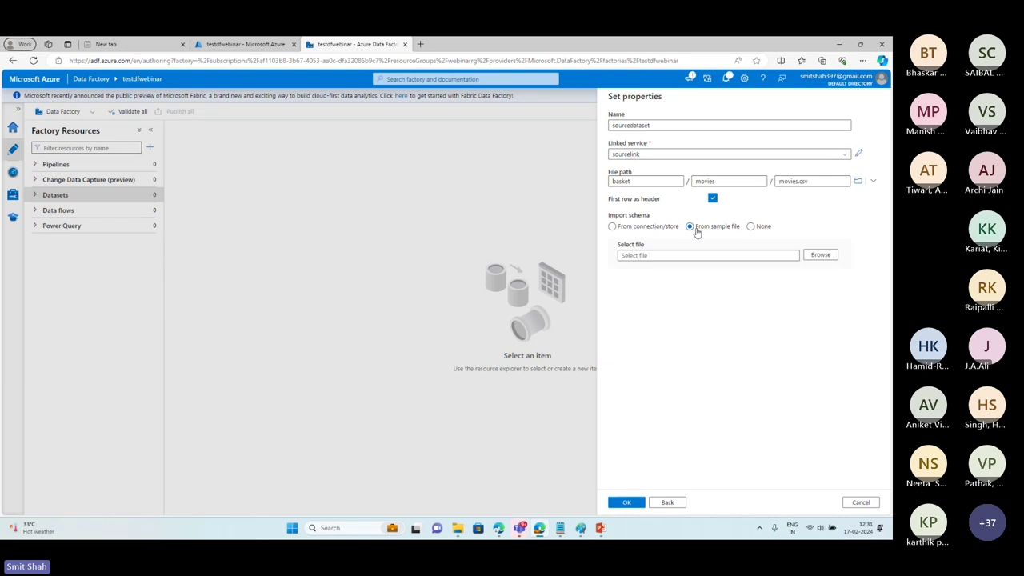
click(750, 227)
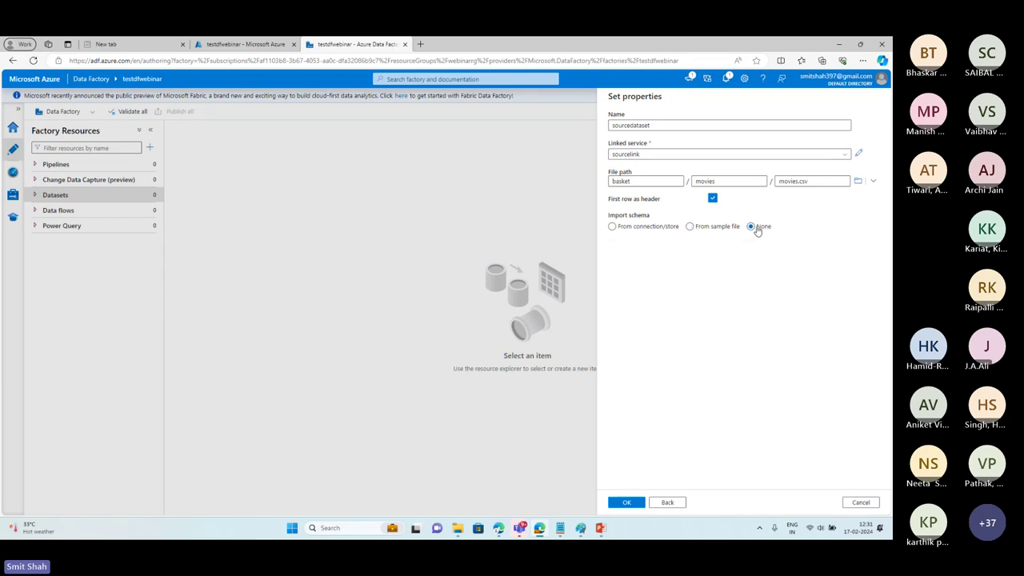
Create sourcedataset with OK, then publish all changes to the factory.
click(617, 504)
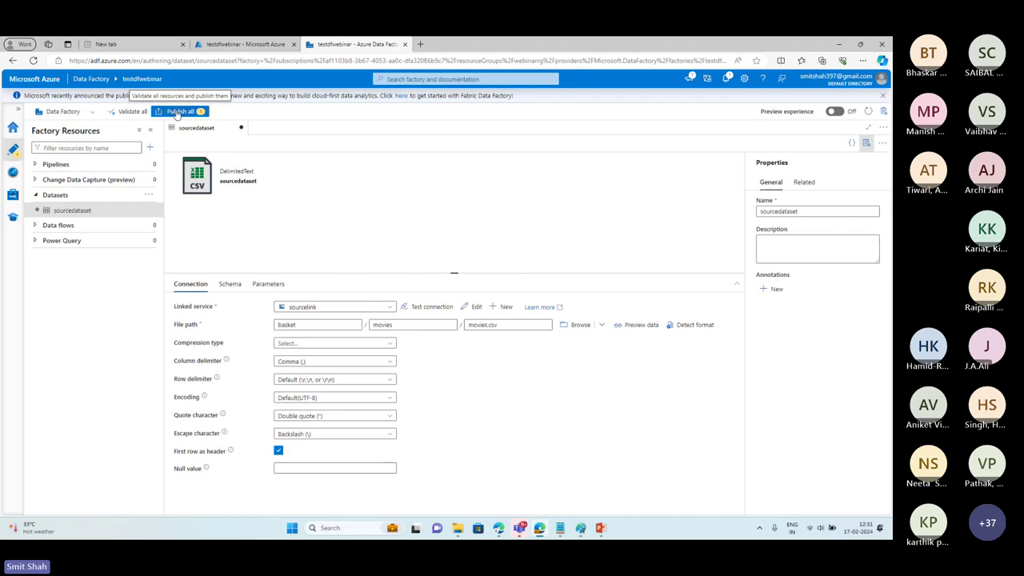
click(178, 112)
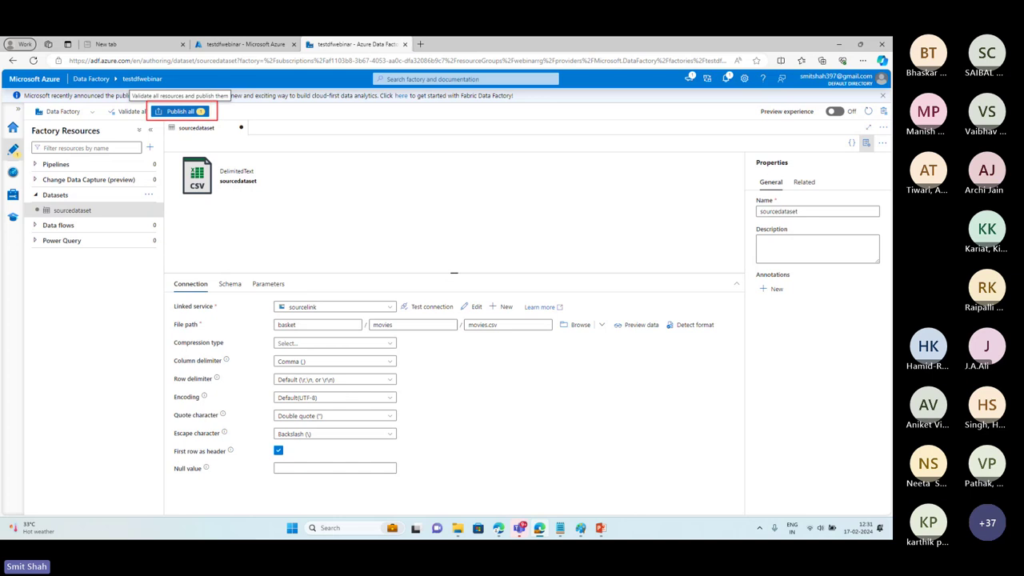
click(196, 112)
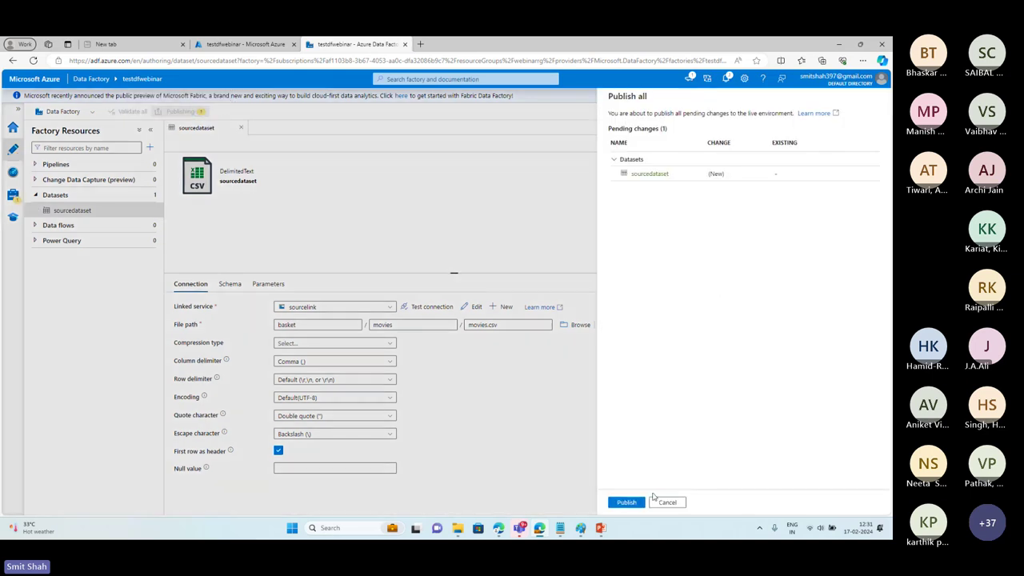
click(632, 502)
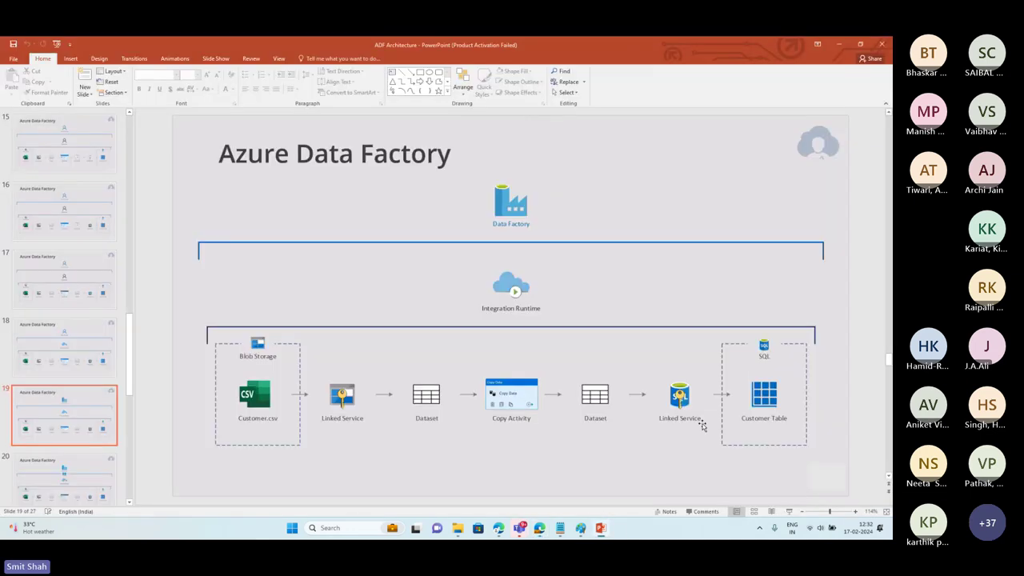
Show the architecture slideshow in PowerPoint and outline the Blob Storage group in red.
click(601, 528)
click(792, 516)
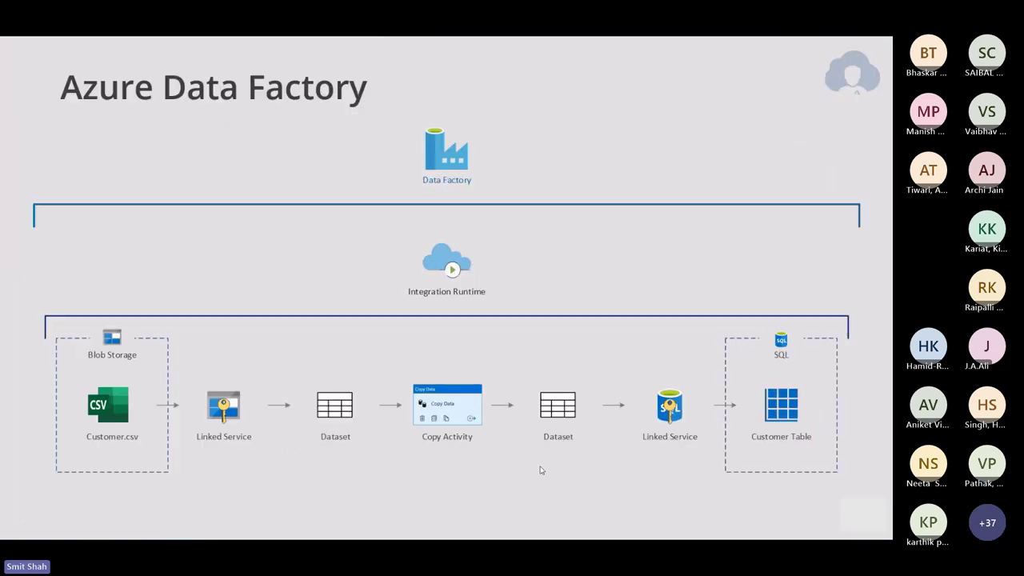
click(38, 340)
drag(75, 364, 183, 498)
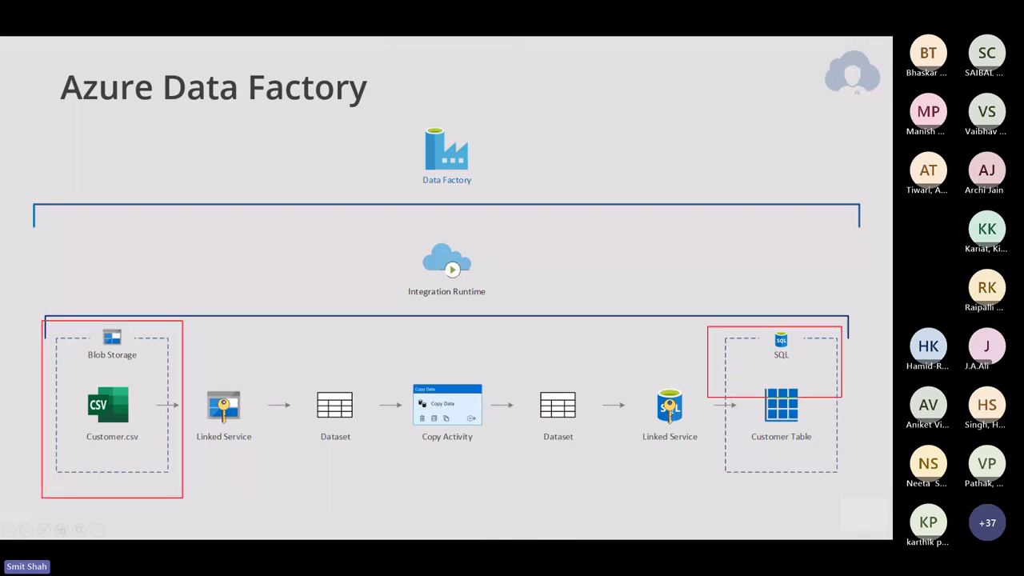
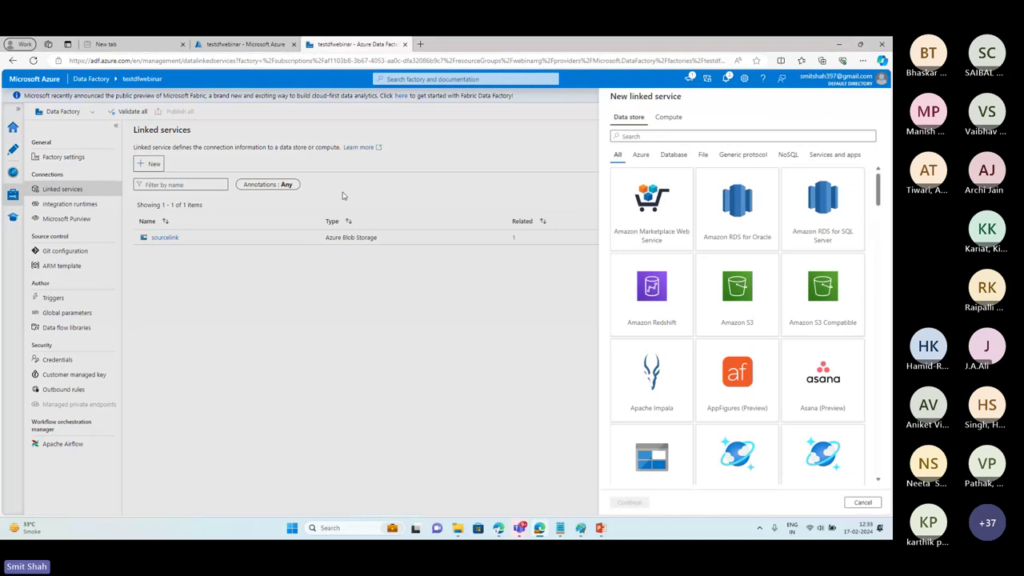
Start a new Azure SQL Database linked service named destinationlink.
click(691, 138)
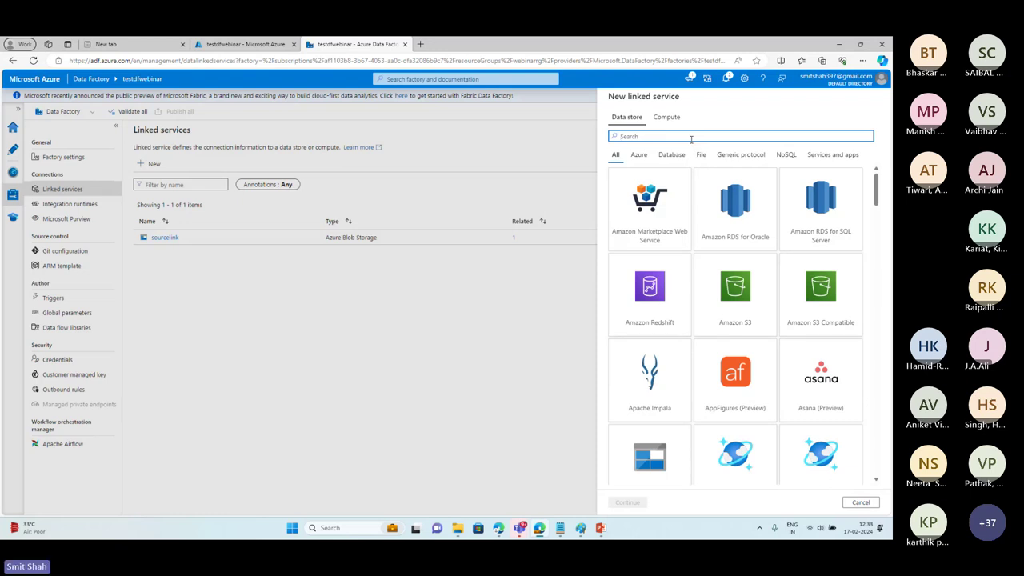
text(sql)
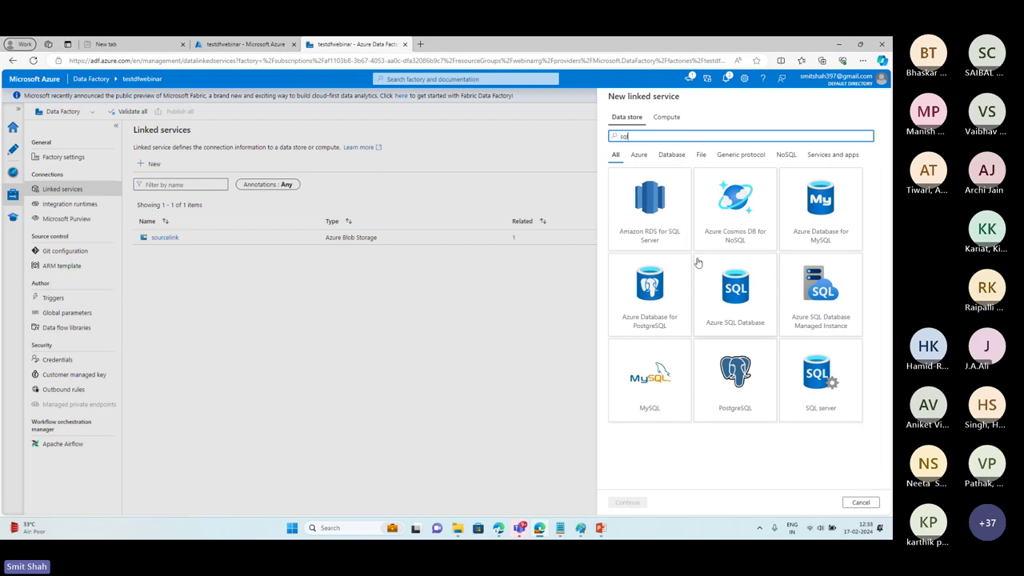
click(701, 269)
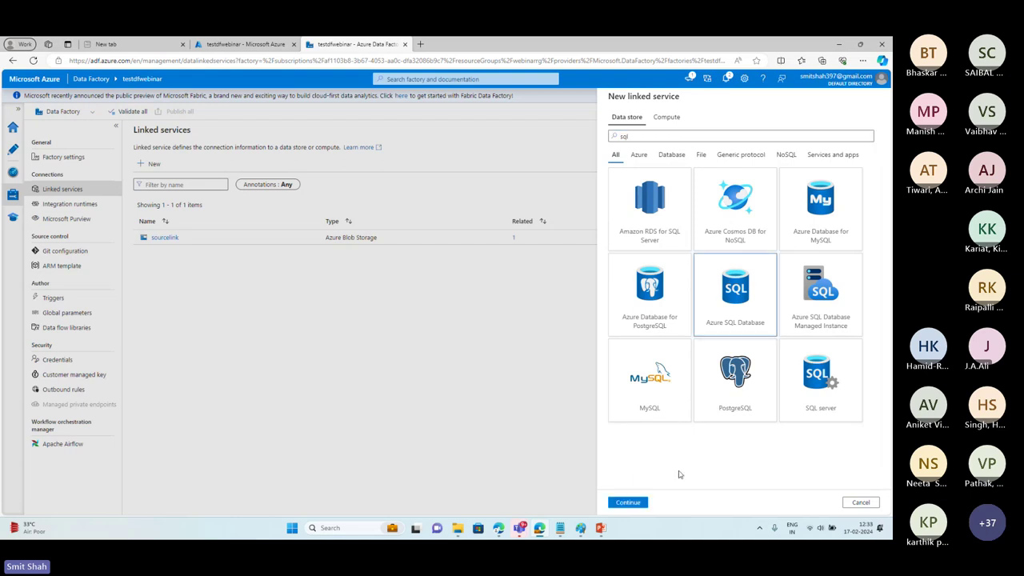
click(629, 503)
double_click(671, 136)
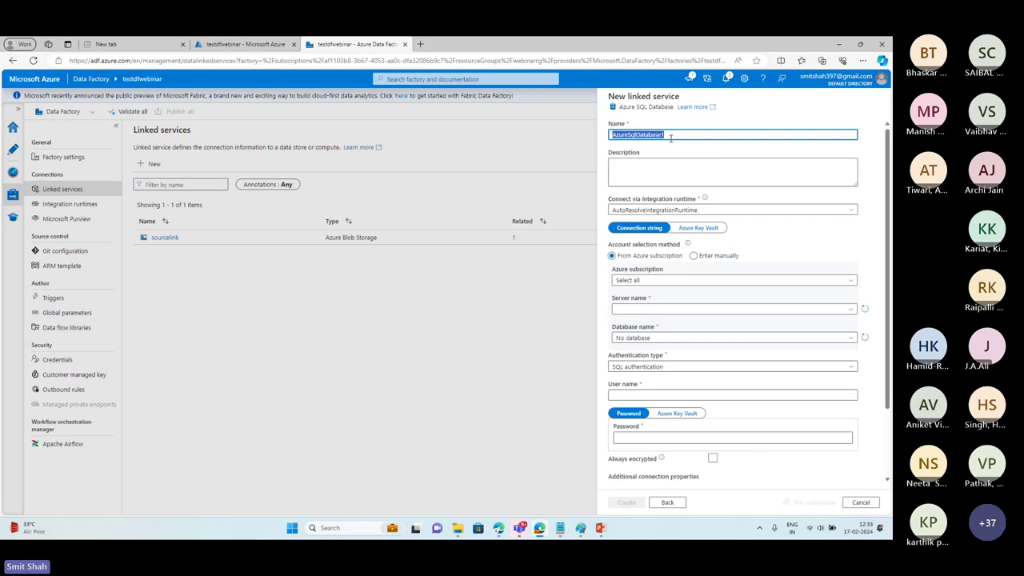
text(d)
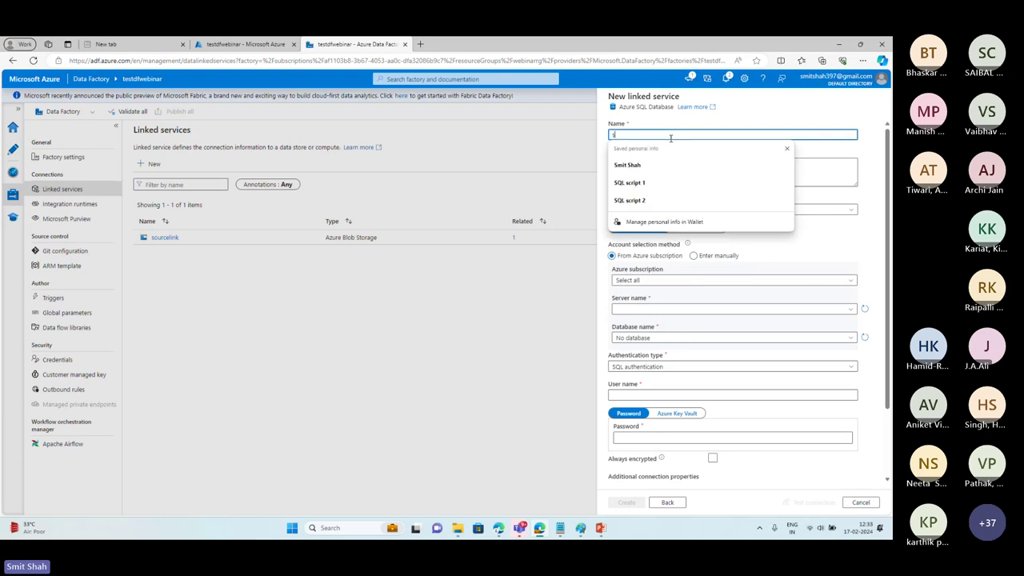
text(estinationlink)
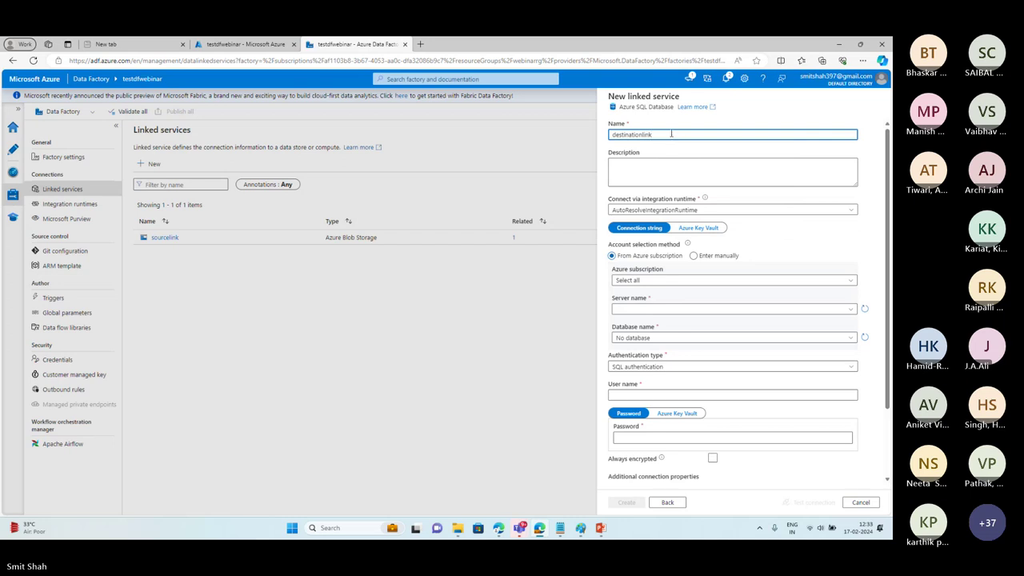
Point it at the MSDN Platforms Subscription, server testserverwebinar and database testdb.
click(664, 281)
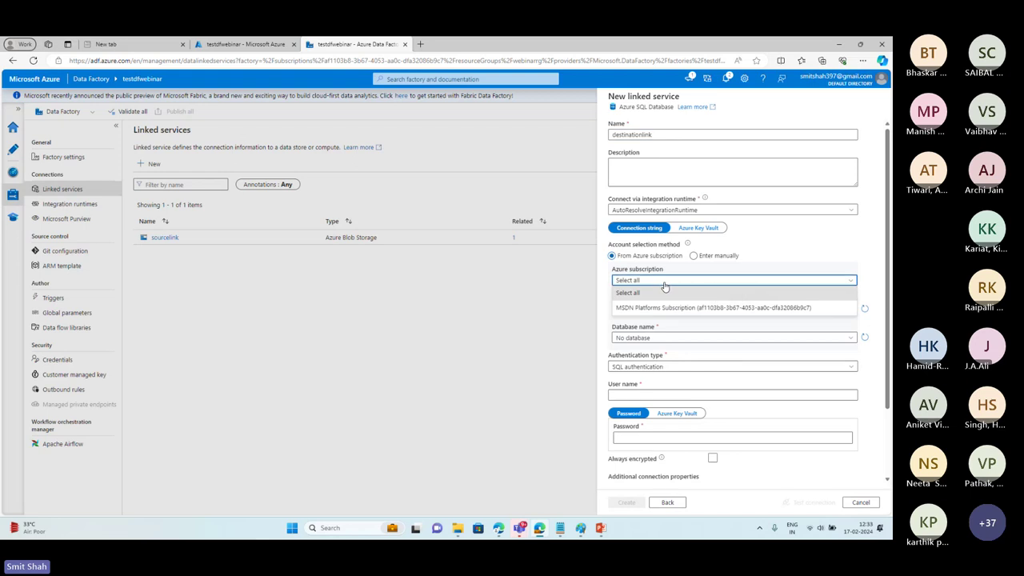
click(641, 310)
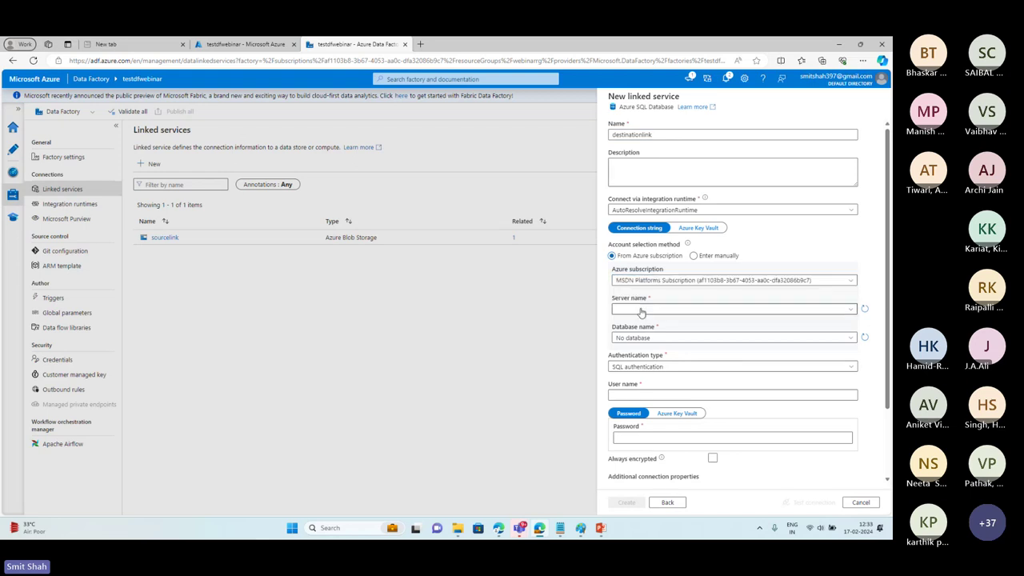
click(749, 310)
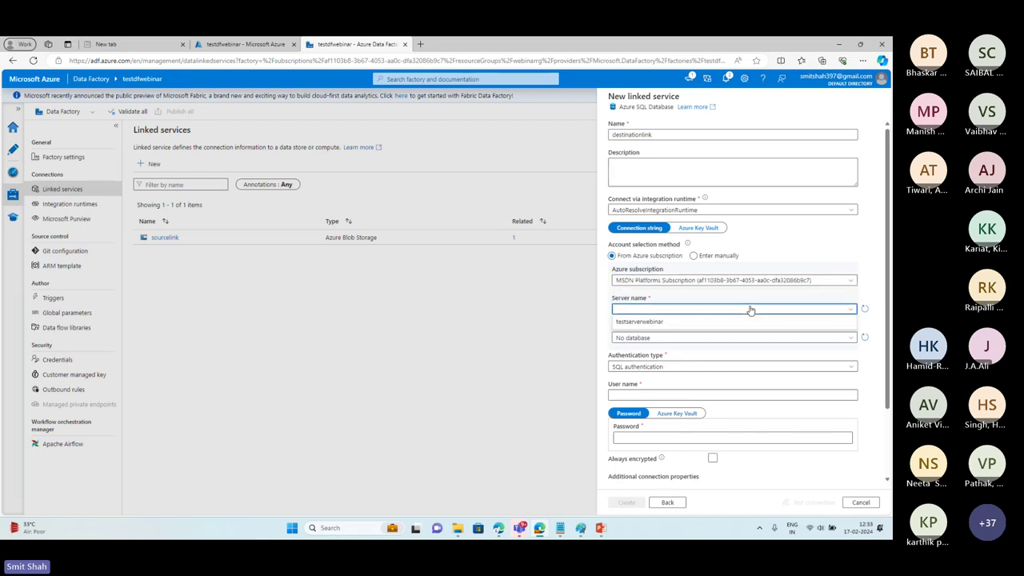
click(646, 322)
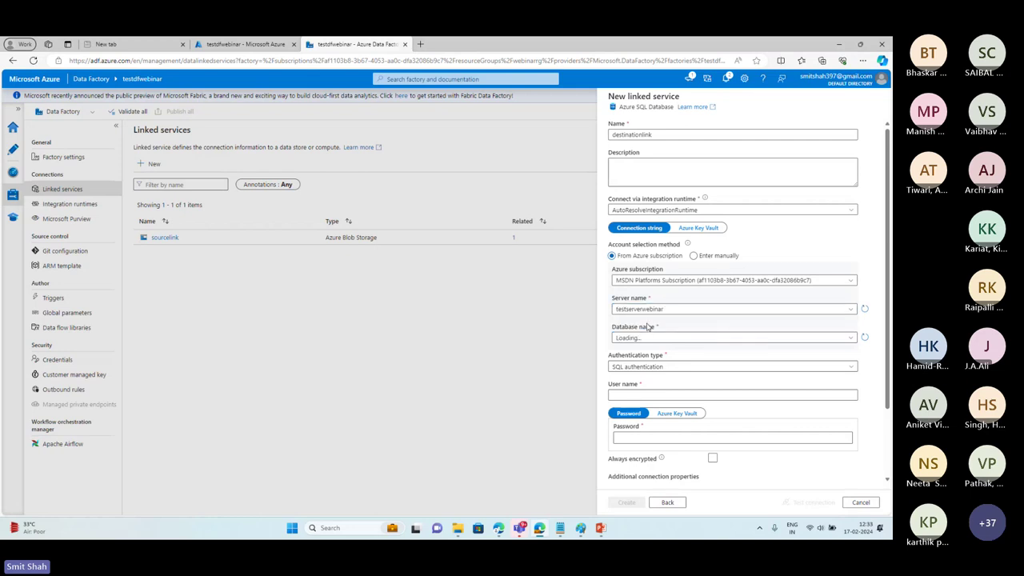
click(646, 338)
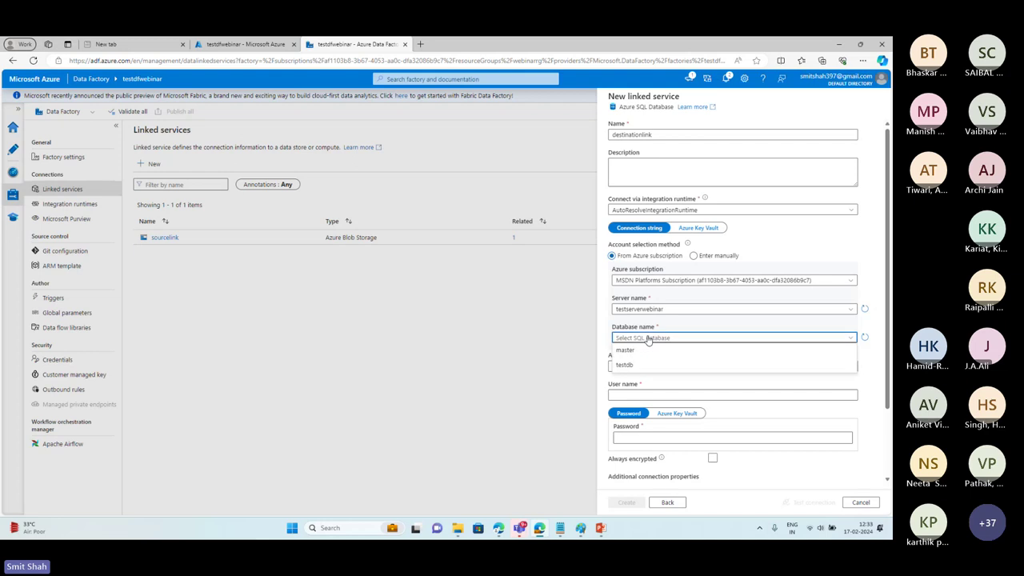
click(642, 364)
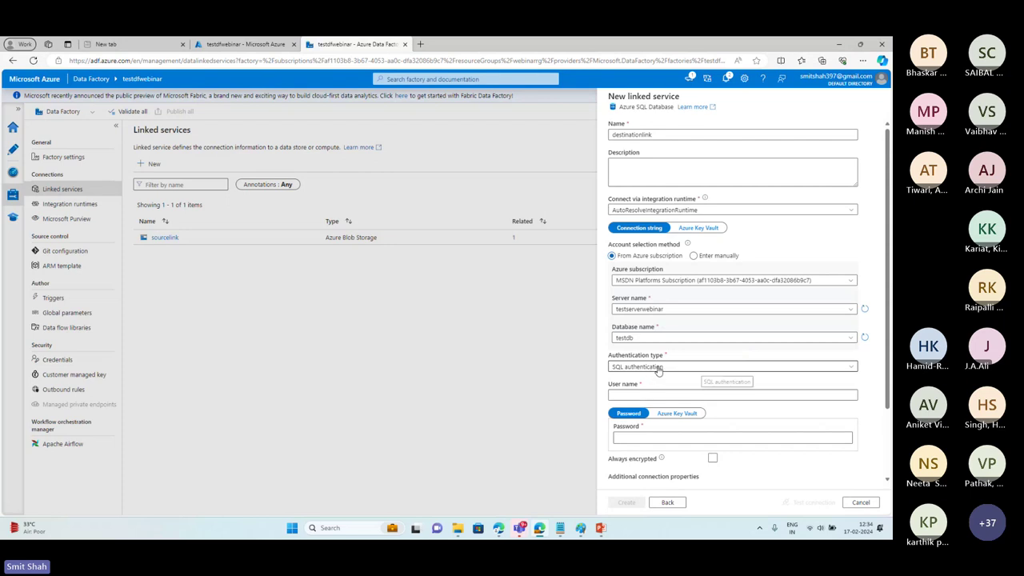
Enter the SQL authentication login user name and password.
scroll(652, 375, down, 2)
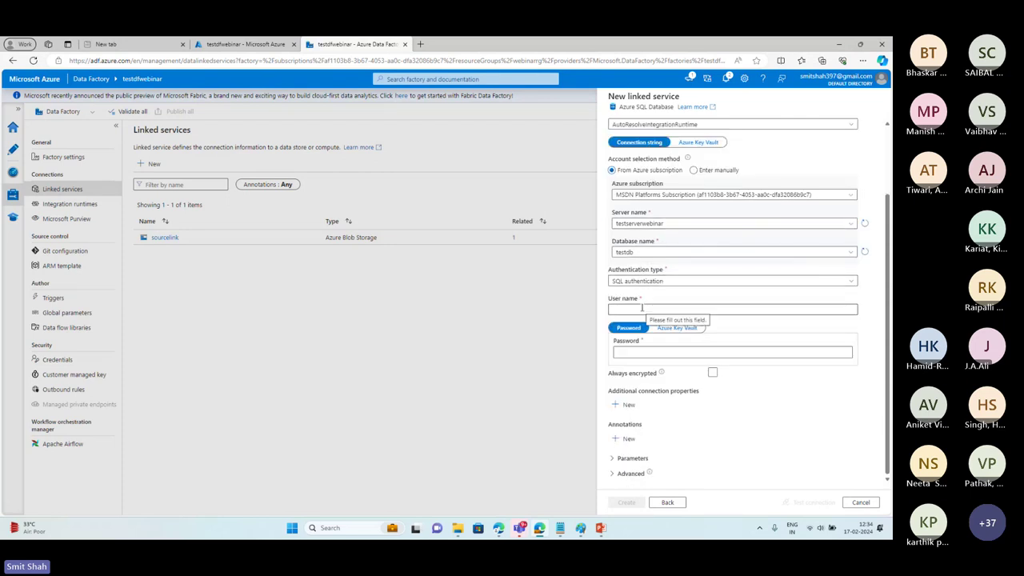
click(641, 308)
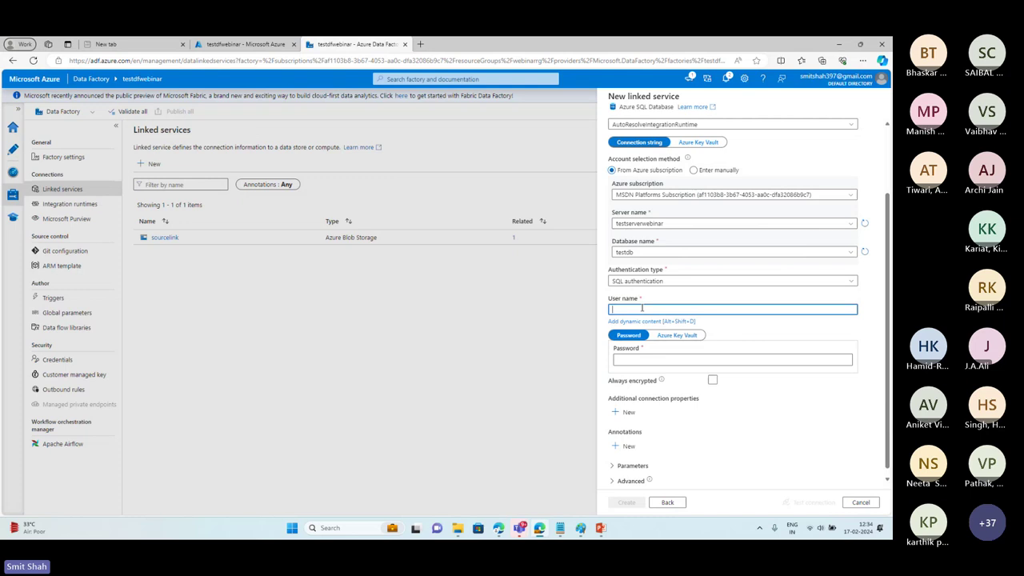
text(adminwebi)
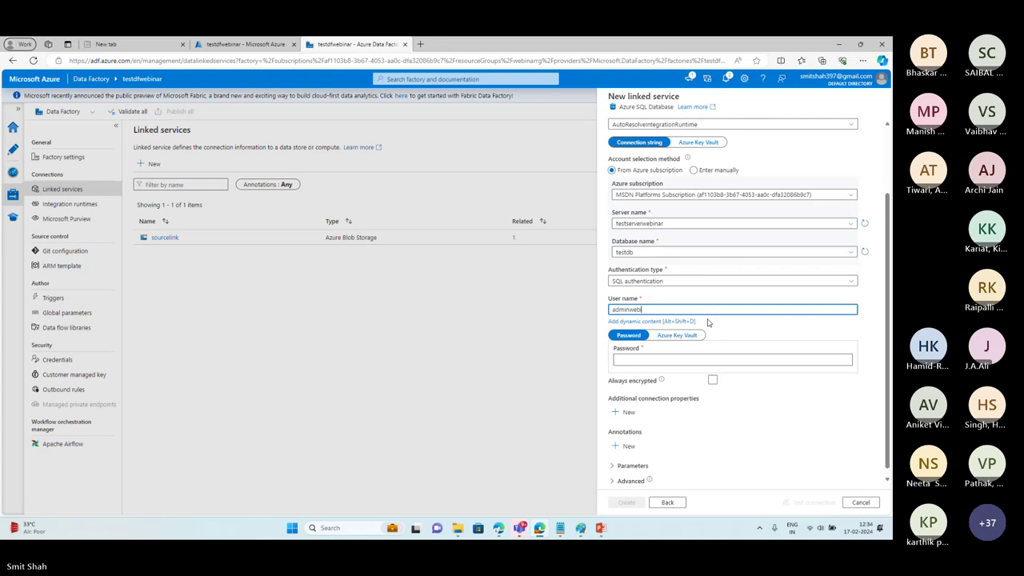
text(nar)
click(665, 362)
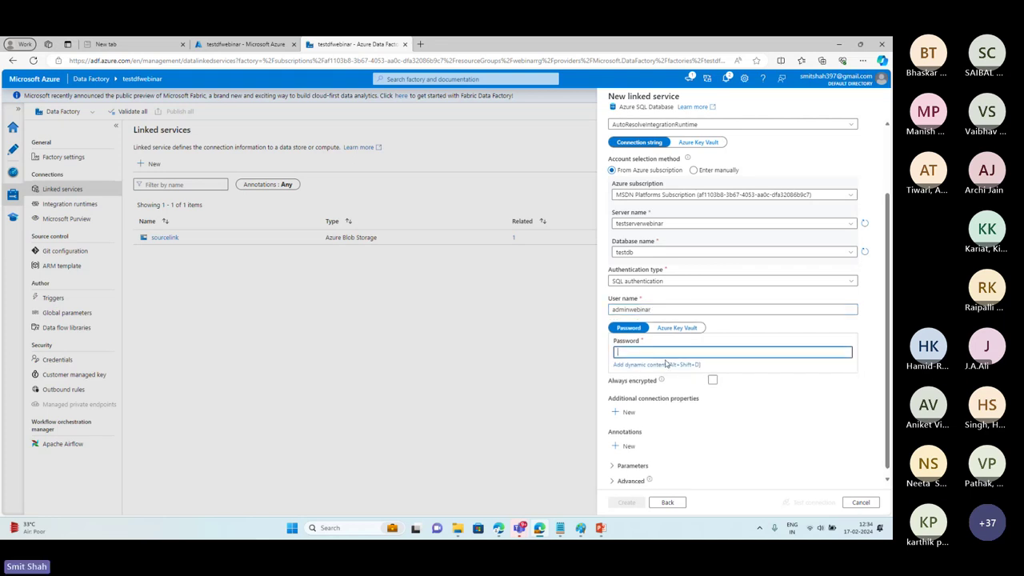
text(•••••••••)
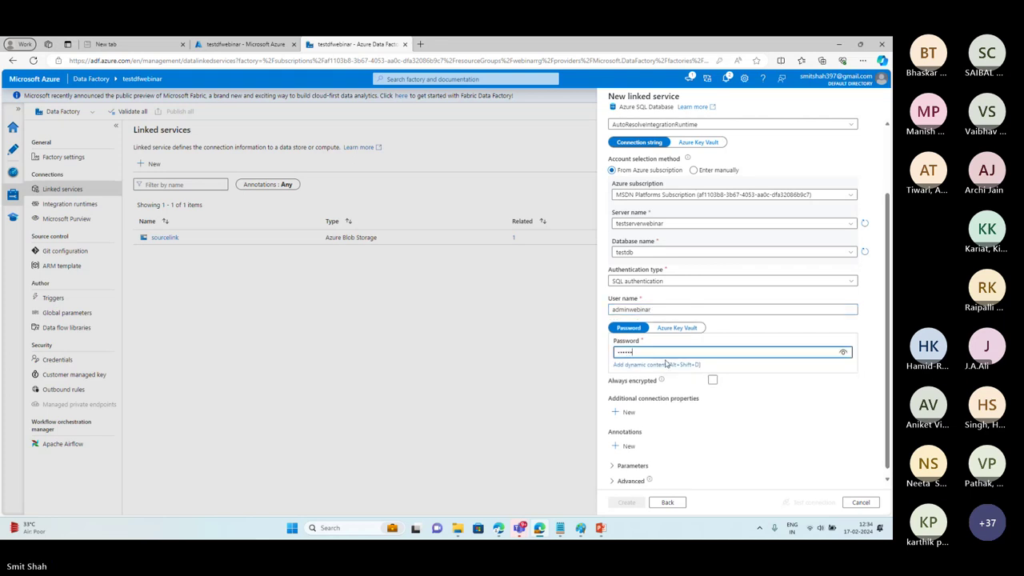
text(••)
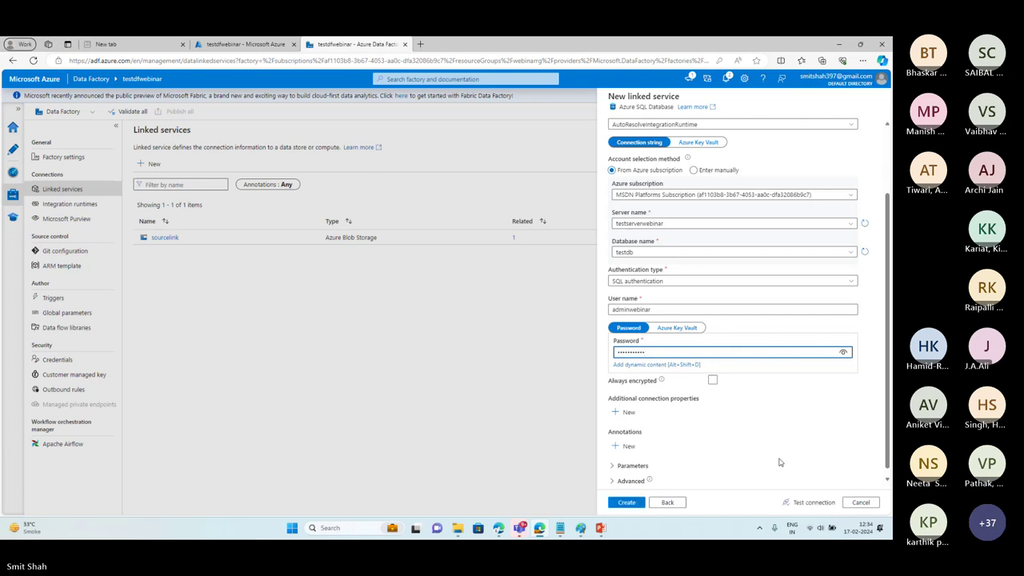
Test the destinationlink connection successfully and create the linked service.
click(808, 502)
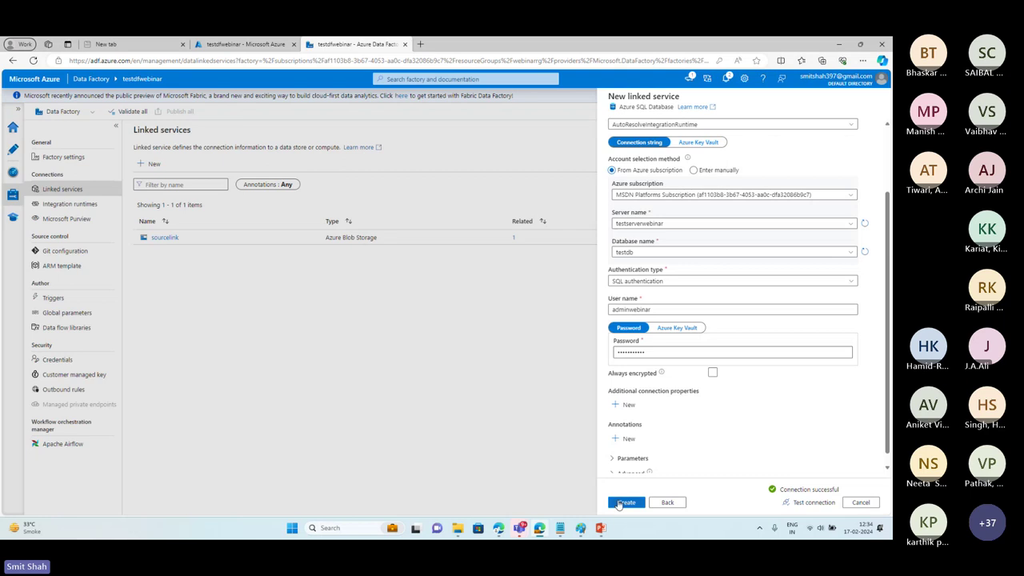
click(625, 503)
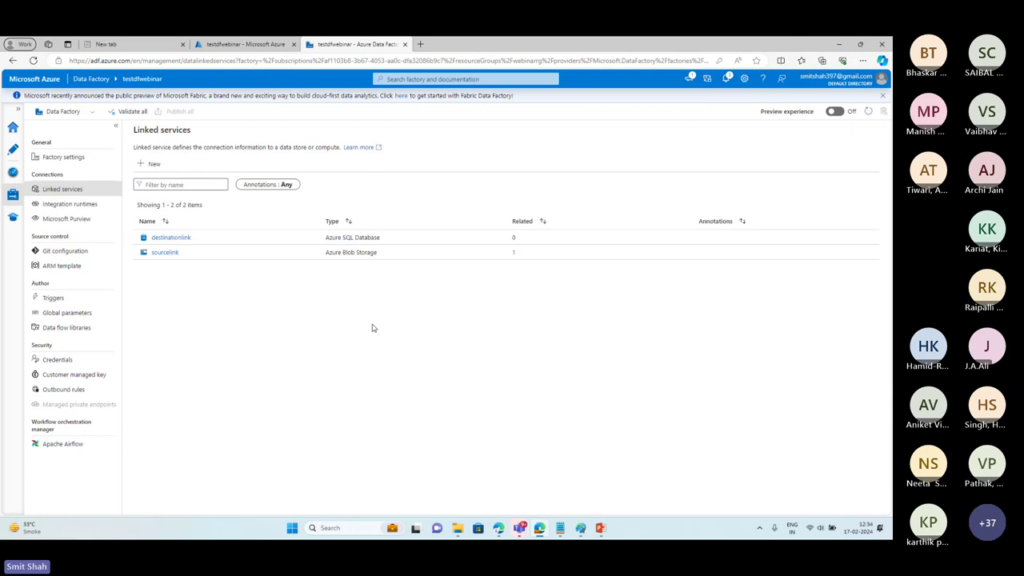
Start a new Azure SQL Database dataset from the Author view's Datasets actions.
click(12, 150)
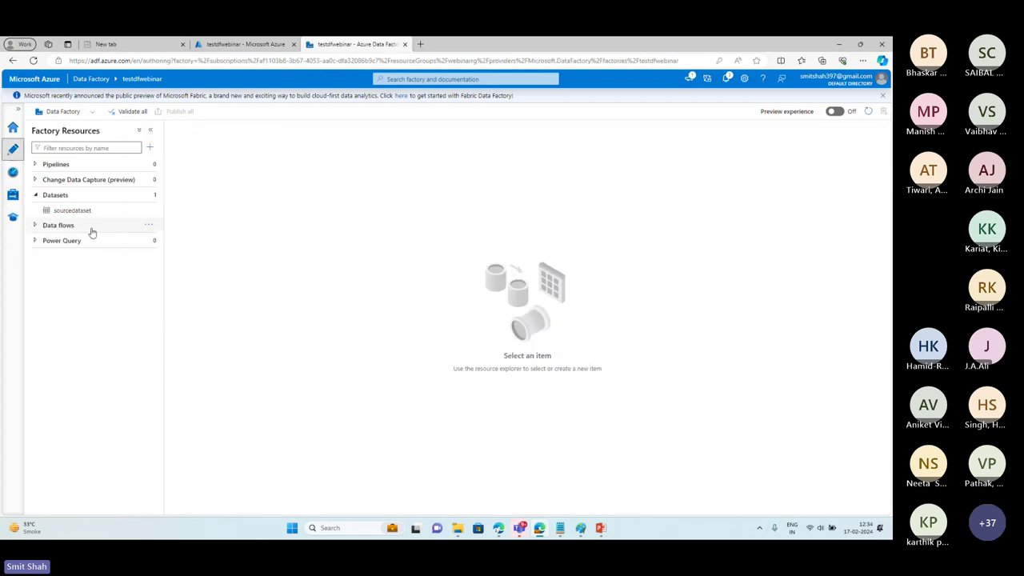
click(148, 195)
click(181, 210)
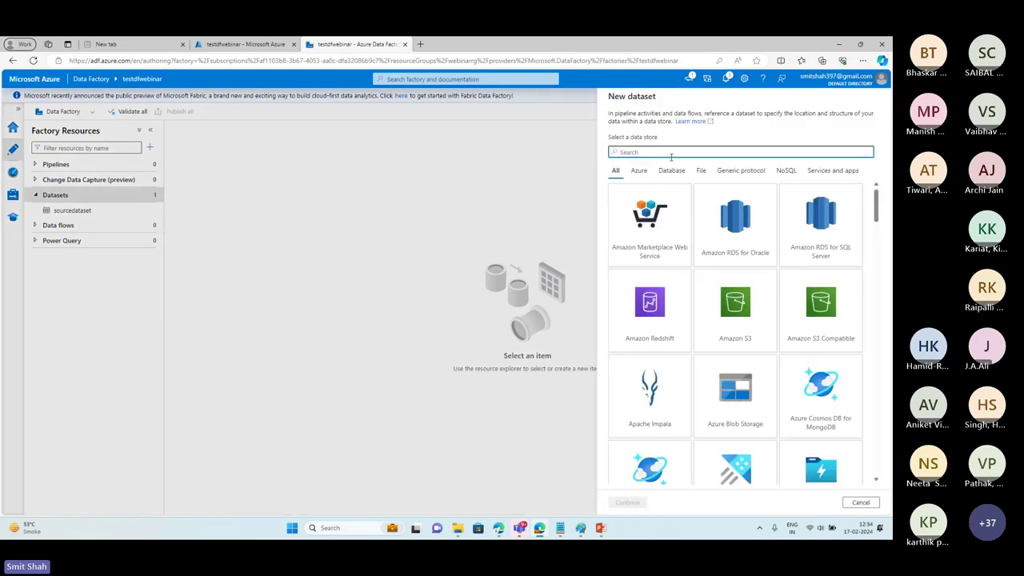
text(sql)
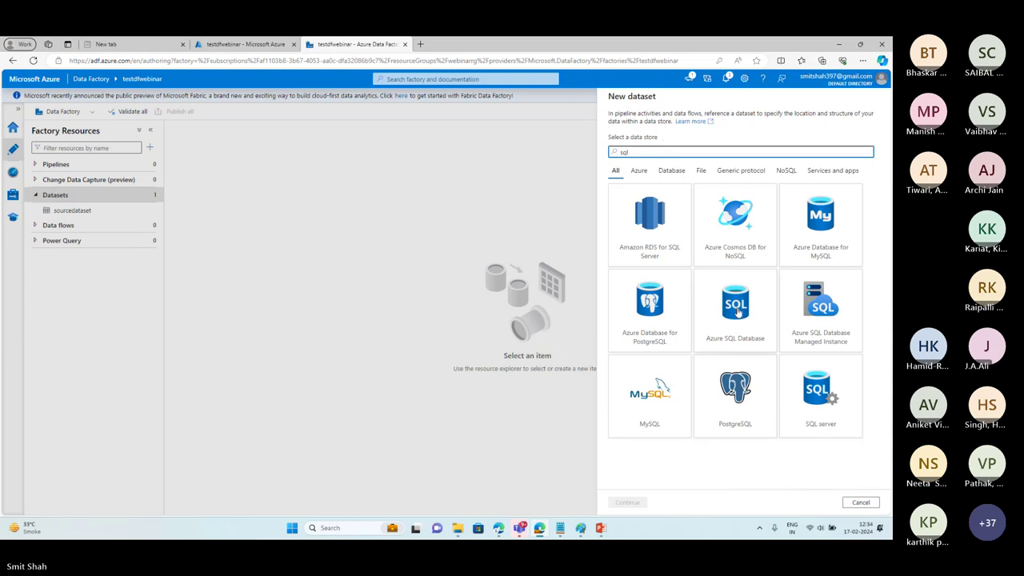
click(735, 308)
click(627, 501)
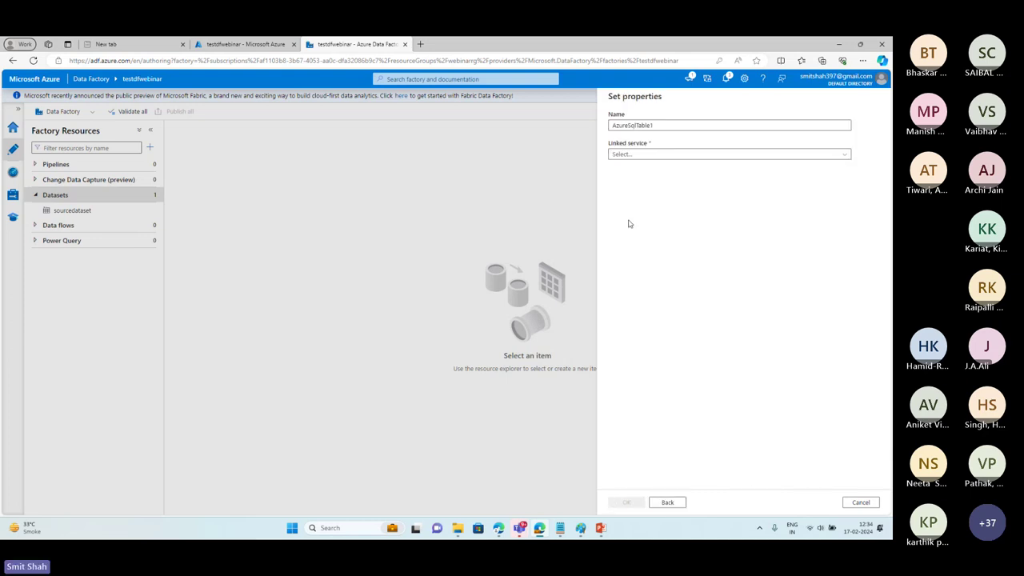
Name the dataset destinationdataset and link it to destinationlink.
double_click(652, 125)
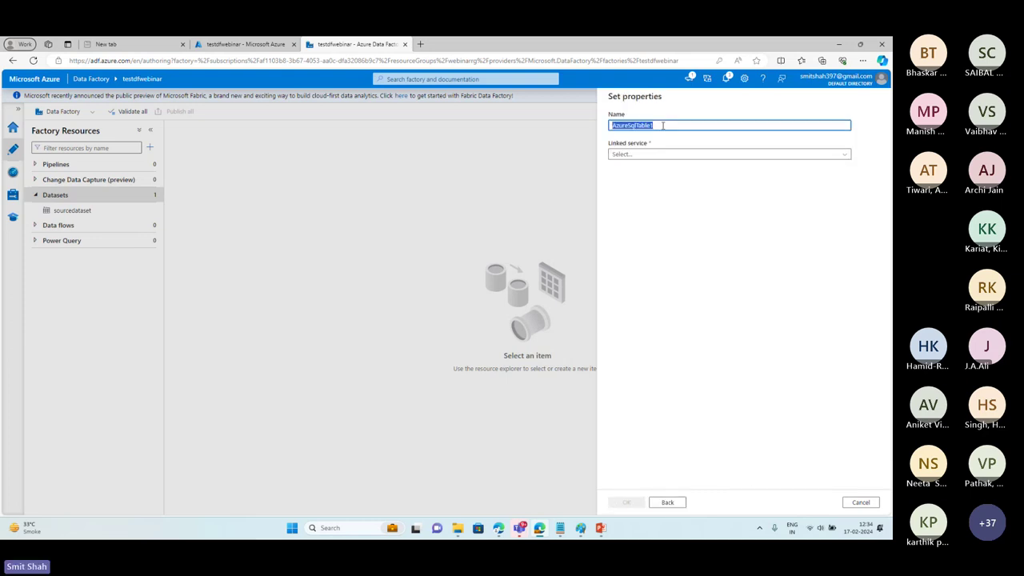
text(destinationdataset)
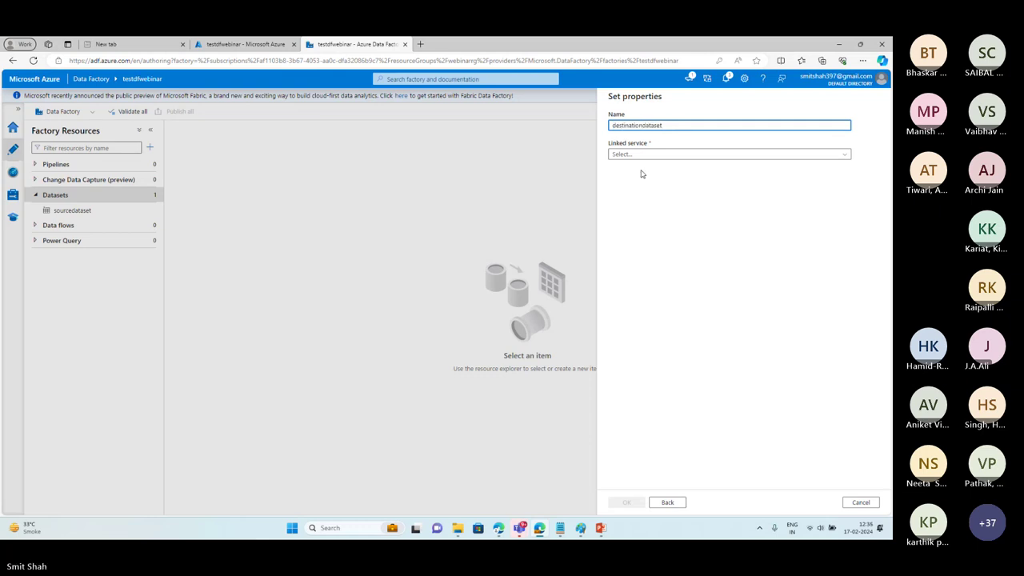
click(651, 157)
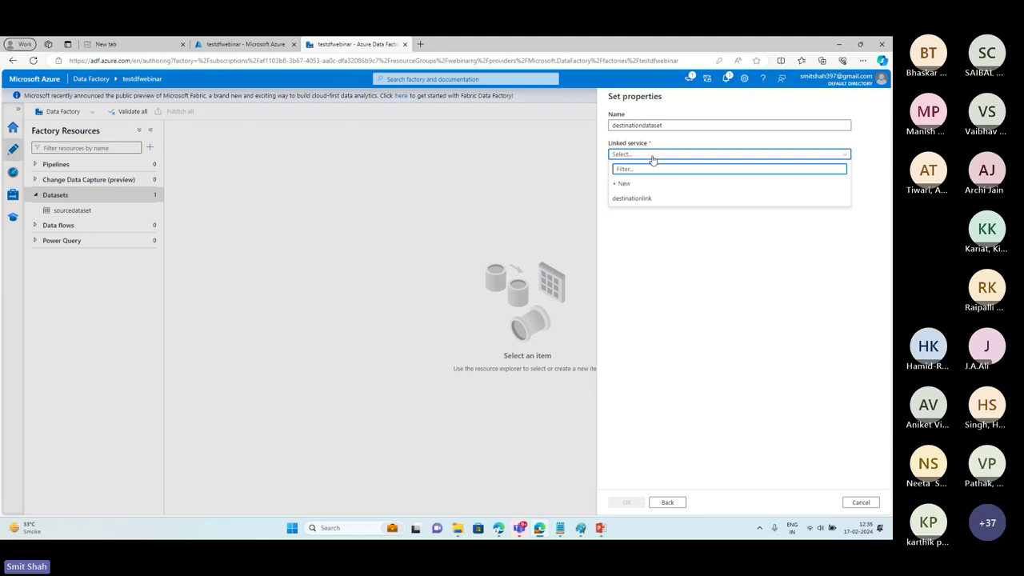
click(643, 200)
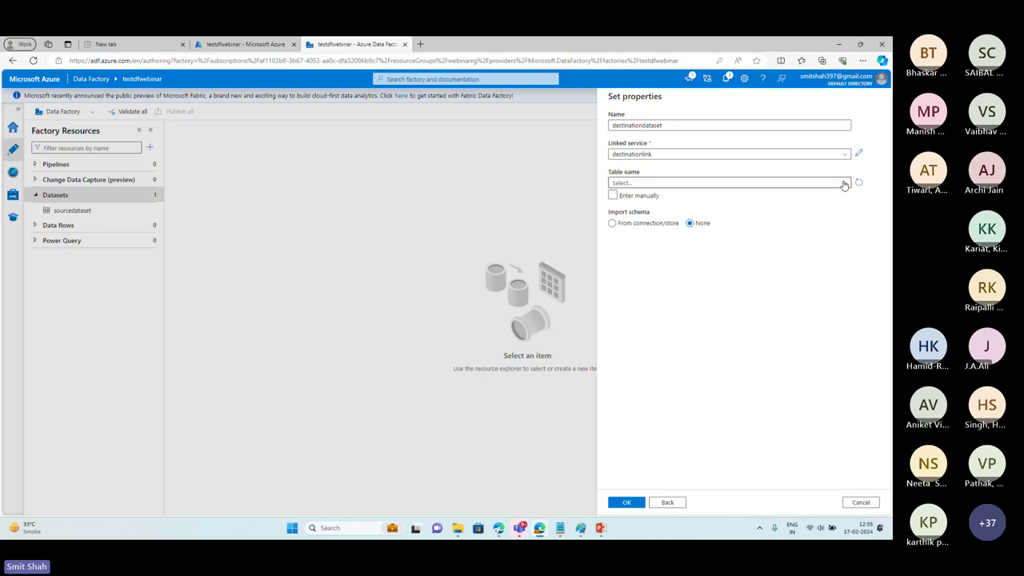
Set the table to dbo.Movies, import schema from connection/store, and create the dataset.
click(844, 183)
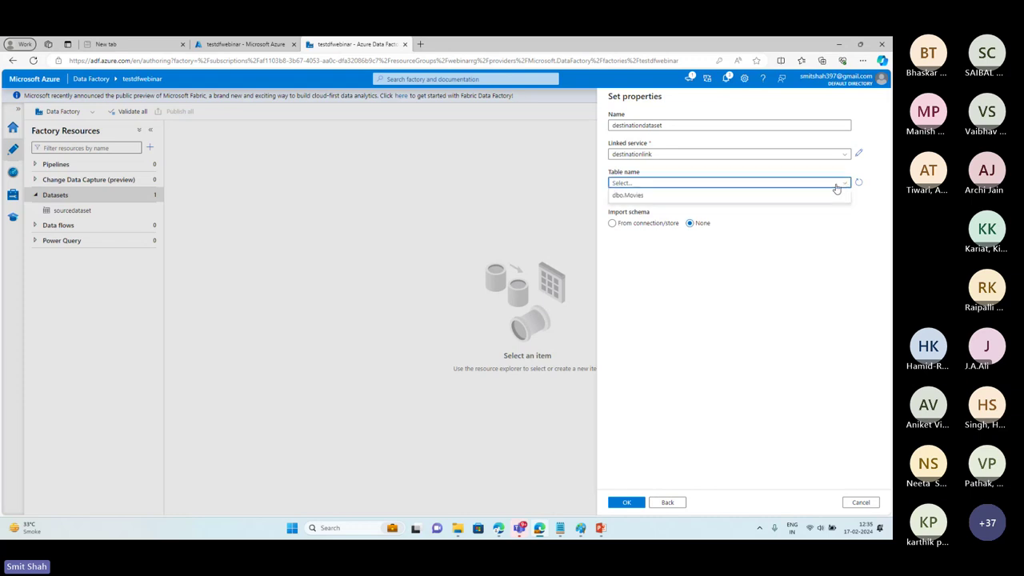
click(616, 196)
click(641, 227)
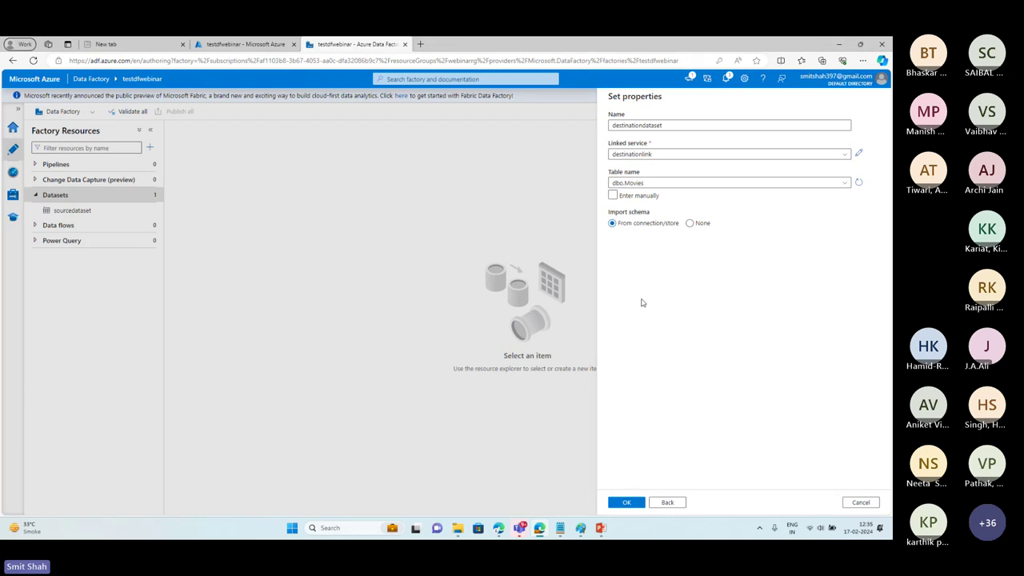
click(676, 184)
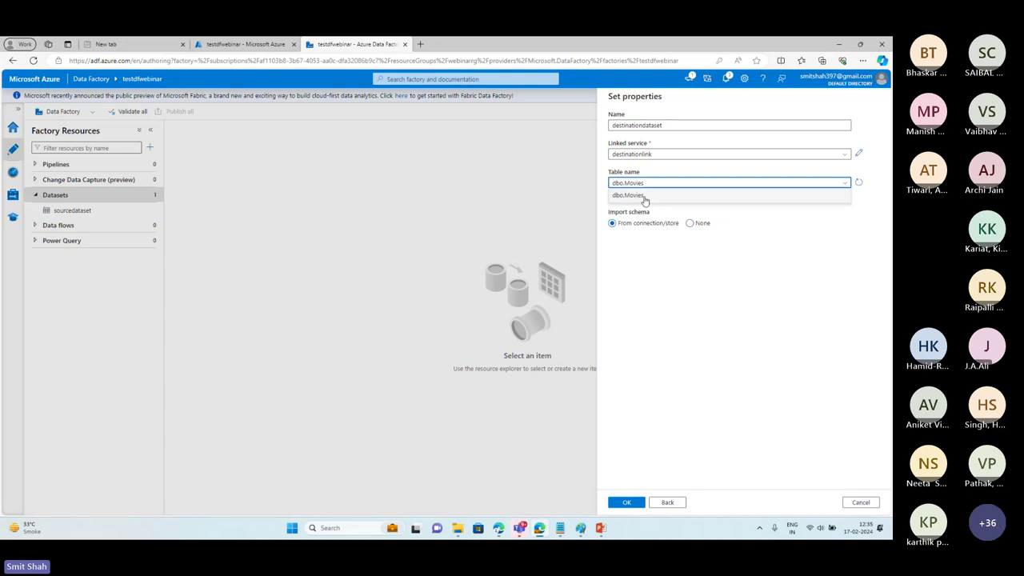
click(648, 196)
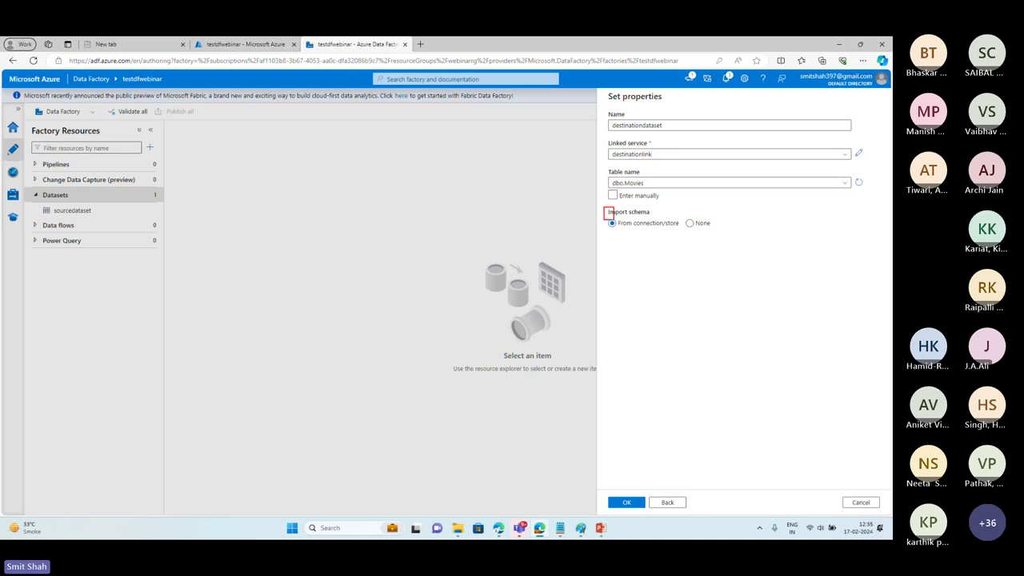
drag(604, 207, 681, 236)
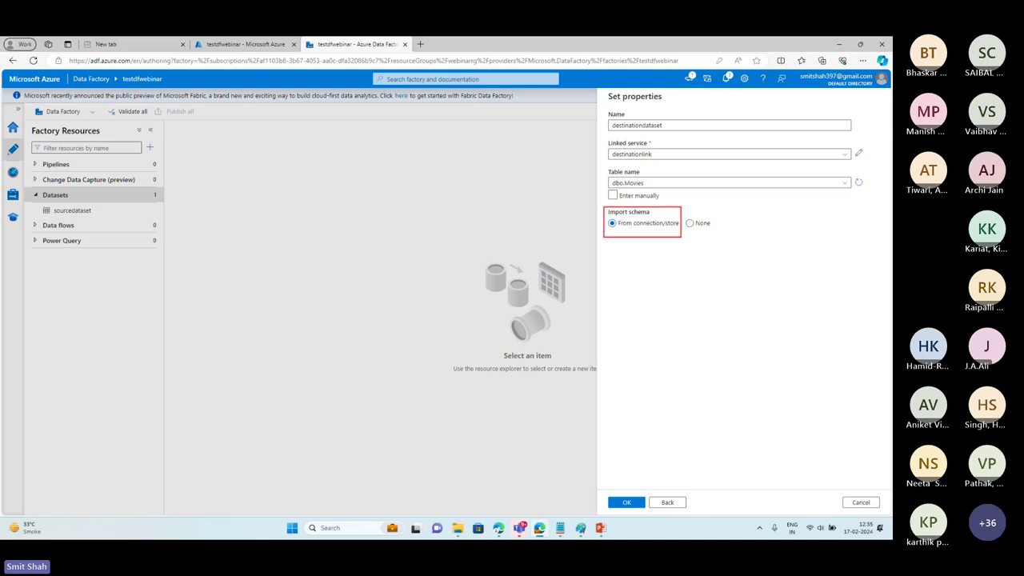
key(Escape)
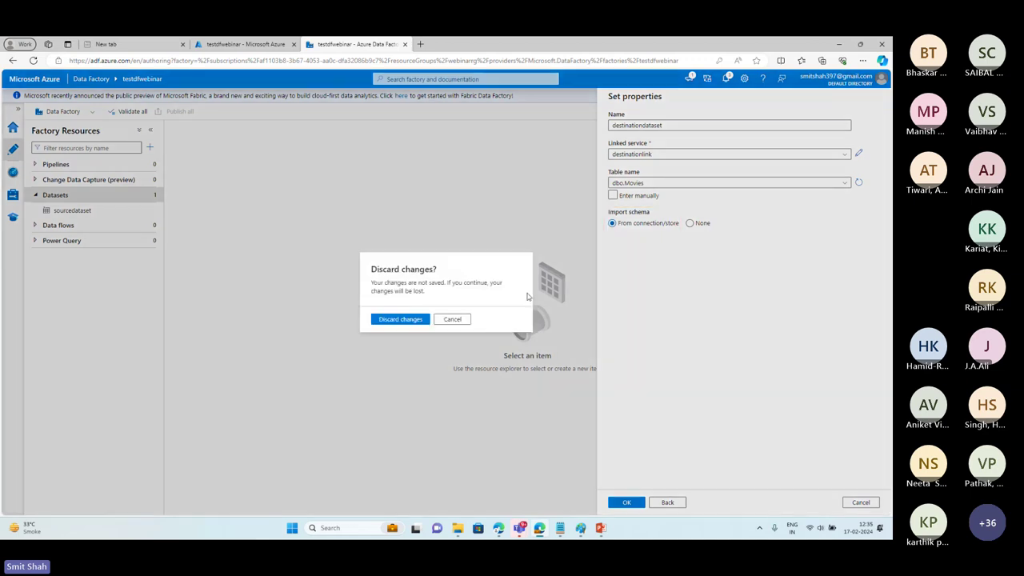
click(460, 317)
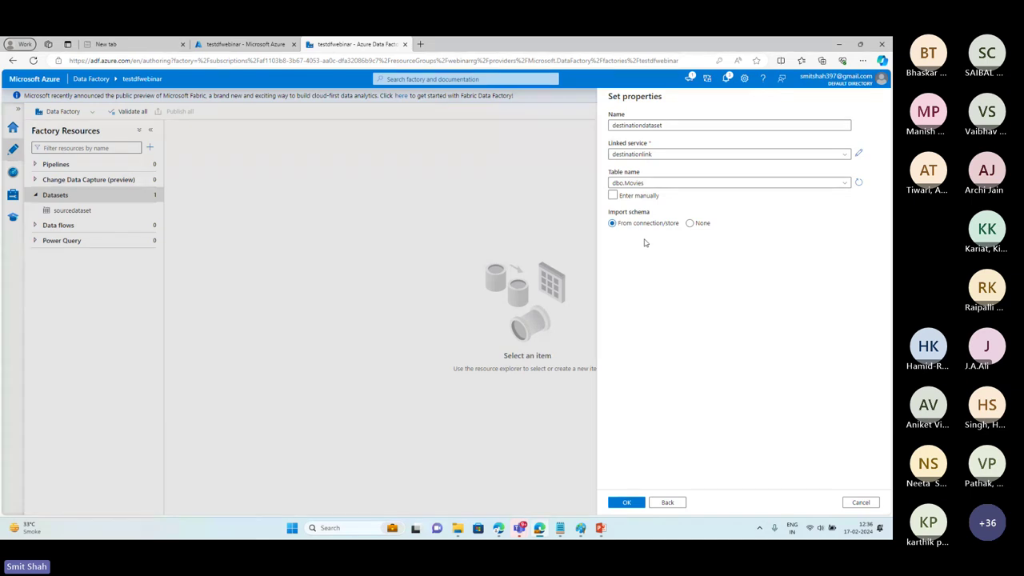
click(622, 502)
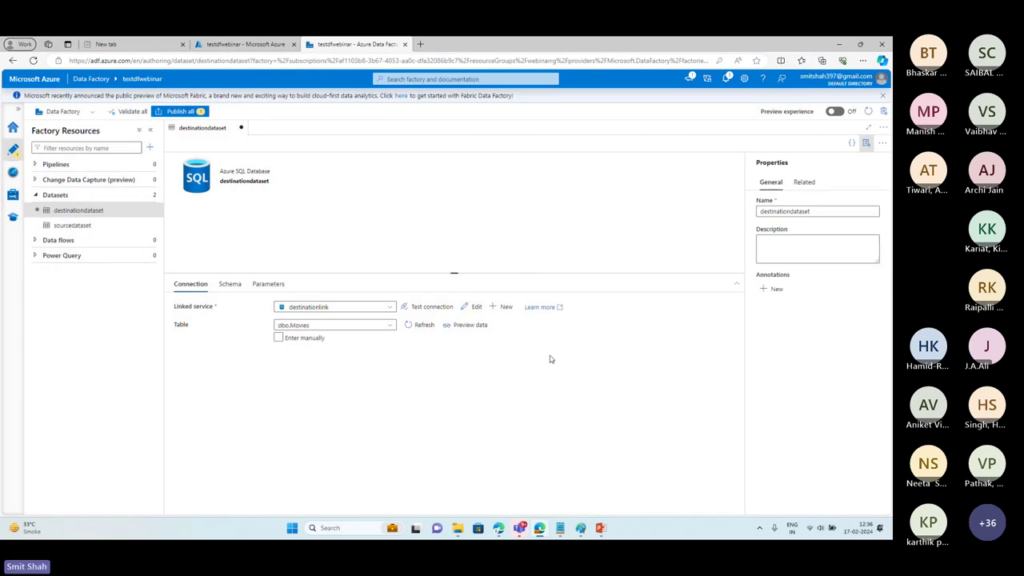
Publish all pending changes including destinationdataset, then close its editor tab.
click(180, 111)
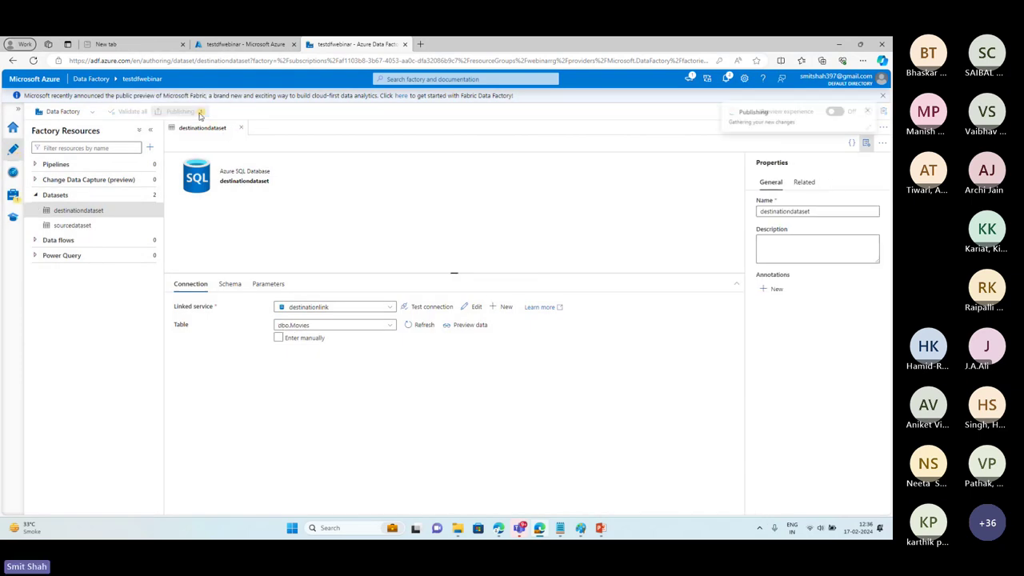
click(621, 502)
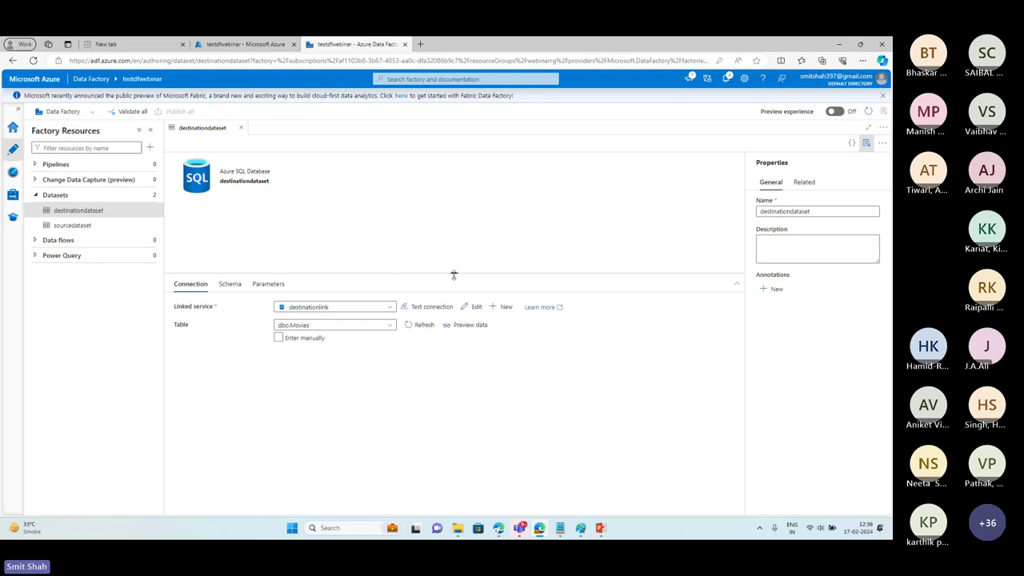
click(240, 128)
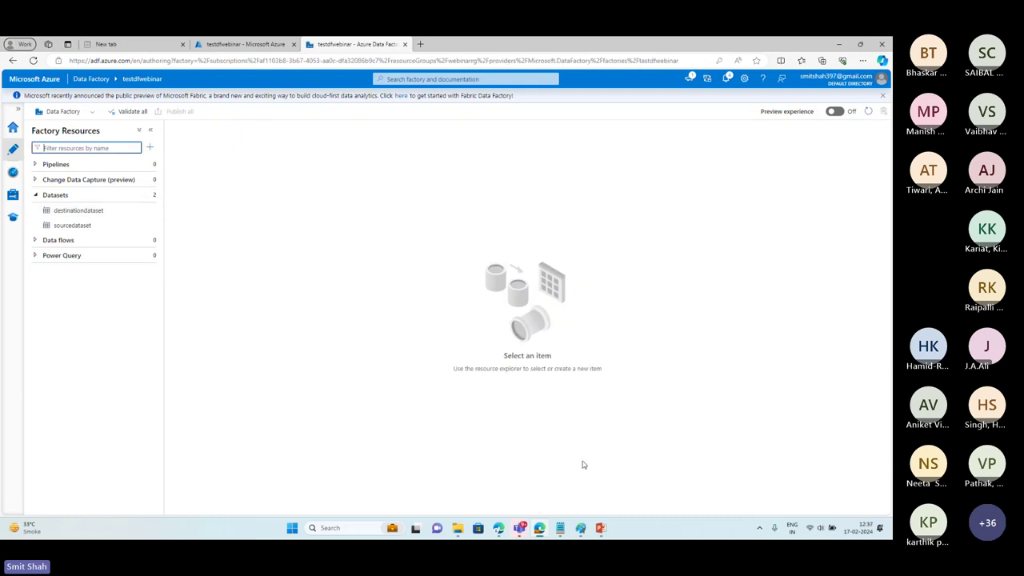
Present the architecture slide, outlining Customer.csv, Customer Table, Linked Service and Dataset in turn.
click(600, 528)
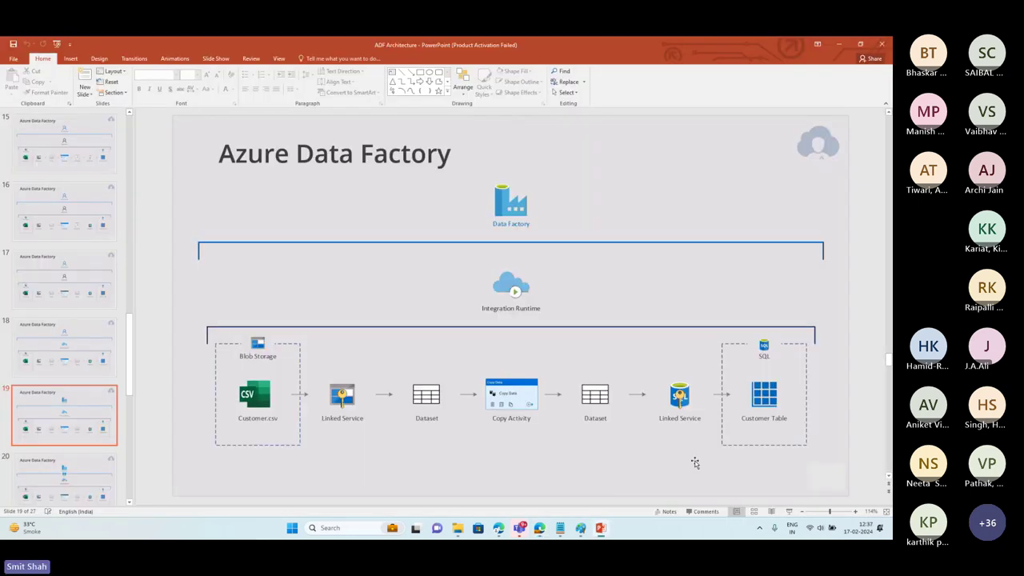
click(789, 513)
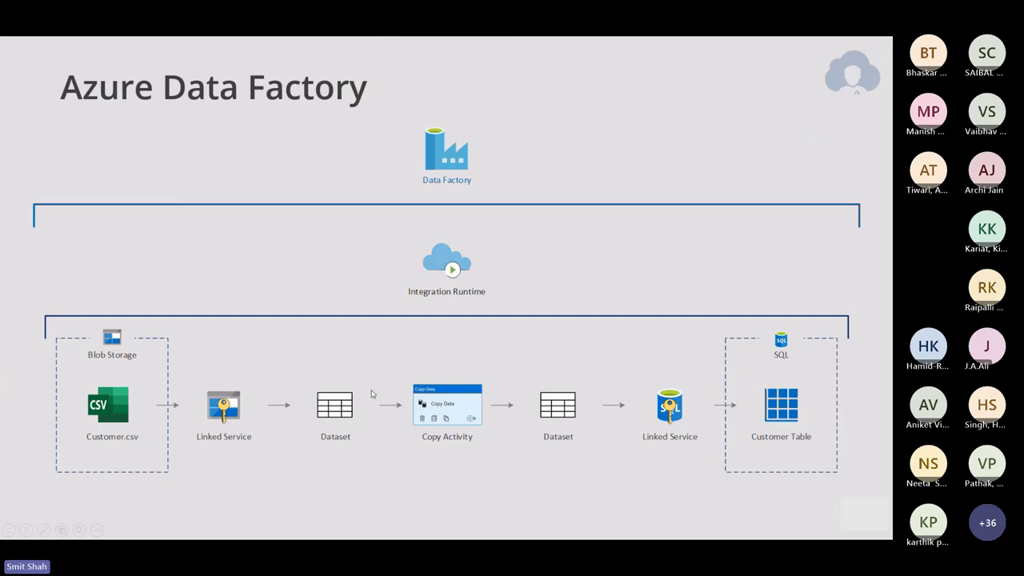
click(35, 331)
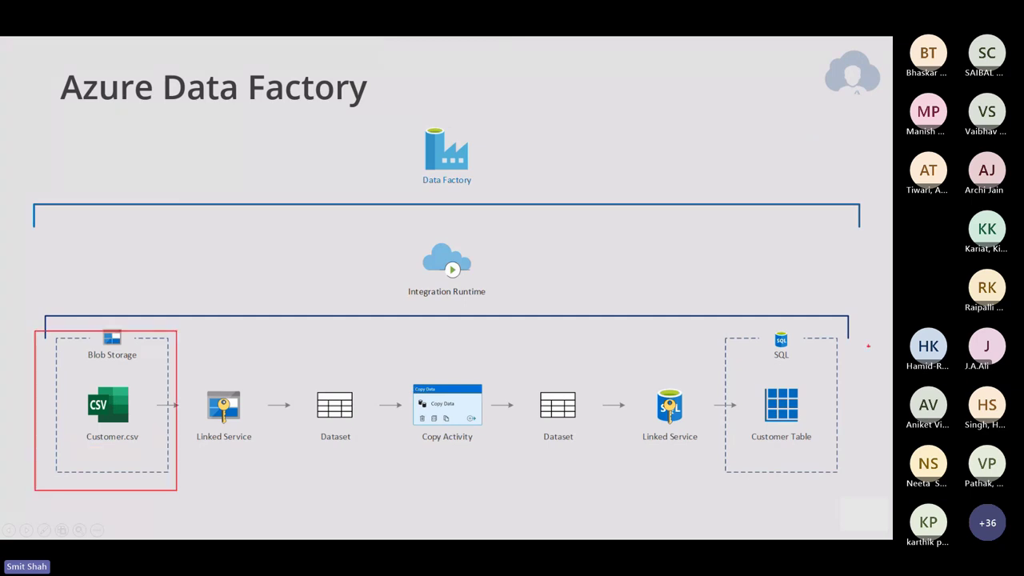
key(Right)
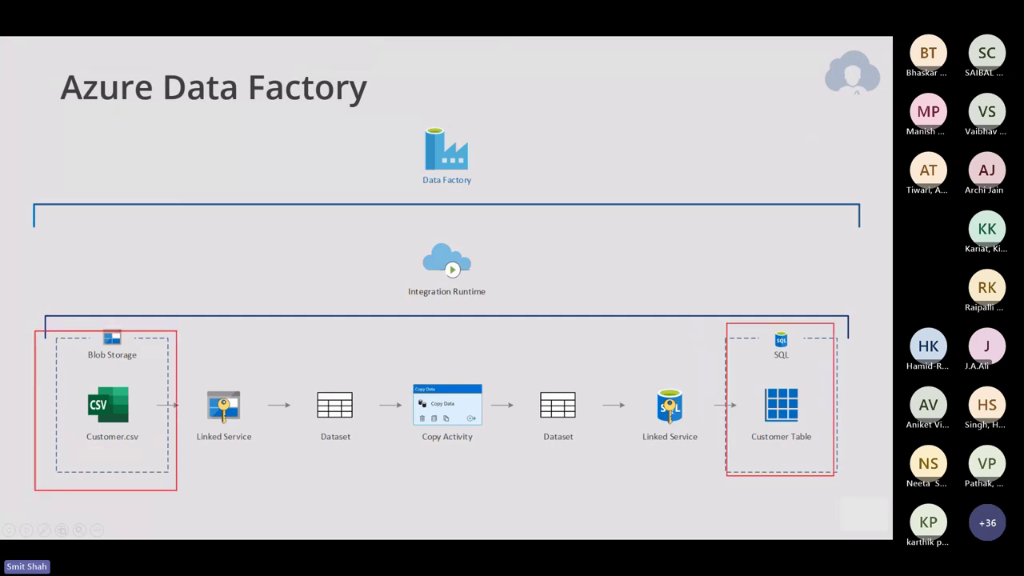
key(Right)
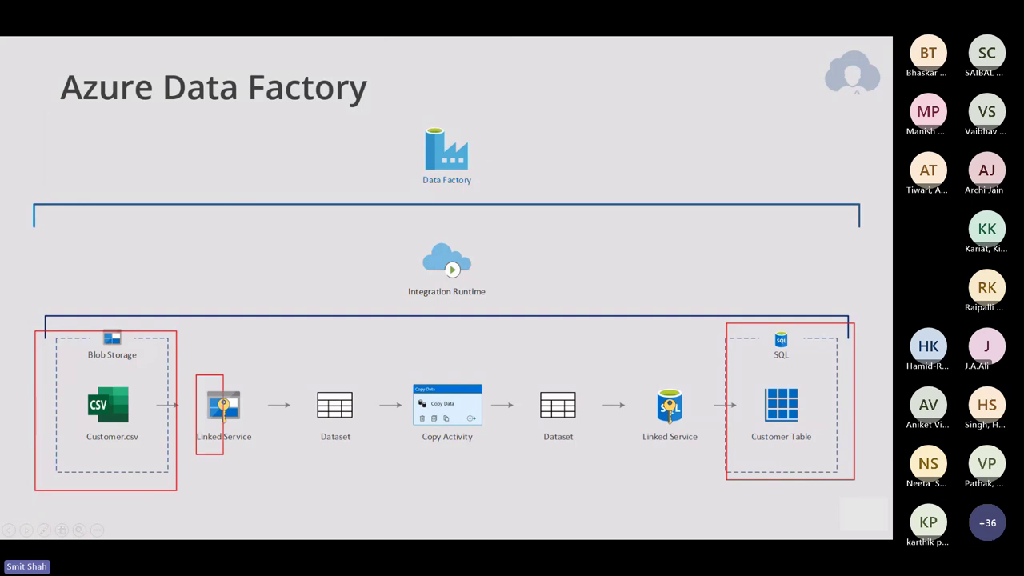
key(Right)
key(Right)
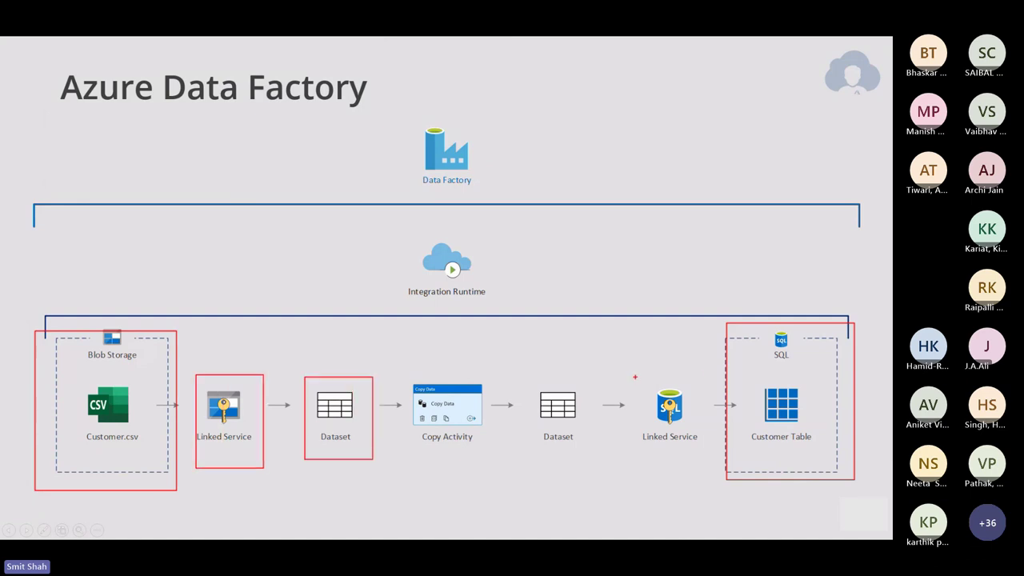
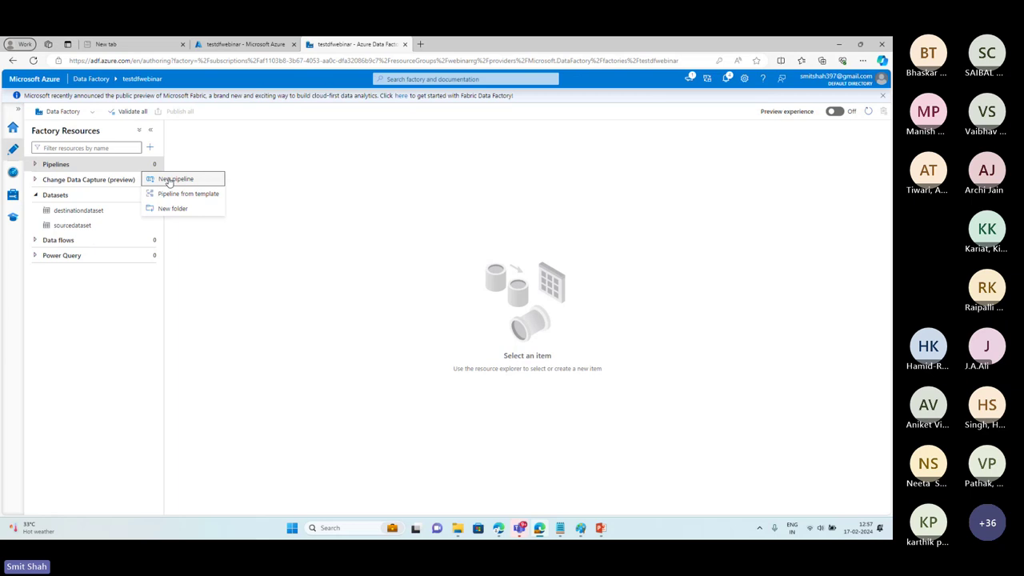
Create a new pipeline and expand the Move and transform activities.
click(172, 179)
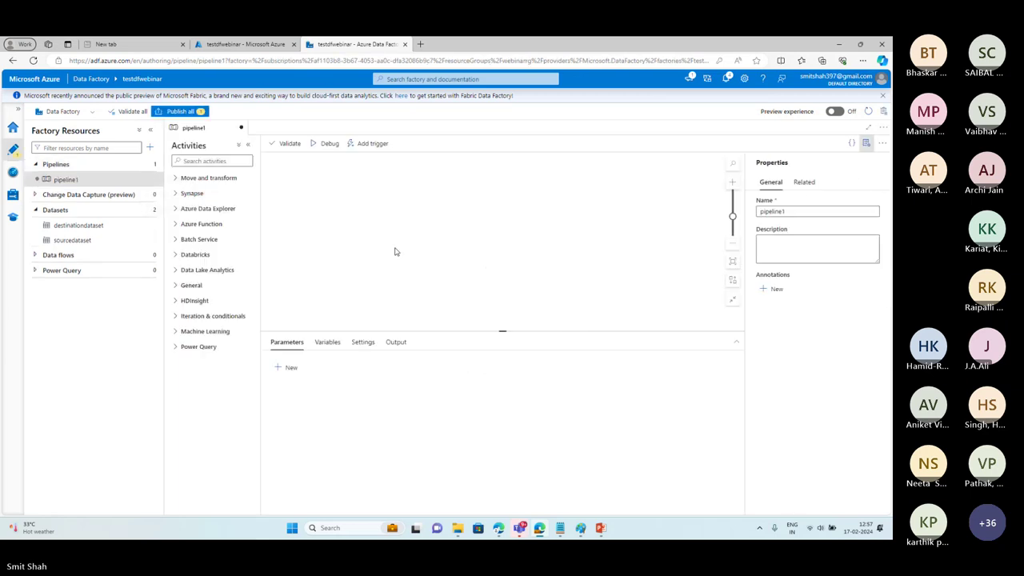
drag(191, 193, 183, 207)
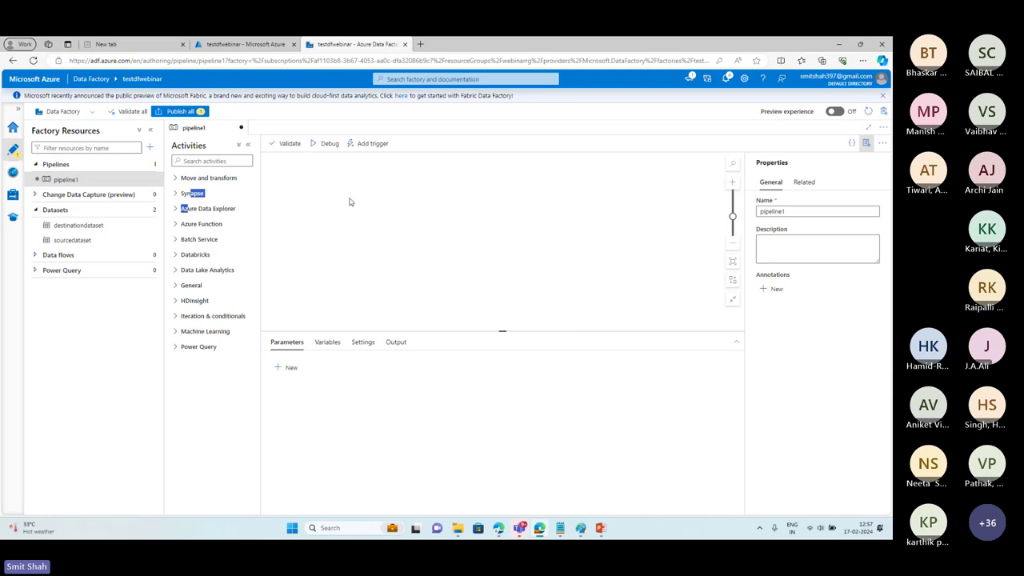
click(176, 179)
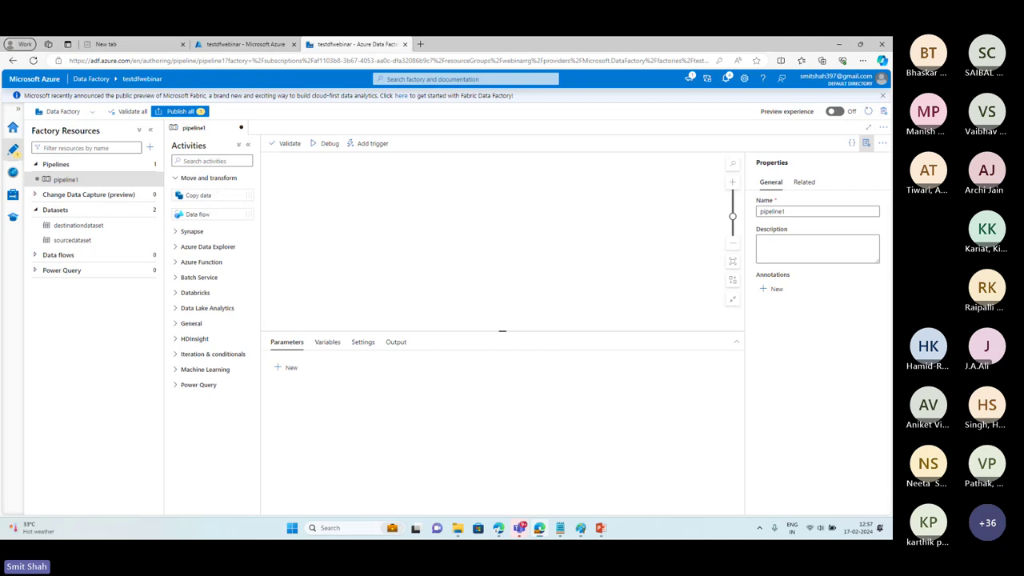
Annotate Copy data as EL and Data flow as ETL, clear the marks, and start dragging Copy data.
mouse_move(168, 185)
mouse_down()
mouse_move(267, 204)
mouse_move(293, 190)
mouse_move(314, 196)
mouse_up()
mouse_move(315, 180)
mouse_down()
mouse_move(327, 195)
mouse_move(347, 195)
mouse_up()
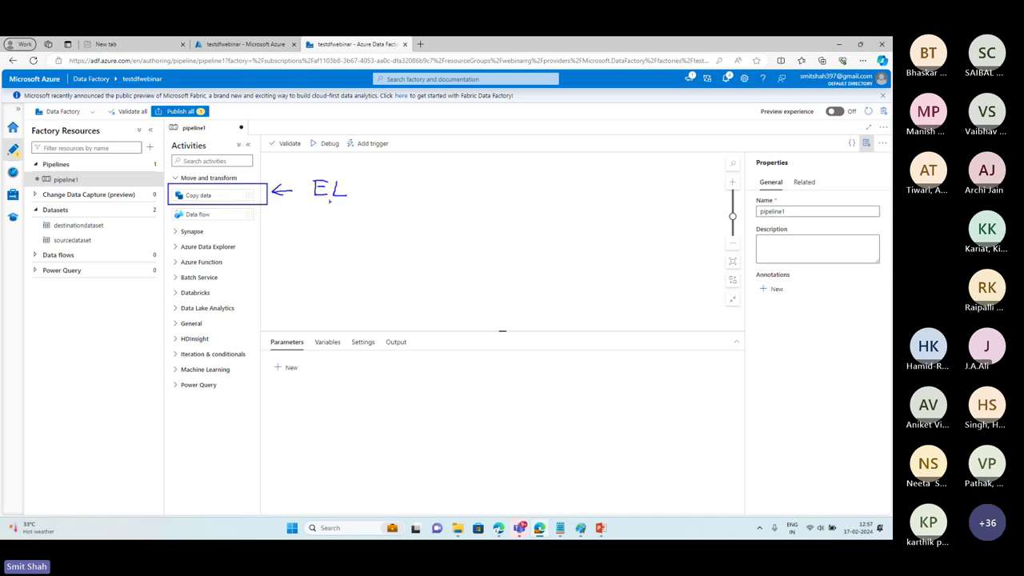
mouse_move(169, 207)
mouse_down()
mouse_move(247, 226)
mouse_move(295, 220)
mouse_up()
mouse_move(303, 215)
mouse_down()
mouse_move(303, 235)
mouse_move(312, 217)
mouse_move(313, 236)
mouse_move(333, 219)
mouse_move(325, 239)
mouse_move(364, 235)
mouse_up()
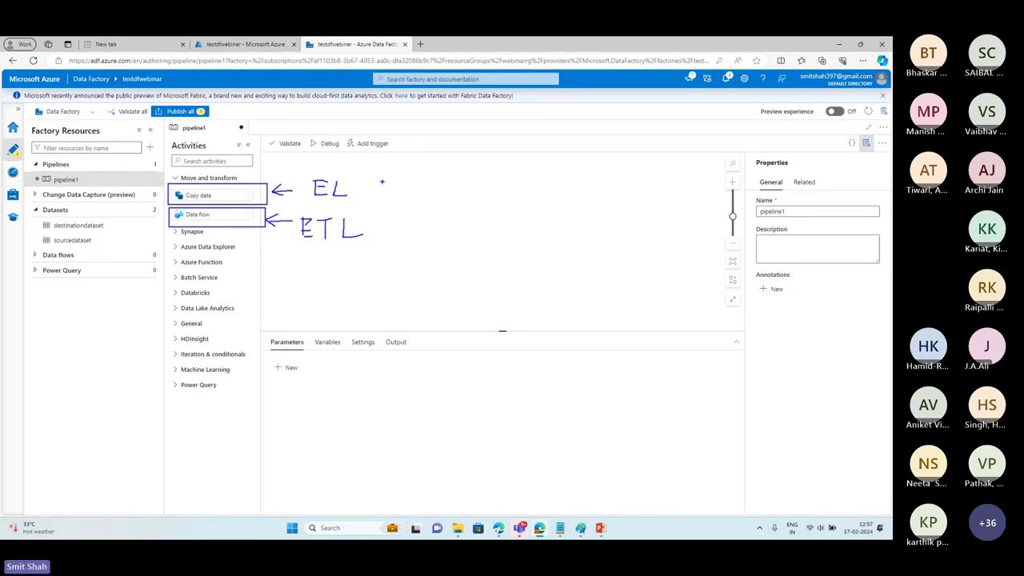
mouse_move(382, 182)
mouse_down()
mouse_move(283, 201)
mouse_move(388, 176)
mouse_up()
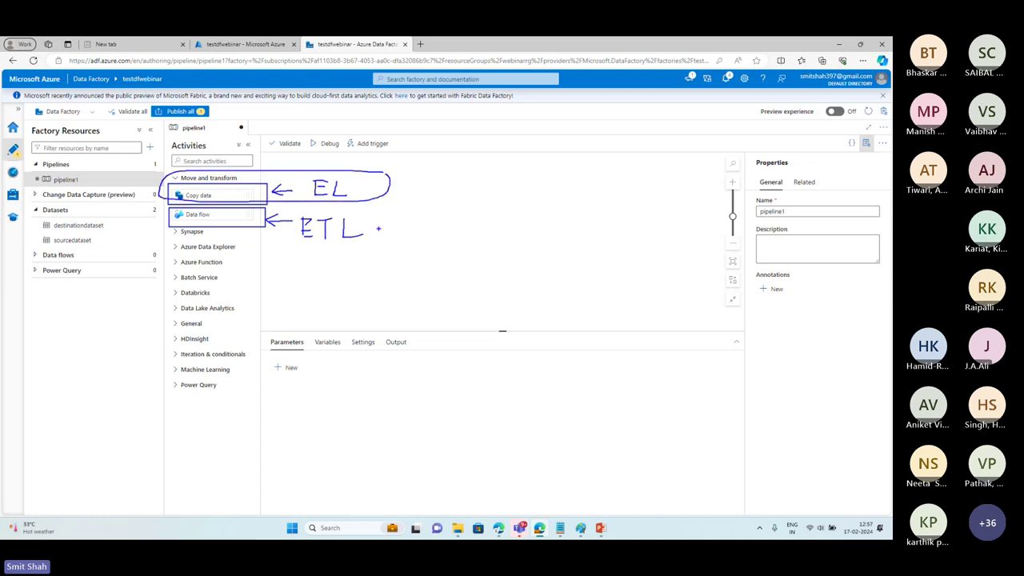
key(Escape)
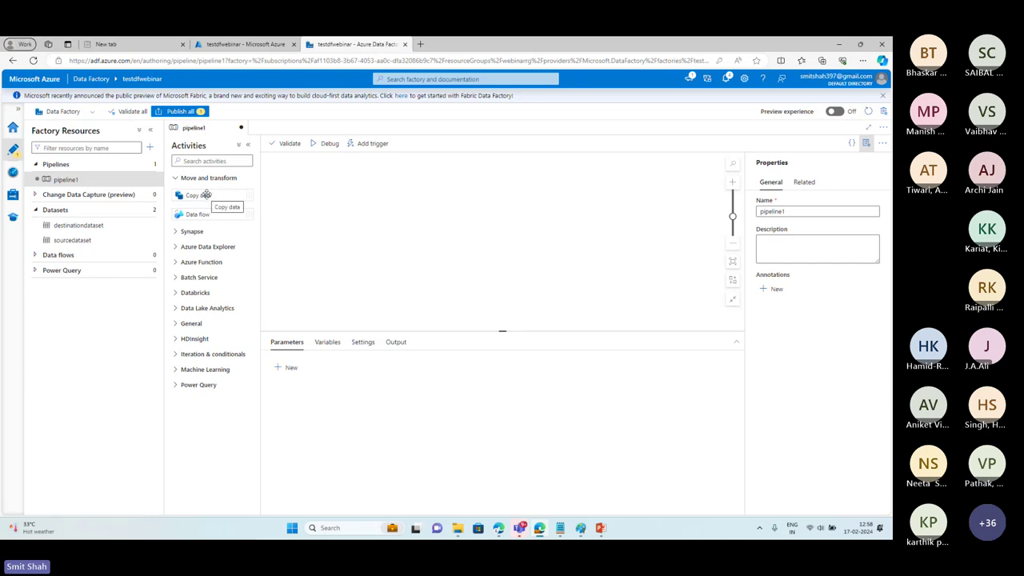
drag(206, 195, 471, 197)
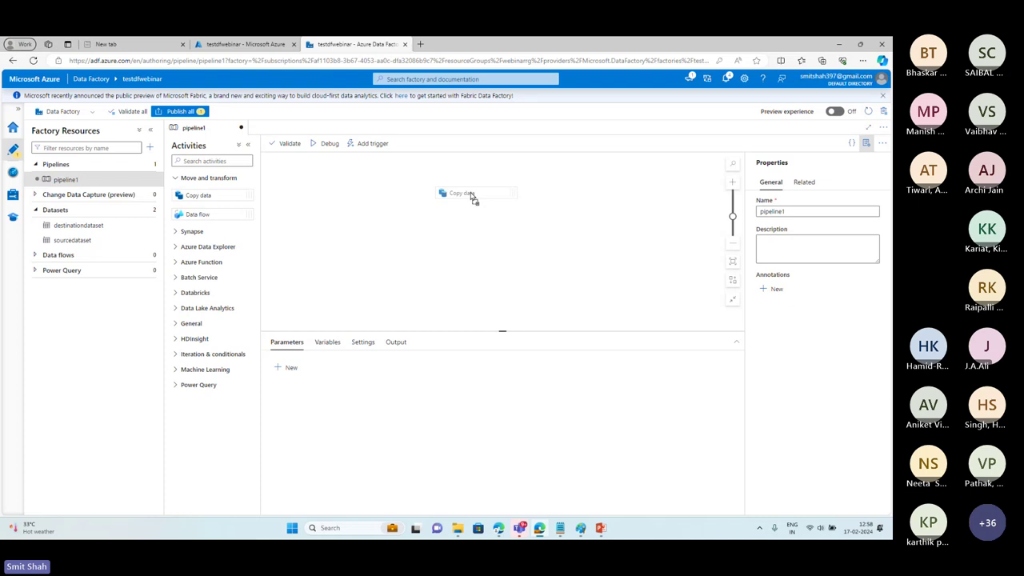
Add a Copy data activity to the canvas and name it CopyFromBlobToSql.
drag(472, 196, 470, 191)
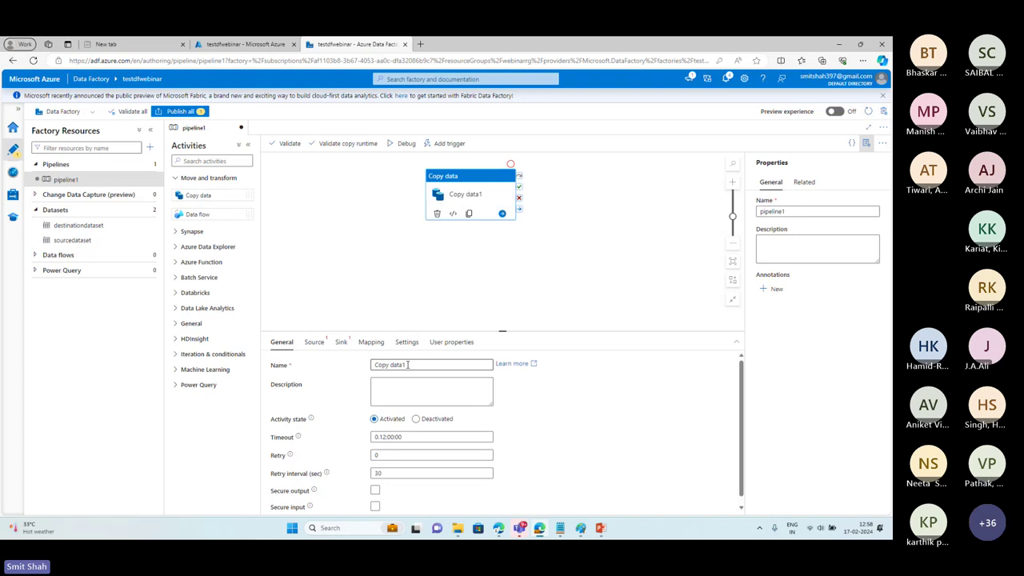
drag(408, 364, 340, 367)
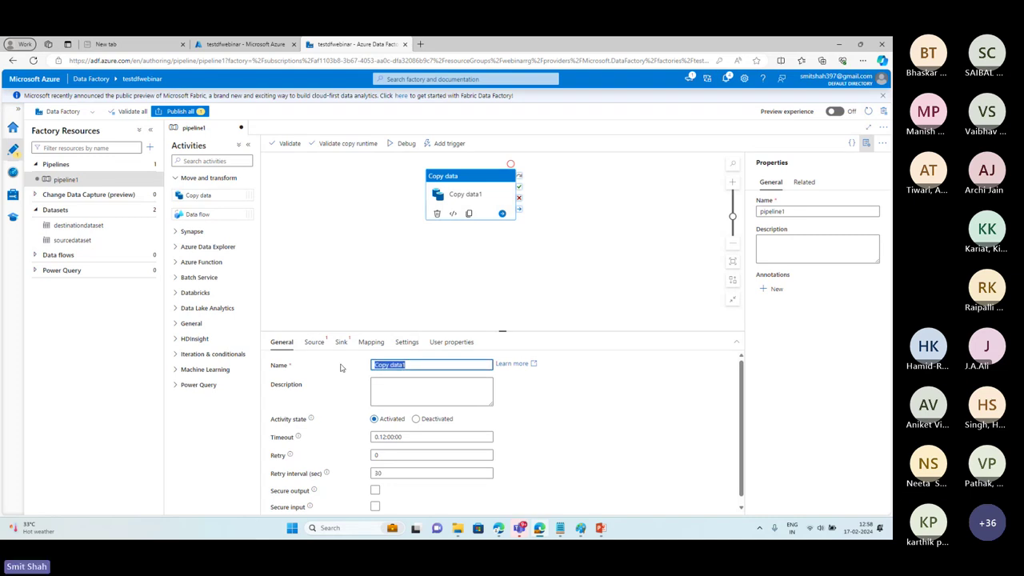
text(Cop)
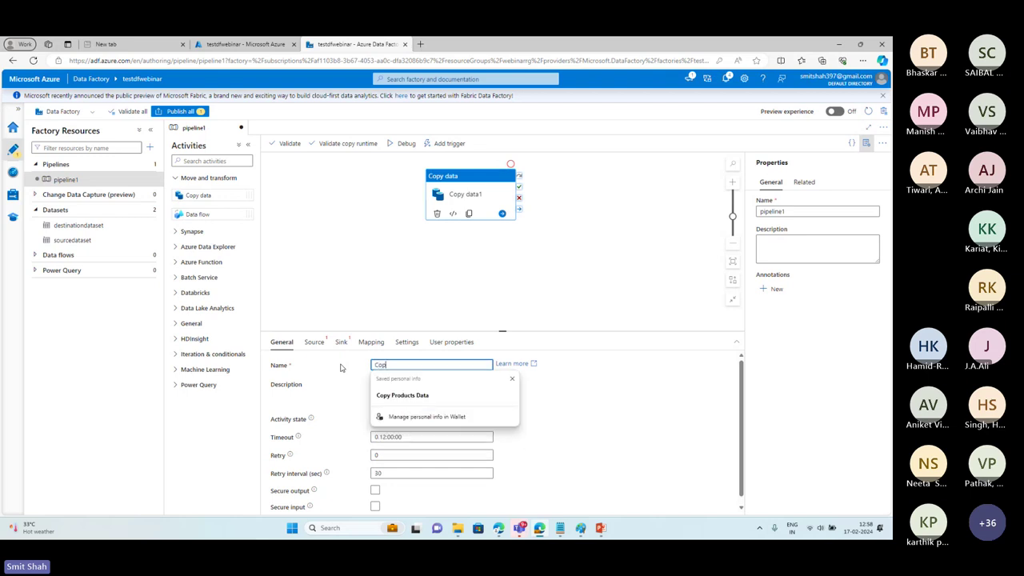
text(yFromBlobToSql)
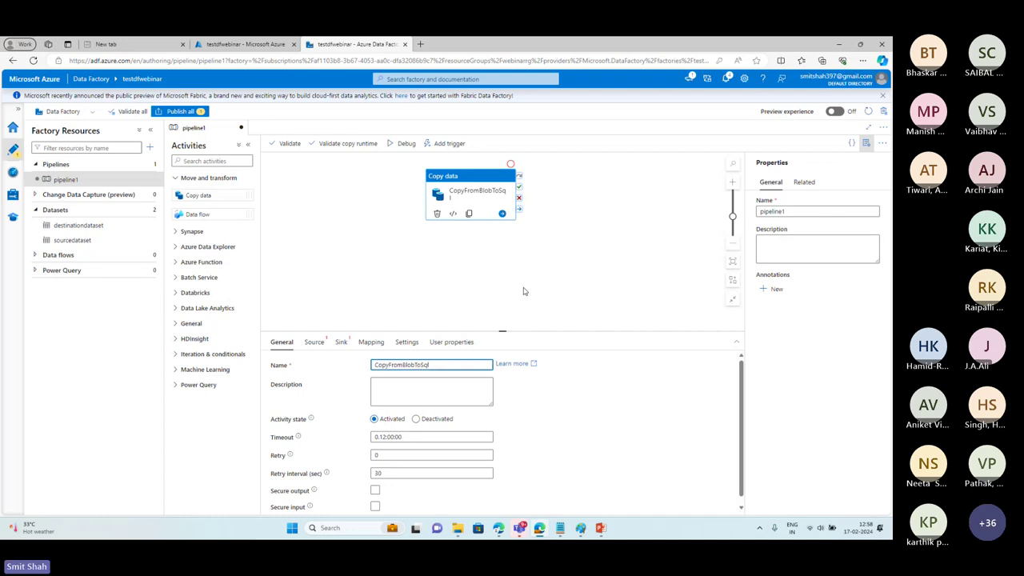
click(381, 387)
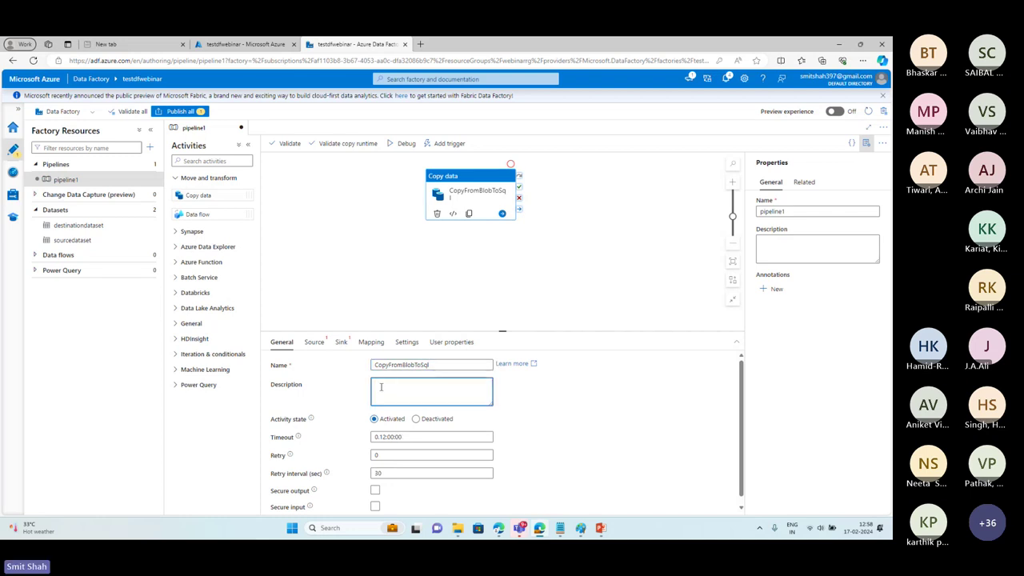
Highlight the Description, Timeout and Retry settings, keeping Retry 0 and retry interval 30 seconds.
mouse_move(273, 376)
mouse_down()
mouse_move(521, 429)
mouse_move(533, 411)
mouse_up()
drag(267, 429, 523, 447)
mouse_move(259, 438)
mouse_down()
mouse_move(342, 464)
mouse_move(507, 463)
mouse_up()
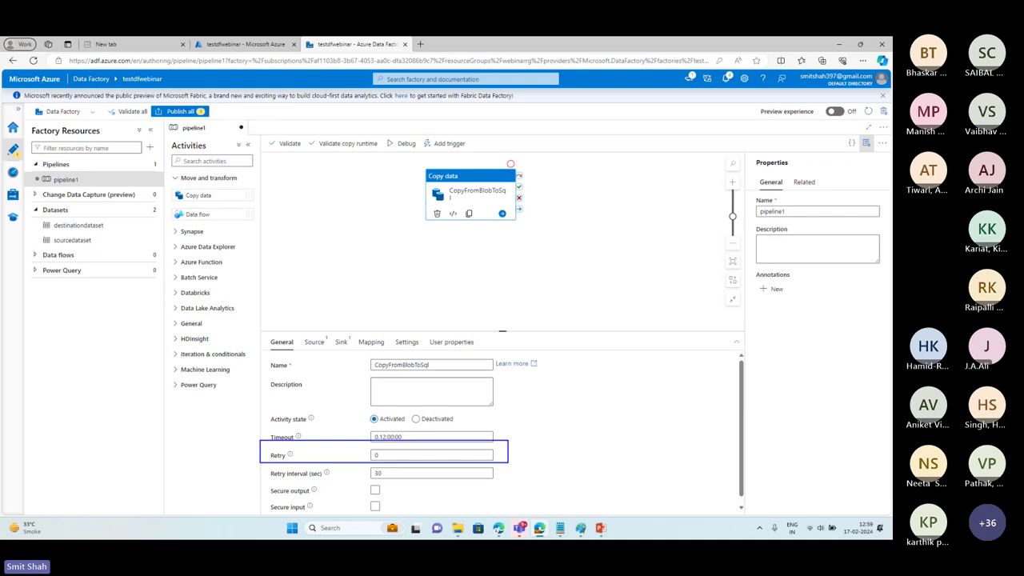
click(393, 455)
double_click(394, 455)
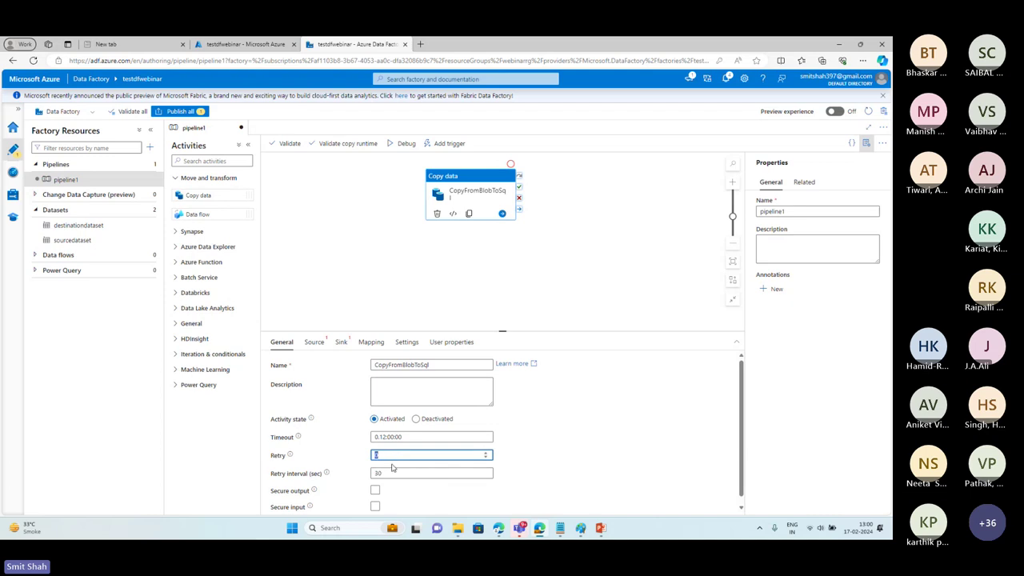
click(391, 473)
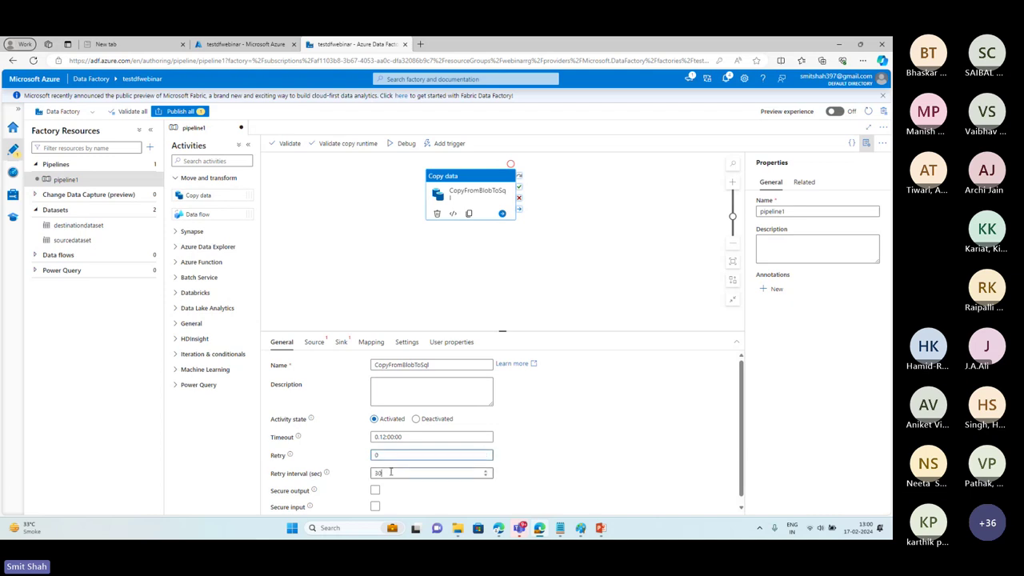
click(308, 474)
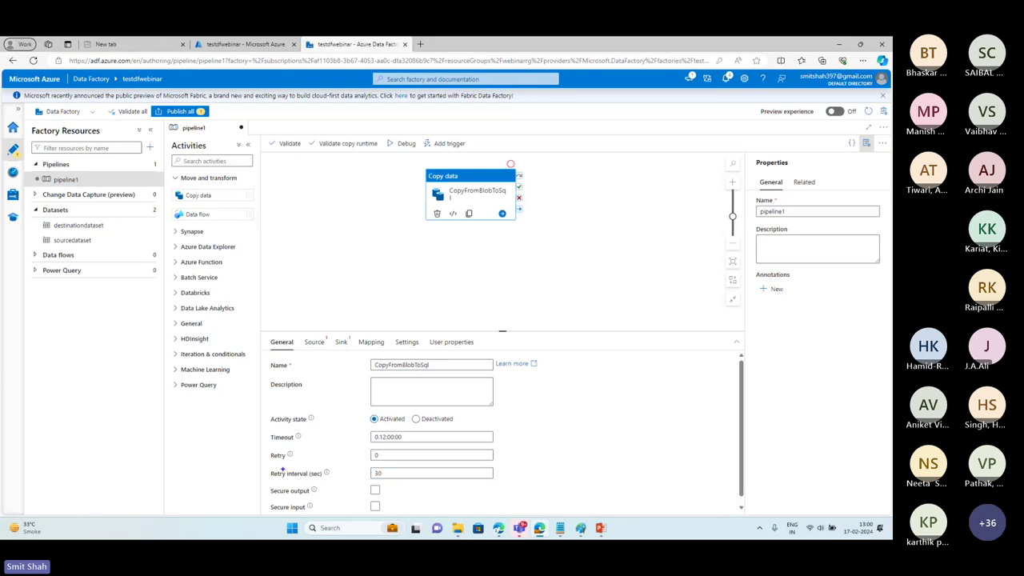
drag(268, 464, 520, 480)
double_click(373, 455)
click(372, 456)
Set the copy activity's source dataset to sourcedataset and preview its rows.
click(313, 341)
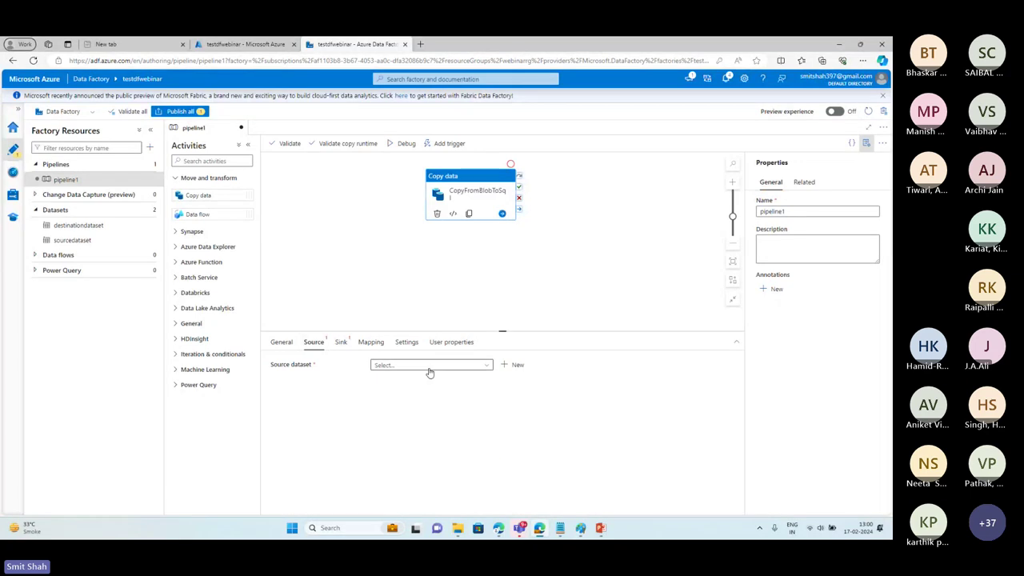
click(430, 373)
click(415, 393)
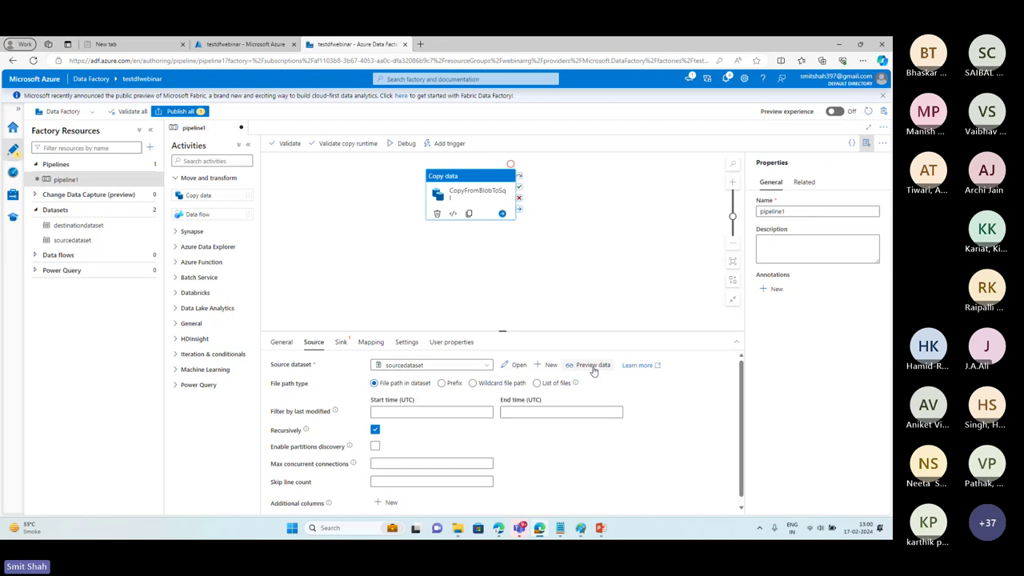
click(592, 365)
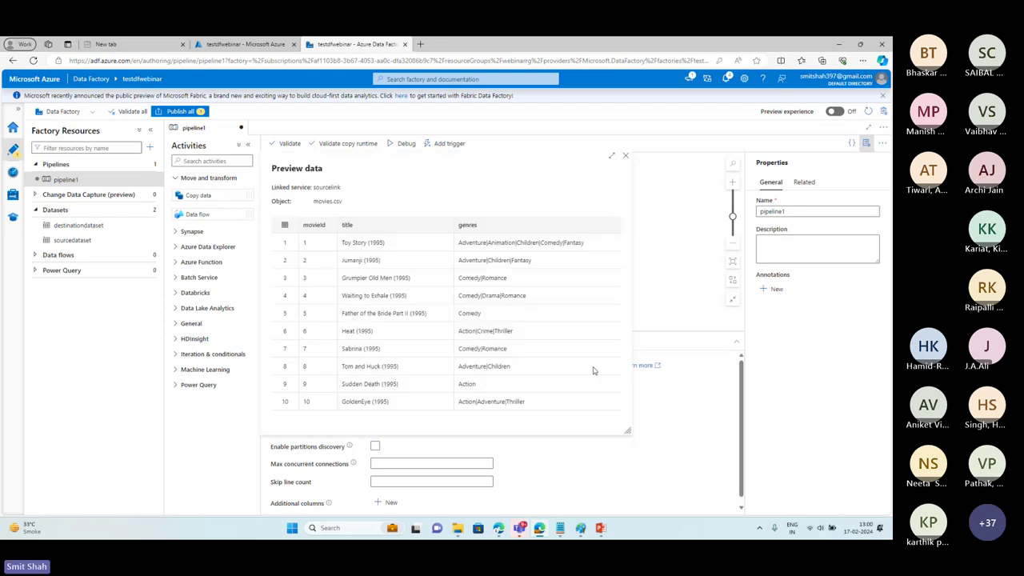
click(626, 157)
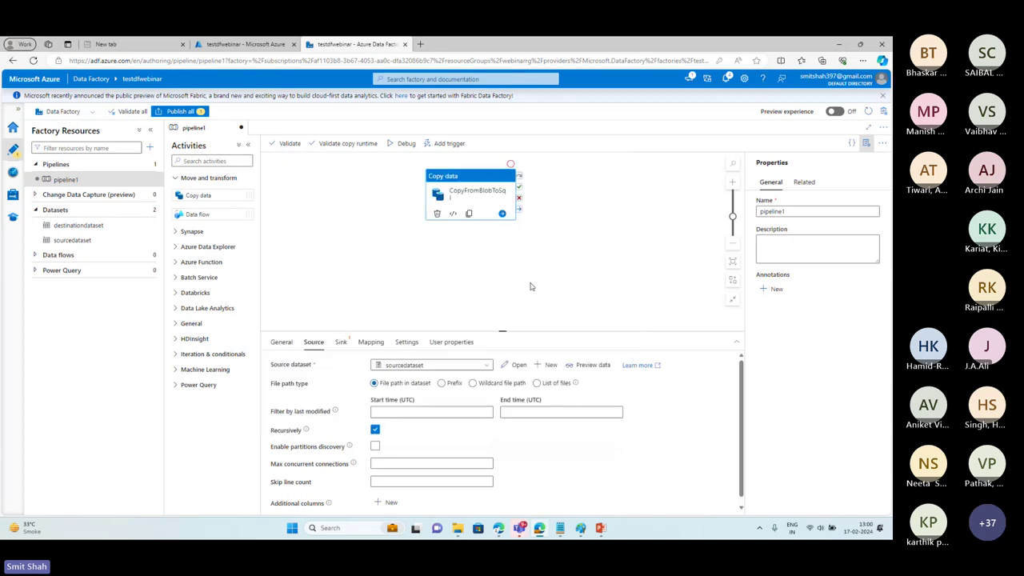
Set the sink dataset to destinationdataset and view the activity's User properties.
click(341, 342)
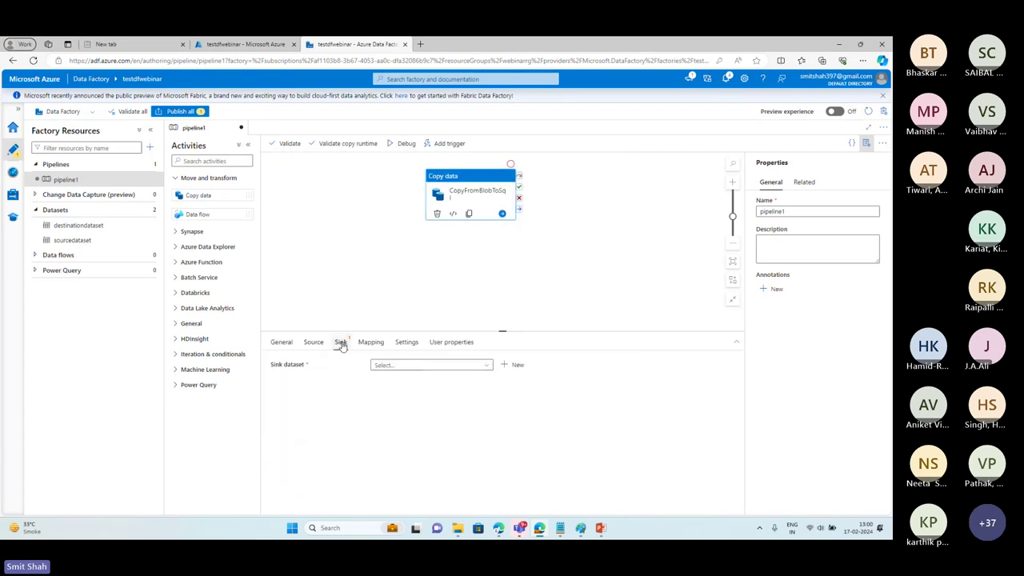
click(400, 366)
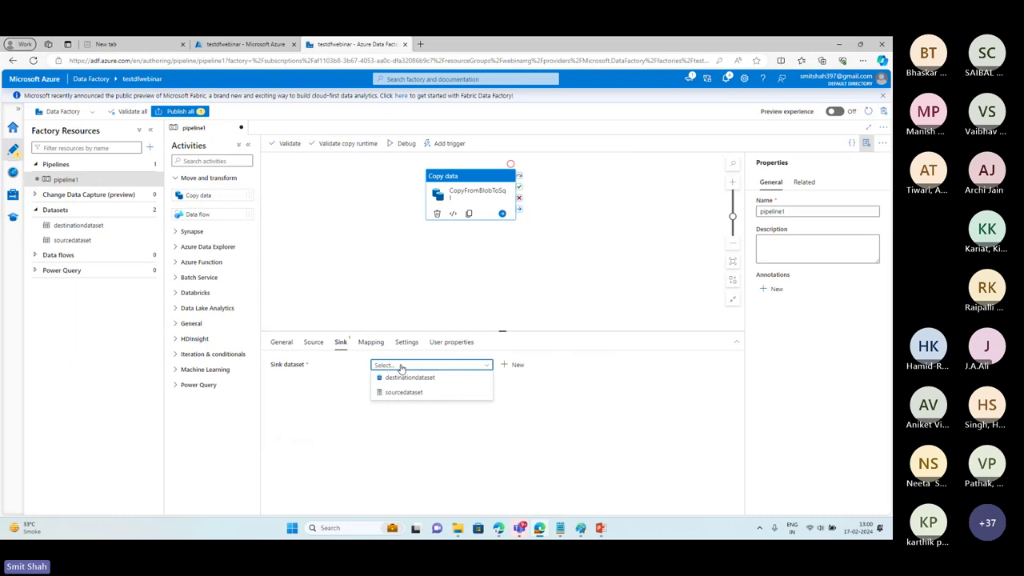
click(313, 342)
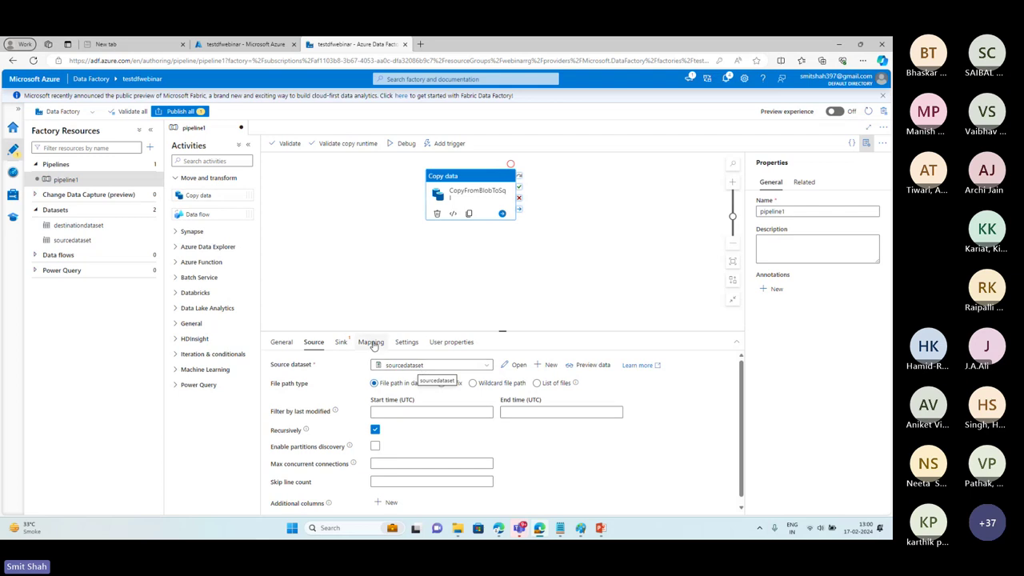
click(341, 344)
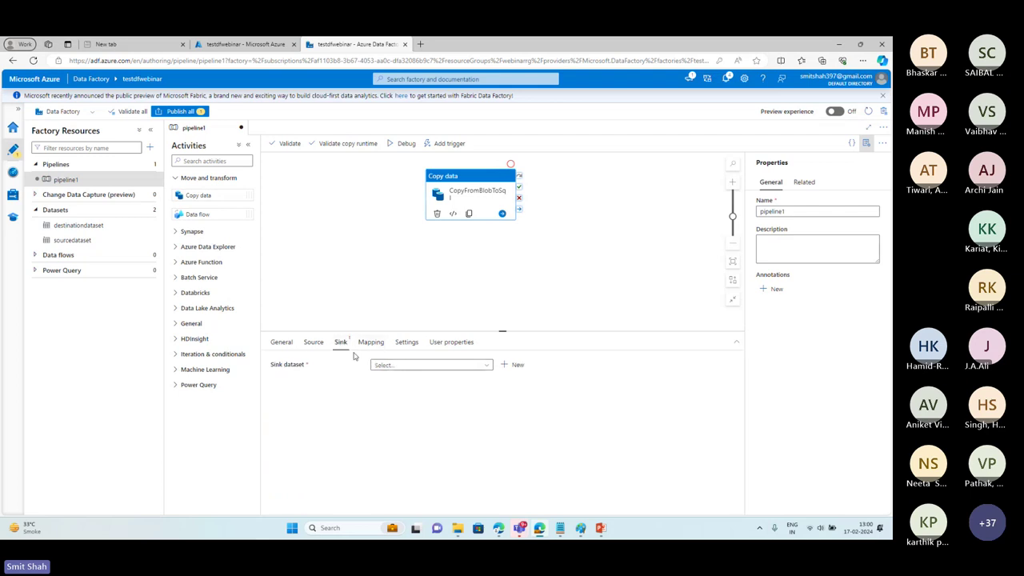
click(401, 365)
click(406, 380)
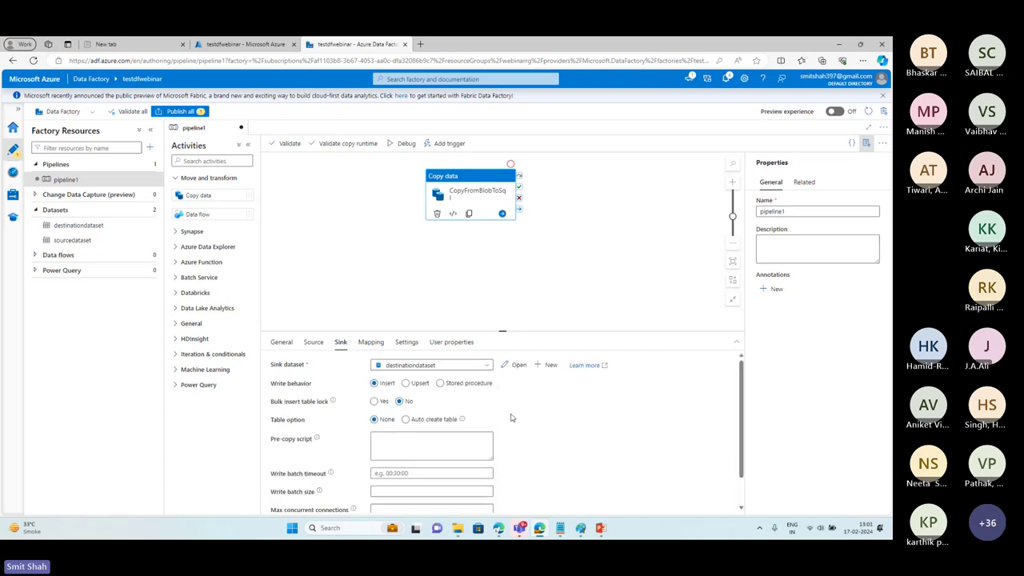
click(448, 343)
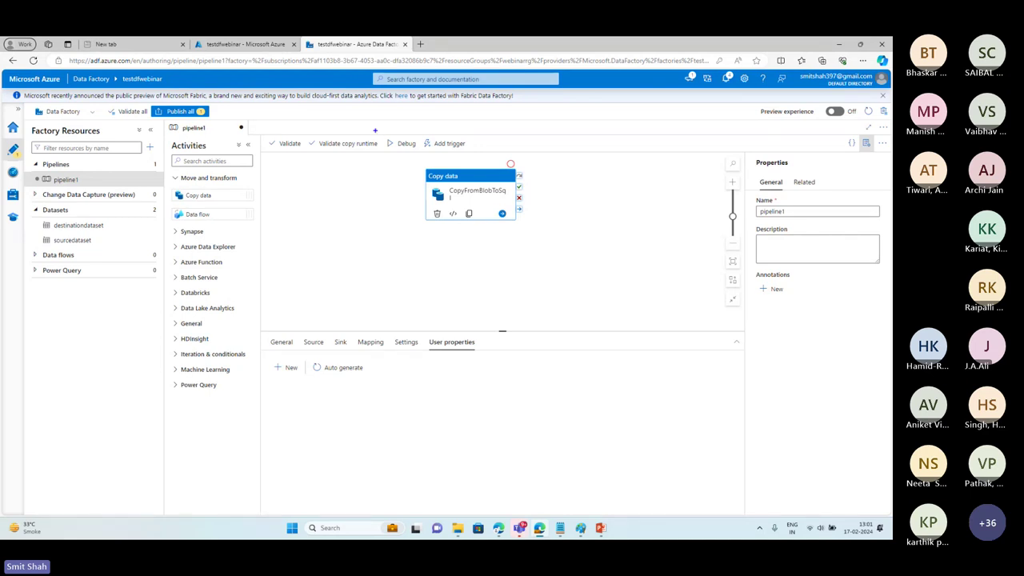
Outline the Debug and Add trigger run options, then clear the annotation.
mouse_move(378, 128)
mouse_down()
mouse_move(418, 158)
mouse_move(477, 158)
mouse_up()
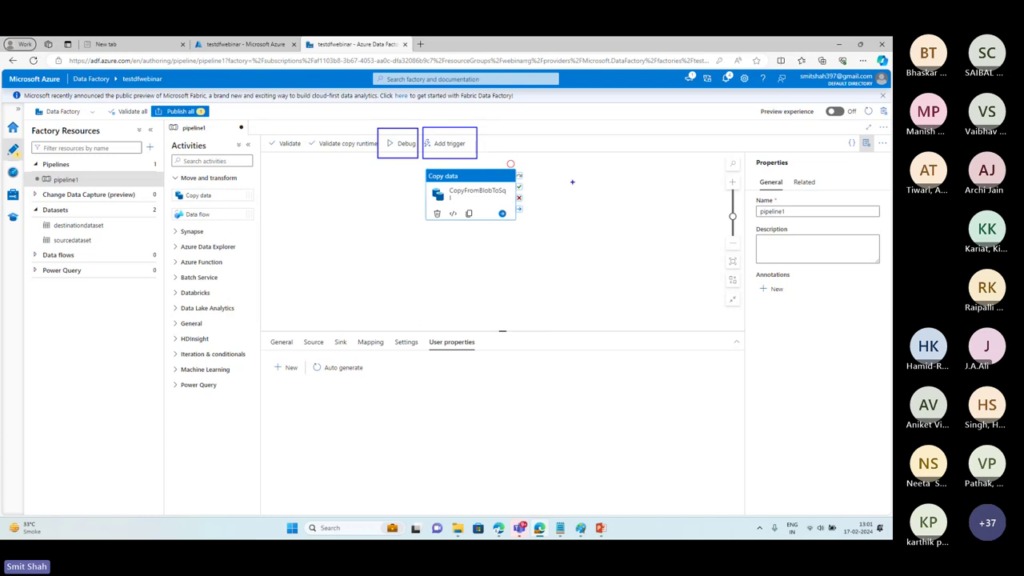
key(Escape)
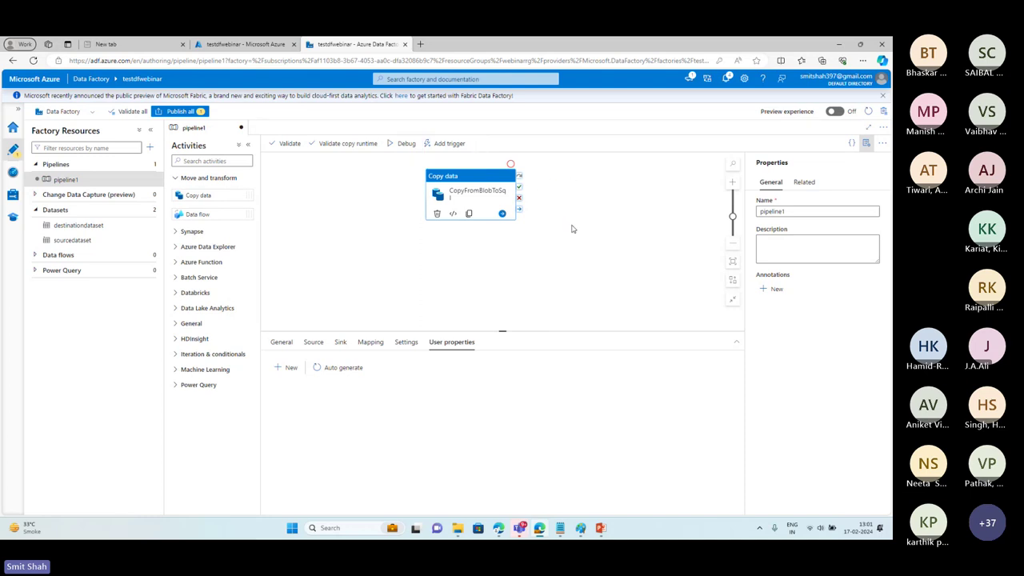
Launch Paint from Windows search and maximize its window.
click(342, 528)
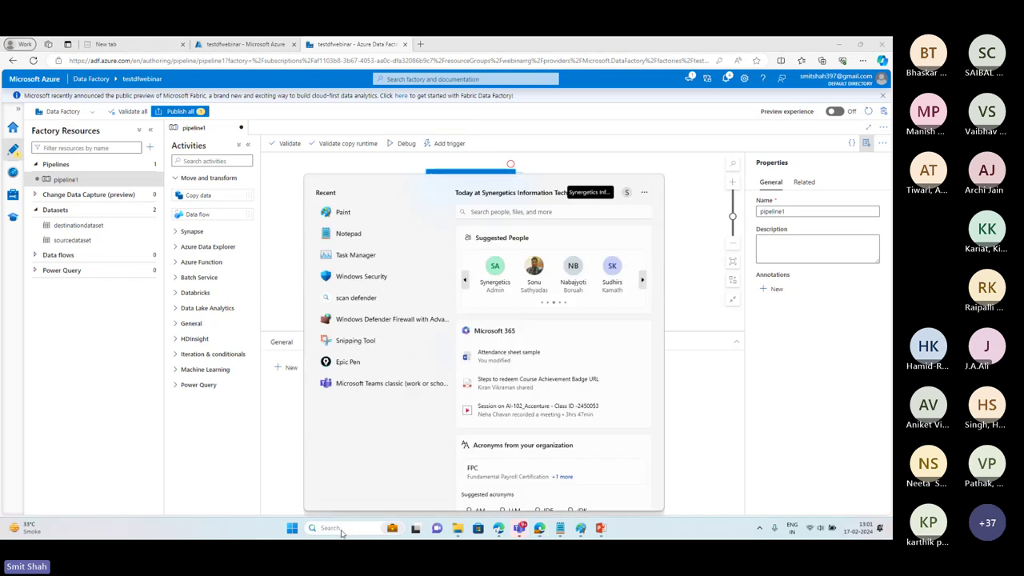
text(paint)
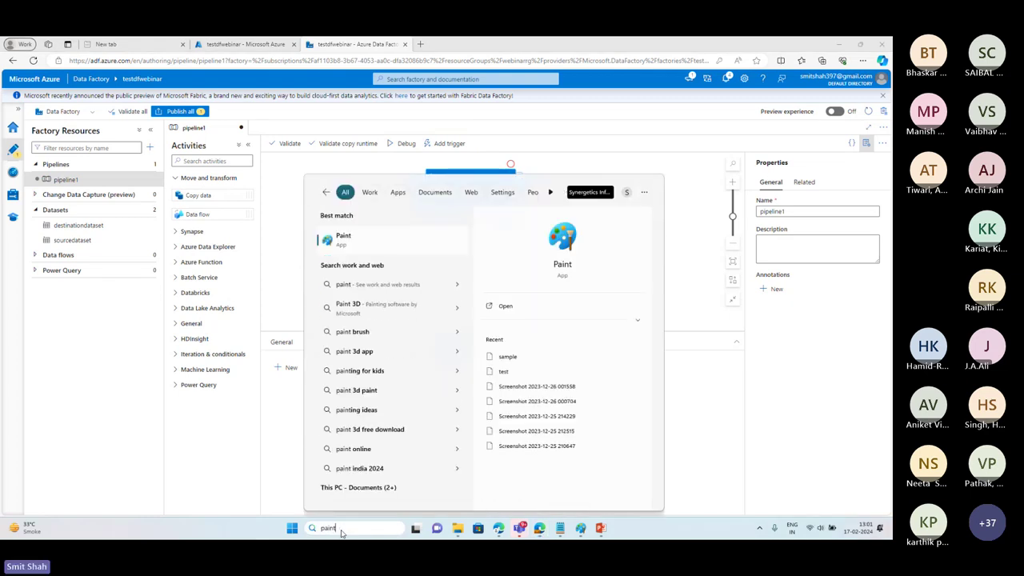
click(383, 238)
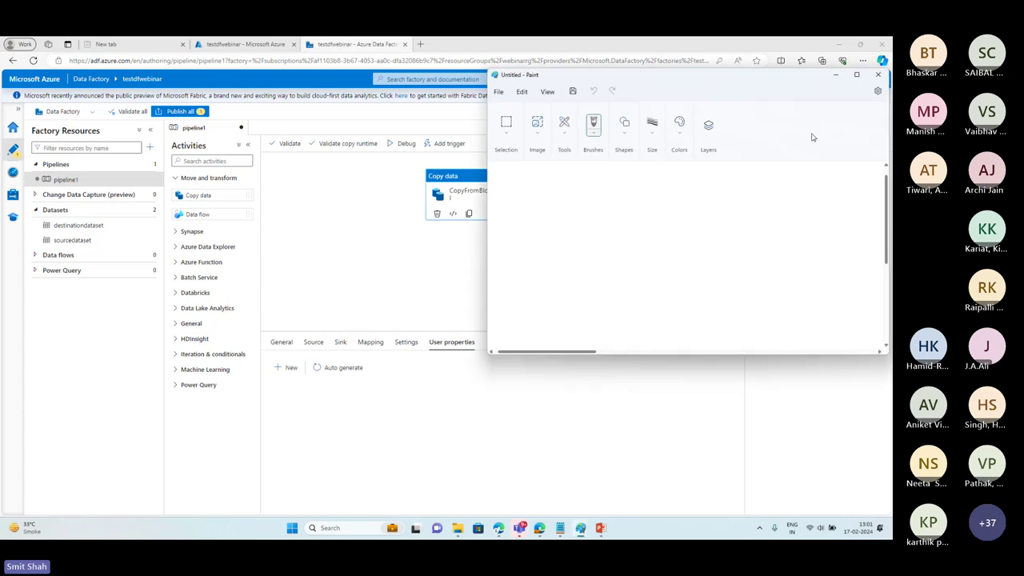
click(856, 74)
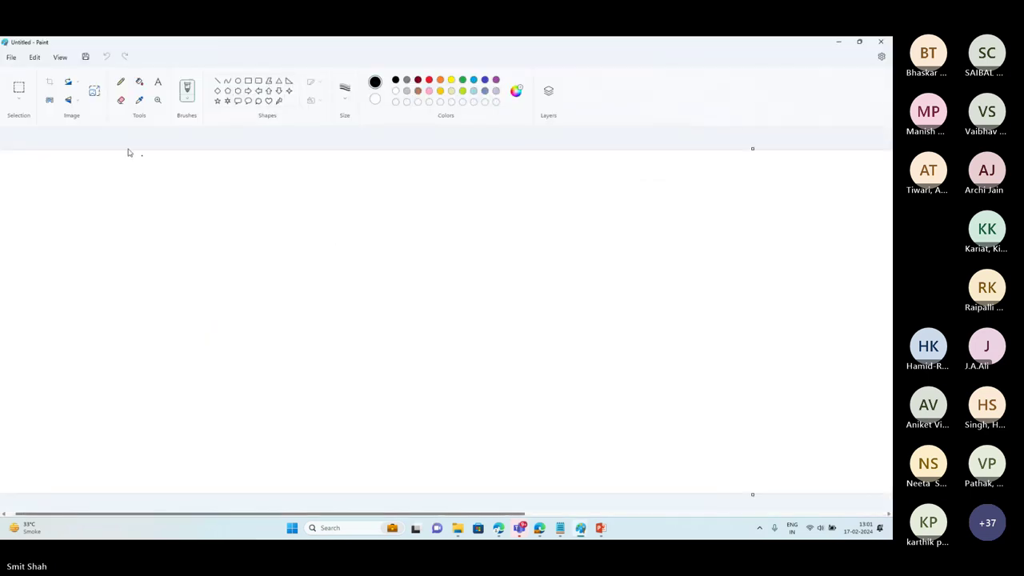
Add the headings 'Debug' on the left and 'Trigger' on the right.
click(158, 84)
click(189, 201)
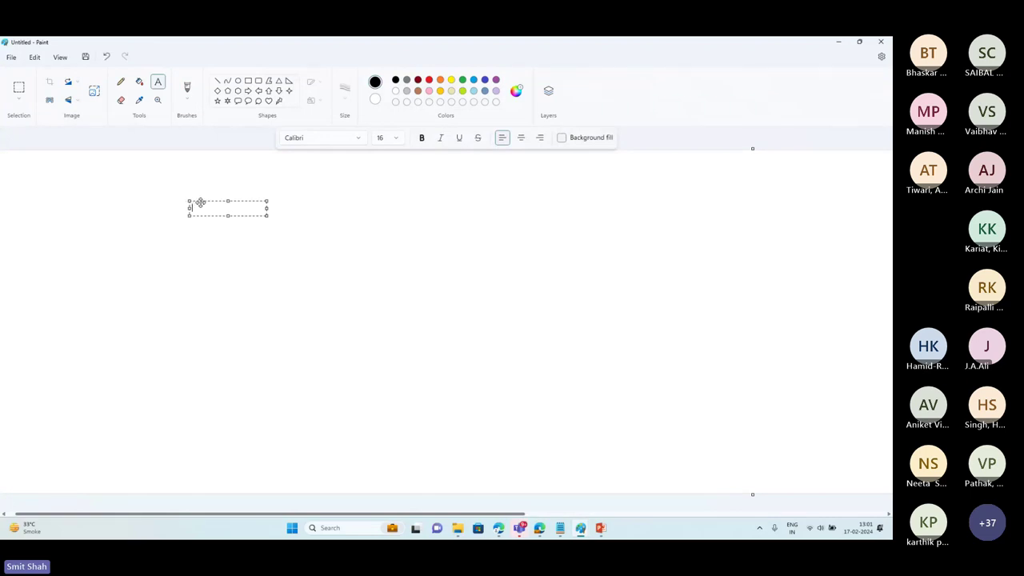
text(Vebug)
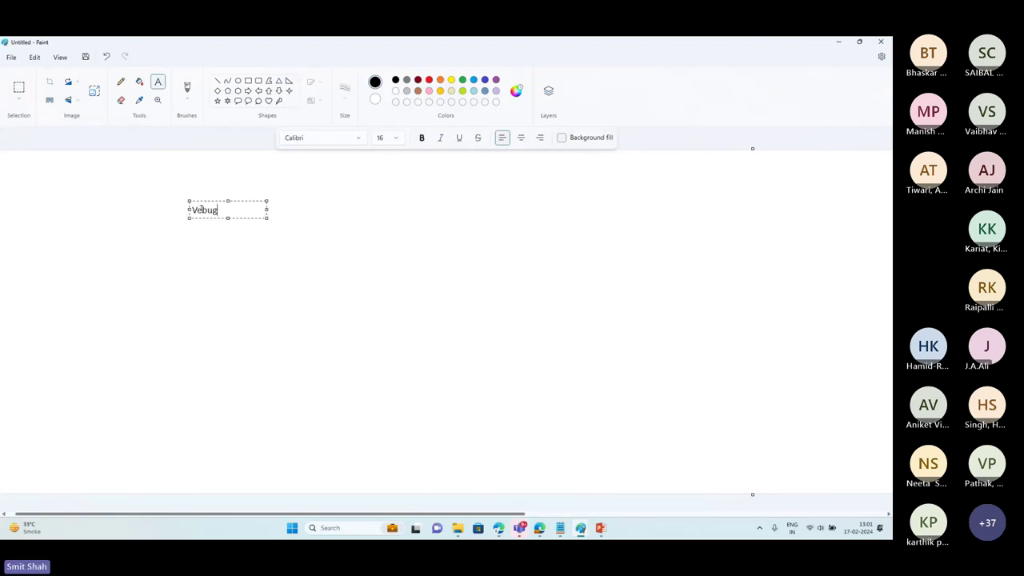
key(ctrl+a)
text(Debug)
drag(270, 209, 265, 216)
click(410, 210)
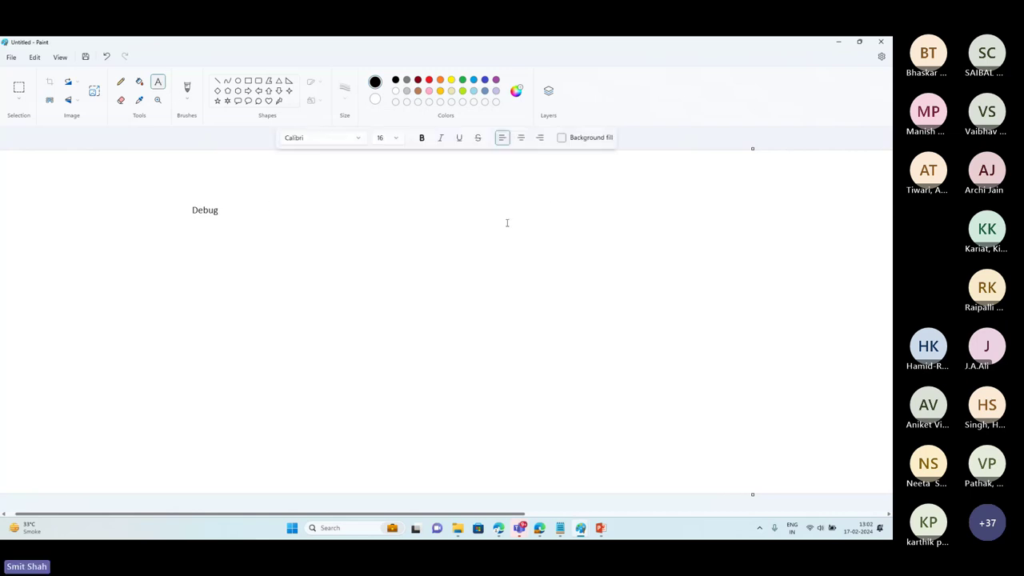
click(547, 206)
text(Trigger)
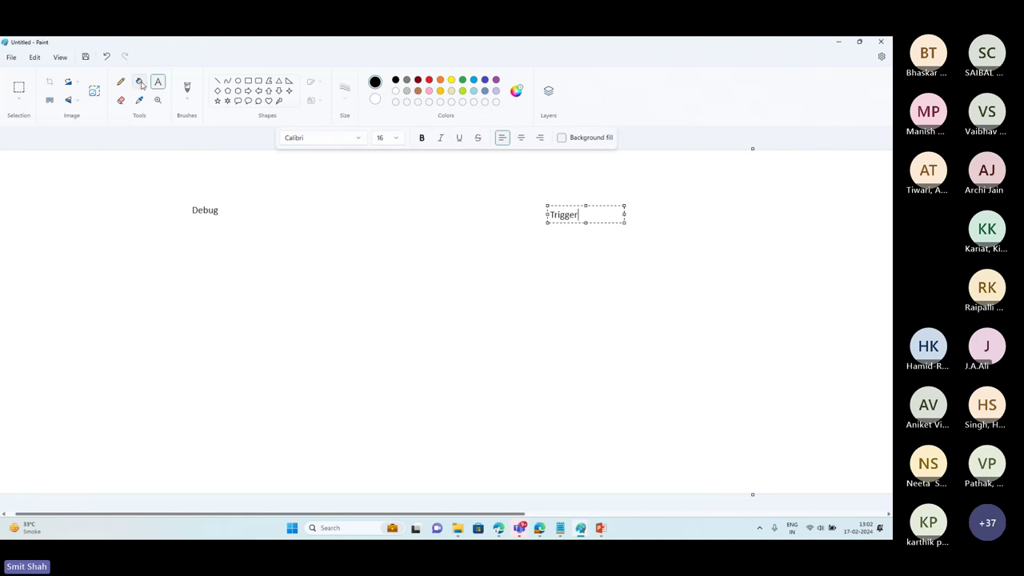
Draw a vertical dividing line down the middle of the canvas.
click(217, 81)
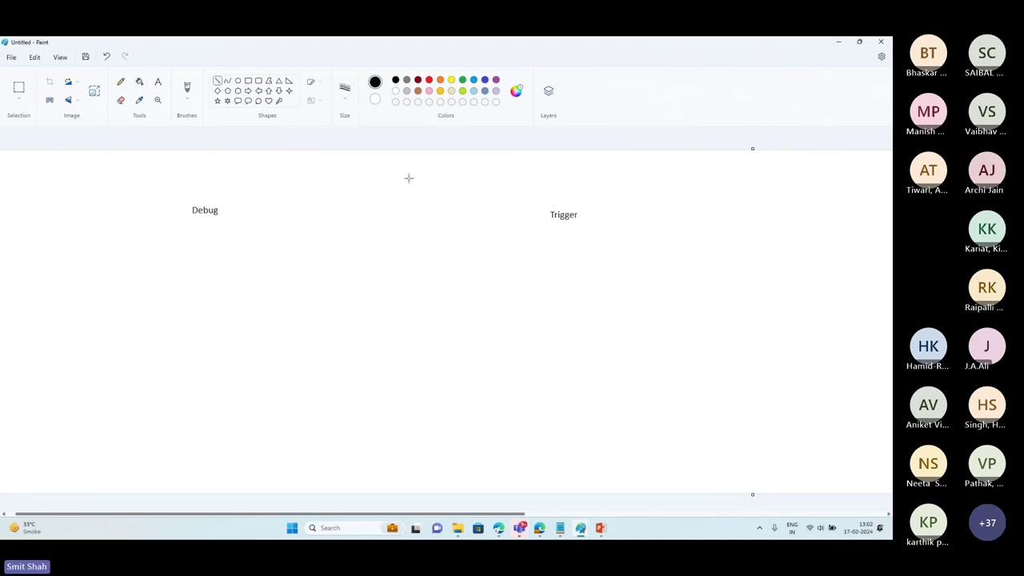
drag(406, 158, 401, 484)
click(158, 82)
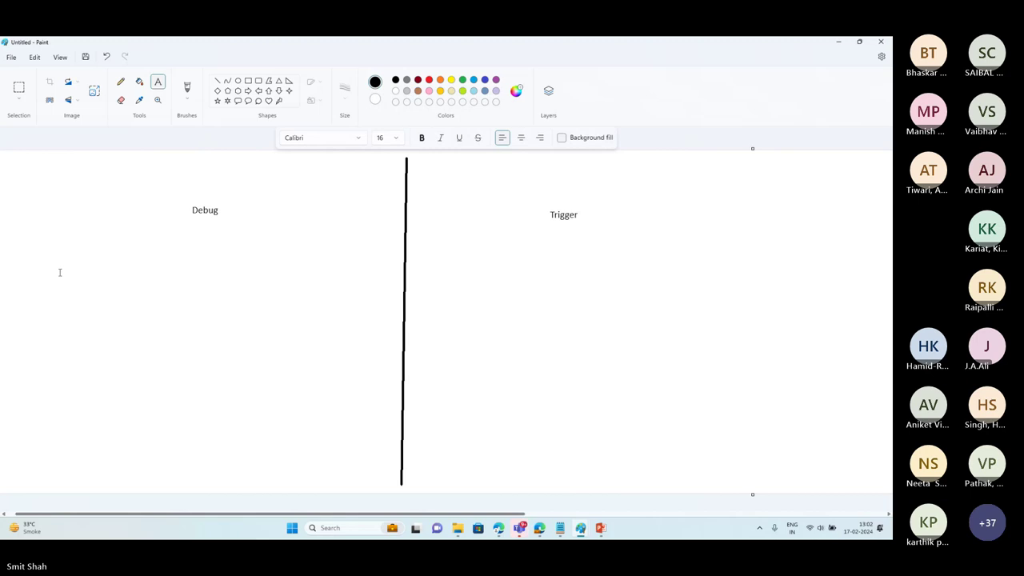
At font size 18, write '1) Execute the activities in the pipeline' under Debug.
click(391, 140)
click(76, 234)
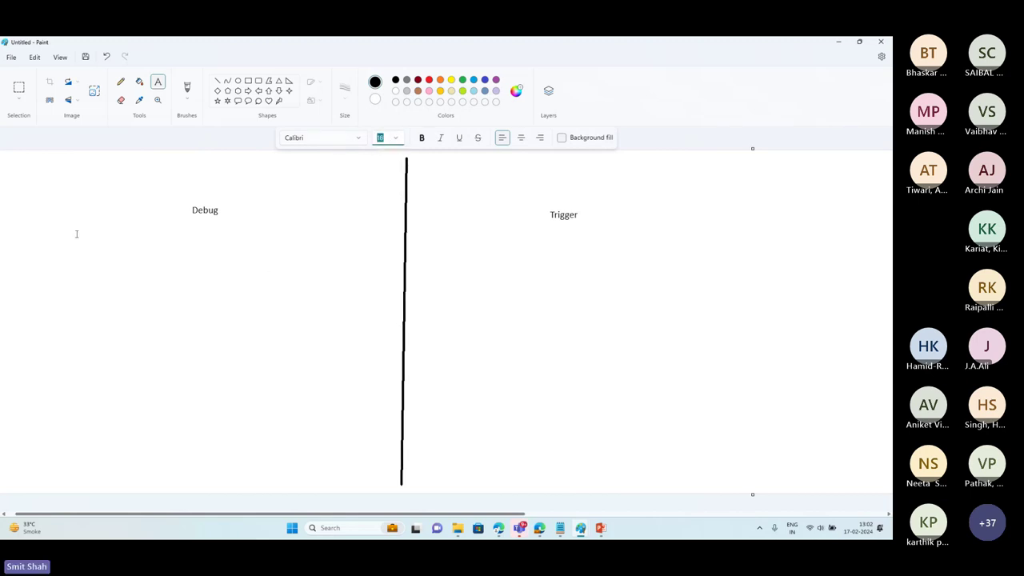
click(41, 252)
text(1) Execut)
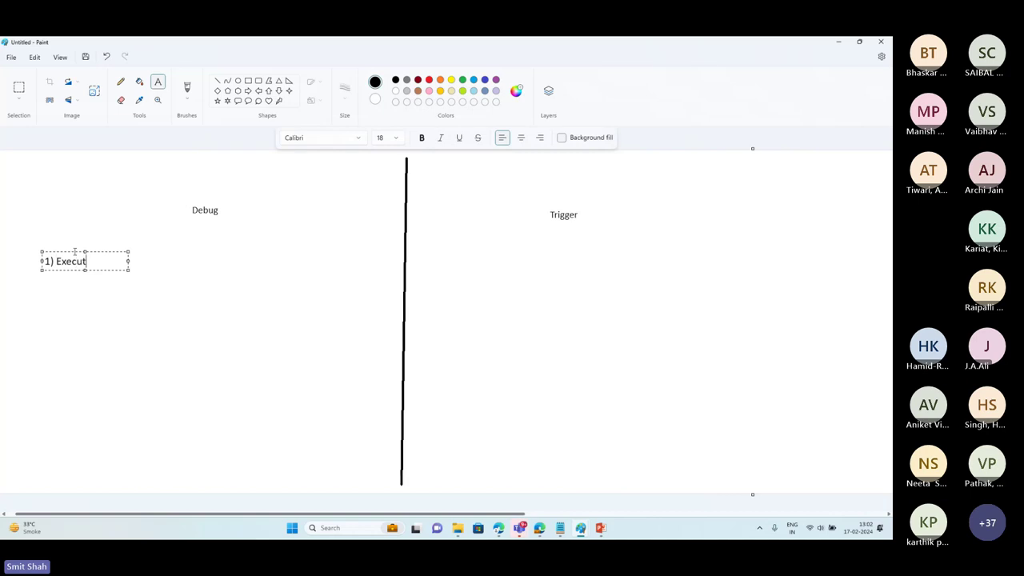
text(e the activities t)
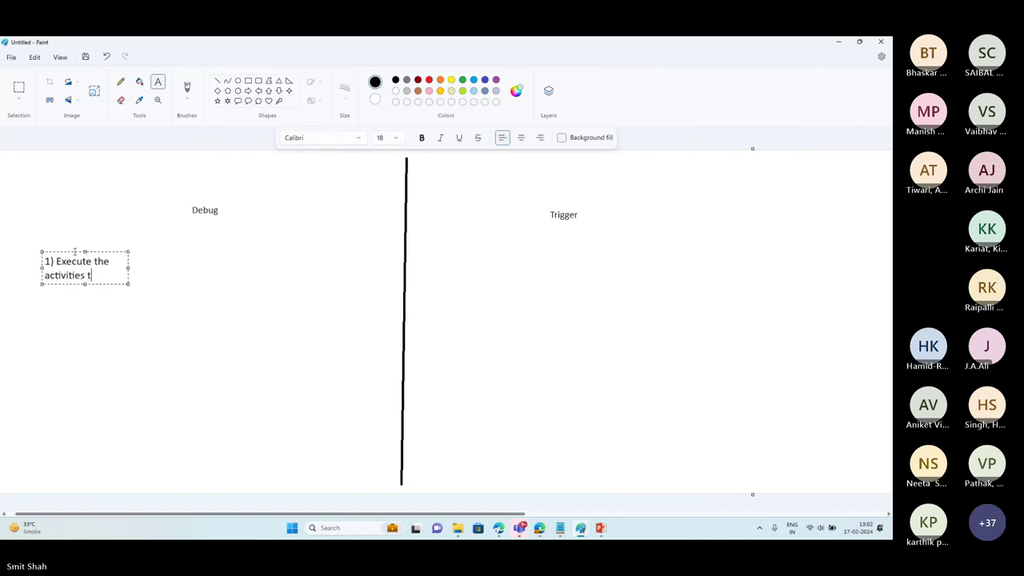
key(BackSpace)
text(in the pipeline)
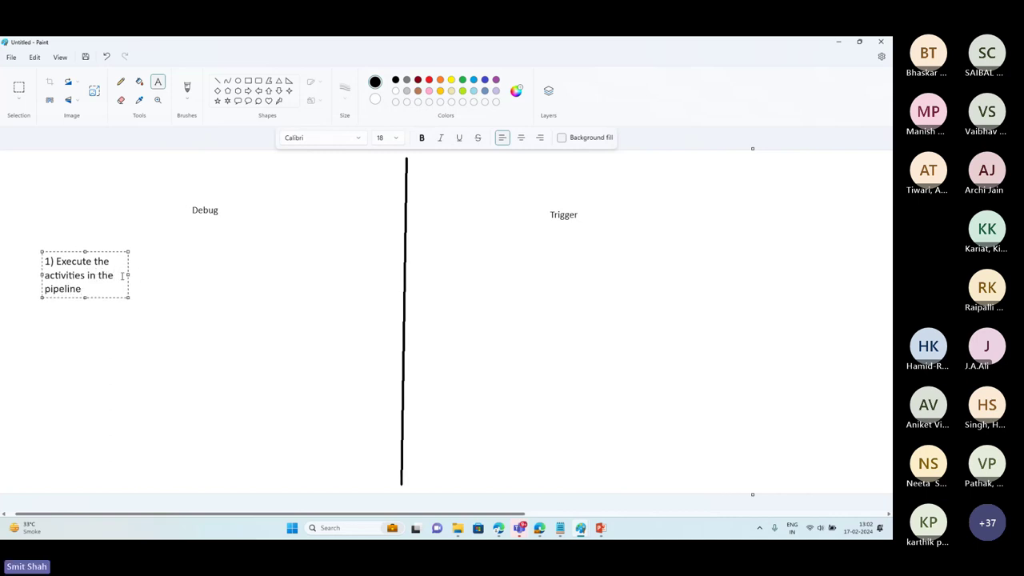
drag(128, 275, 337, 276)
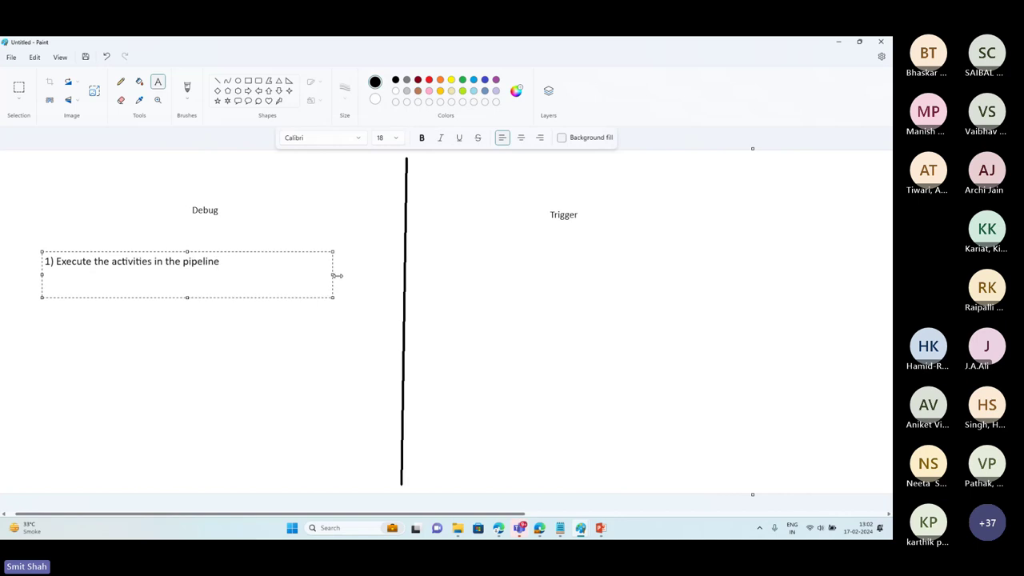
click(457, 257)
Write '1) Executes the activities in the pipeline' under Trigger on one line.
click(457, 257)
text(1)
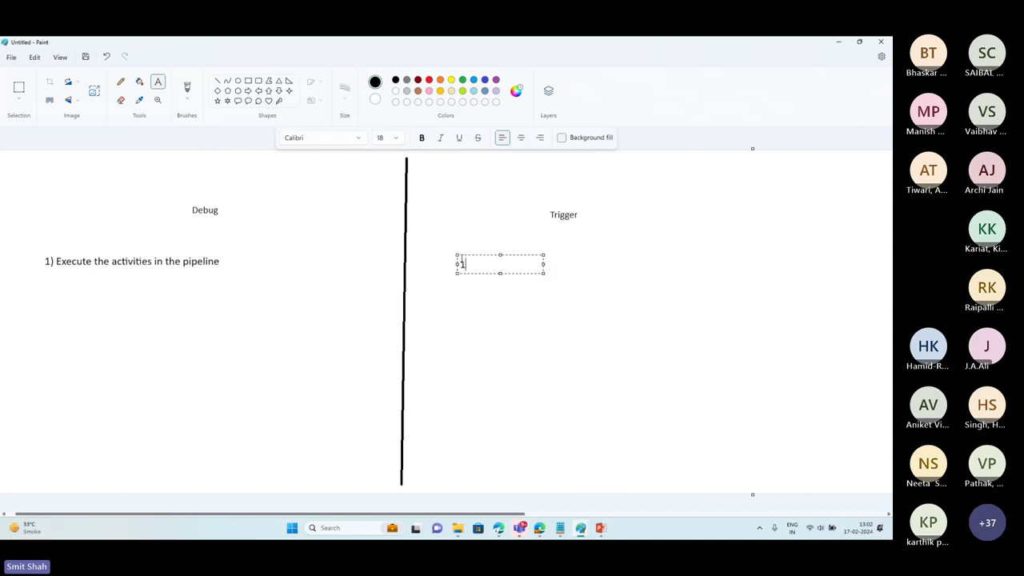
text() Executes )
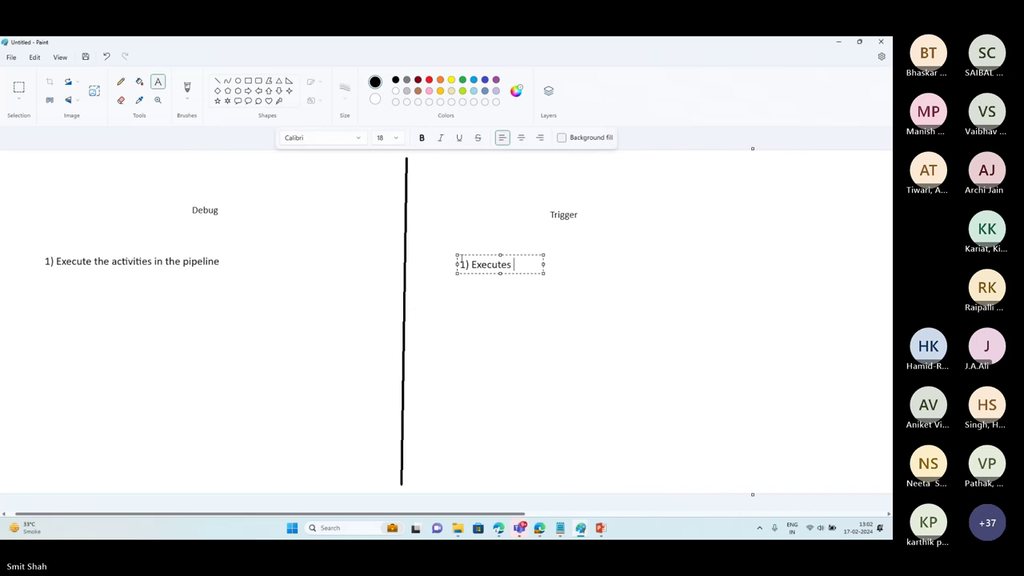
text(the activitie)
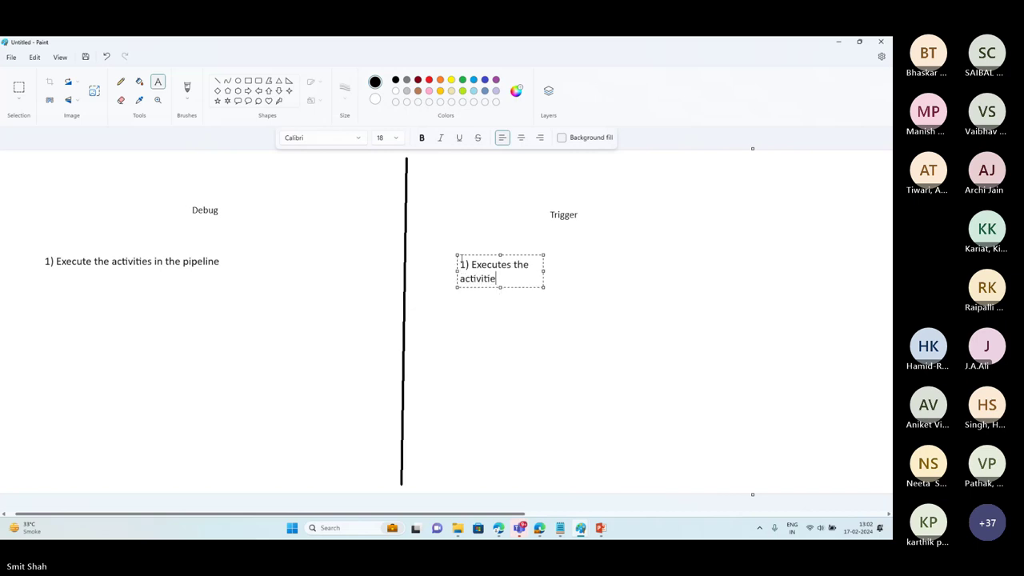
text(s in the pipeline)
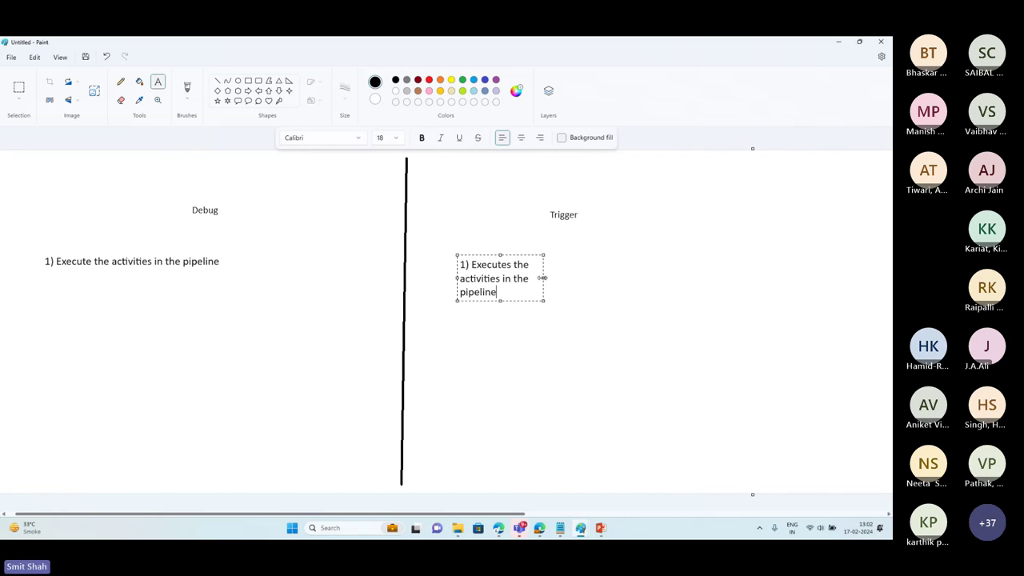
drag(544, 278, 756, 277)
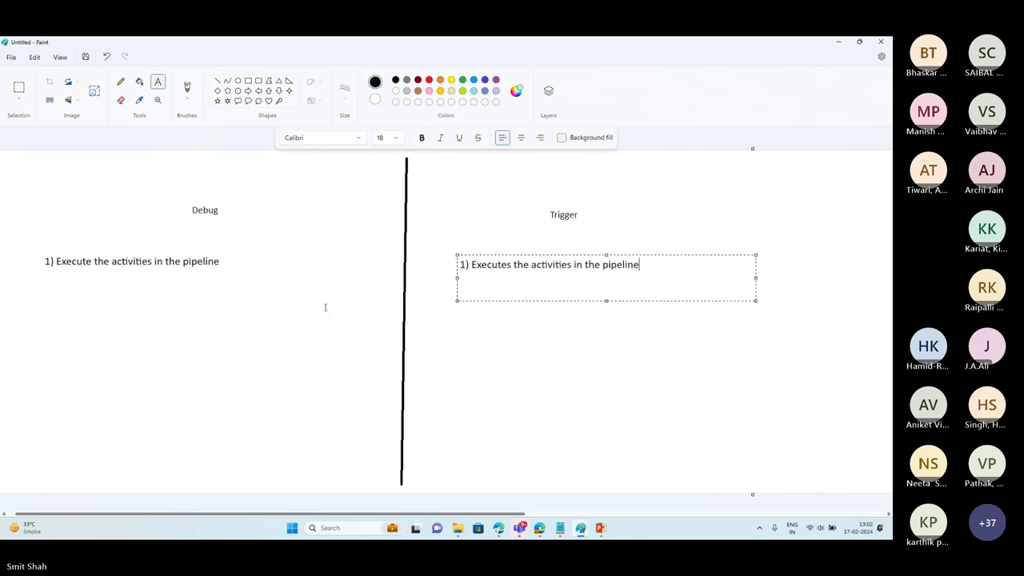
click(46, 284)
Add Debug point '2) You can execute the activities even if the changes are not saved/ published'.
click(45, 284)
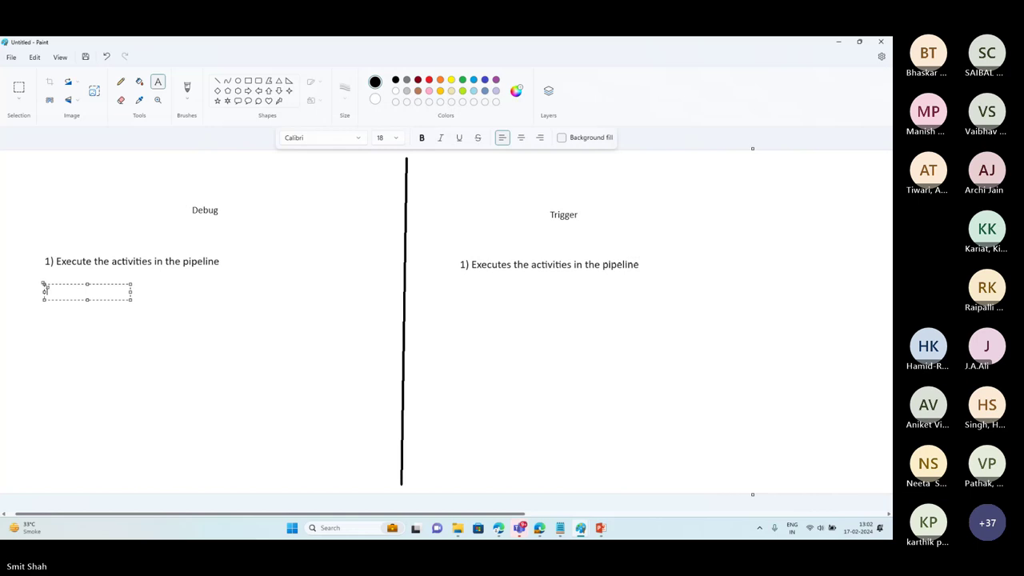
text(2))
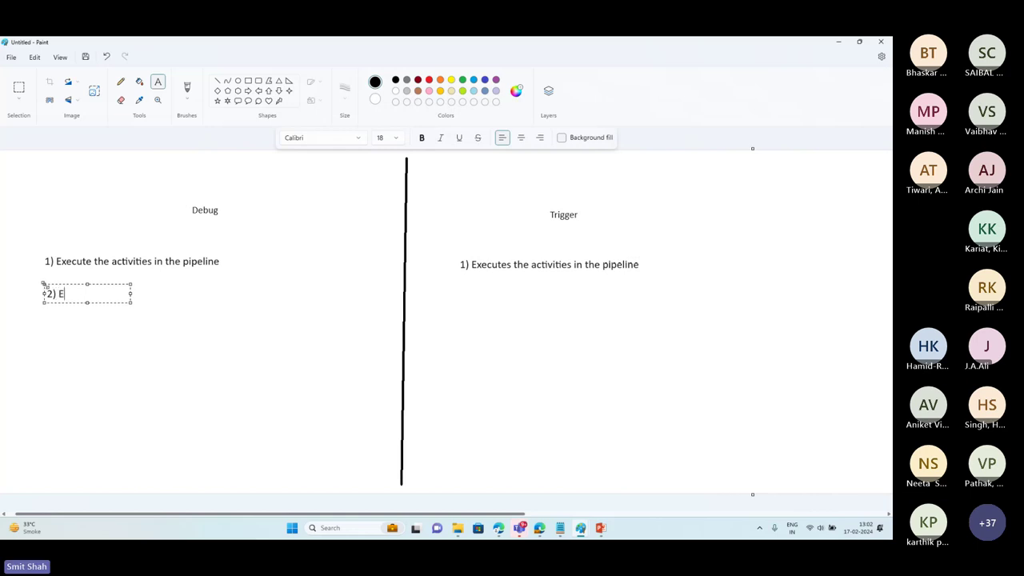
text( You can)
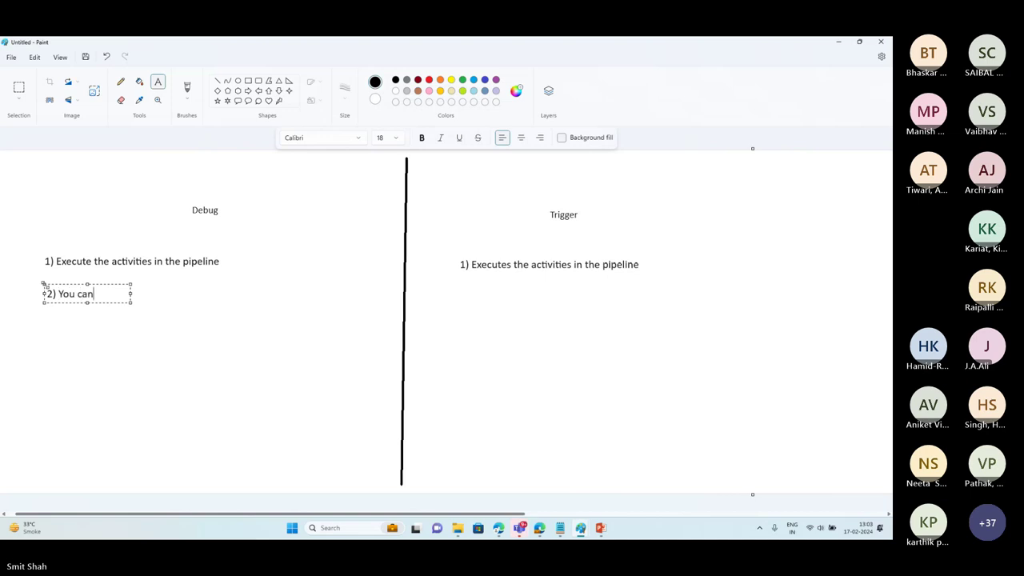
text( execute the ac)
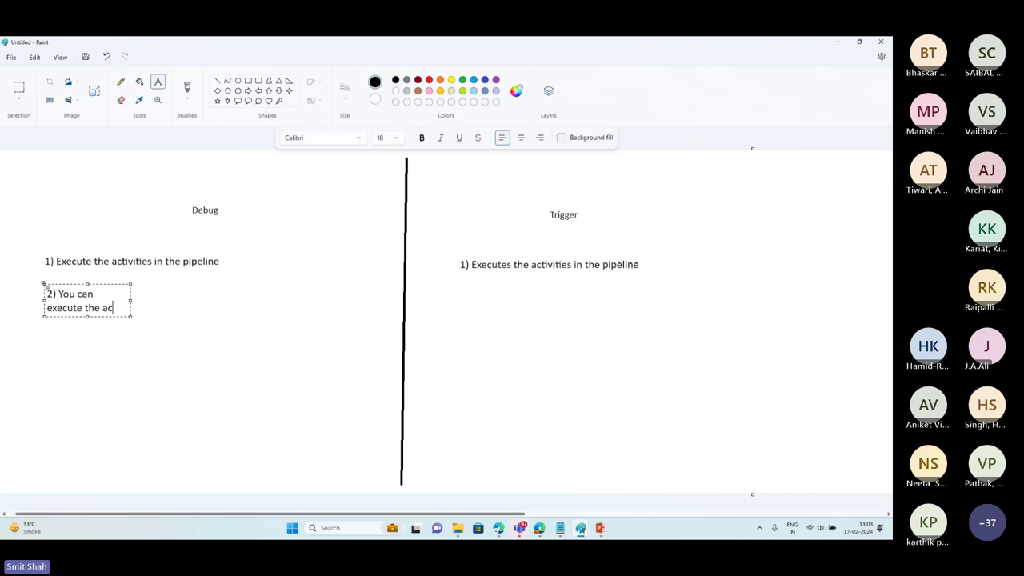
text(tivities w)
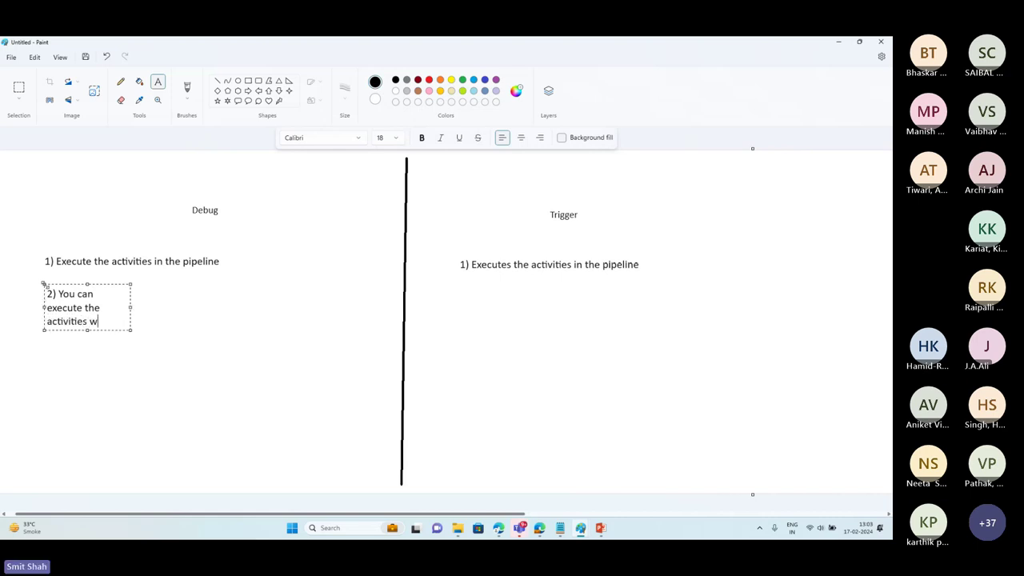
key(BackSpace)
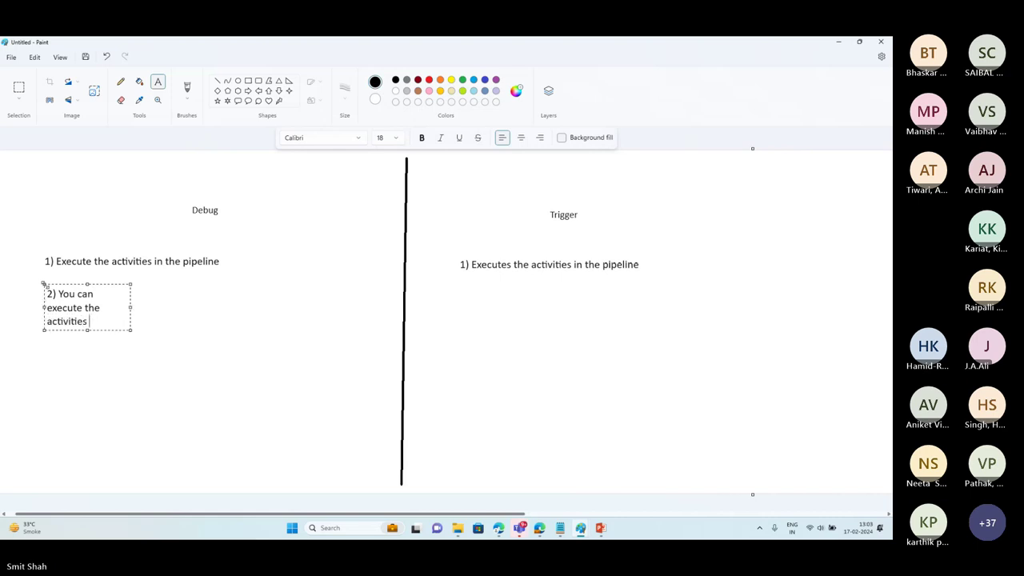
text(even if the changes)
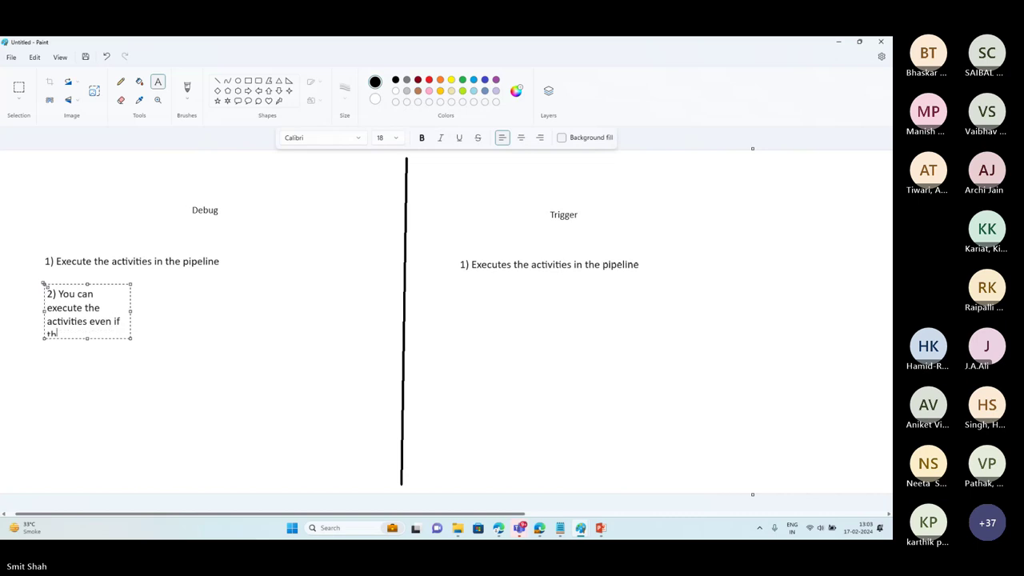
text( ar)
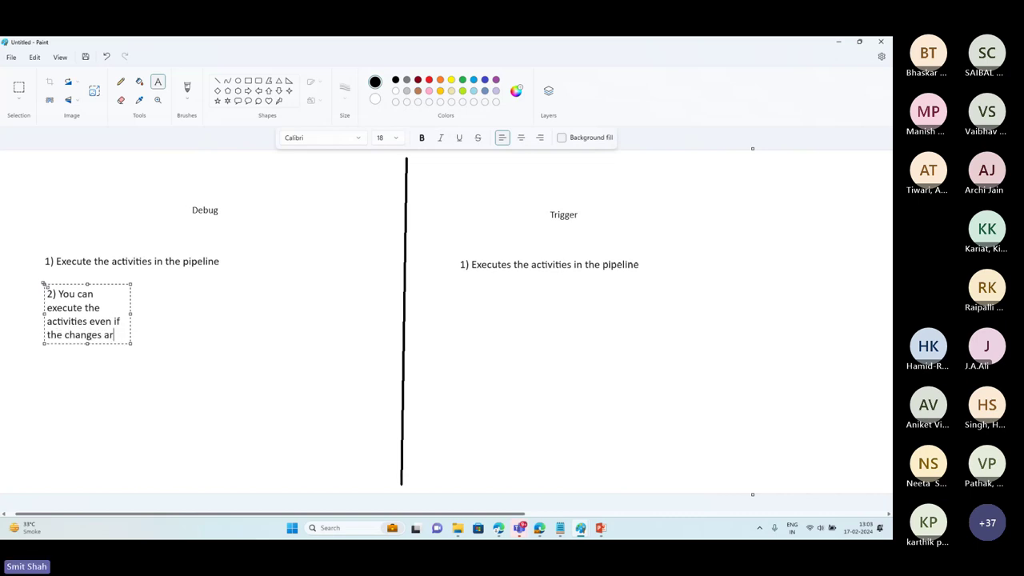
text(e not saved)
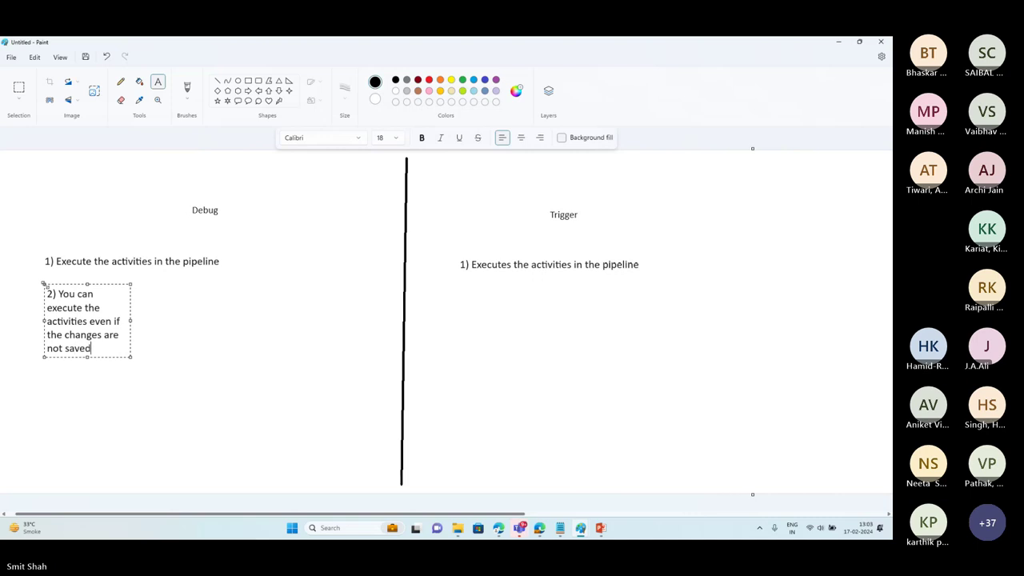
text(/ publi)
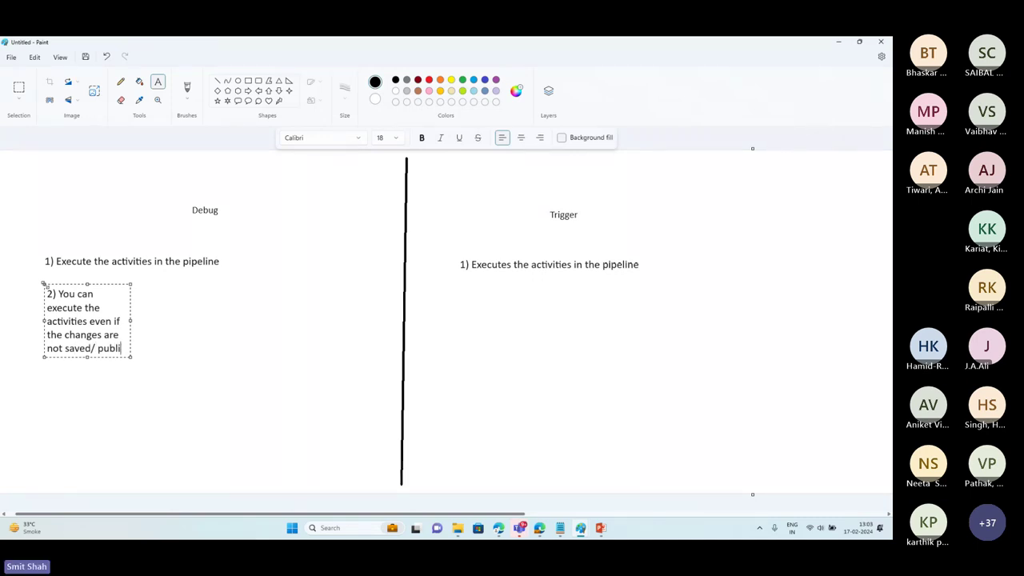
text(shed)
drag(130, 327, 388, 326)
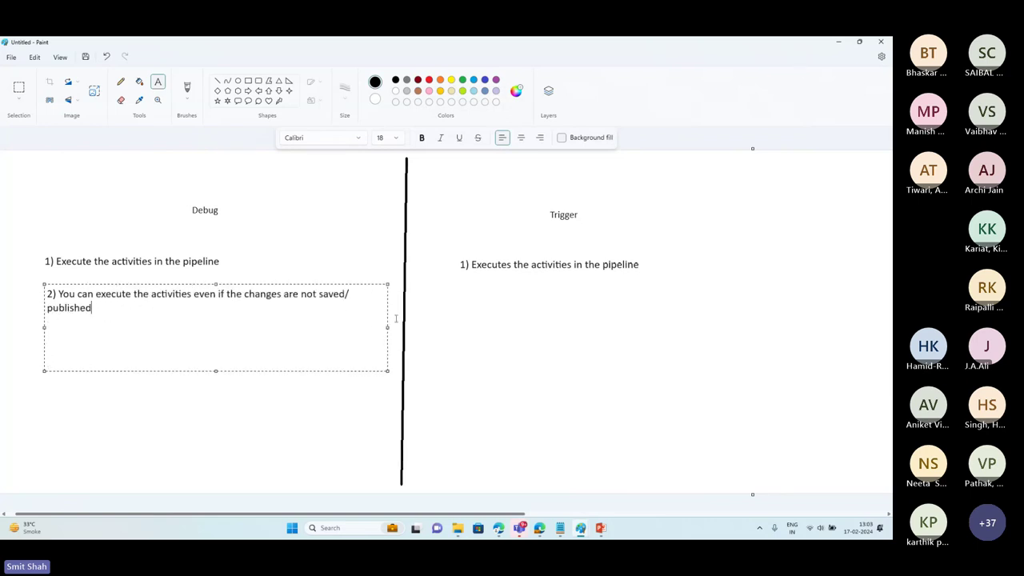
click(840, 47)
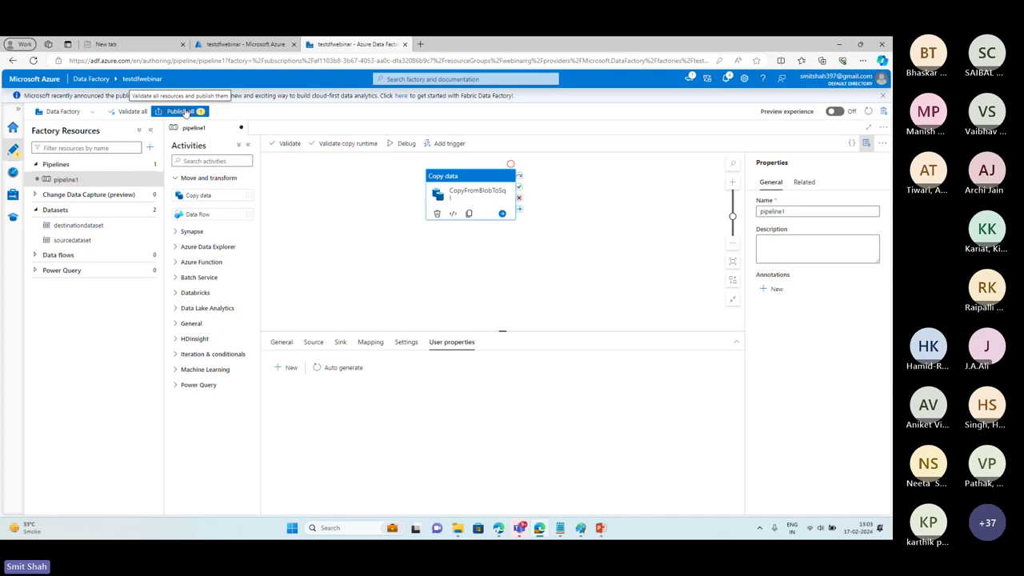
drag(147, 101, 226, 124)
key(Escape)
mouse_move(581, 528)
click(606, 494)
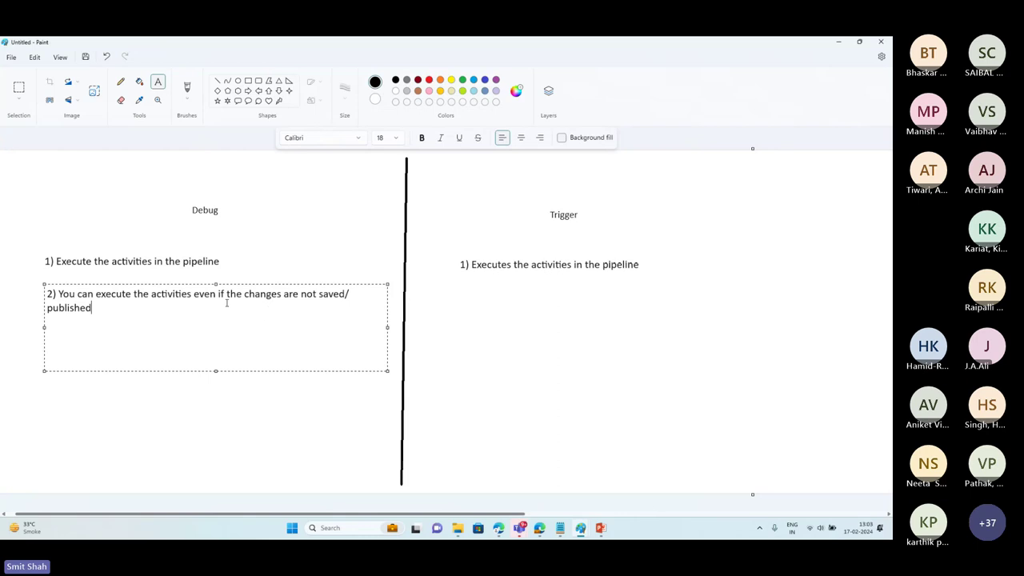
Add Trigger point '2) You can only execute the activities only if all the changes made to that pipeline are saved'.
click(459, 286)
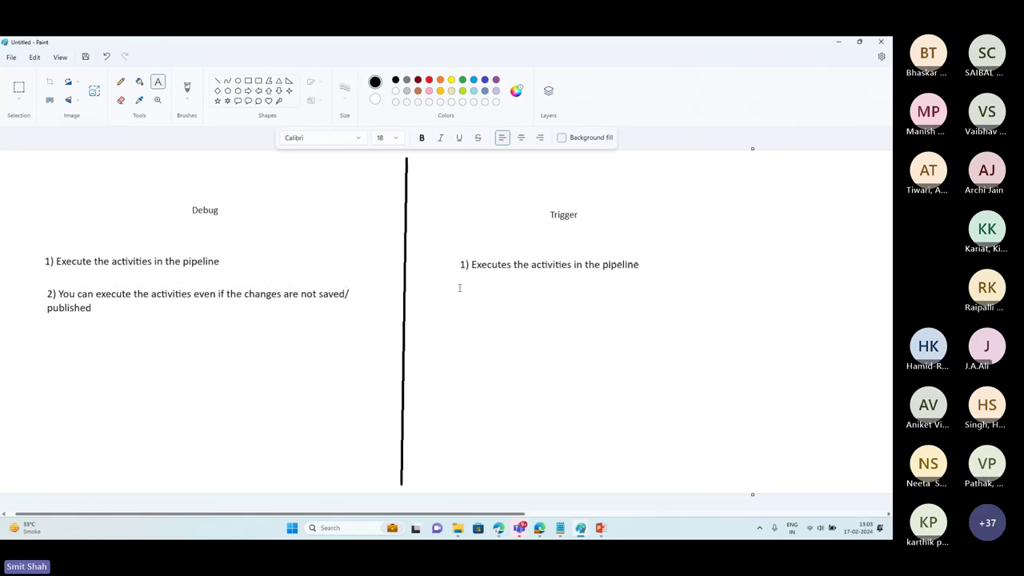
click(460, 290)
text(2)
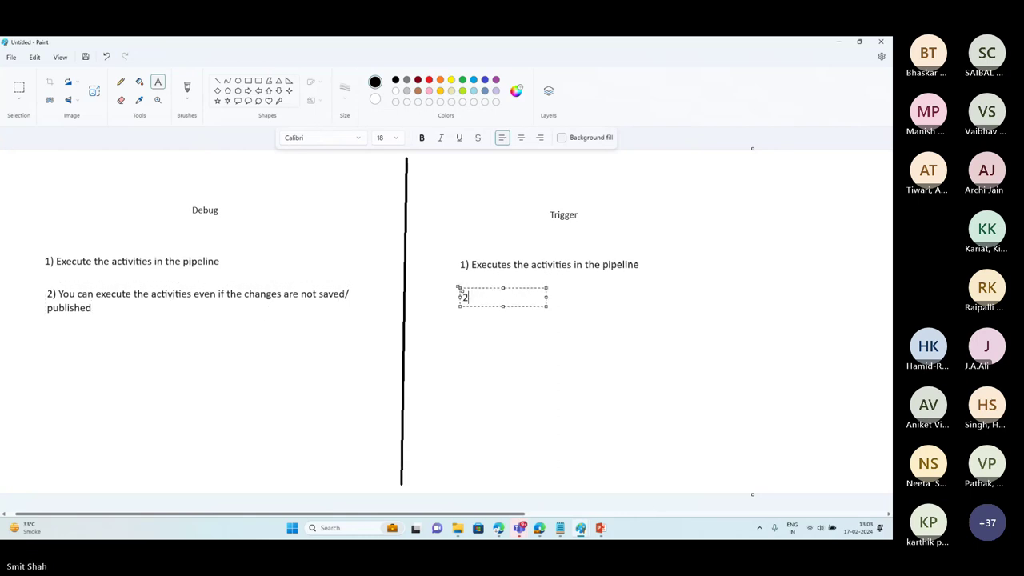
text() Yo)
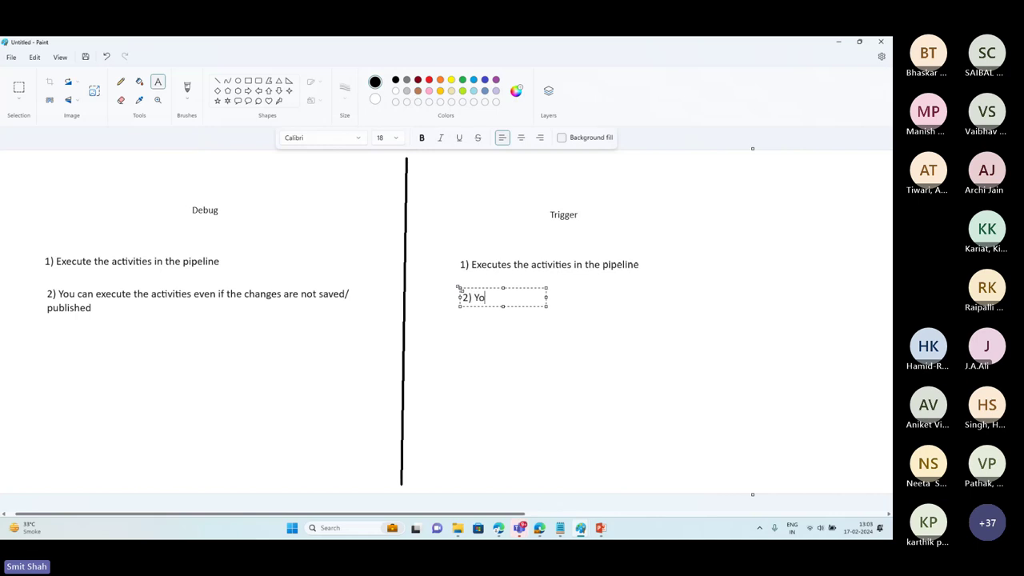
text(u can only execute the a)
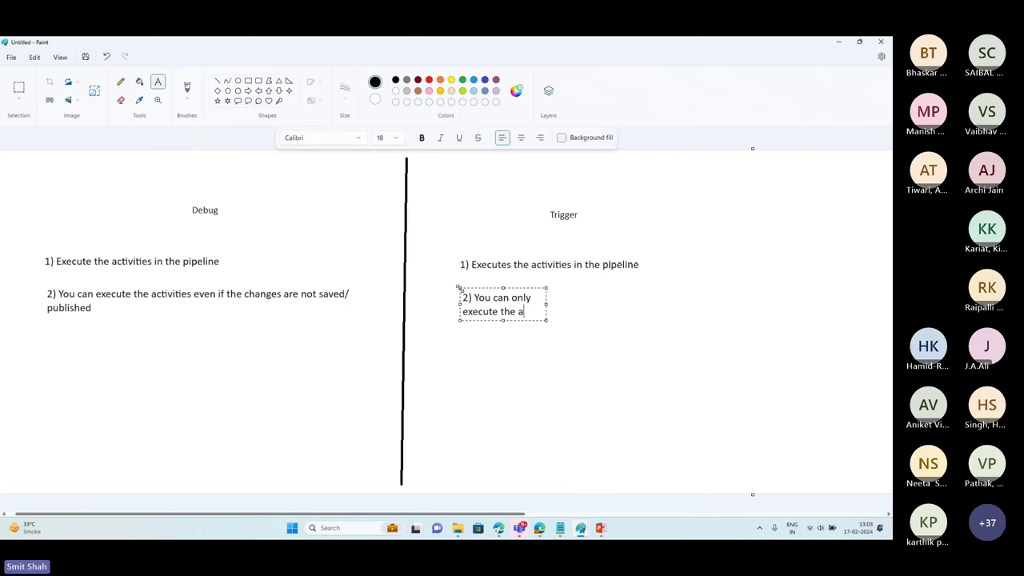
text(ctivities only if the)
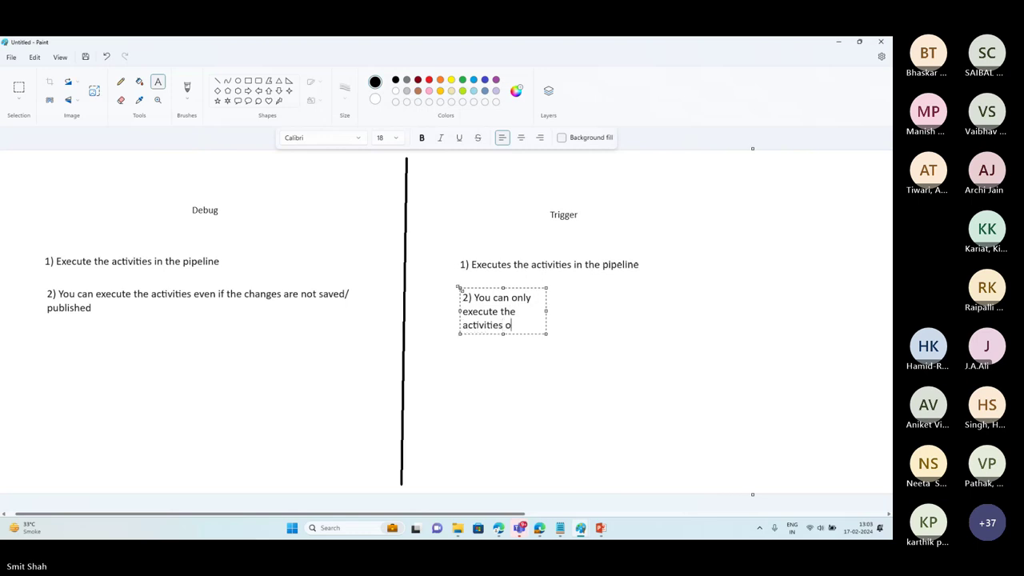
key(BackSpace)
key(BackSpace)
key(BackSpace)
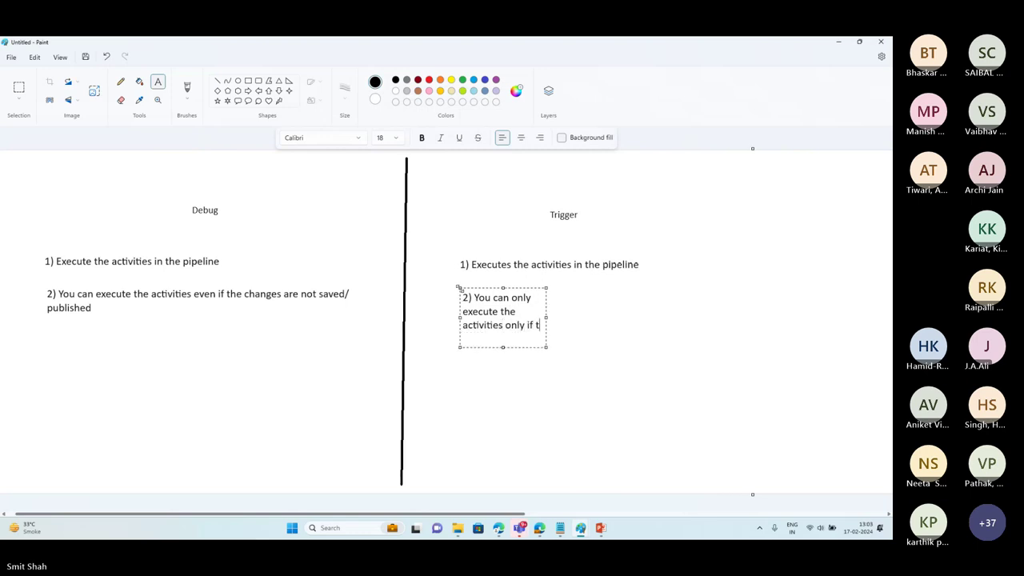
text(all the ch)
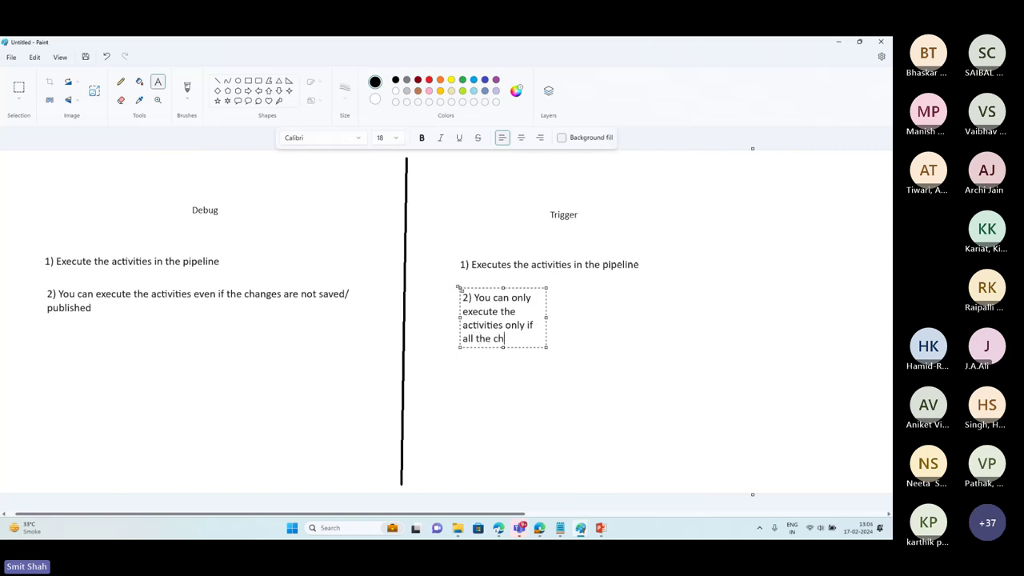
text(anges )
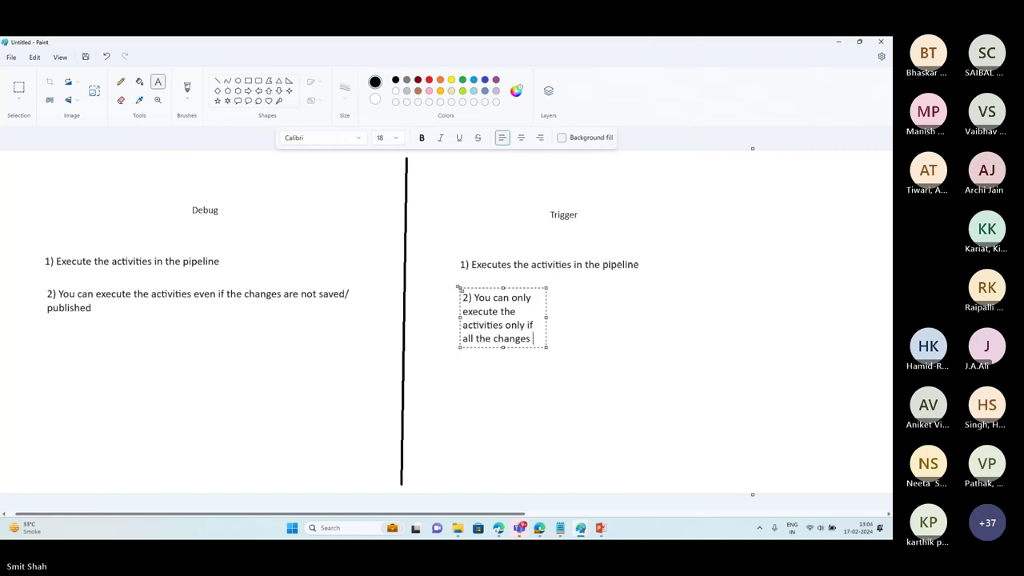
text(made )
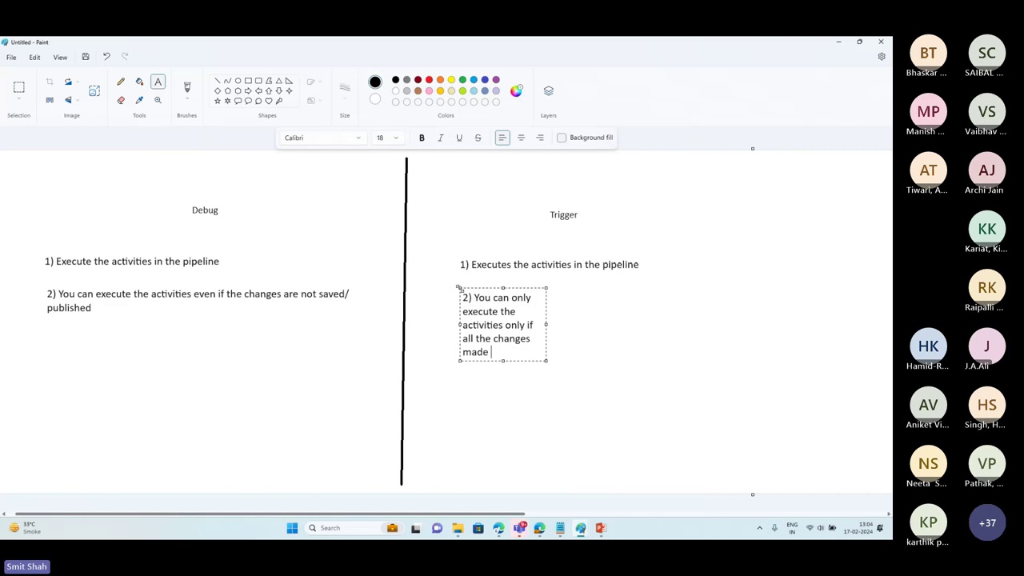
text(to that pip)
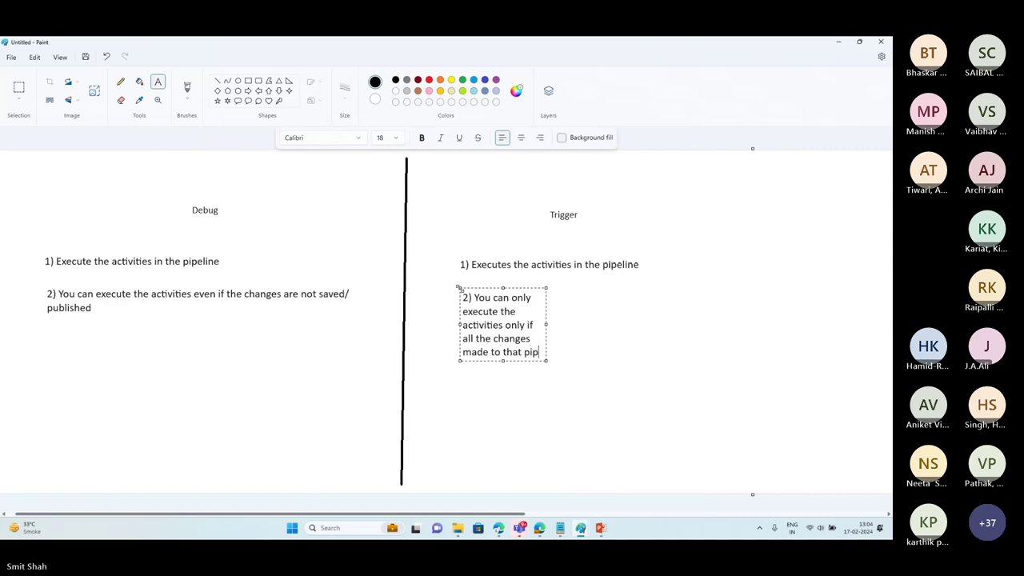
text(eline are )
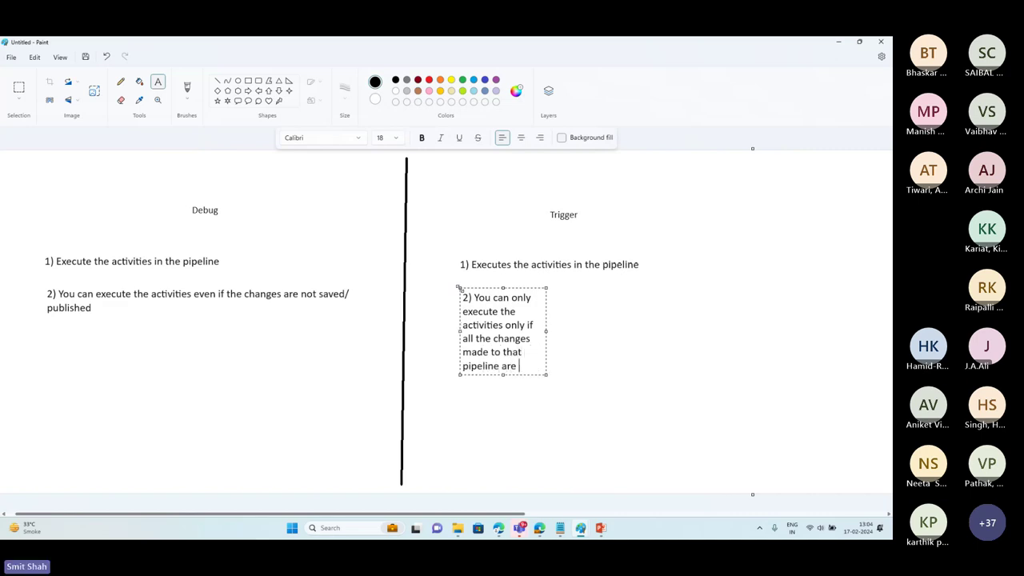
text(saved)
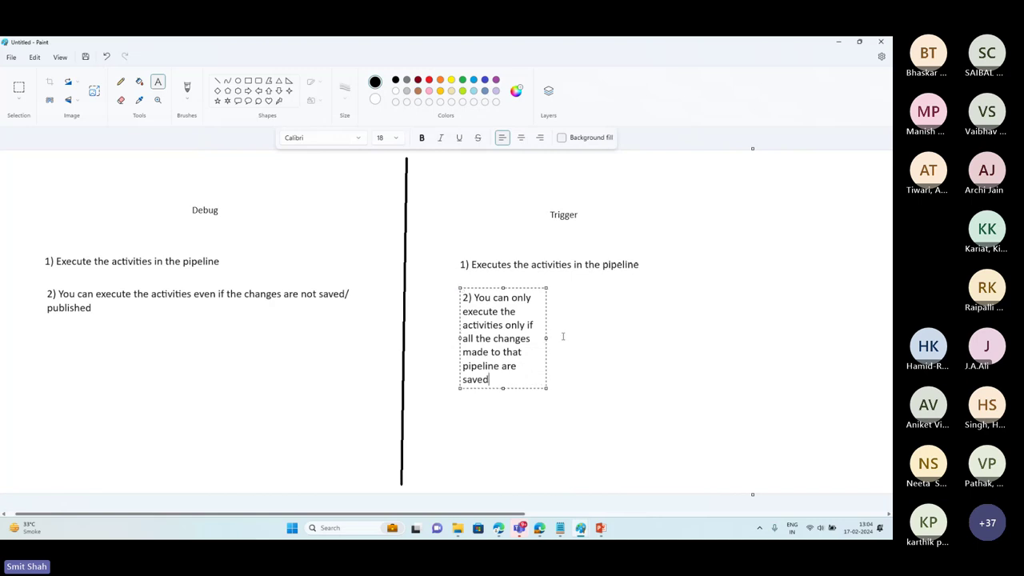
drag(546, 338, 856, 337)
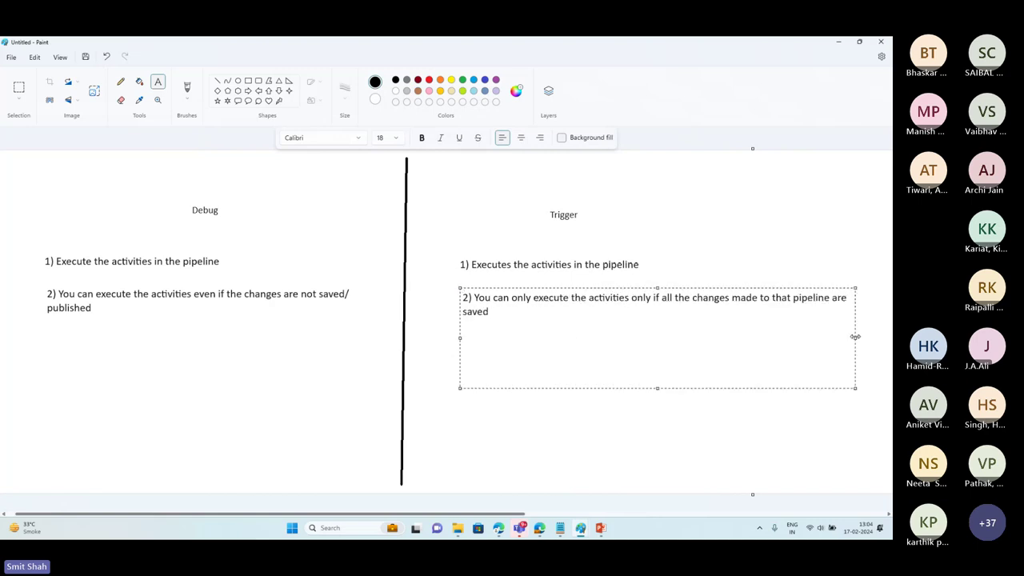
Add Debug point '3) After execution, you can check the input to each activity and output obtained from each activity'.
click(43, 343)
click(43, 342)
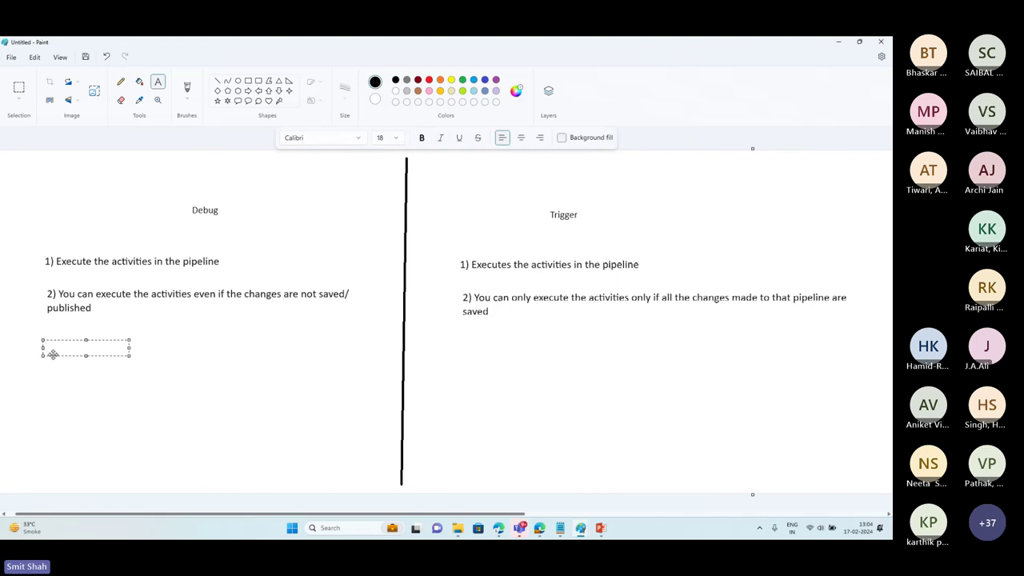
text(3) Aft)
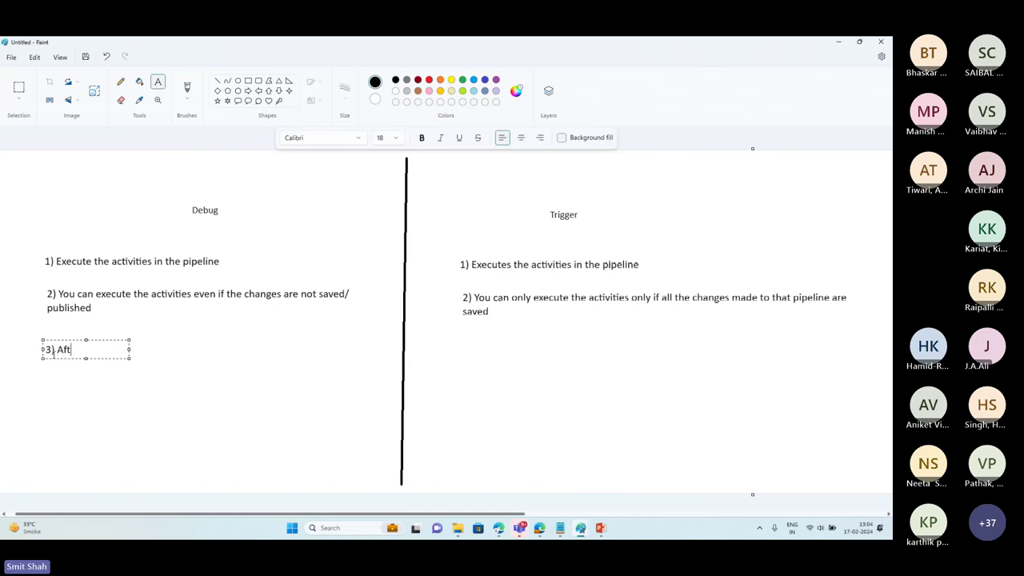
text(er execution, y)
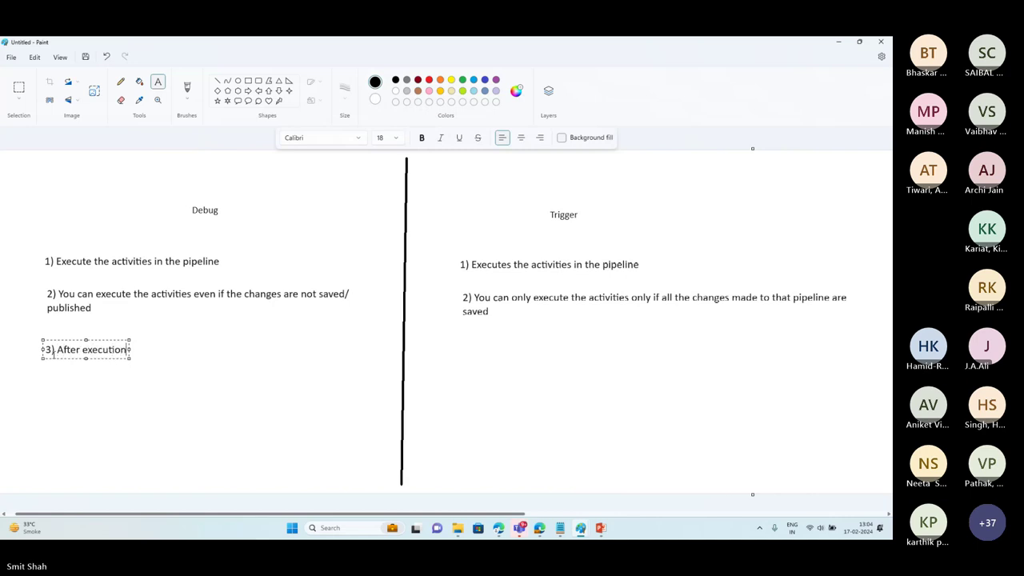
text(can )
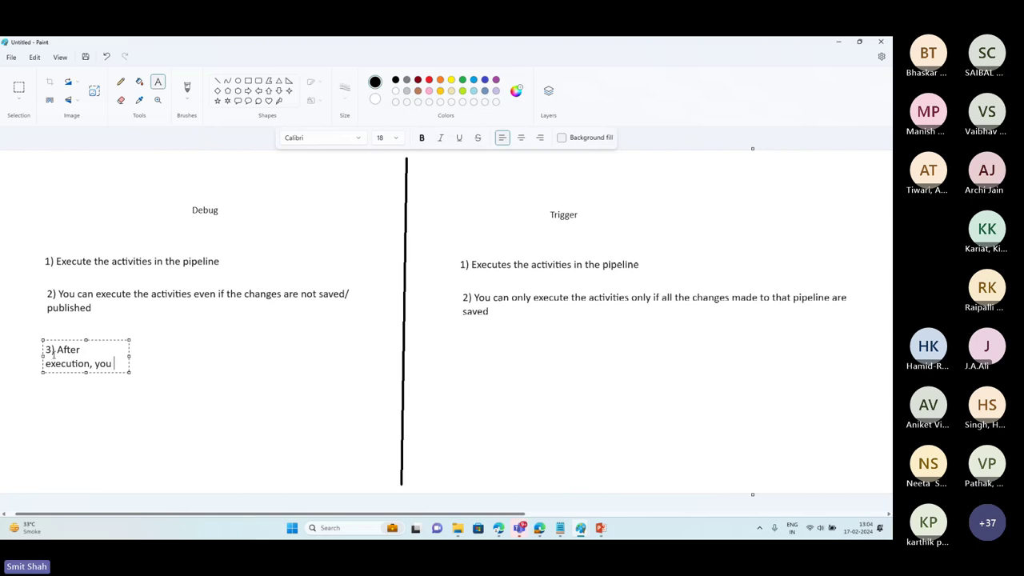
text(check )
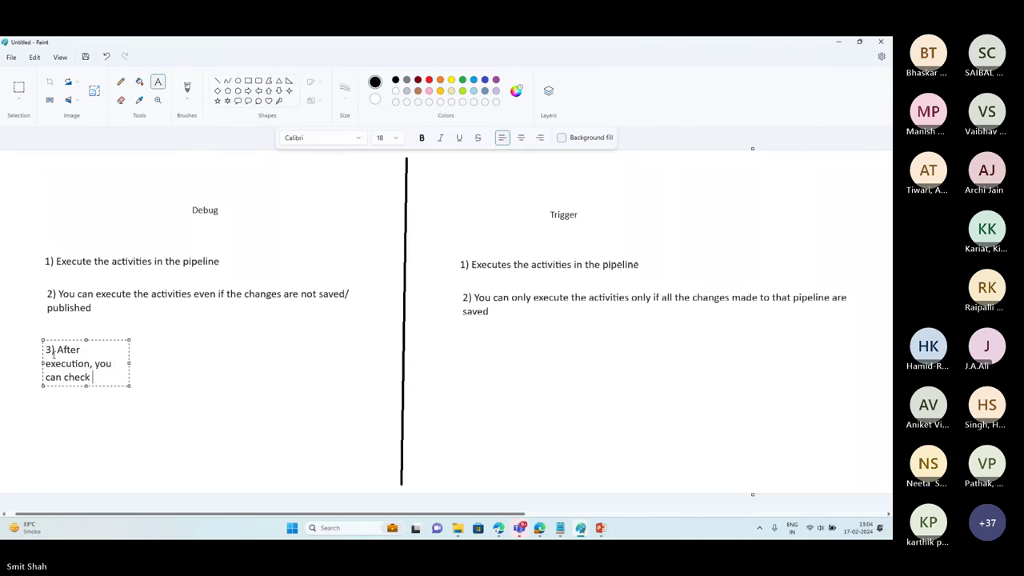
text(the input the)
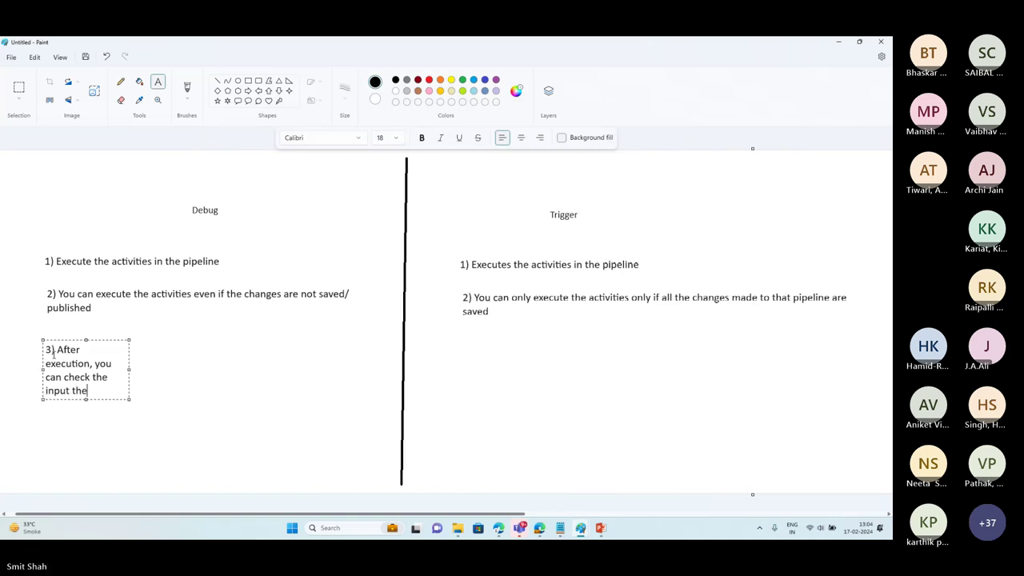
key(BackSpace)
key(BackSpace)
text(o each activity )
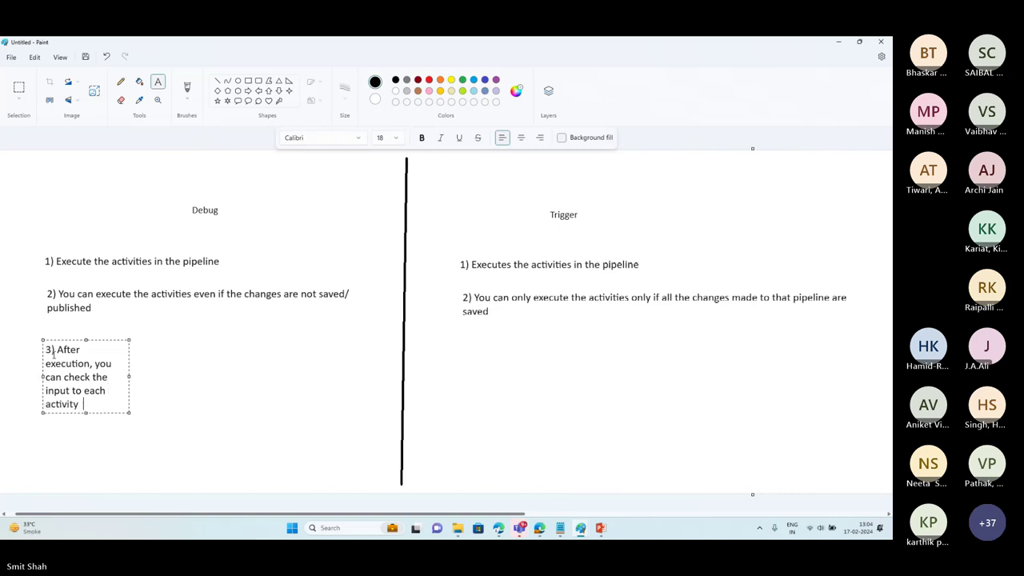
text(and outp)
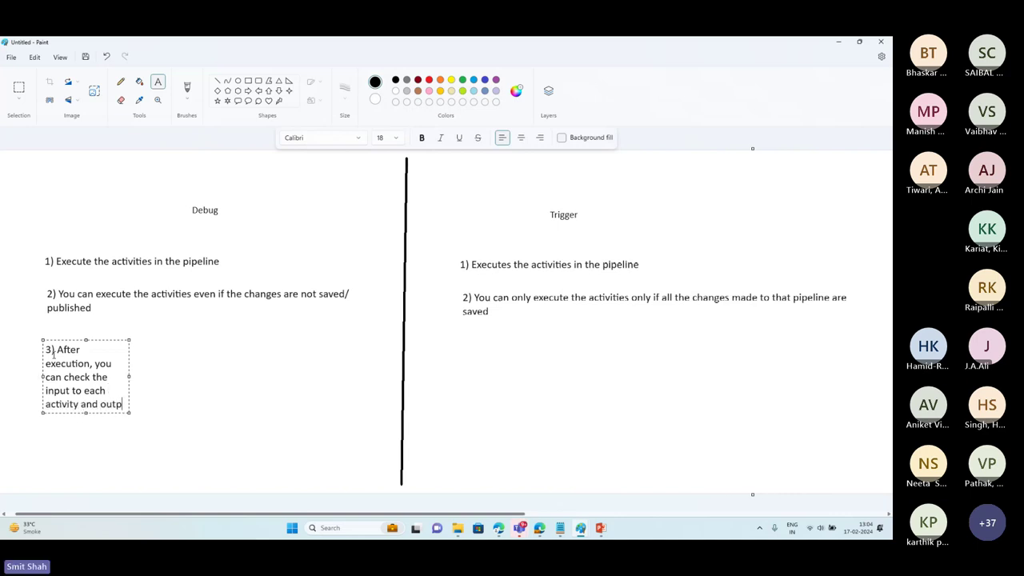
text(ut obtao)
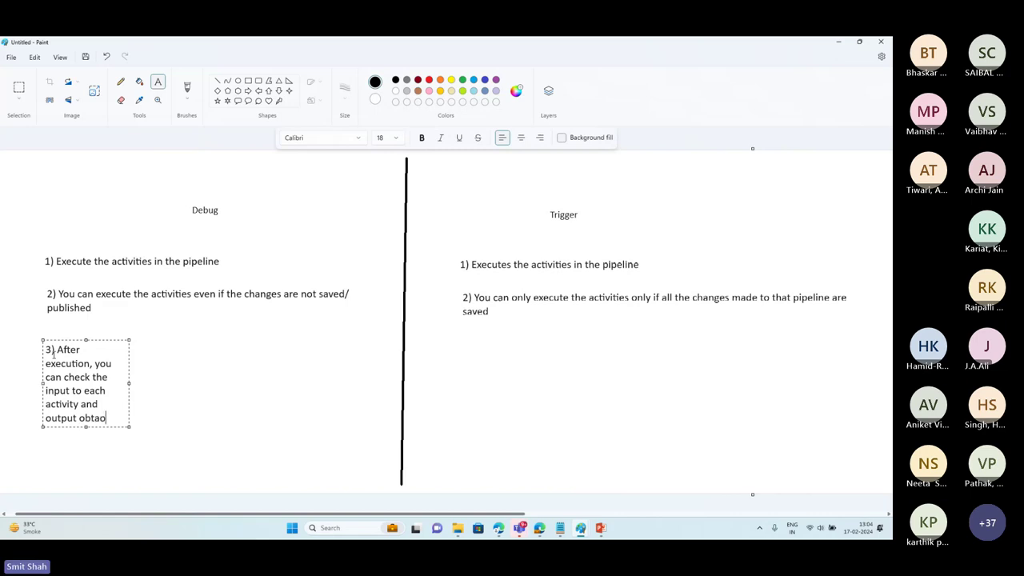
key(BackSpace)
key(BackSpace)
text(ained)
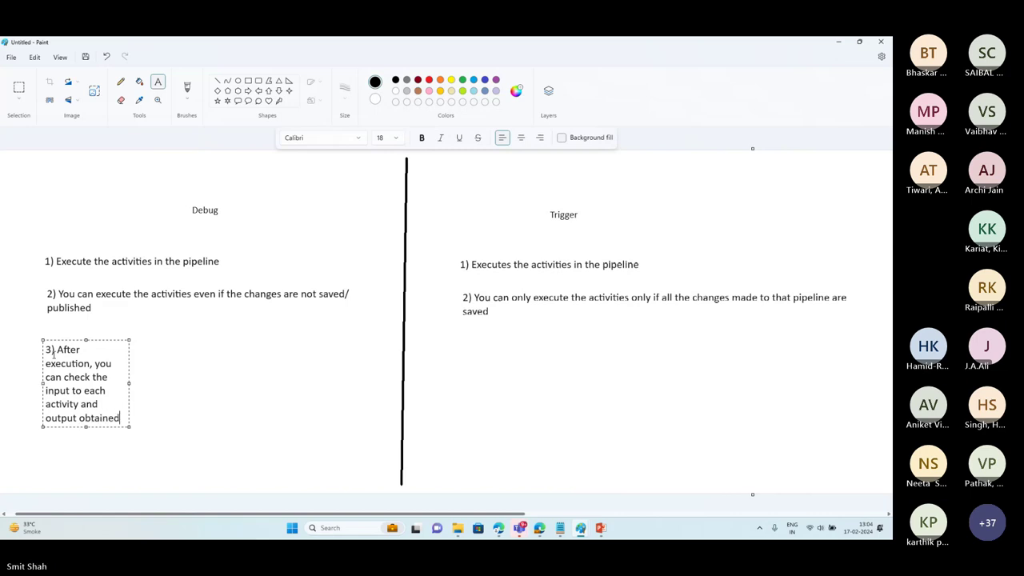
text( from each )
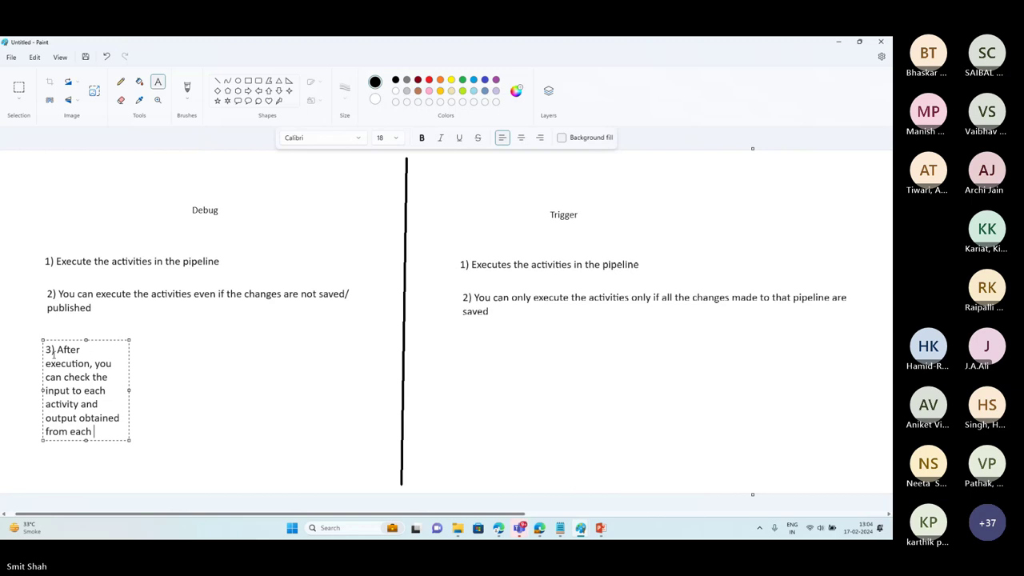
text(activity)
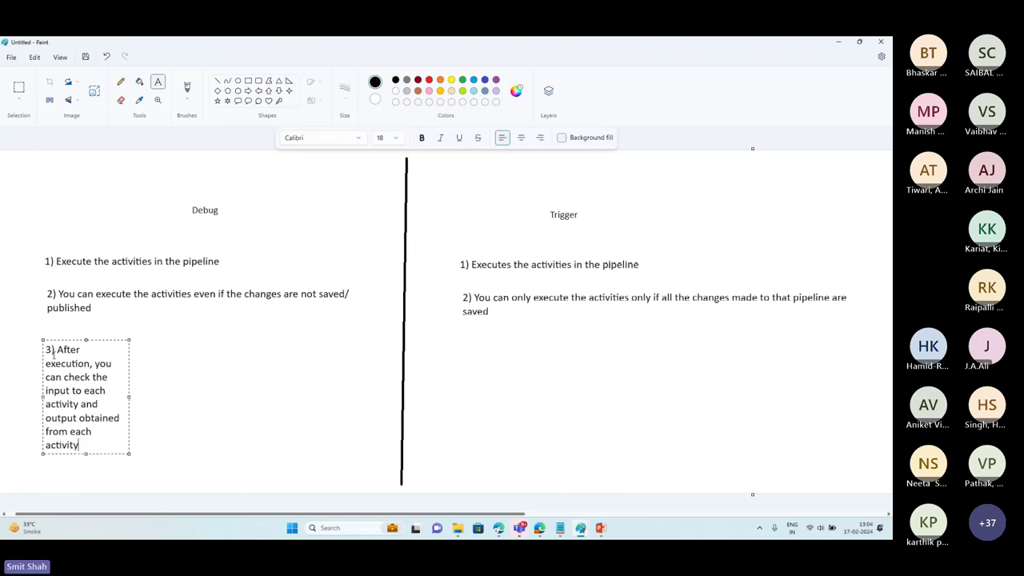
drag(128, 394, 376, 381)
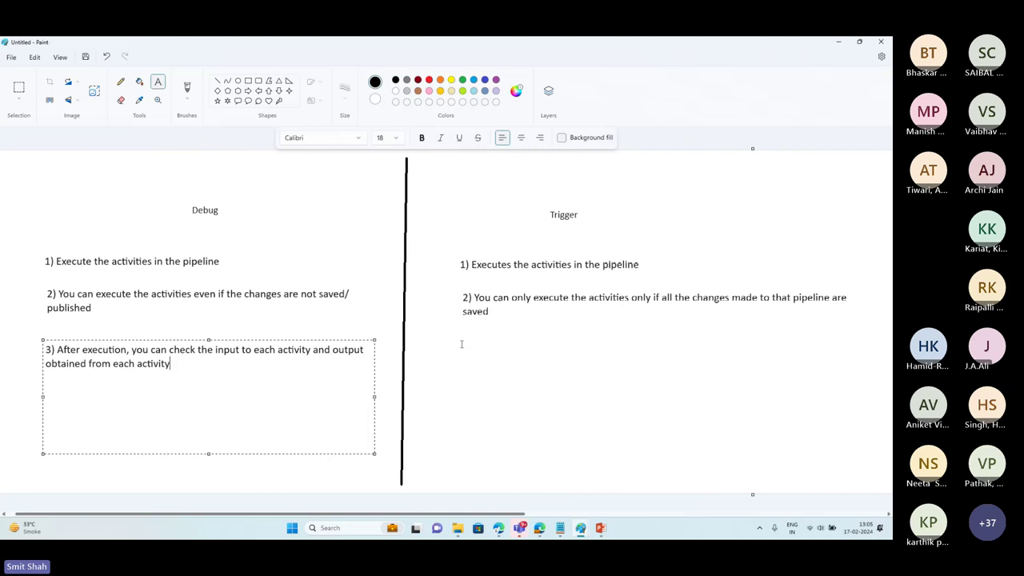
click(460, 344)
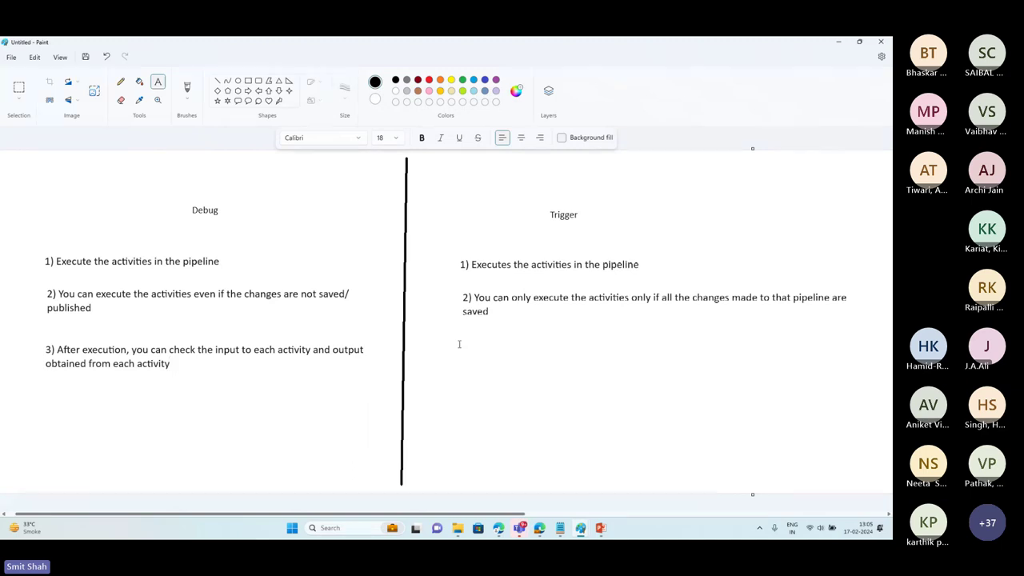
Add Trigger point '3) Trigger only shows you the status of execution' on one line.
click(459, 344)
text(3) Trigg)
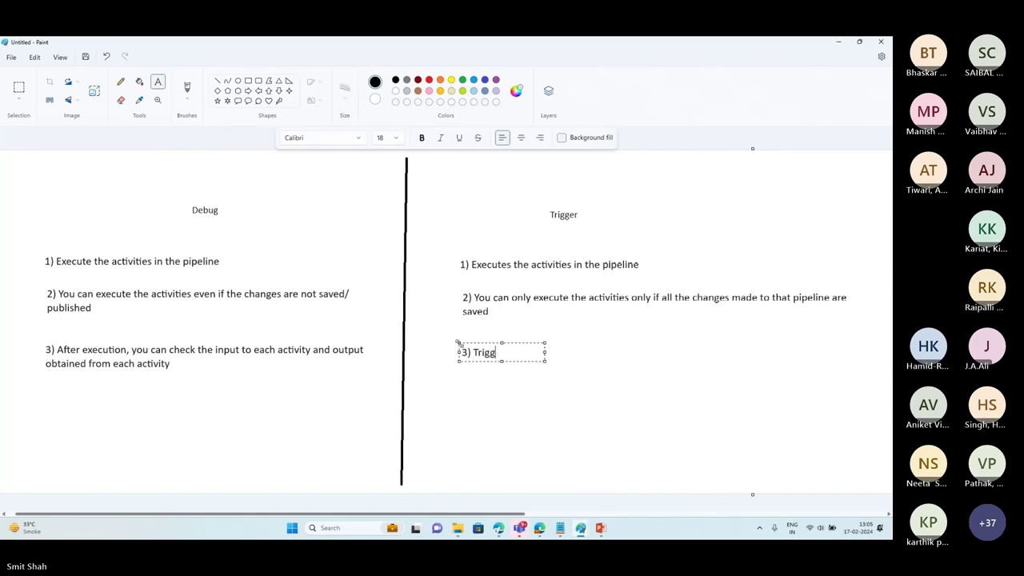
text(er o)
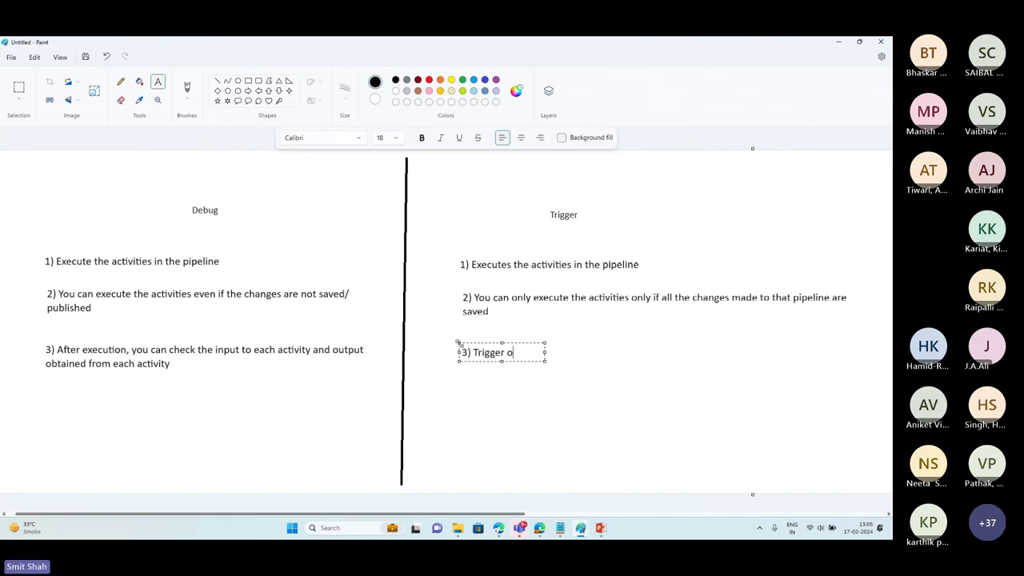
text(nly shows you the status )
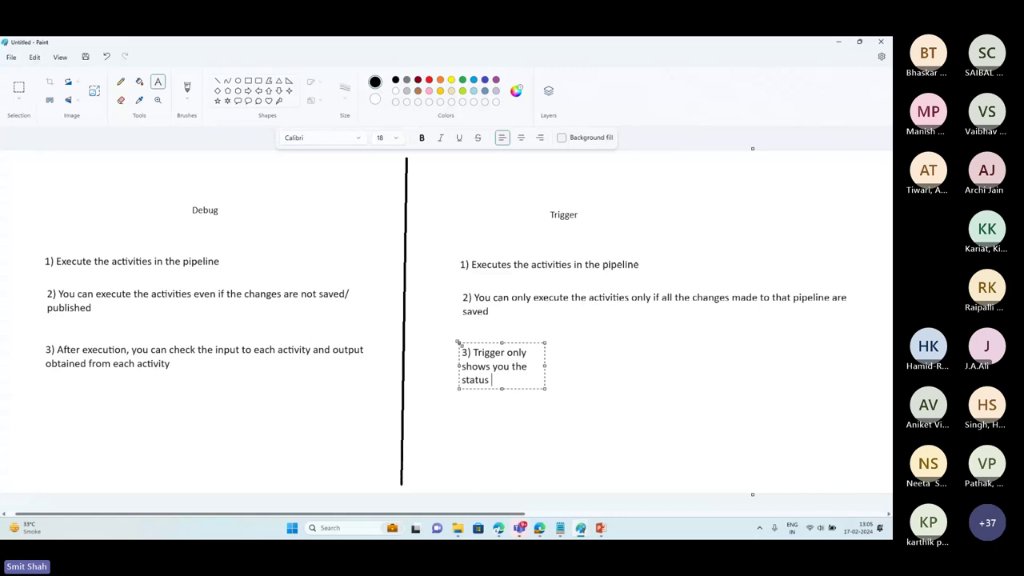
text(of execution)
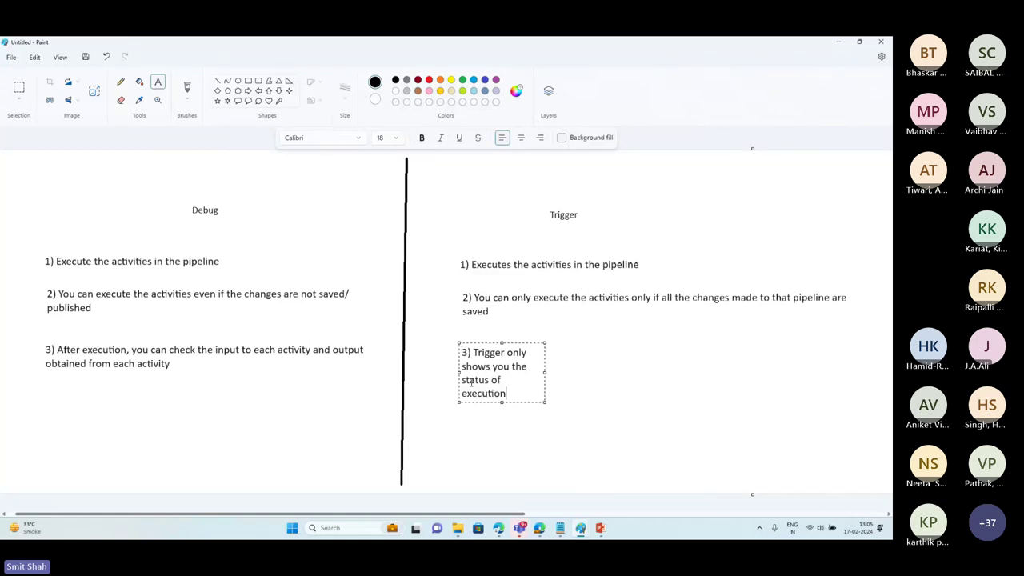
drag(546, 372, 832, 358)
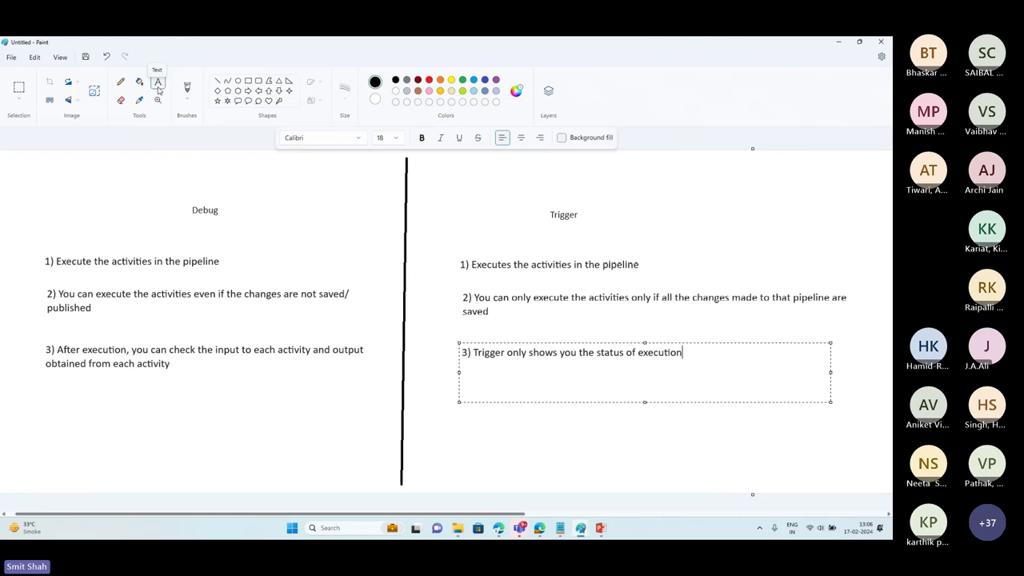
Add Debug item '4) Debug can only execute the pipeline right now' on one line.
click(80, 433)
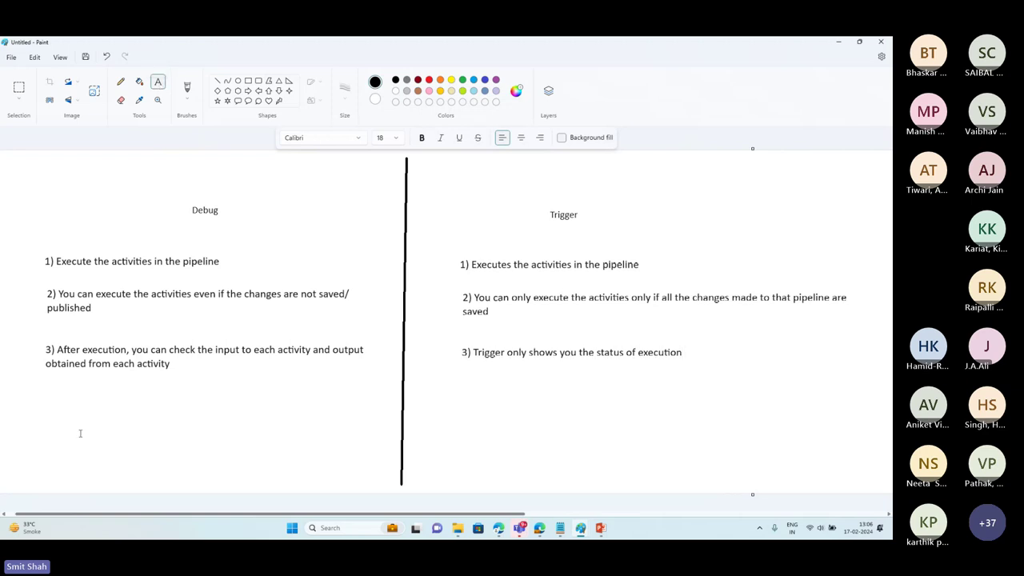
click(44, 408)
text(4) Debud)
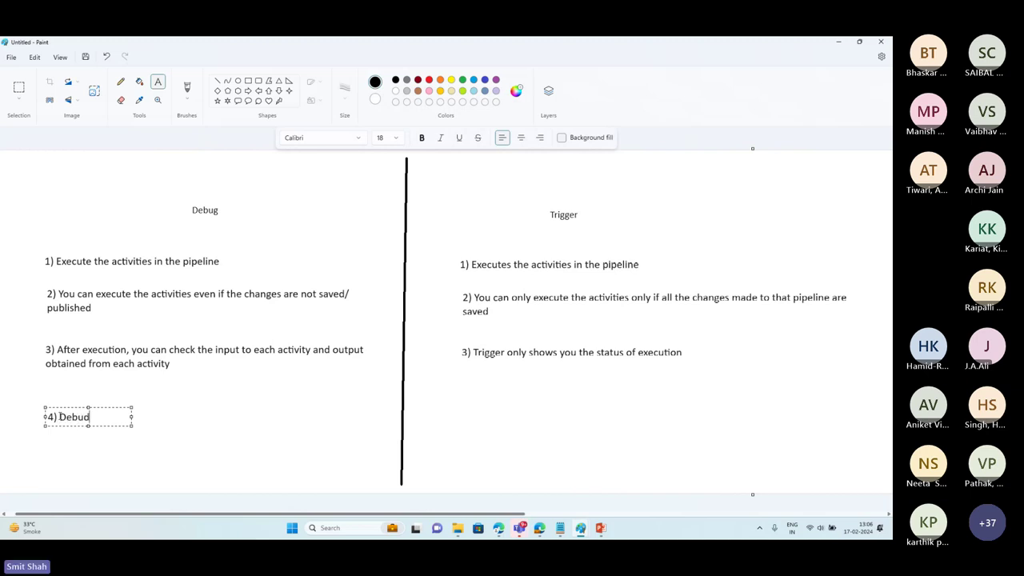
key(BackSpace)
key(BackSpace)
text(g can only )
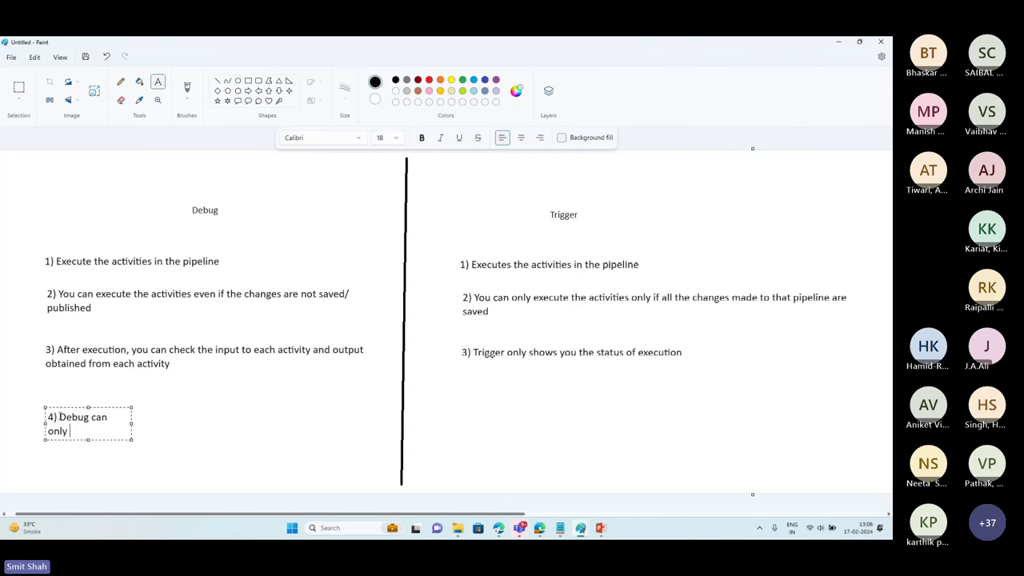
text(execute the piep)
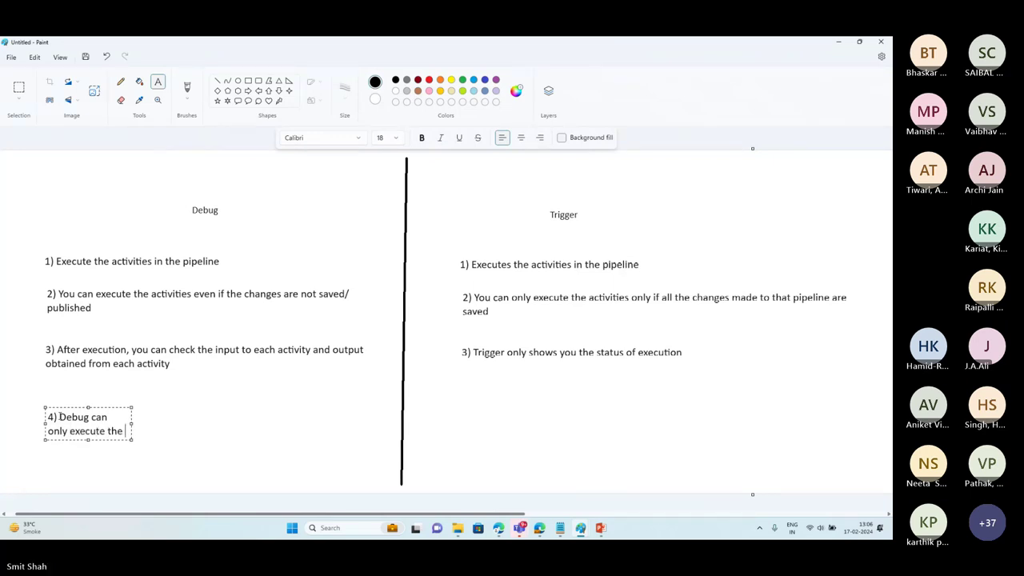
key(BackSpace)
key(BackSpace)
text(peline right now)
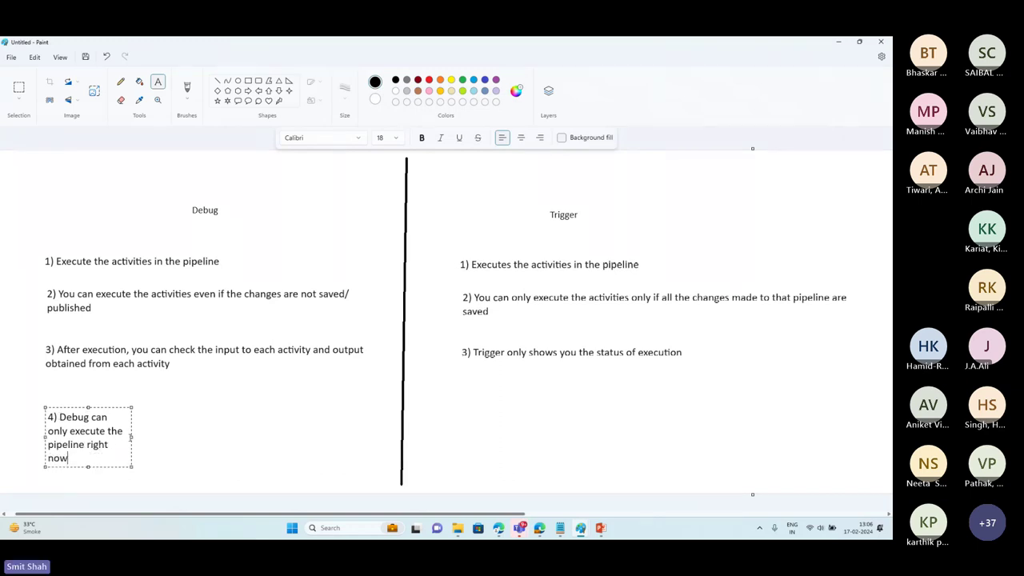
drag(132, 437, 371, 422)
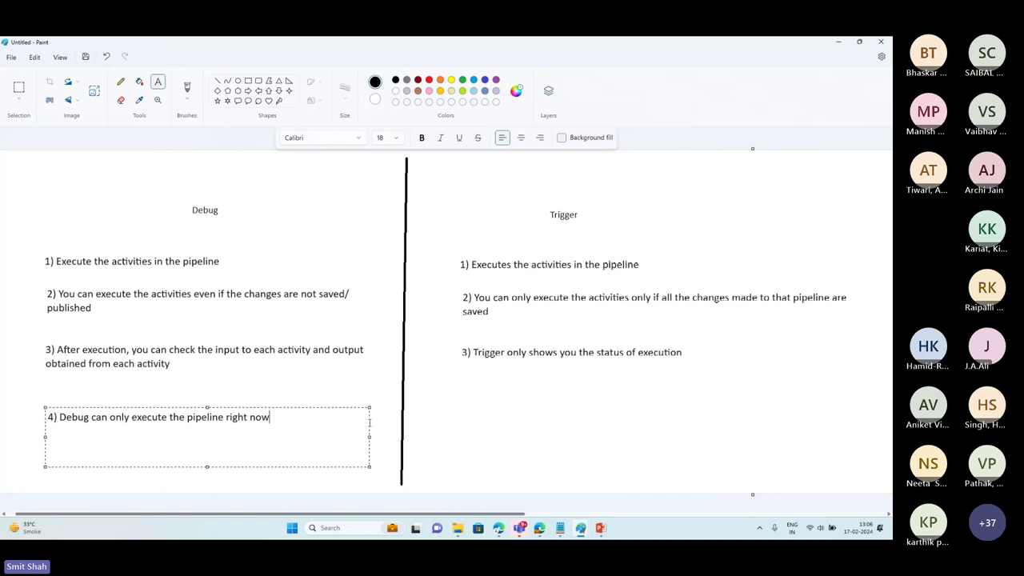
click(456, 412)
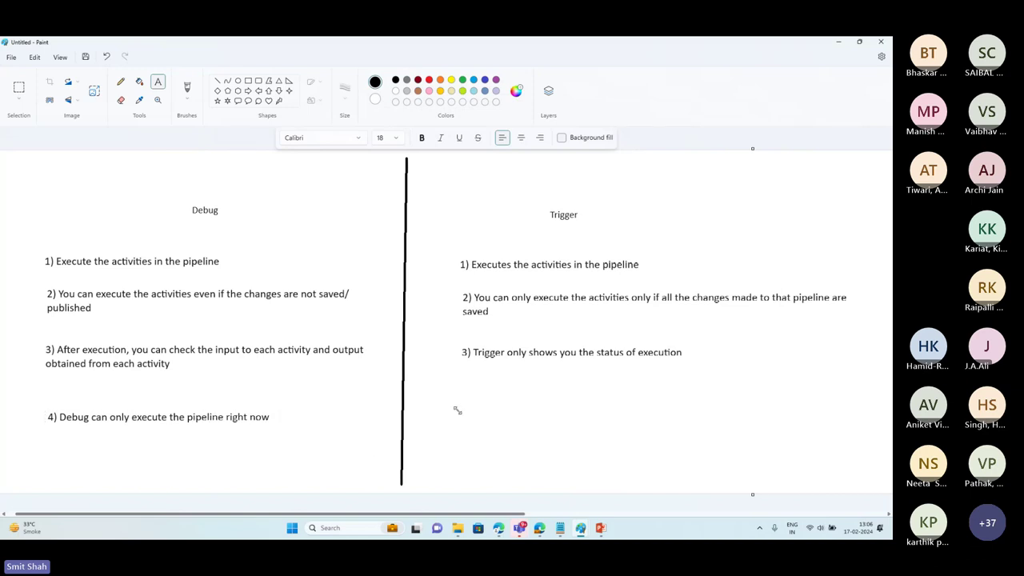
Write Trigger point '4) With trigger you have options to execute the pipeline right now or' on one line.
click(456, 411)
text(4) Trig)
key(BackSpace)
key(BackSpace)
key(BackSpace)
key(BackSpace)
text(With)
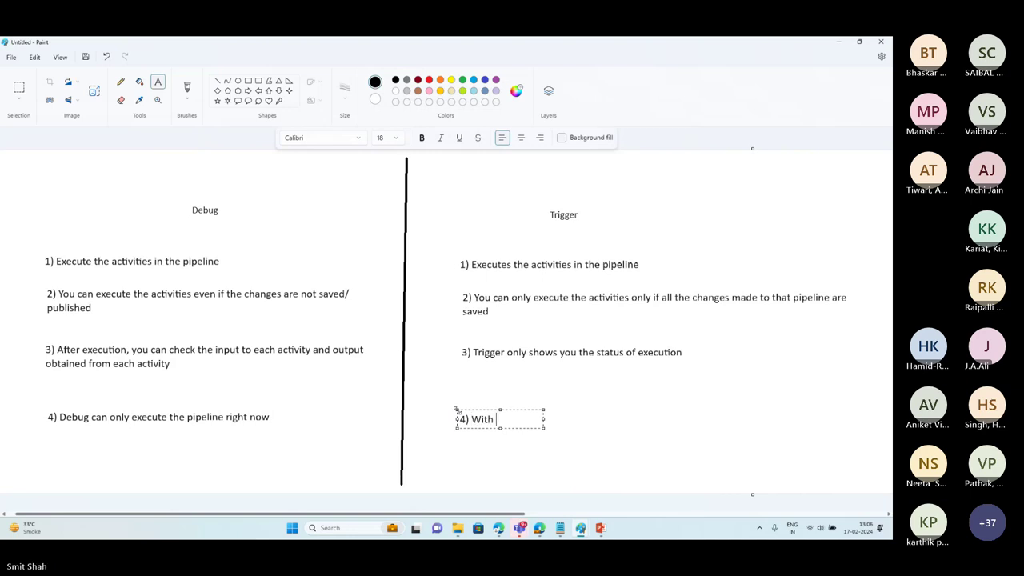
text( trigger you h)
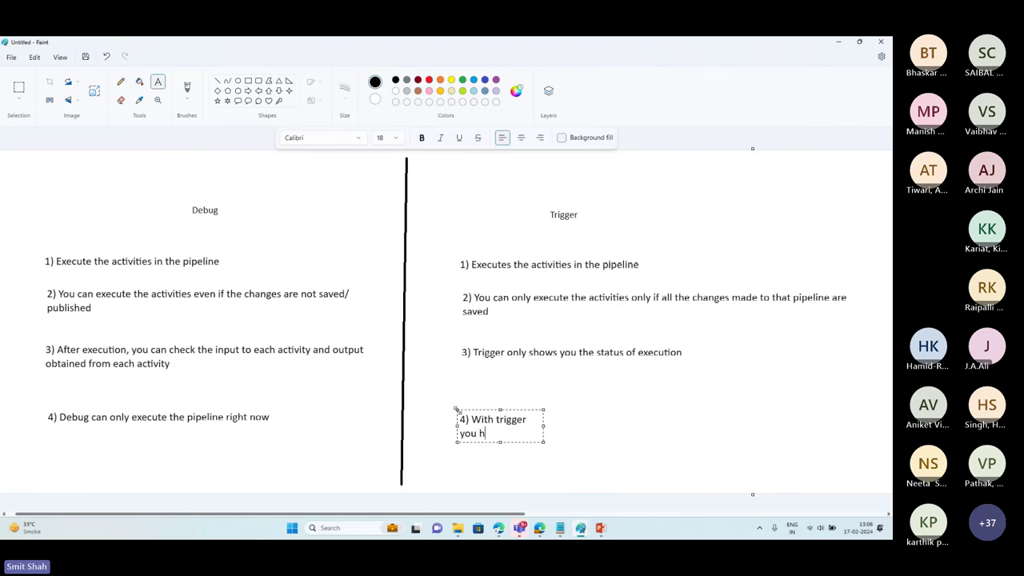
text(ave options)
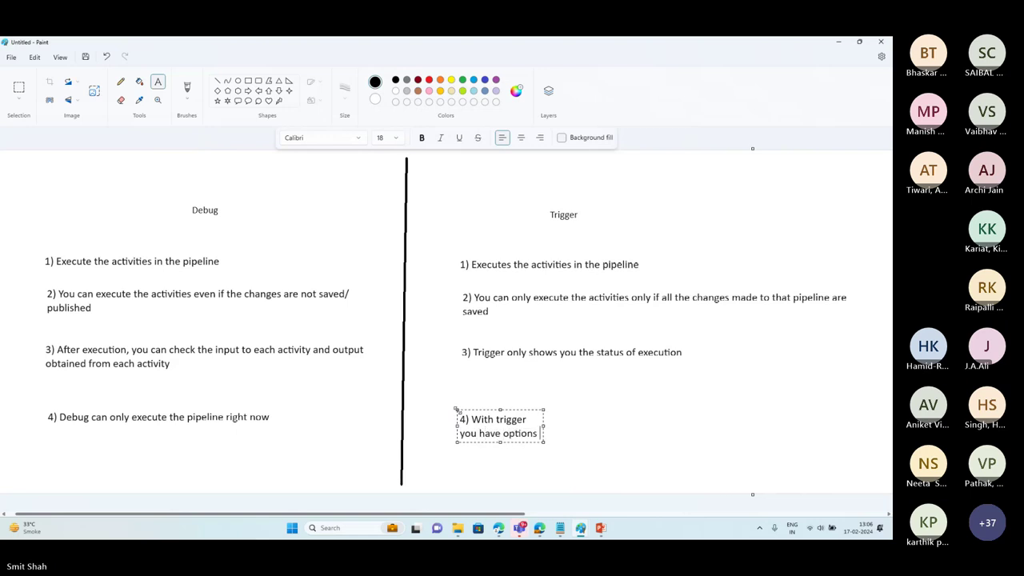
text( to execute the piel)
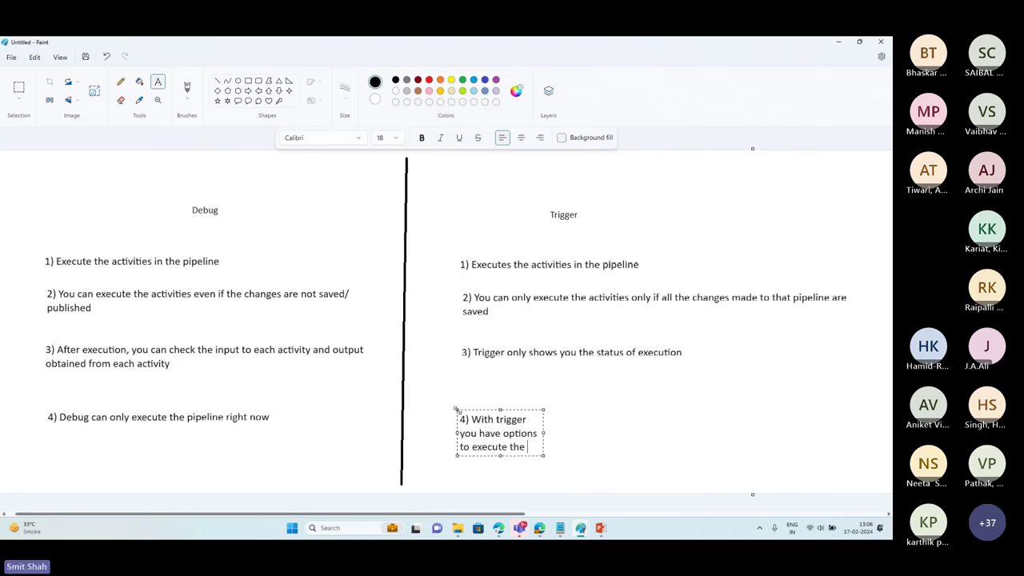
key(BackSpace)
key(BackSpace)
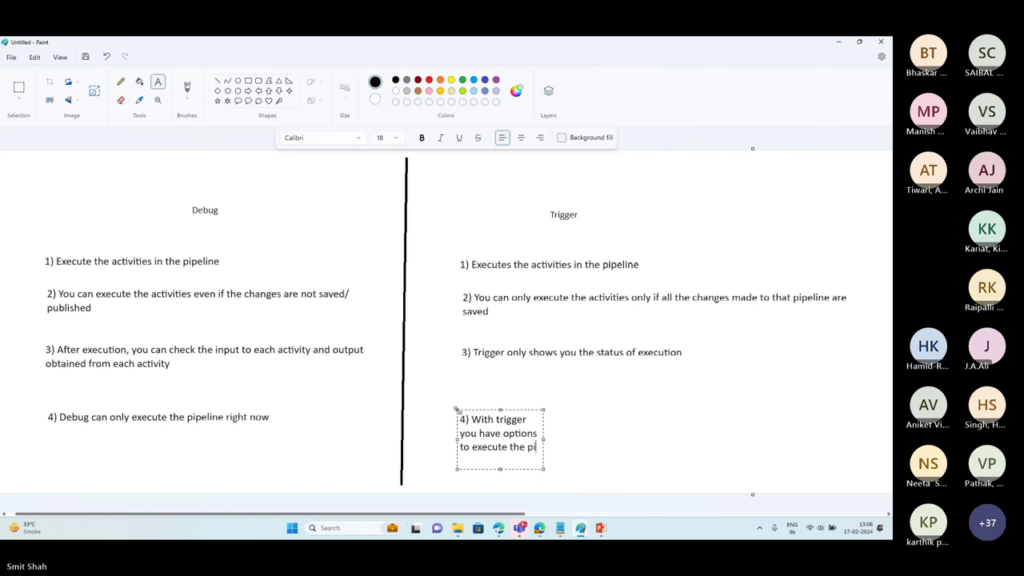
text(pel)
text(ine right )
text(now ior)
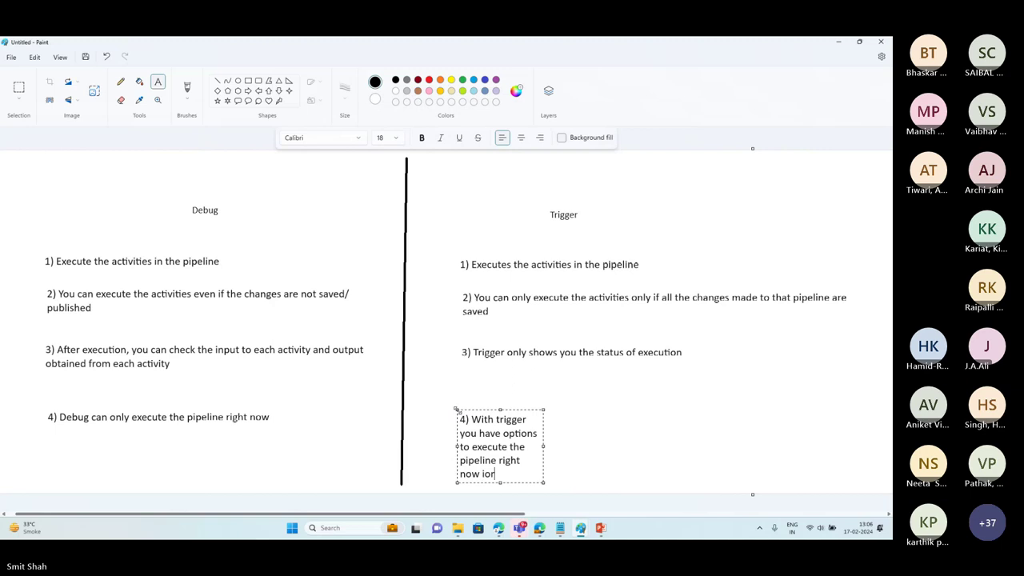
key(BackSpace)
key(BackSpace)
key(BackSpace)
text(or)
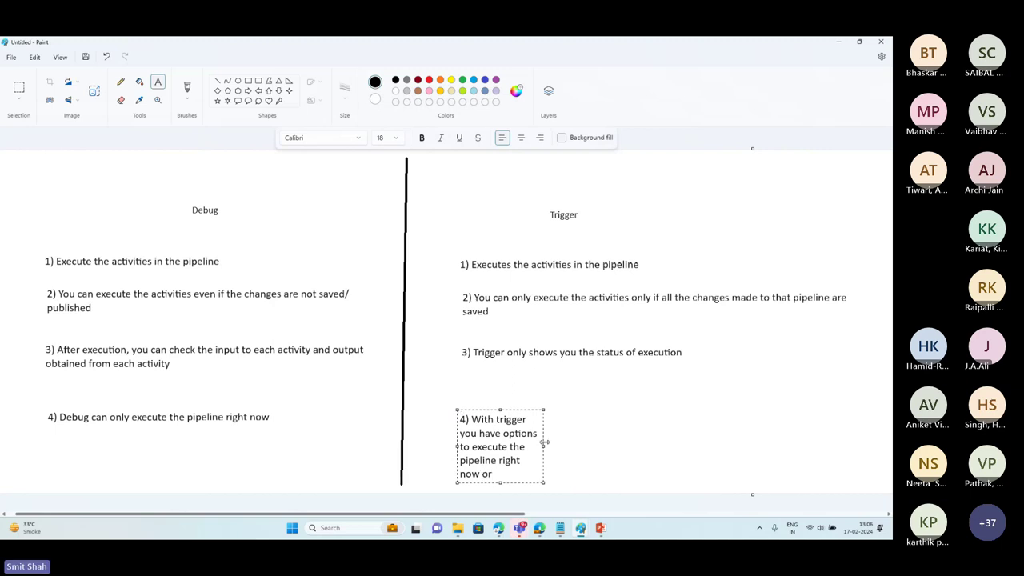
drag(545, 442, 848, 444)
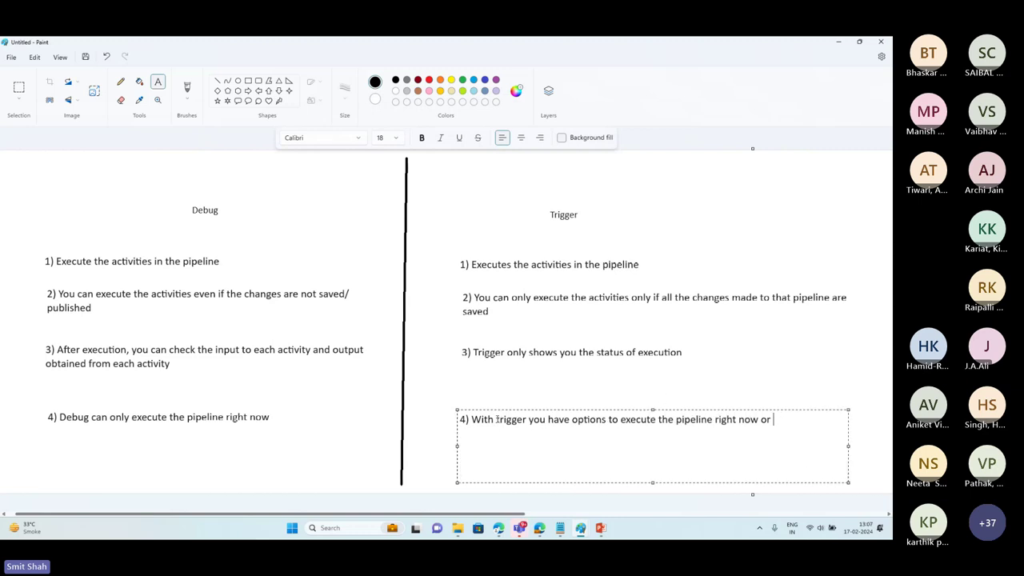
Complete point 4 by appending 'schedule it after some time'.
drag(496, 419, 528, 423)
click(795, 419)
text(sched)
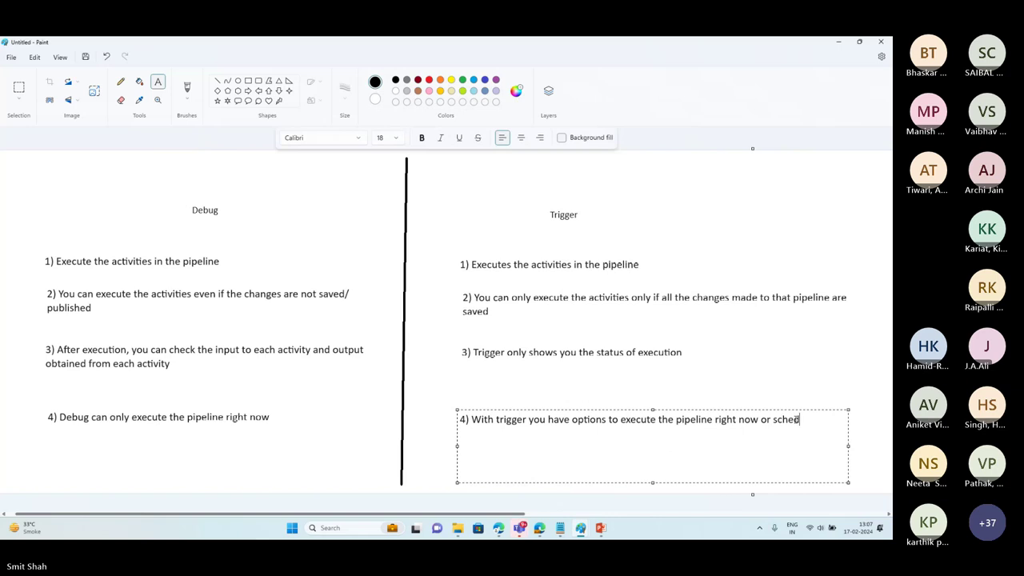
text(ule it after some time)
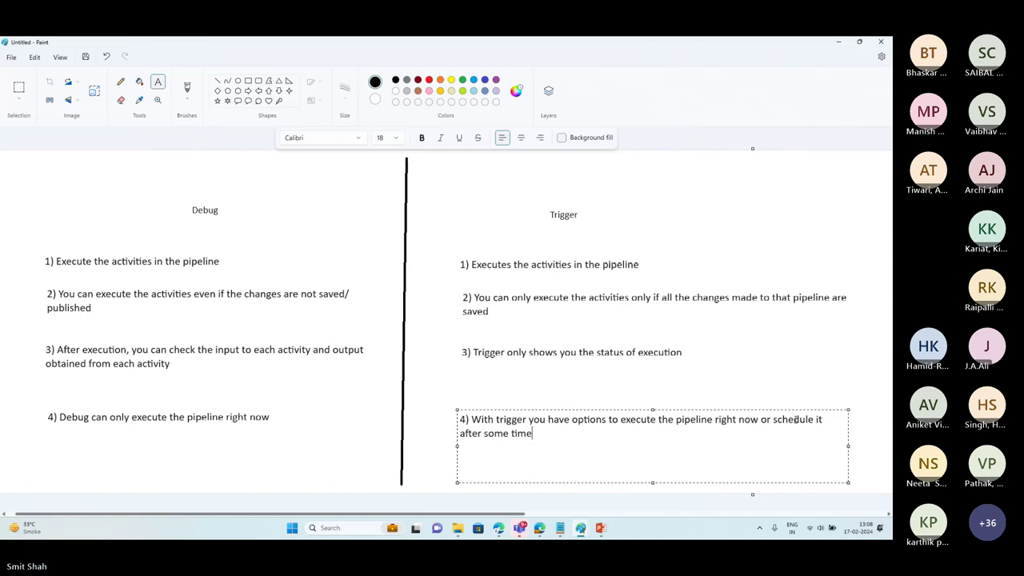
Return to Data Factory and open pipeline1's Add trigger New/Edit pane.
click(837, 42)
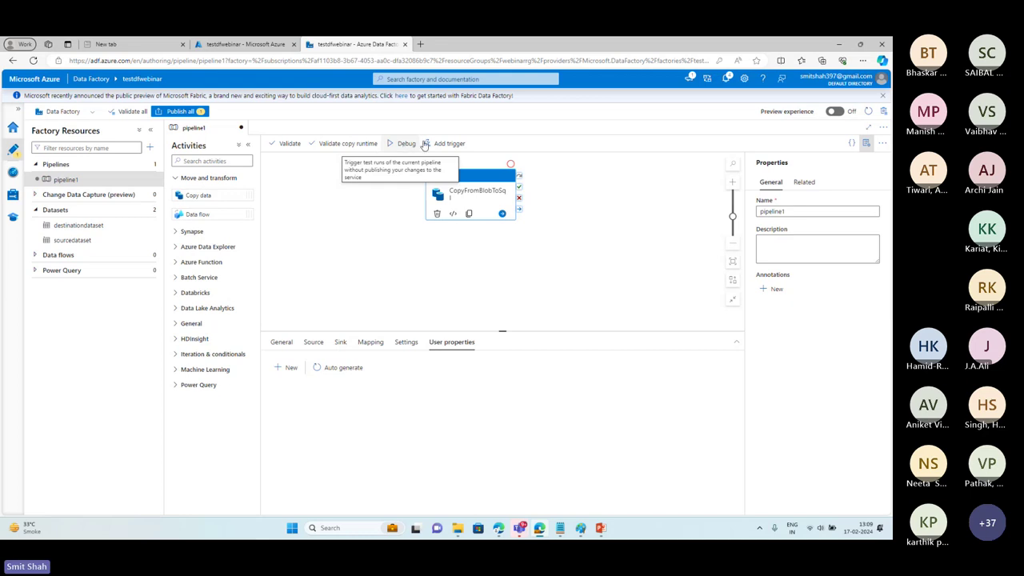
click(448, 144)
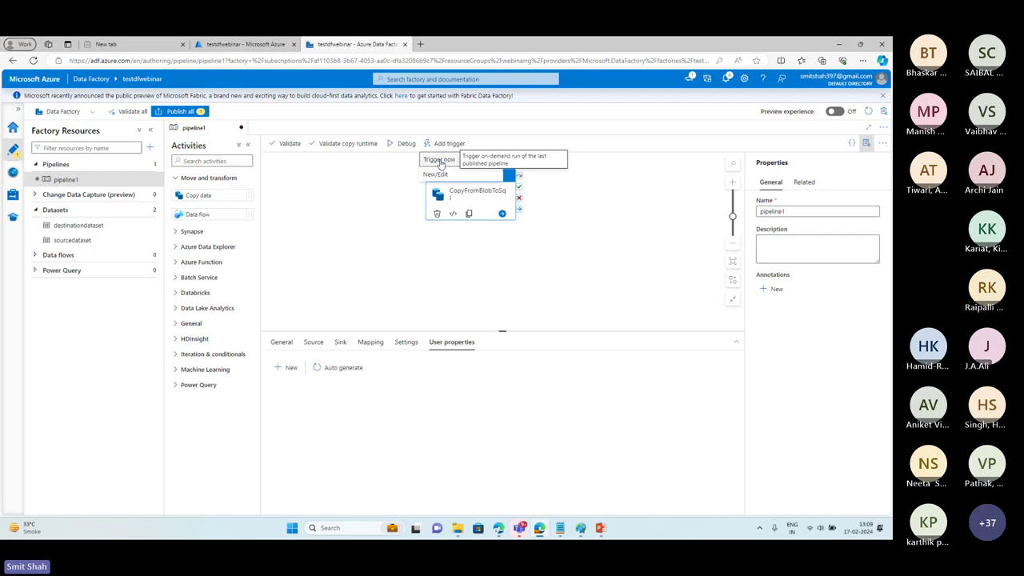
click(425, 176)
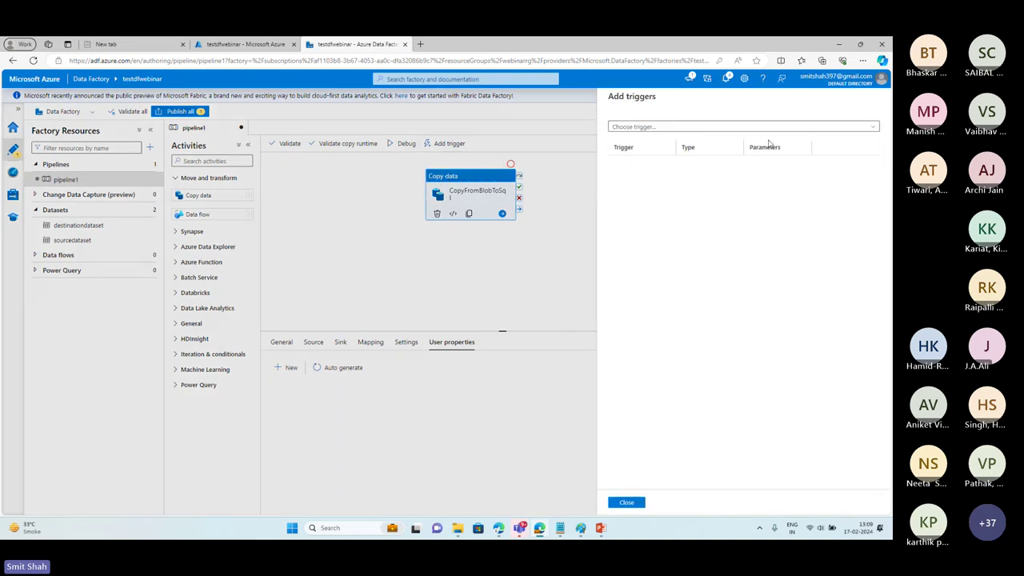
Draft a new 15-minute trigger, then cancel, discard it, and close the pane.
click(792, 128)
click(668, 159)
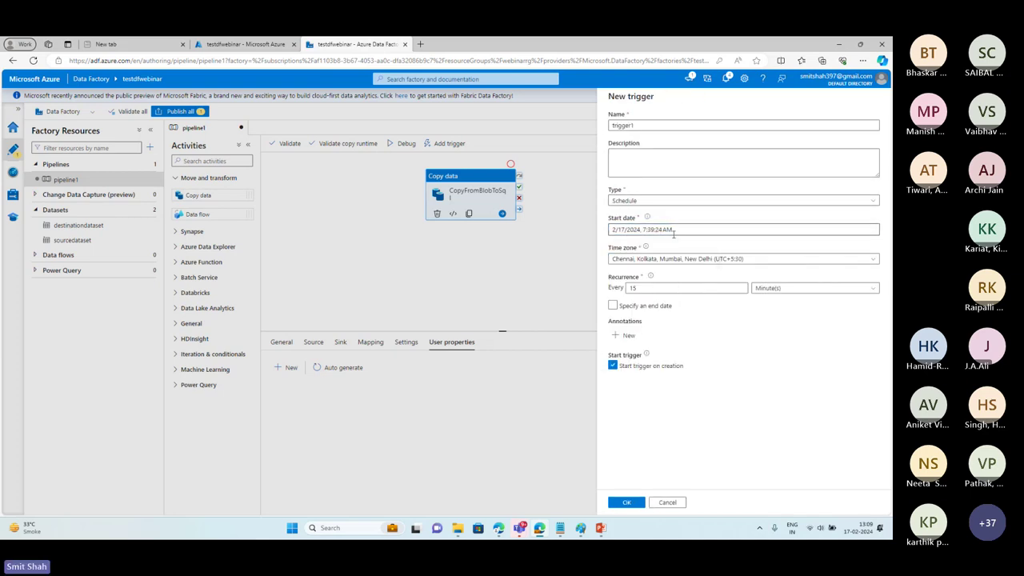
double_click(642, 286)
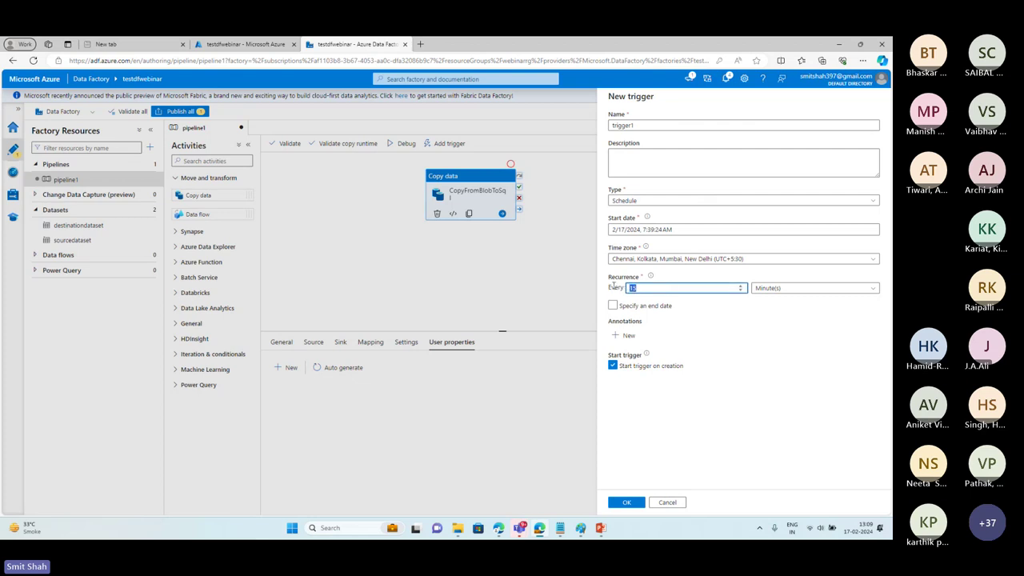
click(667, 503)
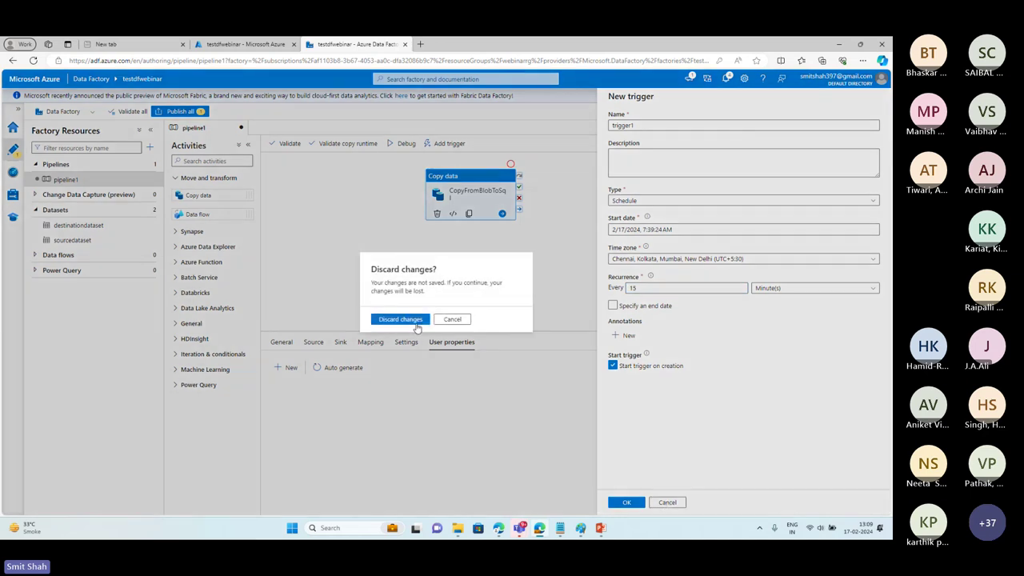
click(416, 320)
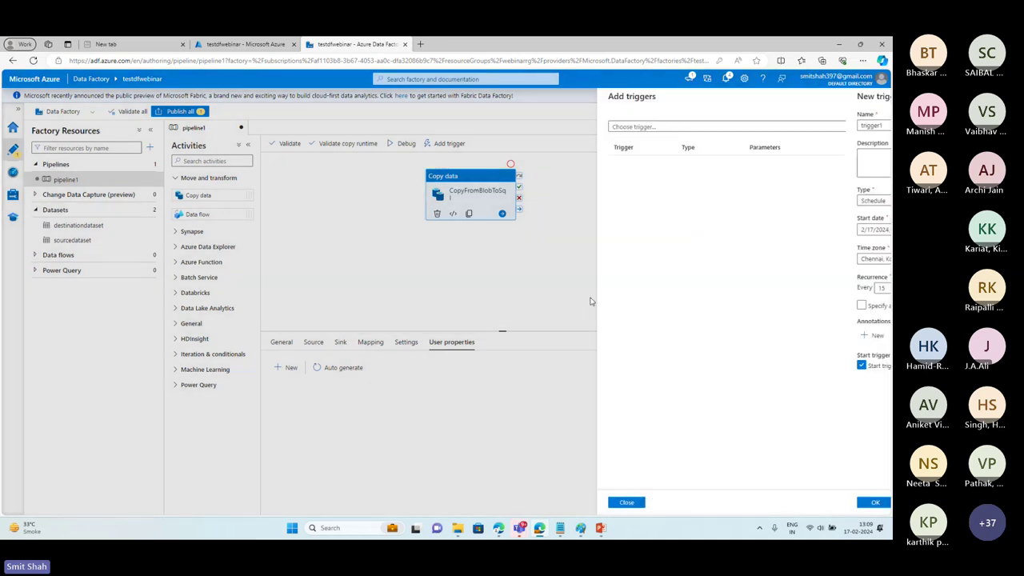
click(625, 504)
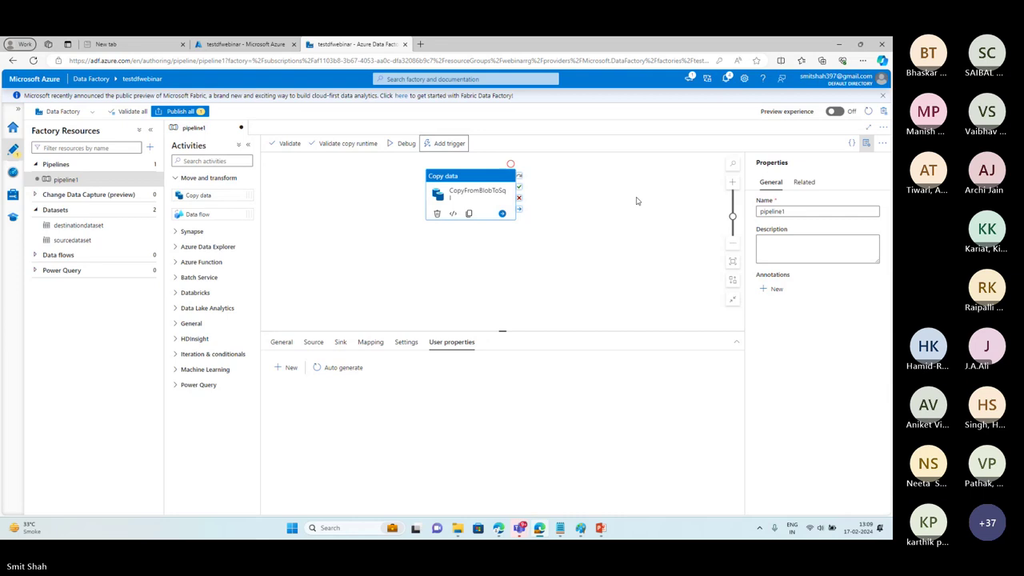
click(449, 143)
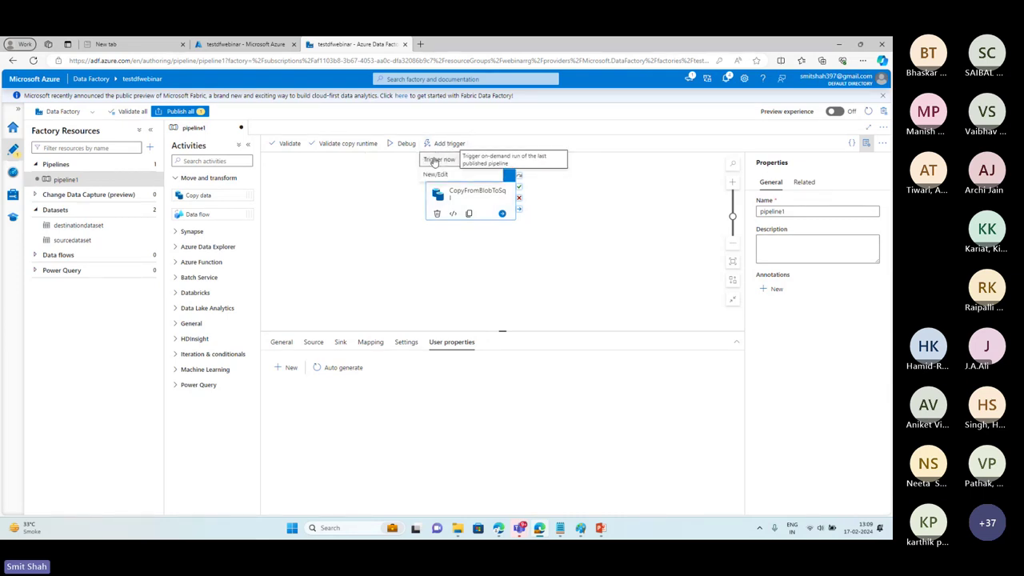
click(437, 159)
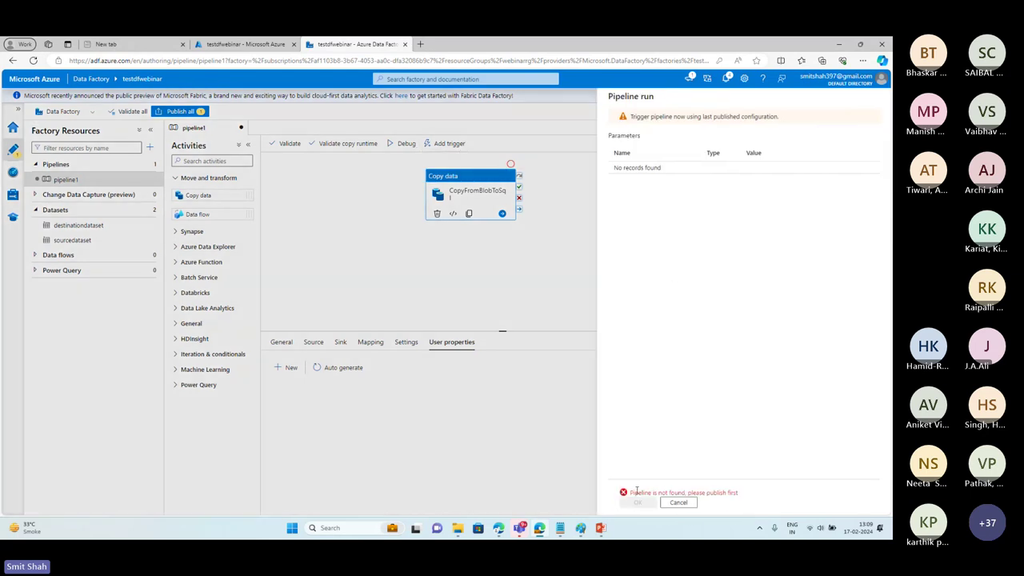
drag(630, 492, 739, 493)
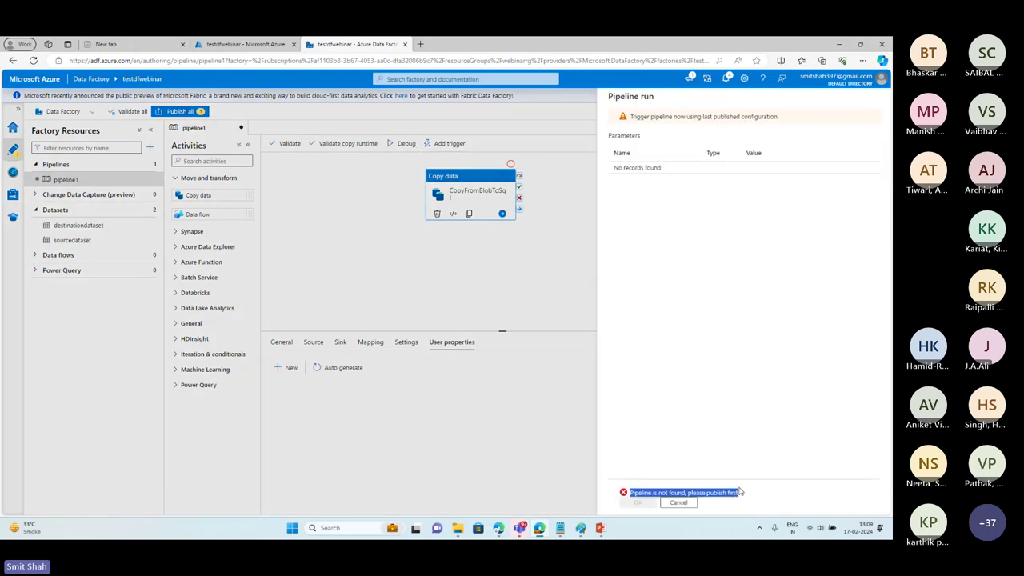
click(678, 503)
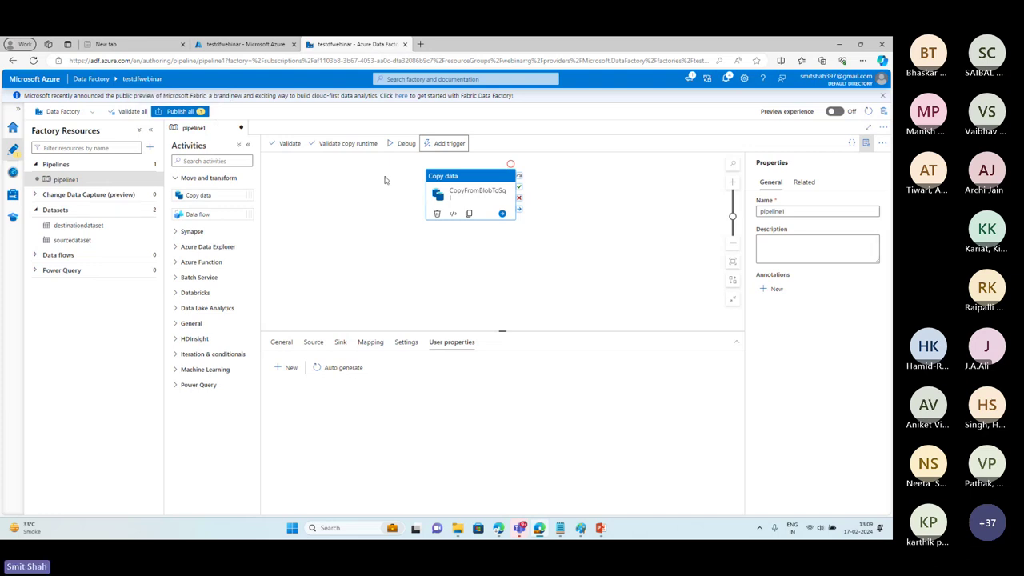
Debug pipeline1 and read the failure: sink has no column named title.
click(400, 147)
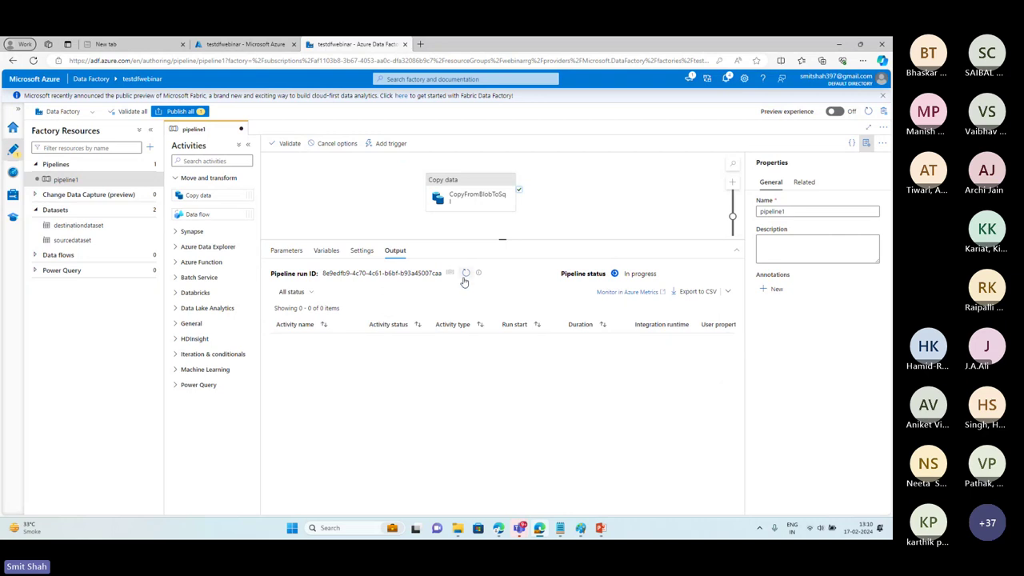
click(465, 273)
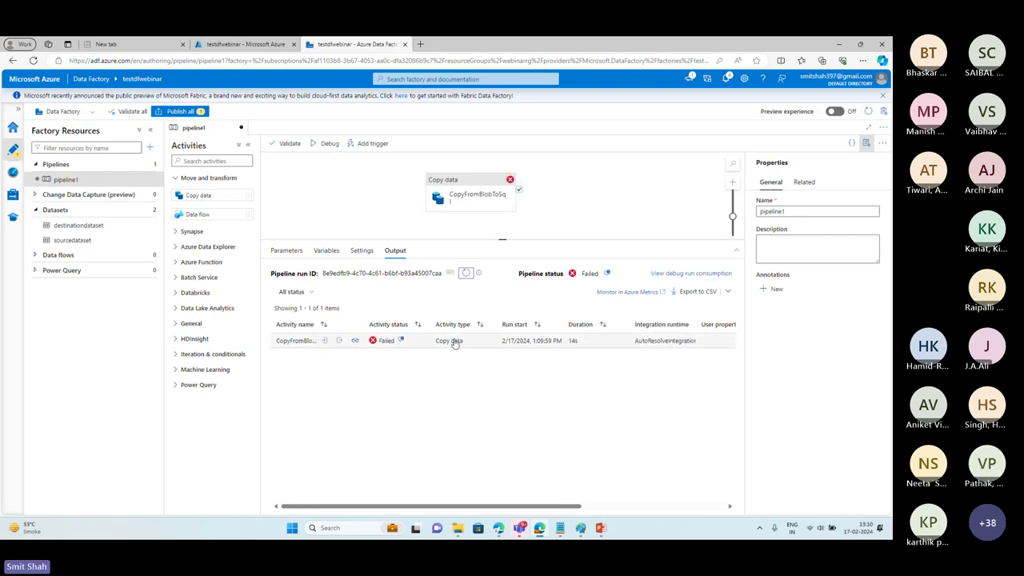
click(405, 341)
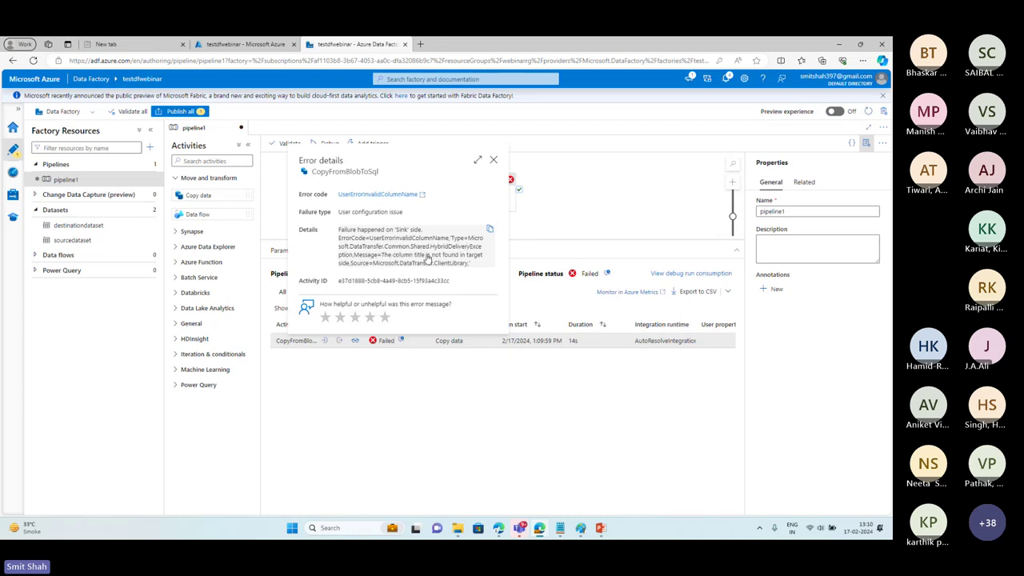
click(493, 160)
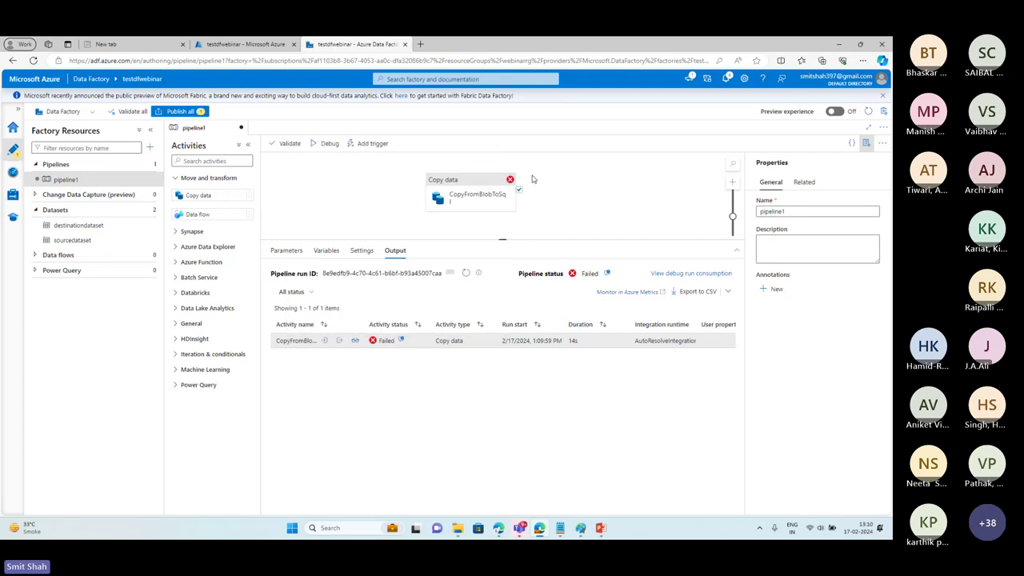
click(493, 240)
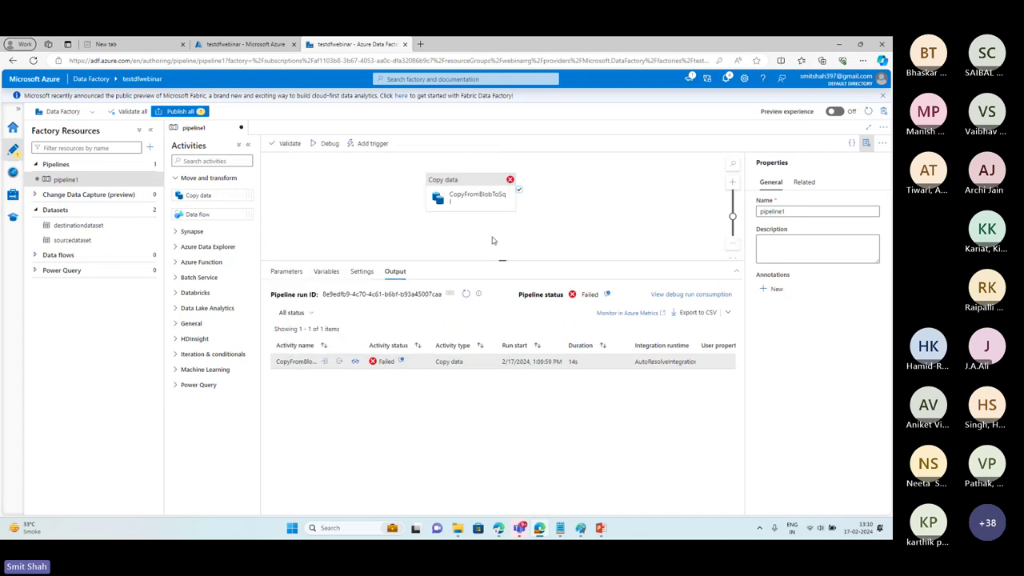
click(476, 196)
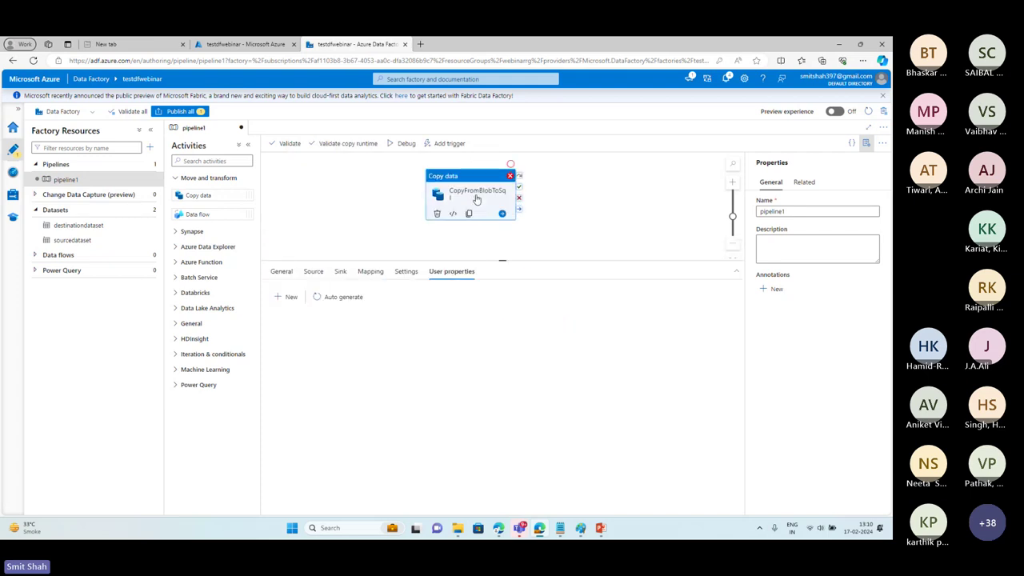
Import schemas on the Mapping tab and map title to TitleOfMovie.
click(371, 271)
click(302, 314)
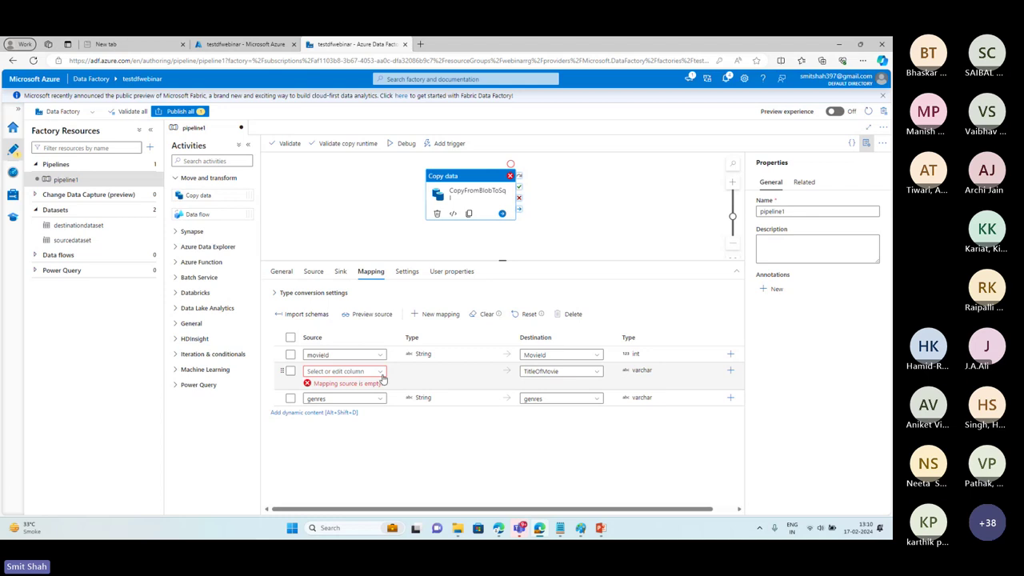
click(380, 374)
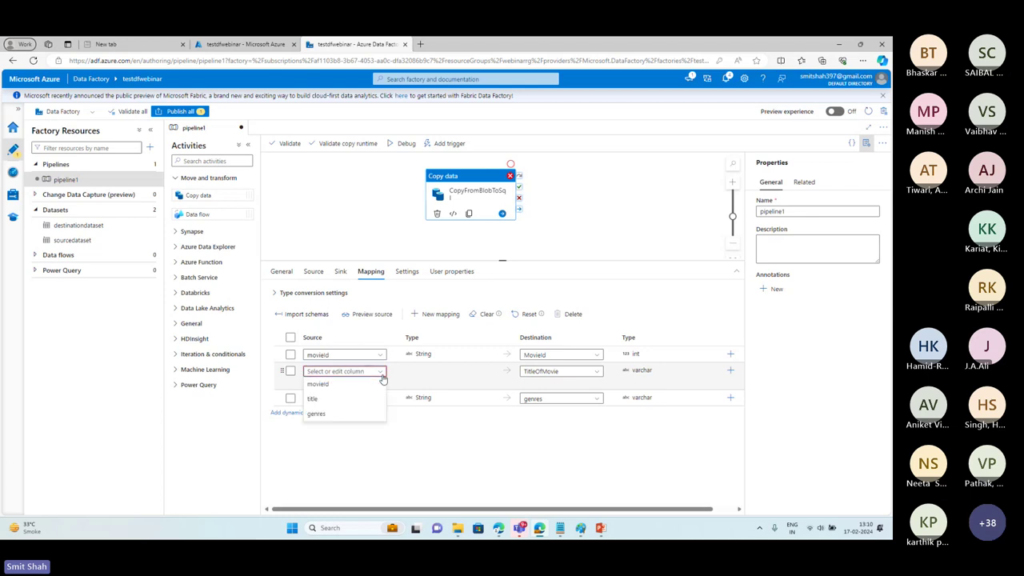
click(332, 402)
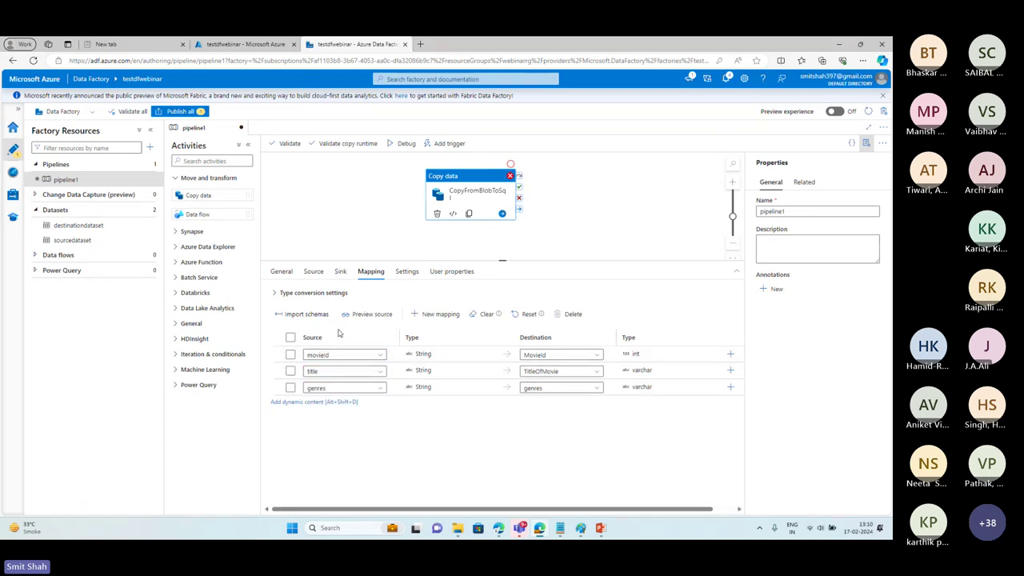
Sketch arrows for movieId, title and genres to their sink columns, then debug.
mouse_move(334, 349)
mouse_down()
mouse_move(342, 337)
mouse_move(539, 312)
mouse_move(550, 339)
mouse_move(568, 327)
mouse_up()
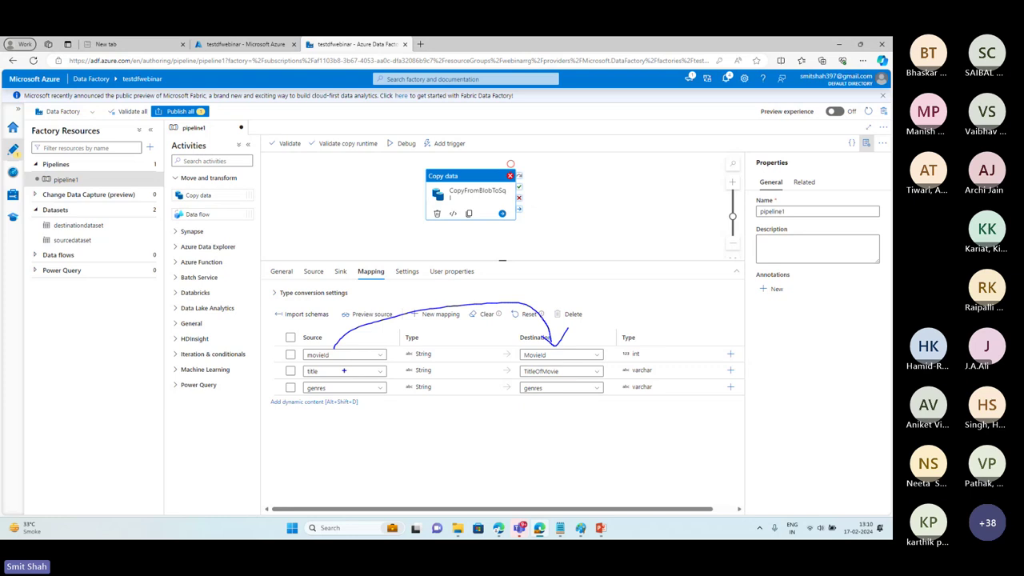
mouse_move(344, 370)
mouse_down()
mouse_move(446, 351)
mouse_move(496, 352)
mouse_move(530, 361)
mouse_move(524, 370)
mouse_up()
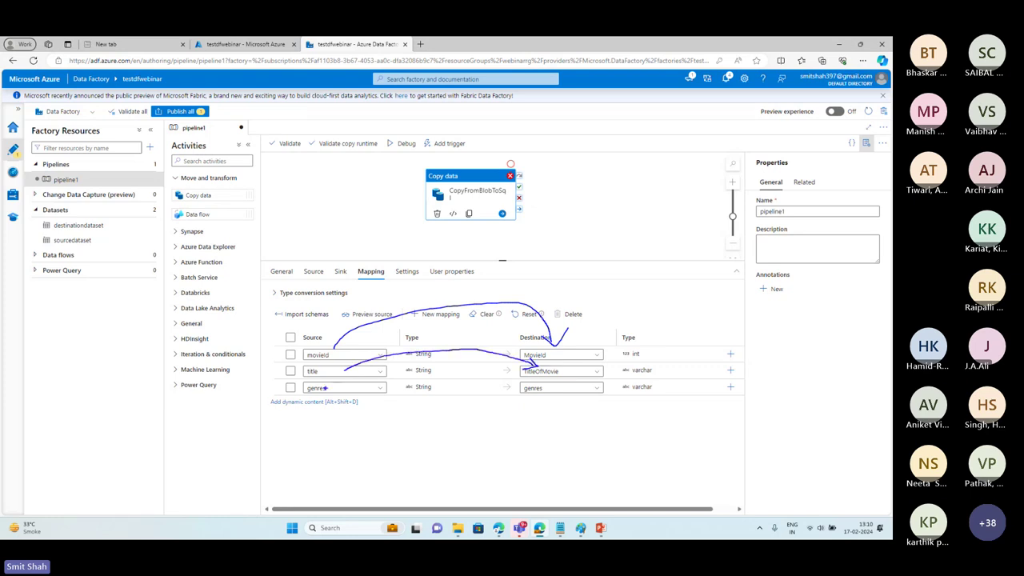
mouse_move(330, 391)
mouse_down()
mouse_move(432, 417)
mouse_move(529, 391)
mouse_up()
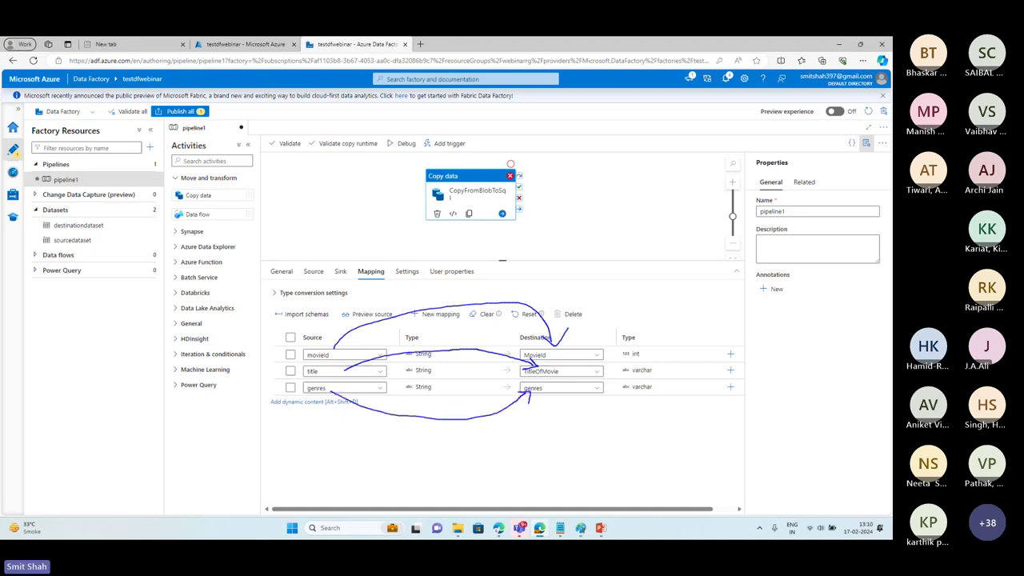
key(Escape)
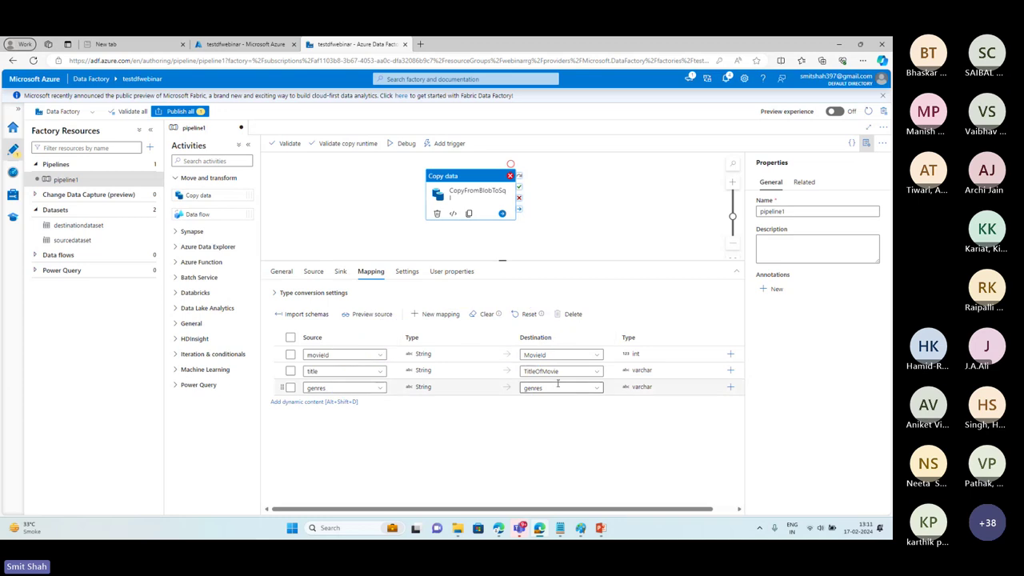
click(396, 145)
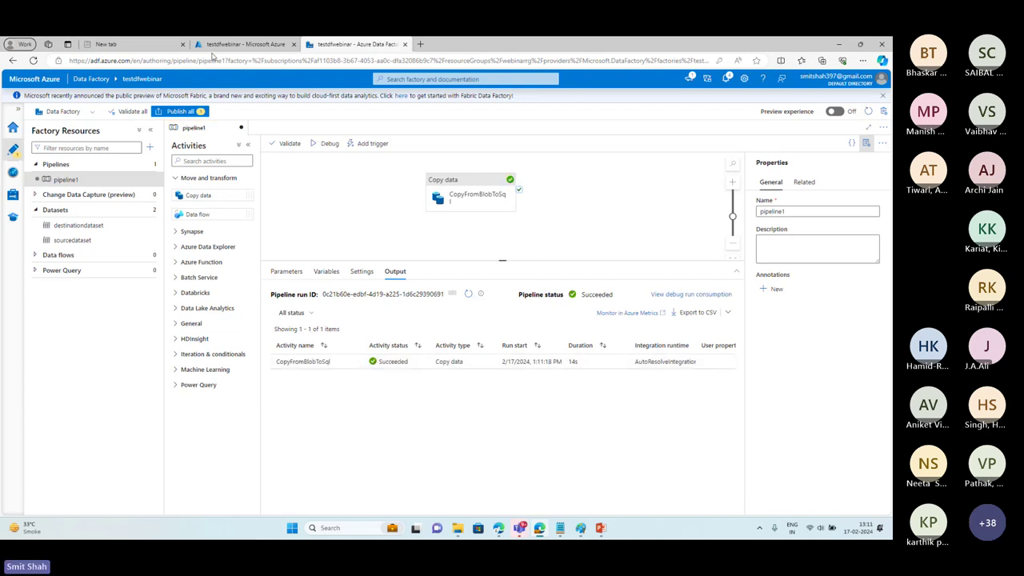
Open testdb's Query editor in webinarrg and sign in with the SQL password.
click(232, 45)
click(20, 96)
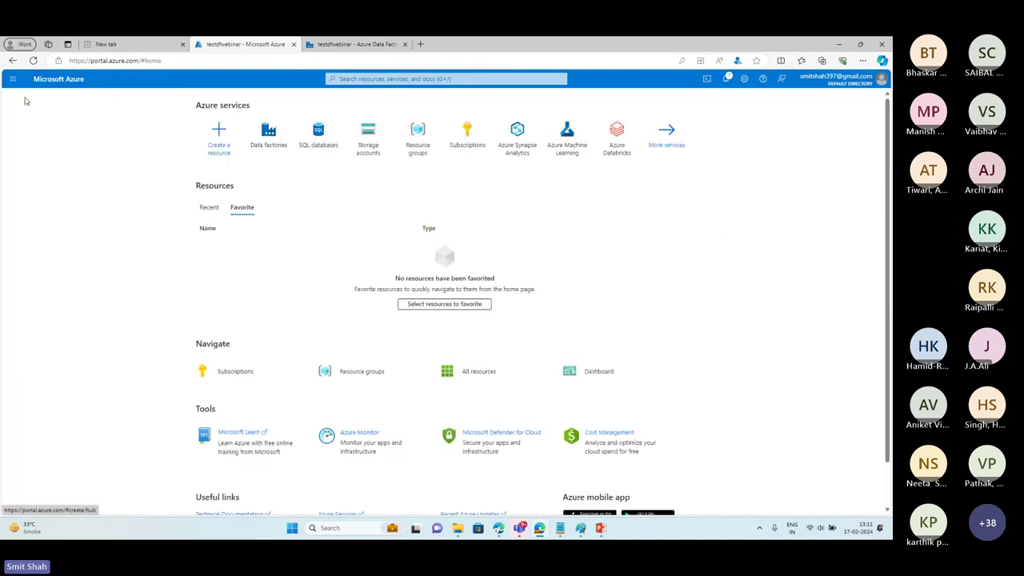
click(418, 134)
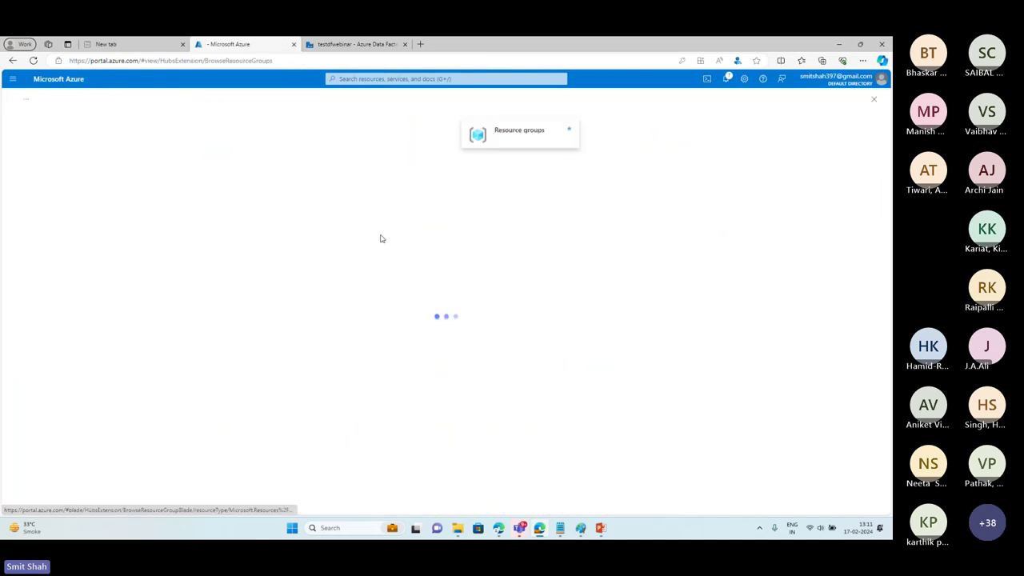
click(48, 229)
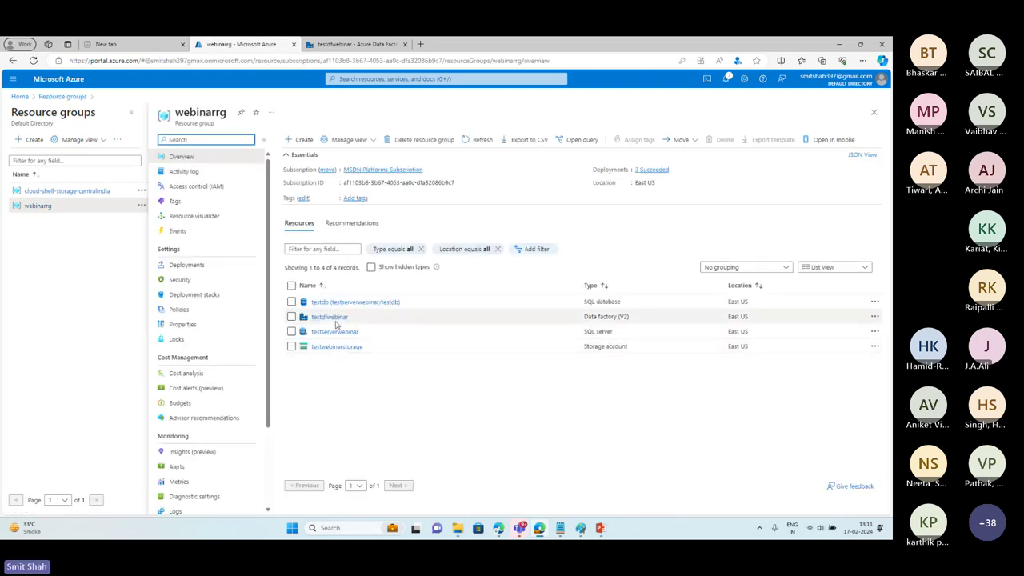
click(354, 304)
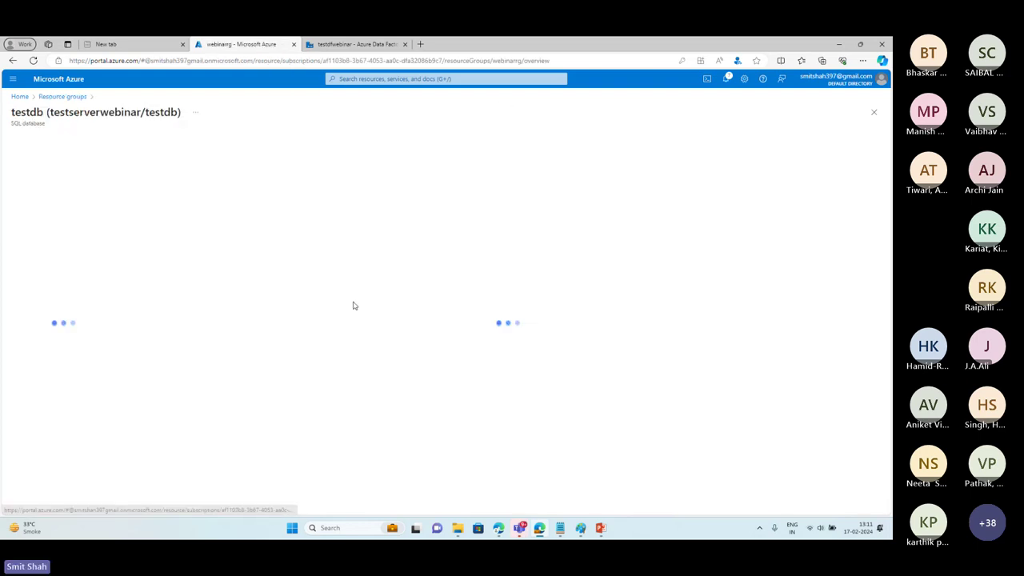
click(52, 216)
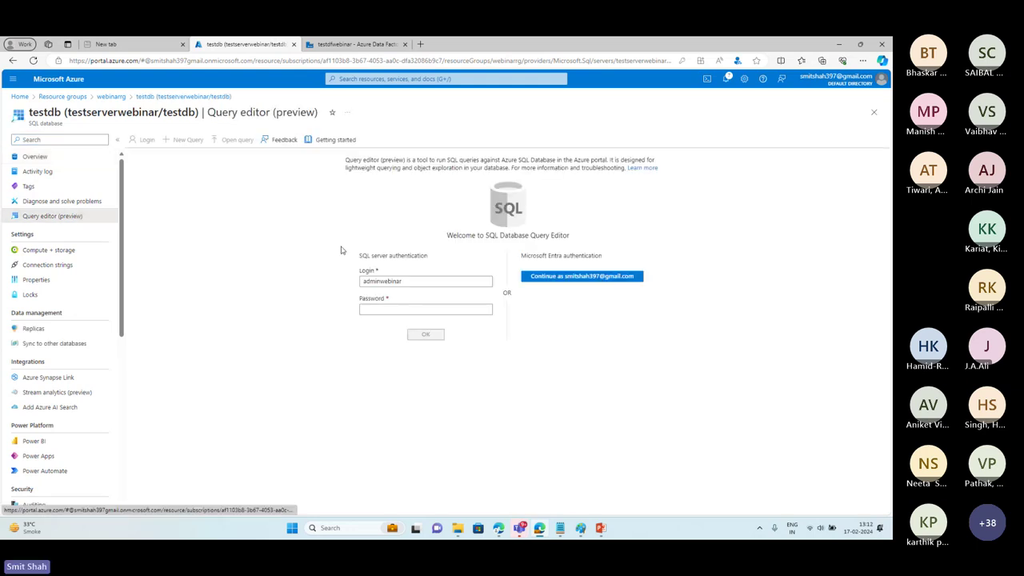
click(395, 308)
text(*****)
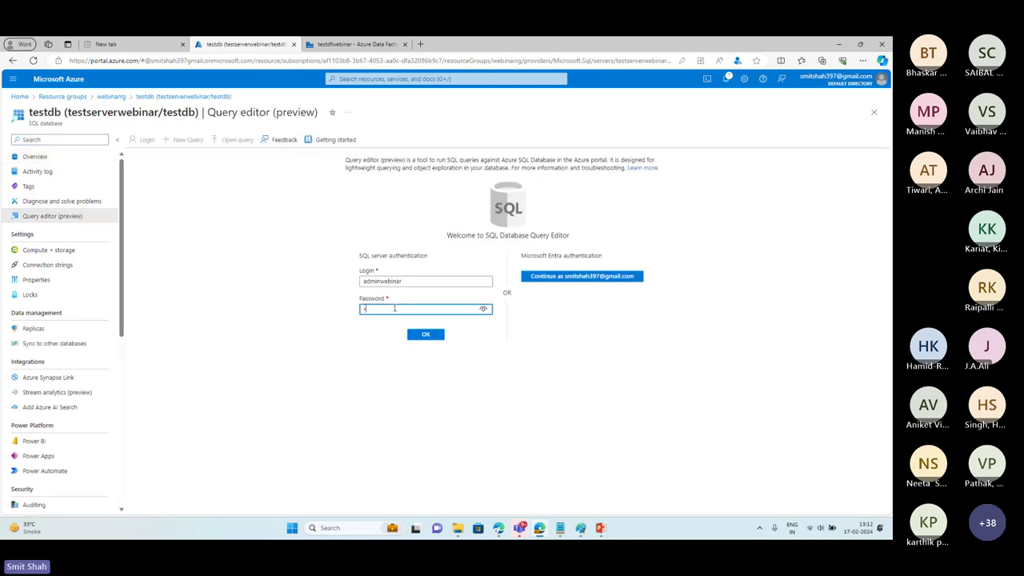
text(****)
click(422, 335)
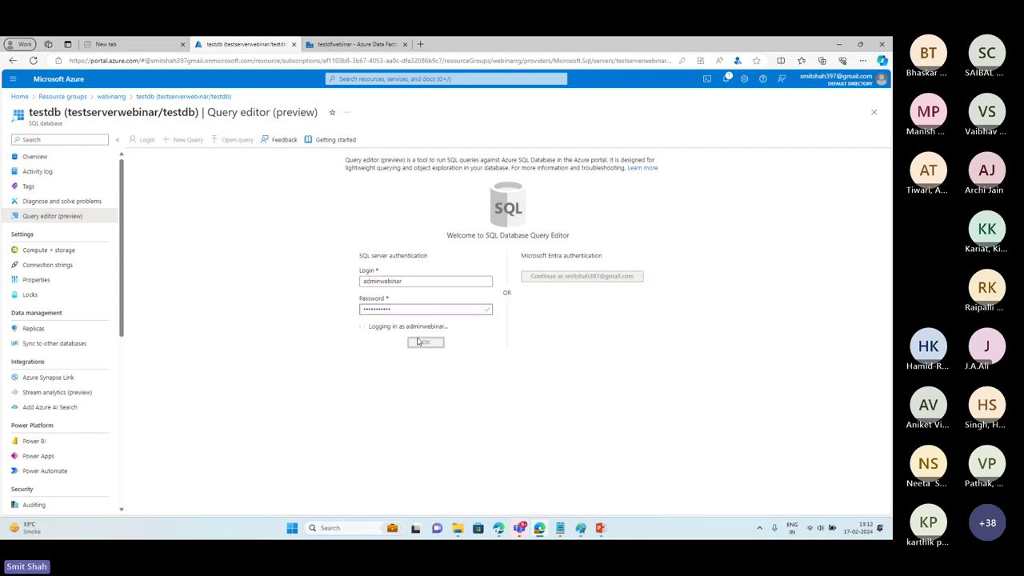
Run SELECT * FROM Movies; and review the returned rows.
click(336, 200)
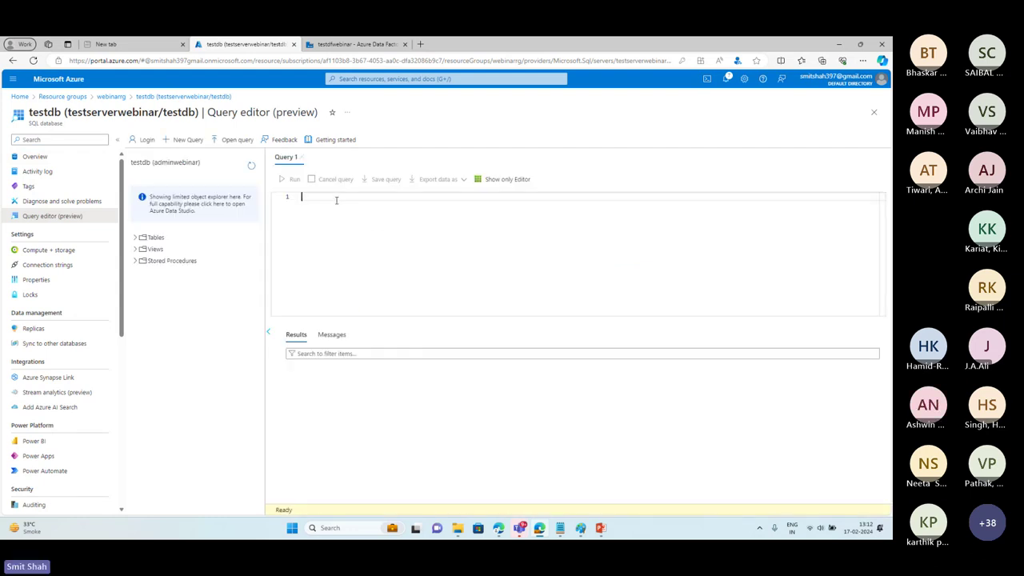
text(SELECT * FROM Mo)
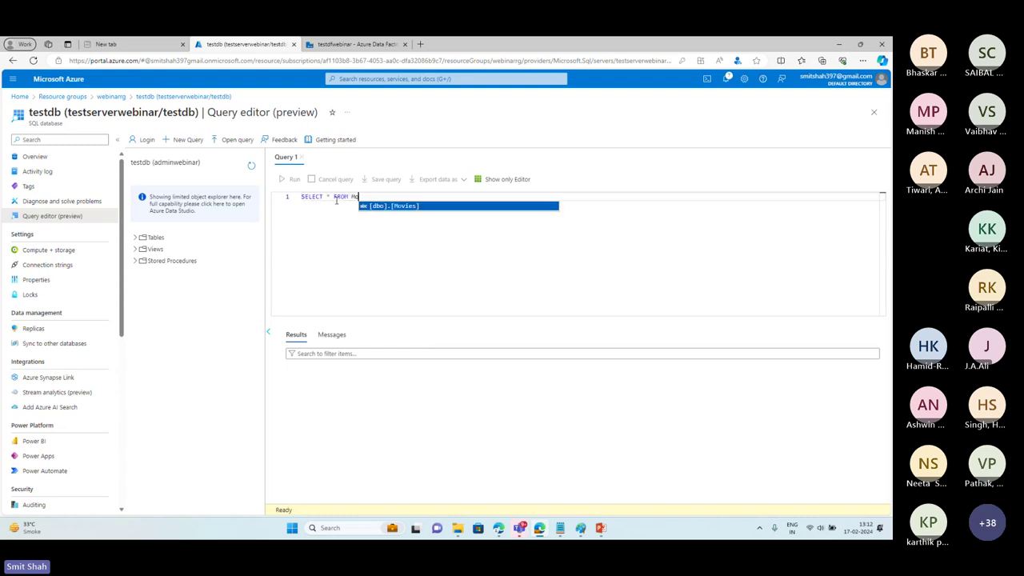
text(vies;)
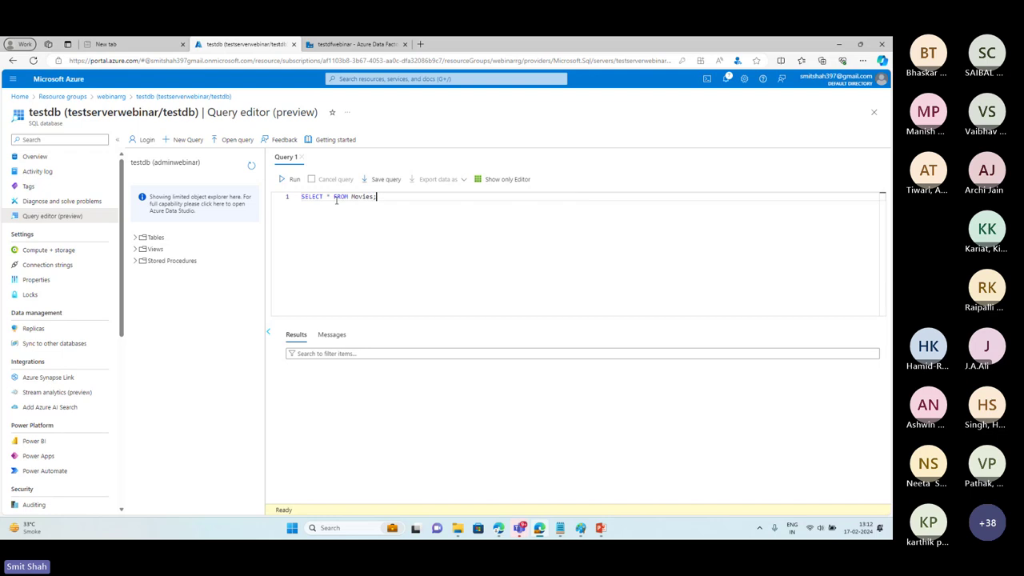
key(ctrl+a)
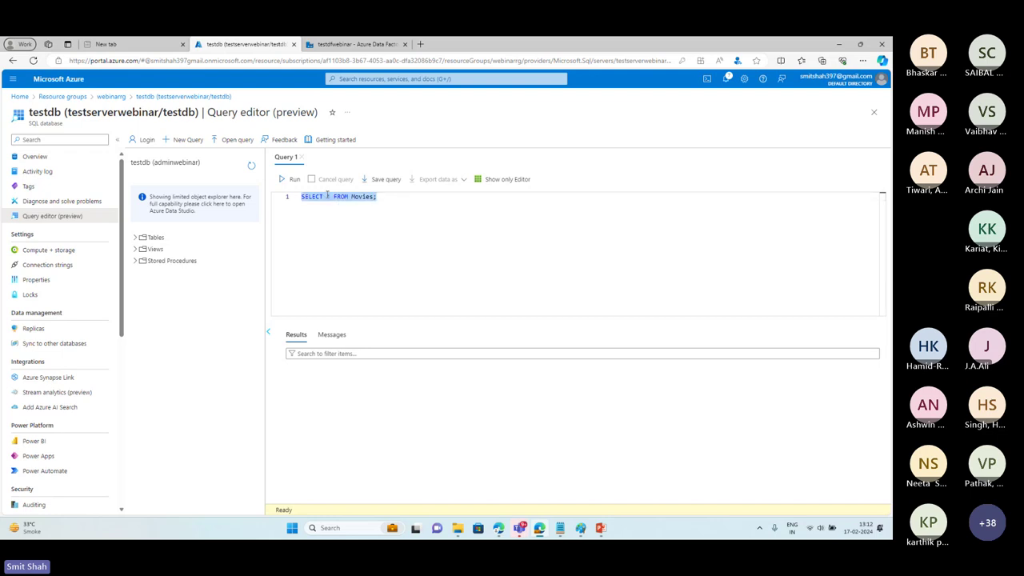
click(291, 180)
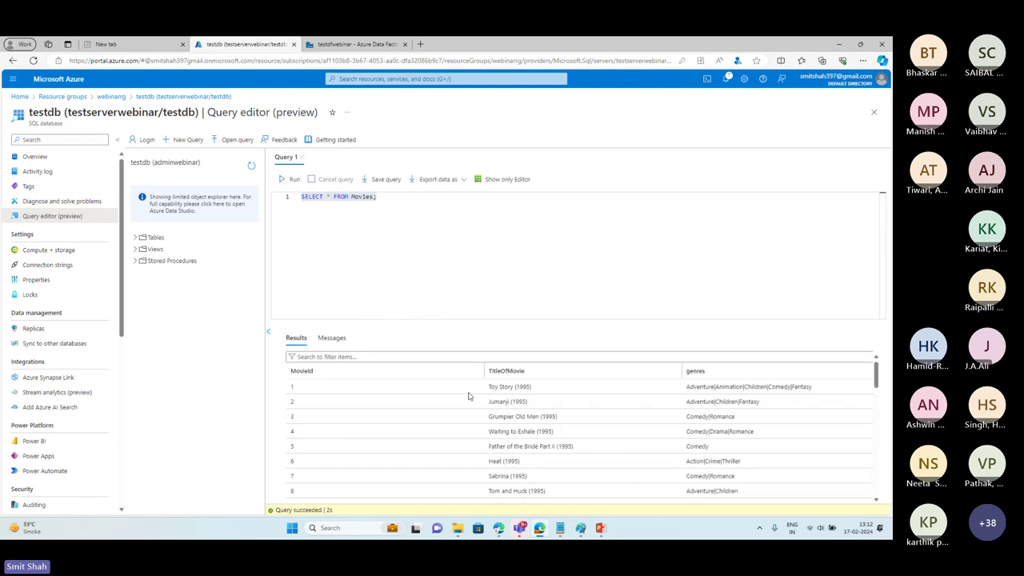
scroll(489, 408, down, 3)
scroll(490, 410, up, 3)
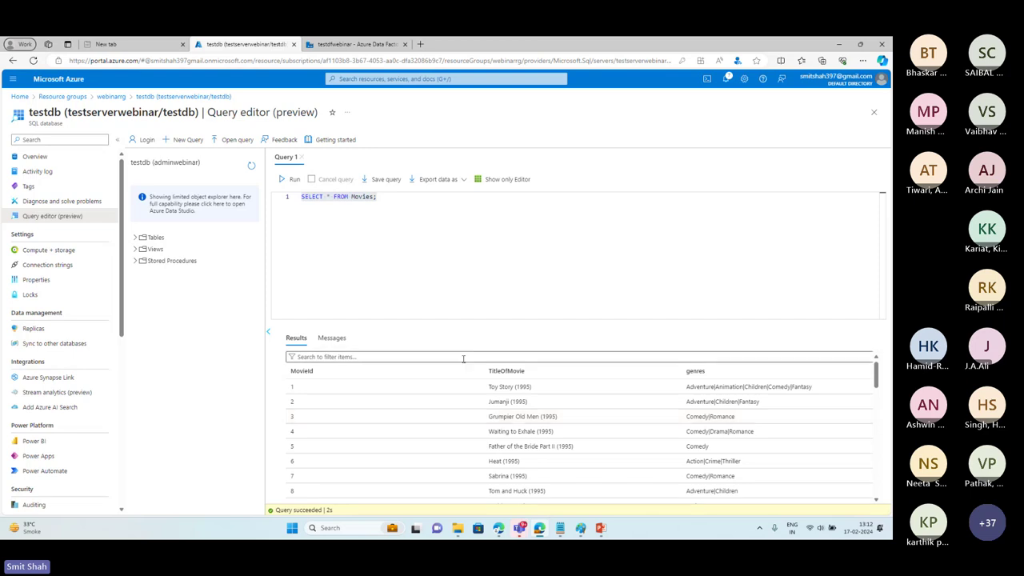
Open a new tab, discard the typed 'pw', and return to the Data Factory tab.
click(419, 45)
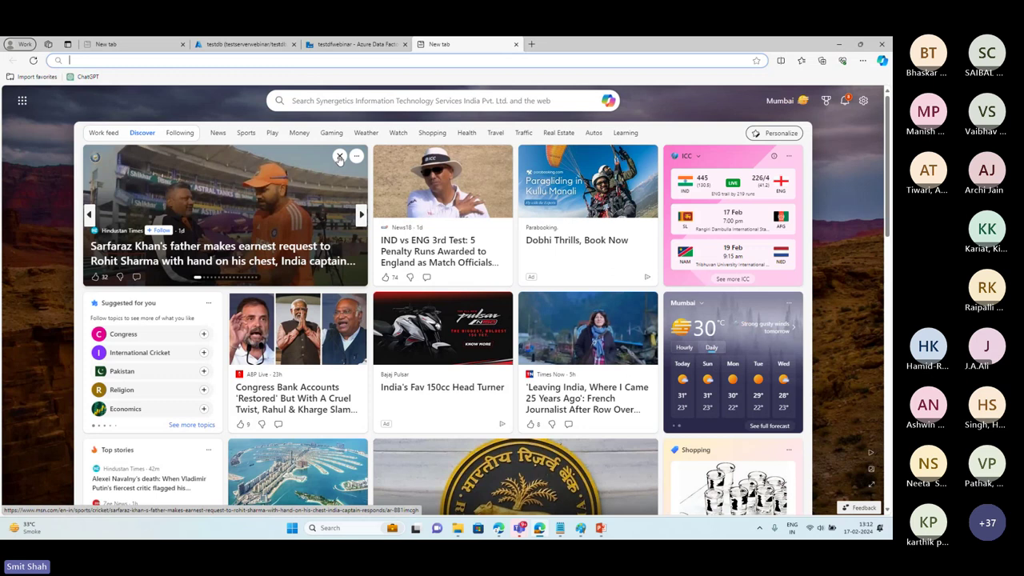
text(pw)
key(Escape)
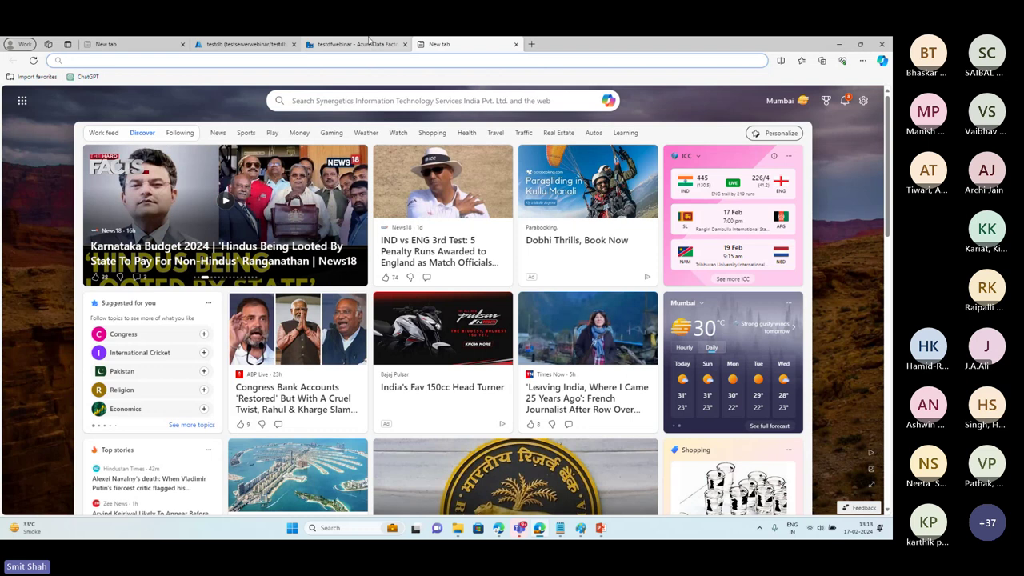
click(692, 155)
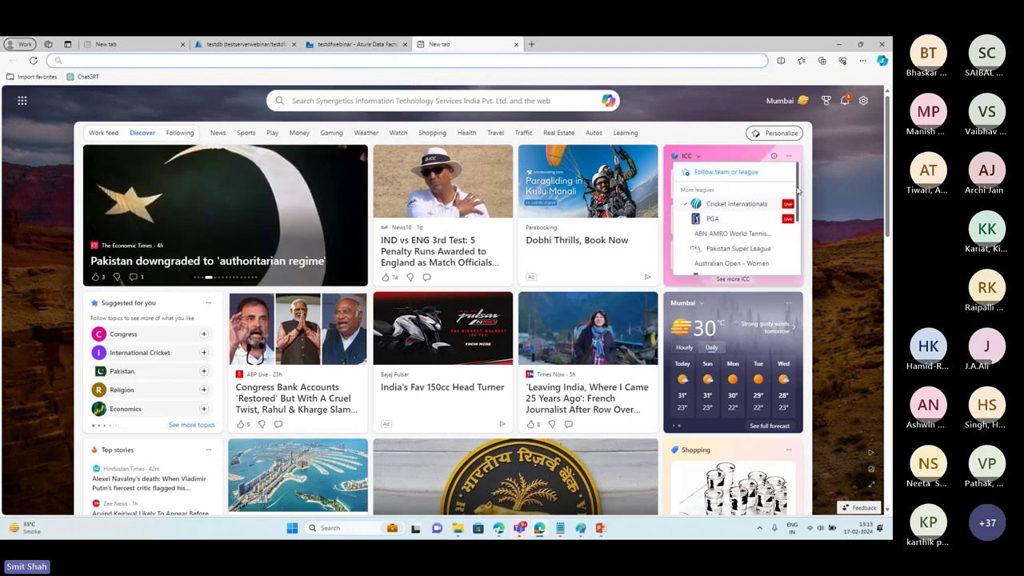
click(356, 47)
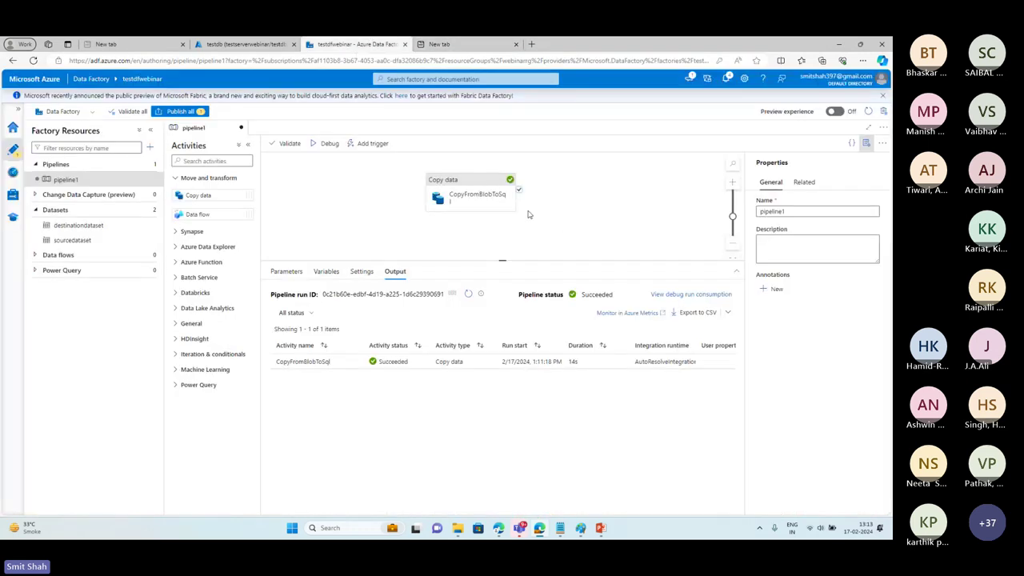
Enlarge the canvas, select Copy data, and review its Source, Sink and Mapping tabs.
mouse_move(472, 205)
drag(502, 261, 502, 318)
click(466, 202)
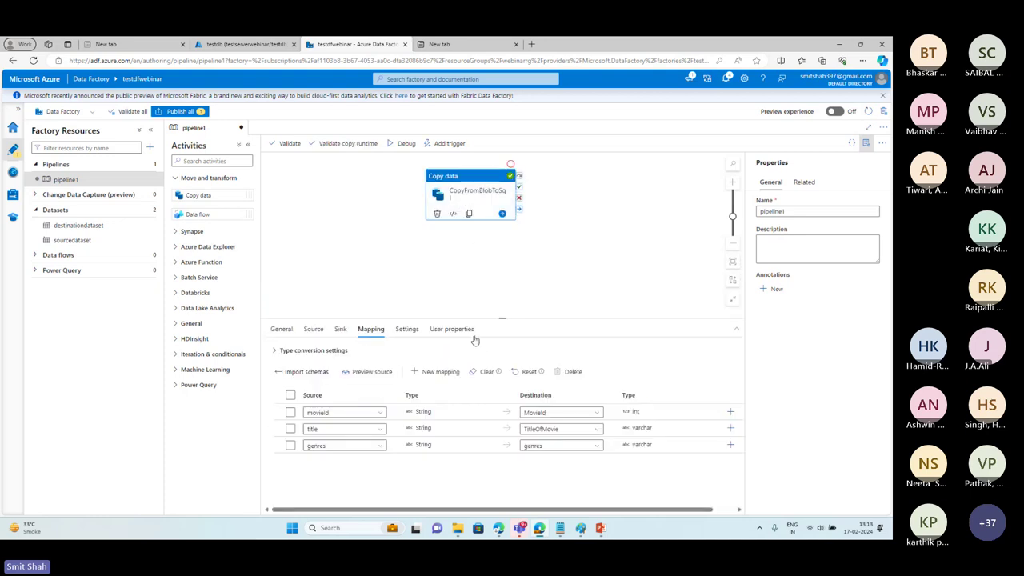
click(309, 332)
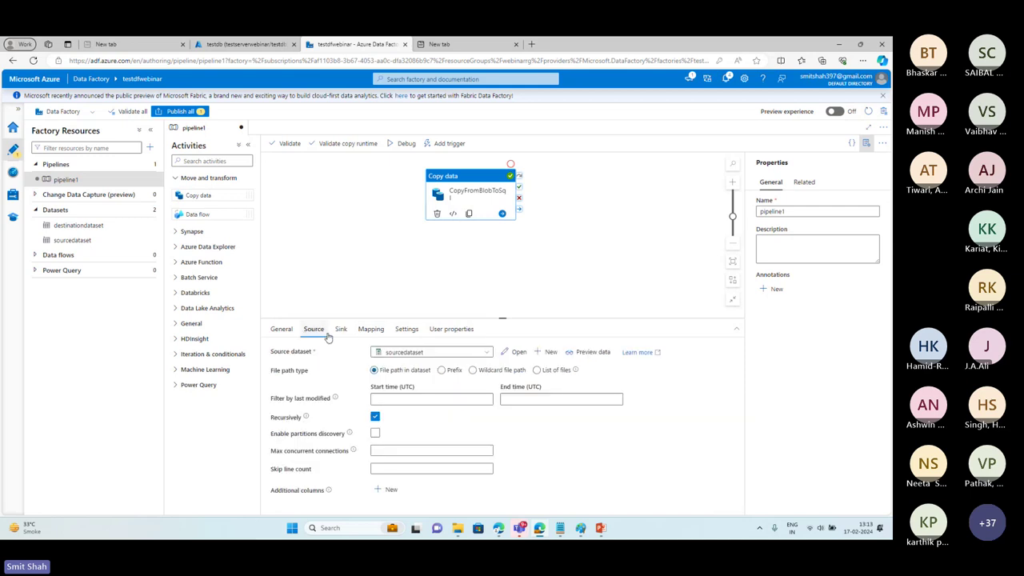
click(340, 330)
click(370, 330)
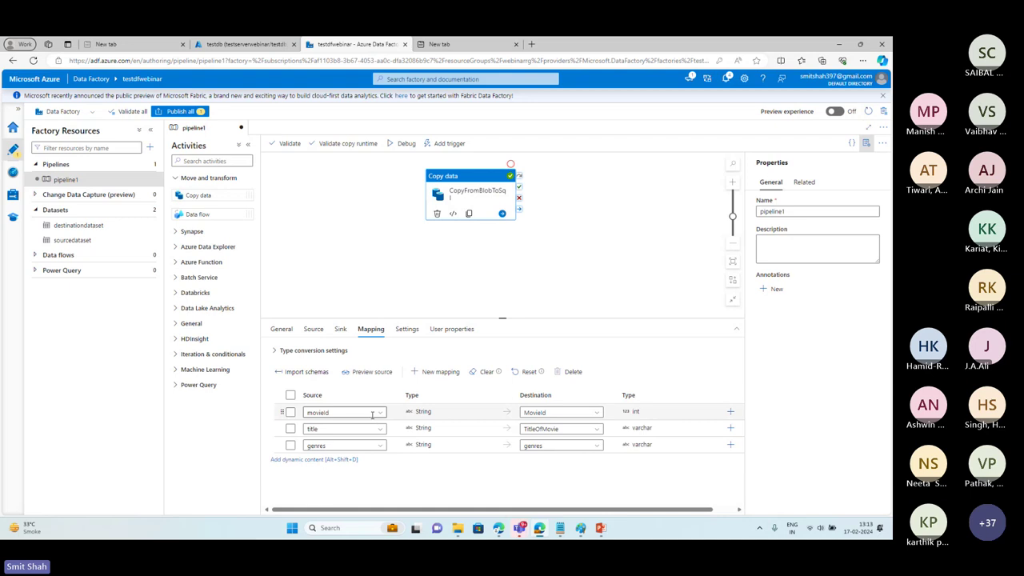
Annotate the mapping with Blob source, SQL destination, and movieId, title, genres links.
drag(371, 414, 340, 429)
mouse_move(328, 473)
mouse_down()
mouse_move(328, 492)
mouse_move(367, 492)
mouse_up()
drag(372, 473, 378, 490)
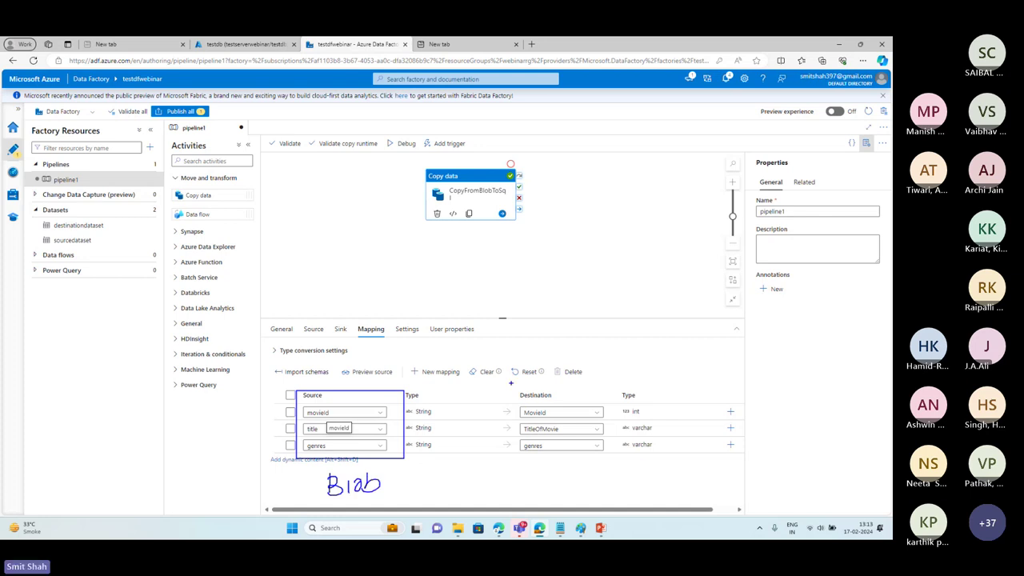
mouse_move(510, 383)
mouse_down()
mouse_move(600, 470)
mouse_move(611, 463)
mouse_up()
mouse_move(567, 477)
mouse_down()
mouse_move(533, 489)
mouse_move(599, 487)
mouse_up()
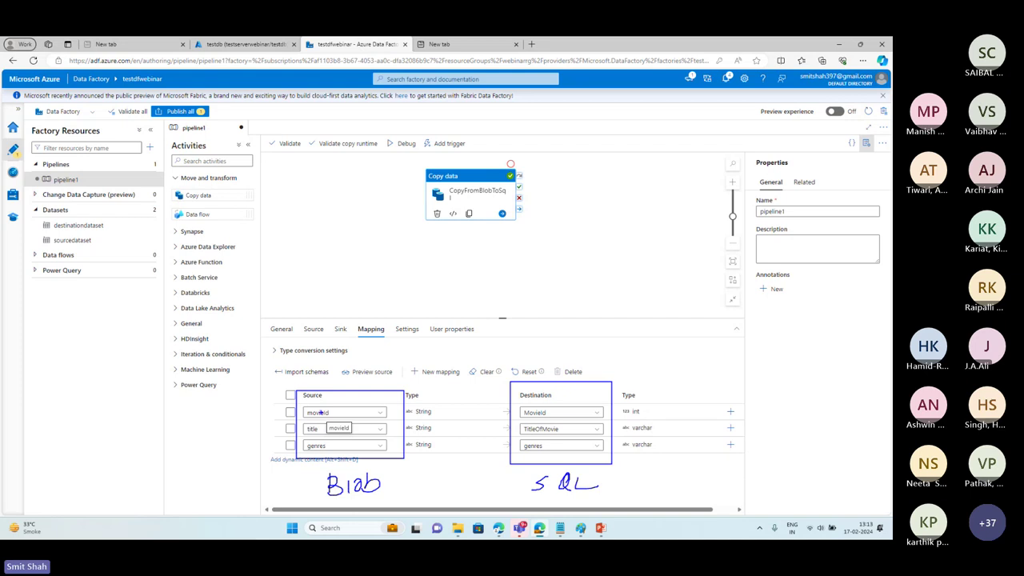
mouse_move(335, 405)
mouse_down()
mouse_move(299, 409)
mouse_move(314, 419)
mouse_move(426, 376)
mouse_move(556, 398)
mouse_move(504, 412)
mouse_move(578, 403)
mouse_up()
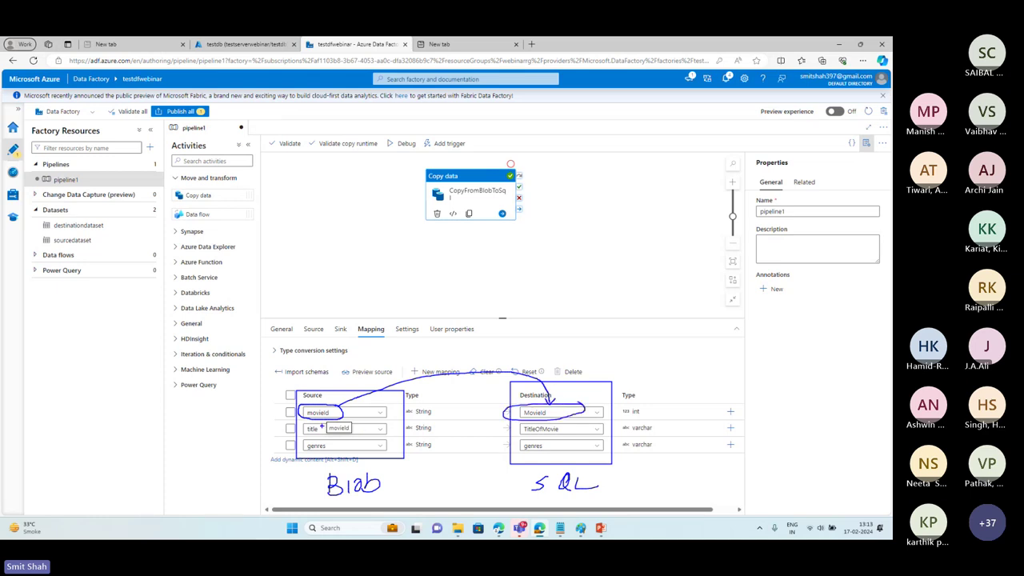
mouse_move(321, 428)
mouse_down()
mouse_move(295, 428)
mouse_move(496, 412)
mouse_move(514, 434)
mouse_move(560, 428)
mouse_up()
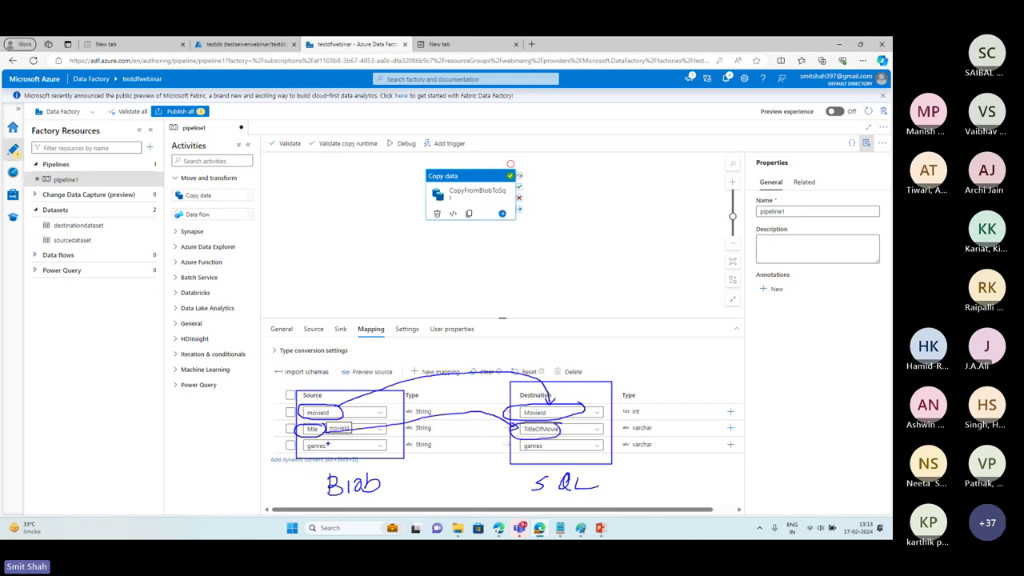
mouse_move(328, 442)
mouse_down()
mouse_move(310, 441)
mouse_move(324, 456)
mouse_move(330, 441)
mouse_move(458, 460)
mouse_move(551, 445)
mouse_up()
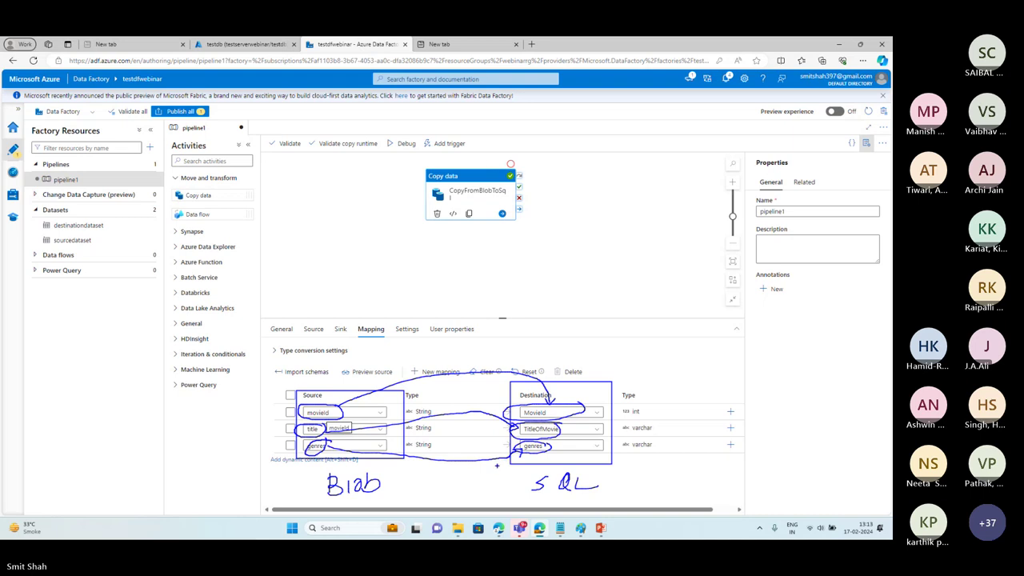
key(Escape)
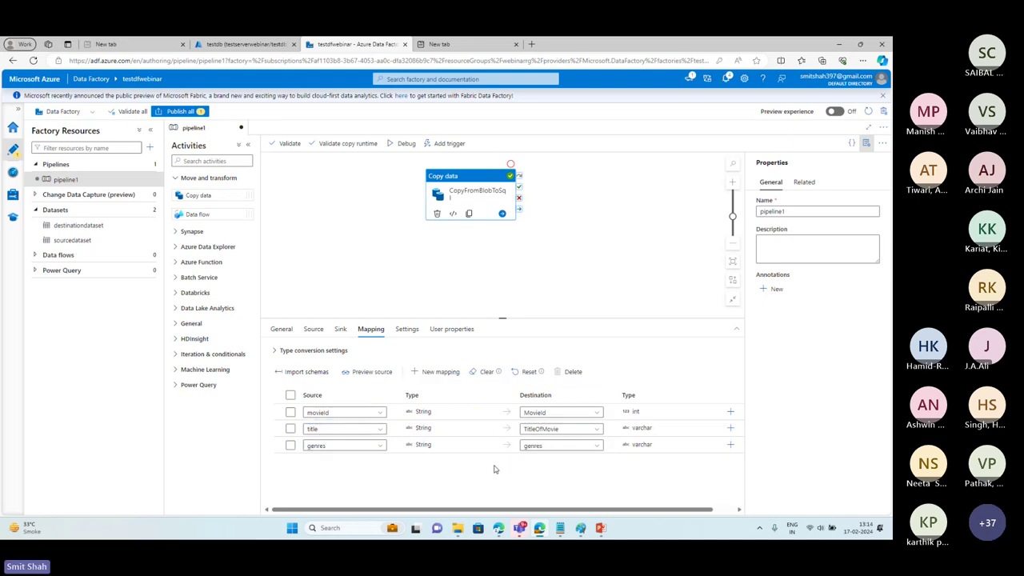